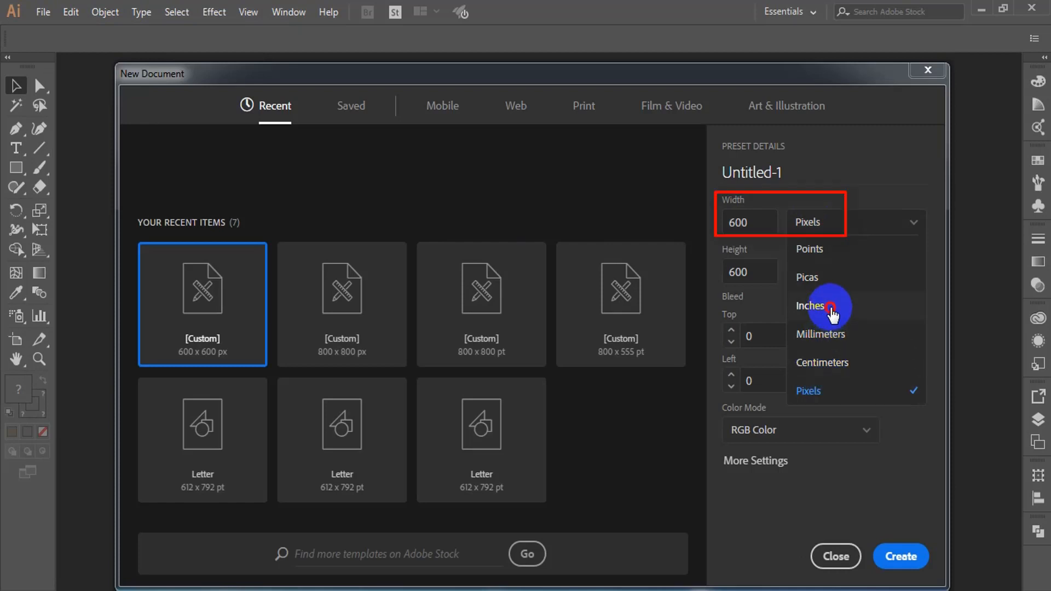
# Create a new document 11 inches wide and 8.5 inches high
pyautogui.click(810, 305)
pyautogui.doubleClick(763, 222)
pyautogui.write('11')
pyautogui.doubleClick(760, 272)
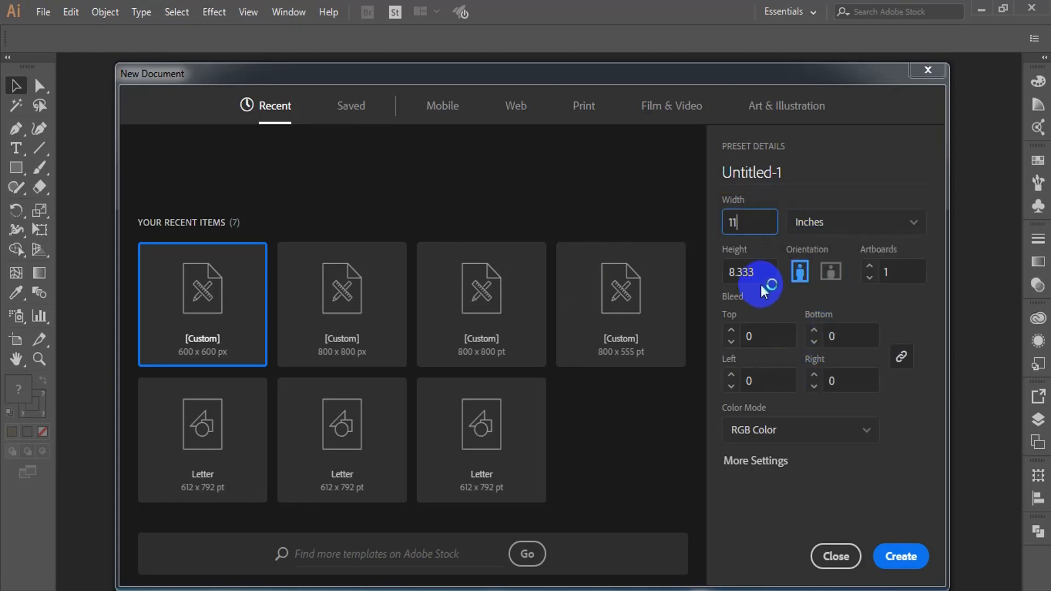
pyautogui.press('BackSpace')
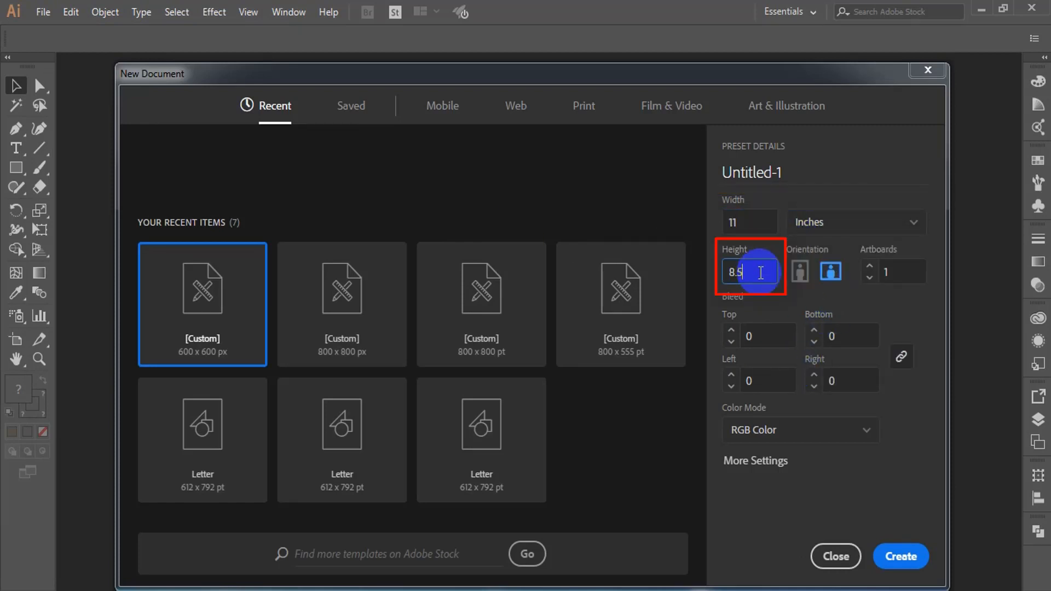
pyautogui.click(908, 558)
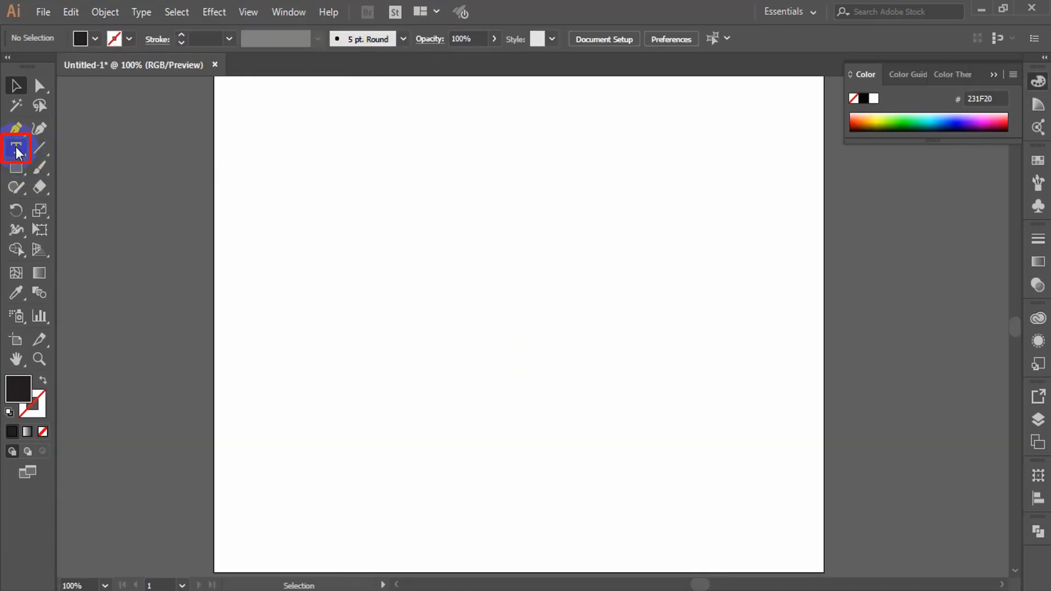
# Add the point text "GreenTree" to the artboard and set its font to Helvetica Bold
pyautogui.click(16, 149)
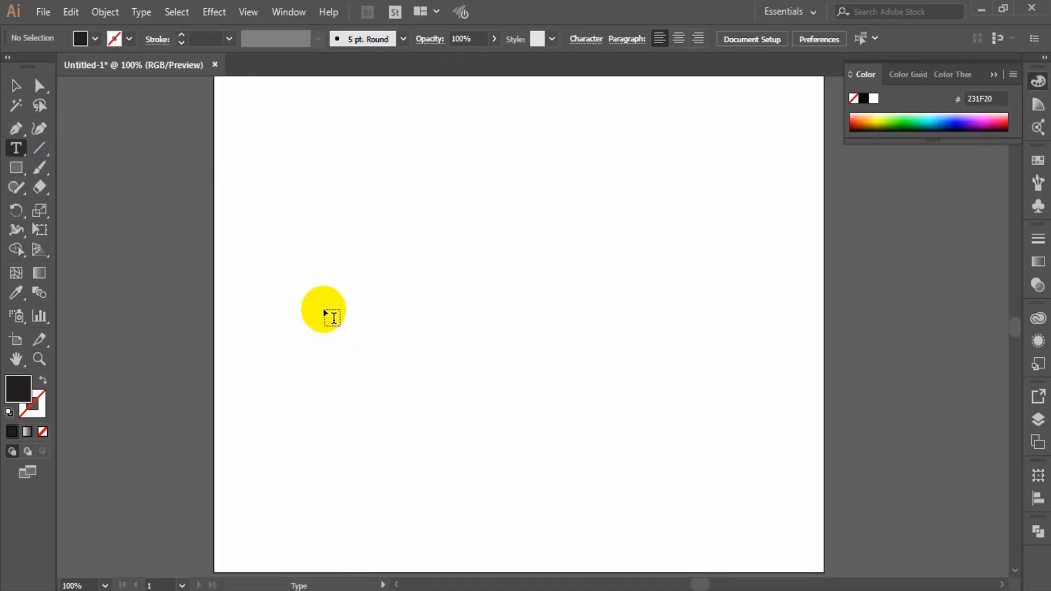
pyautogui.click(296, 305)
pyautogui.write('G')
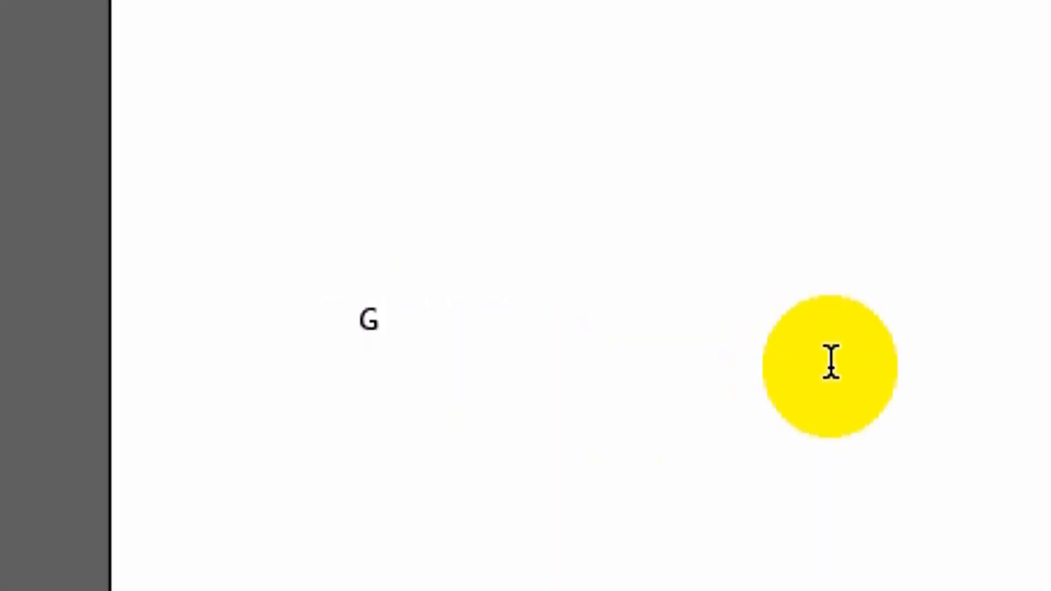
pyautogui.write('reenTree')
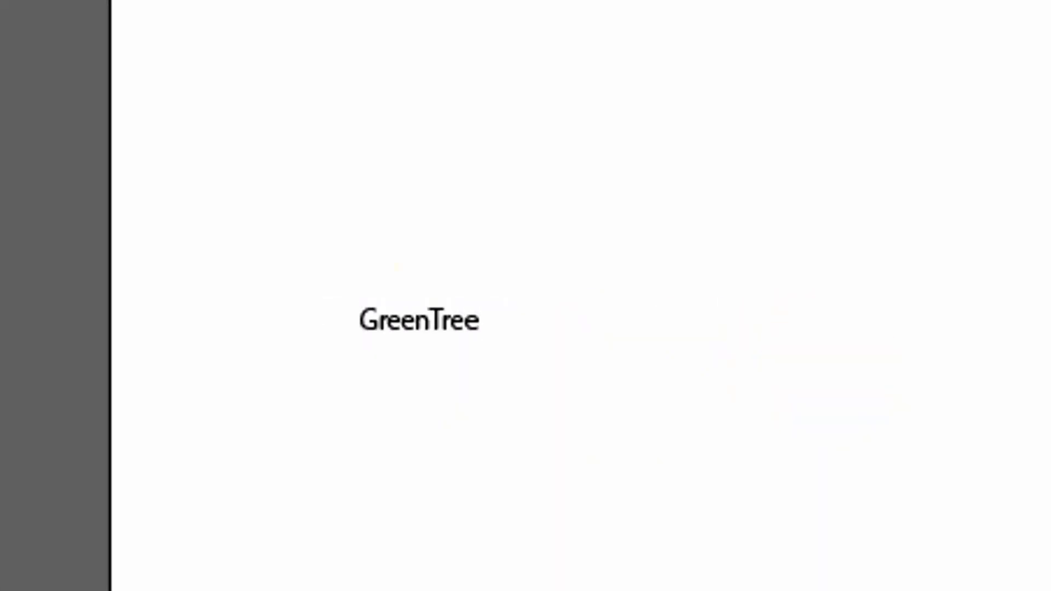
pyautogui.press('Escape')
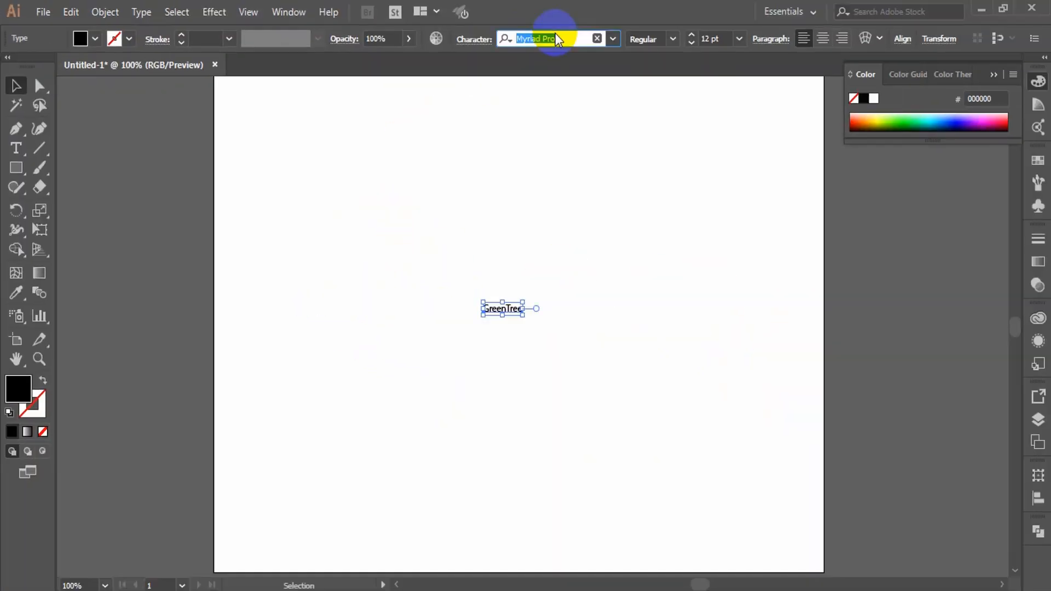
pyautogui.write('he')
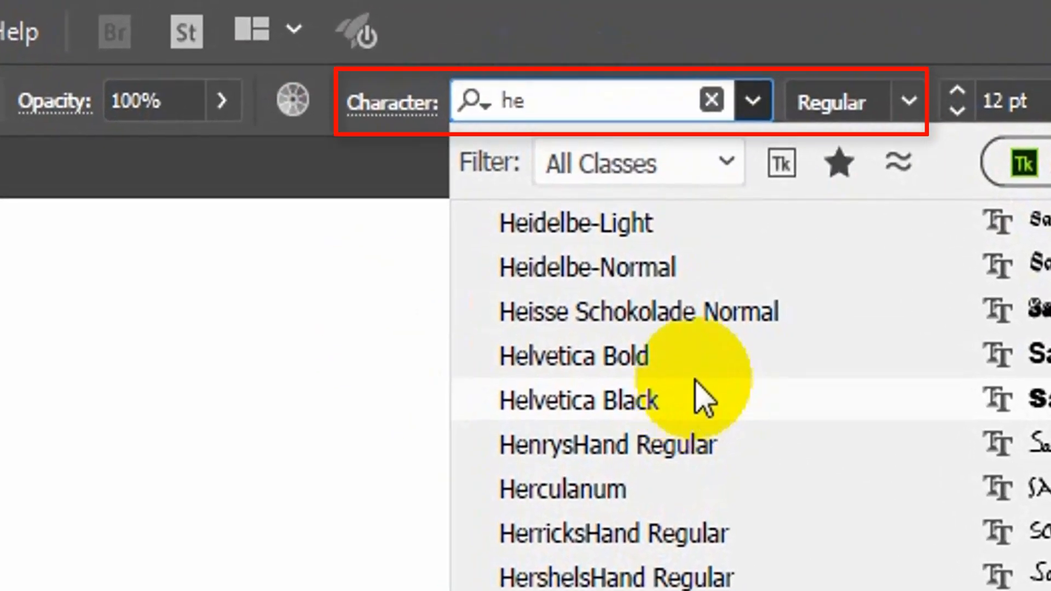
pyautogui.click(593, 140)
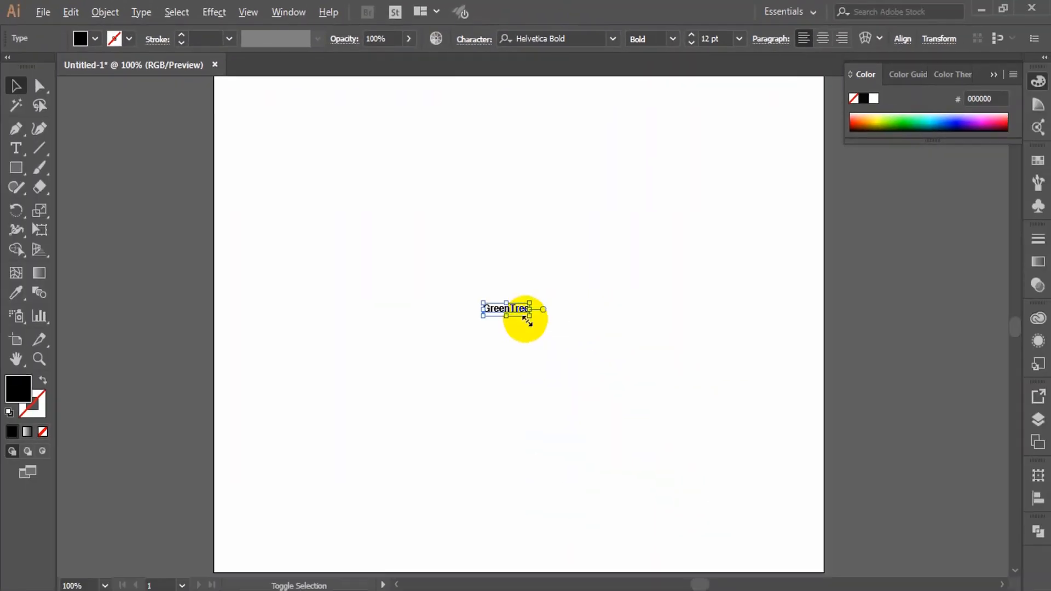
# Enlarge the GreenTree text to about 7.7 in wide, stretch it taller and move it to the middle of the artboard
pyautogui.moveTo(528, 315); pyautogui.dragTo(725, 422)
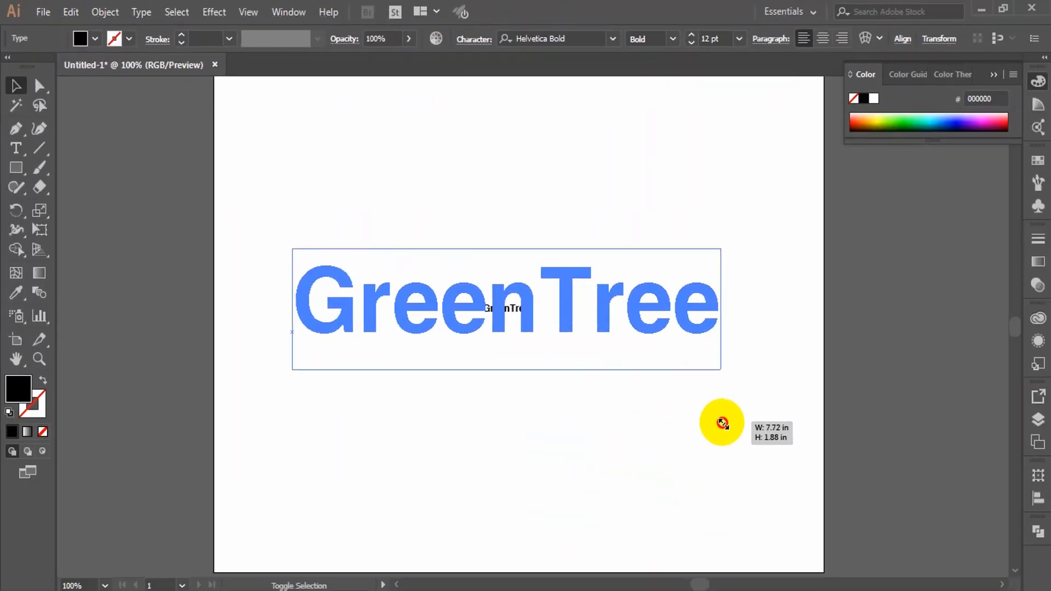
pyautogui.moveTo(505, 252); pyautogui.dragTo(505, 212)
pyautogui.click(505, 371)
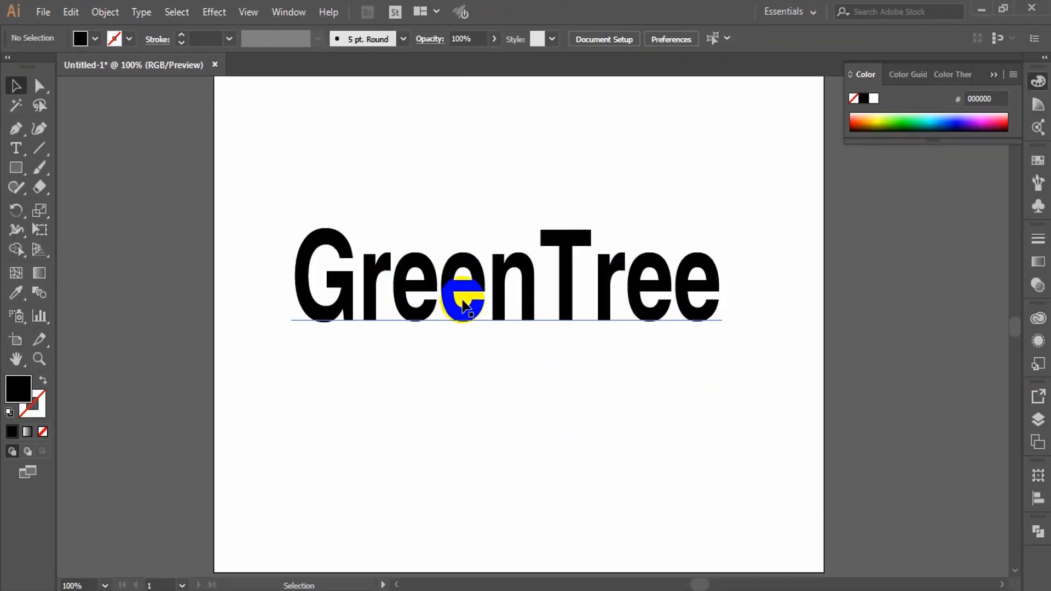
pyautogui.moveTo(462, 293); pyautogui.dragTo(466, 345)
# Convert the GreenTree text to outlines and fill the letters with a linear gradient
pyautogui.rightClick(533, 328)
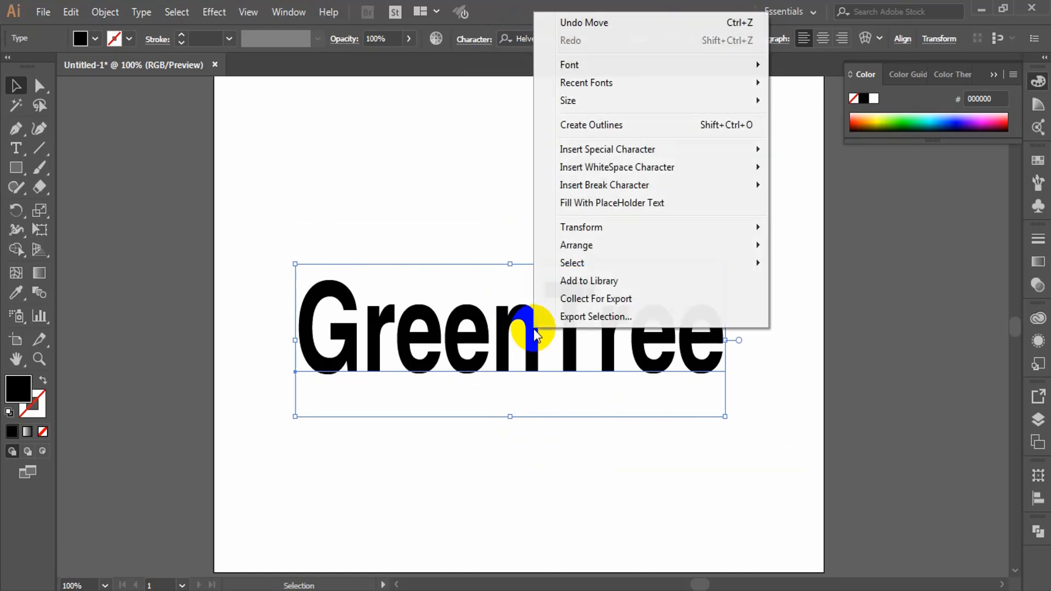
pyautogui.click(629, 128)
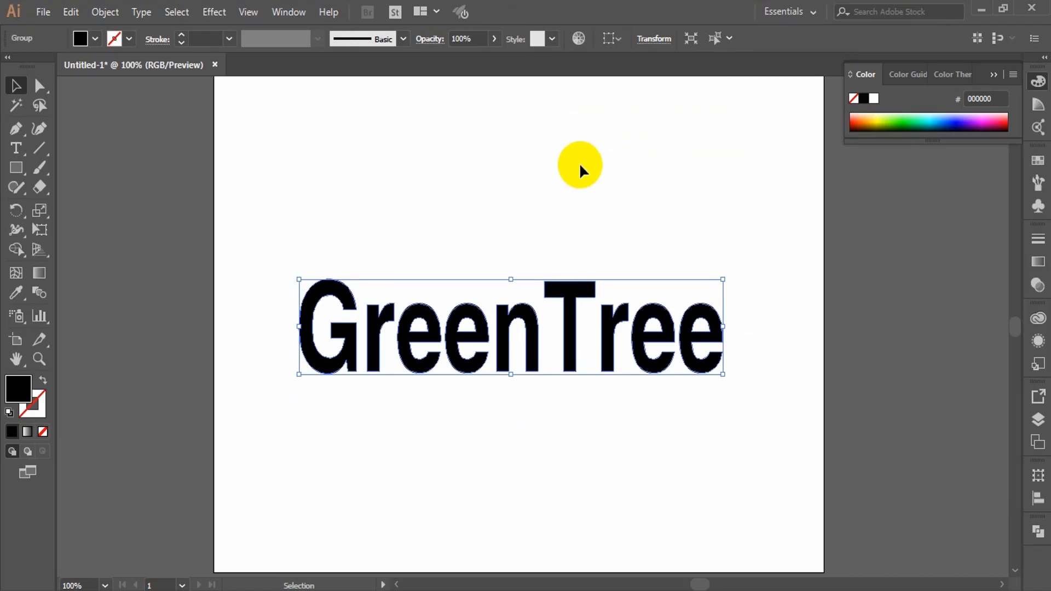
pyautogui.click(27, 431)
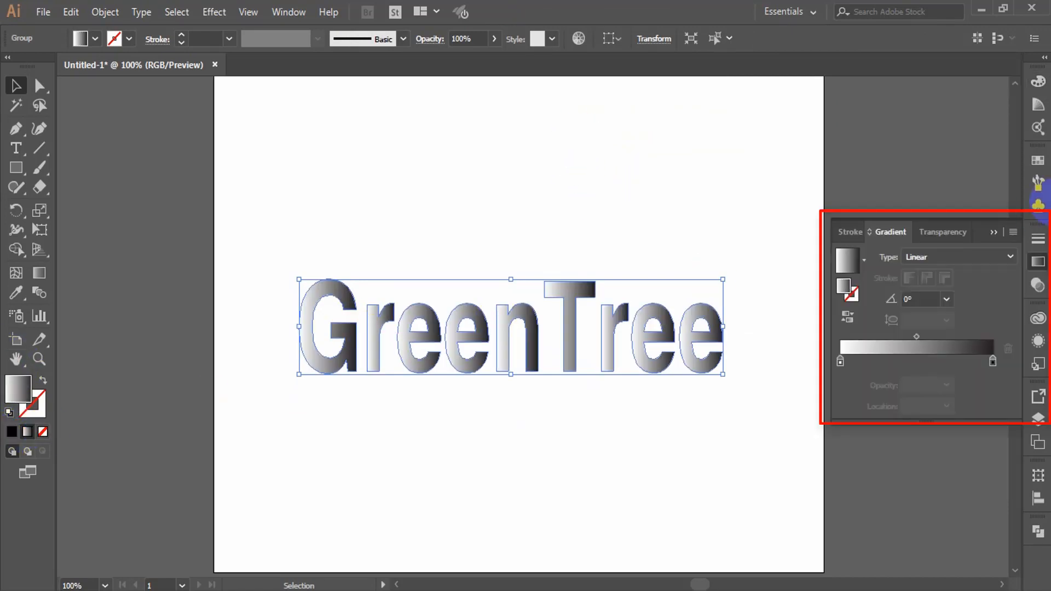
pyautogui.click(951, 259)
pyautogui.click(952, 260)
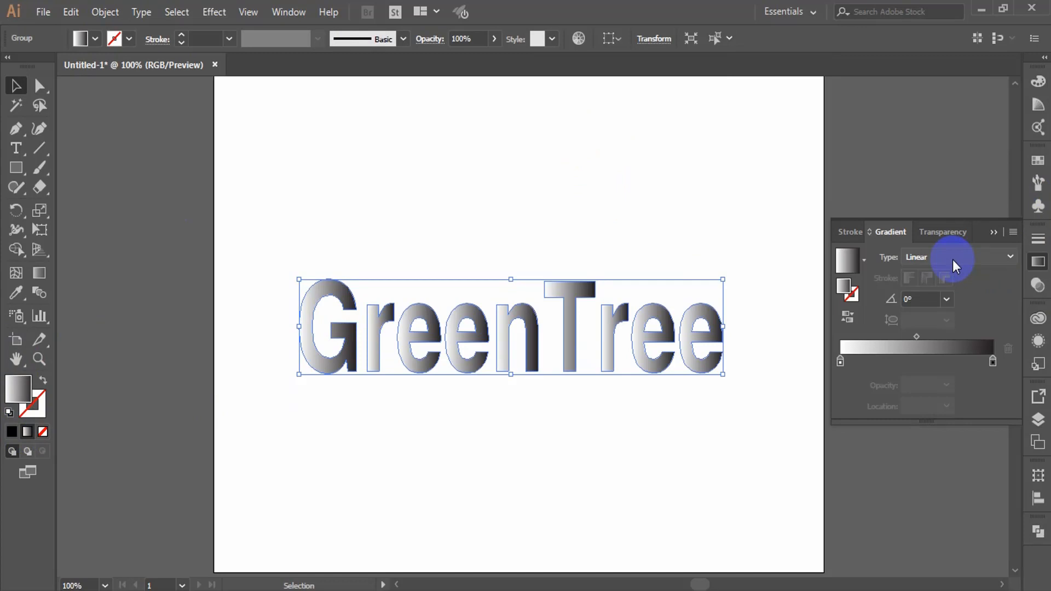
# Set the gradient's starting colour stop to CMYK with C 40, M 0, Y 100, K 0
pyautogui.click(839, 362)
pyautogui.doubleClick(839, 362)
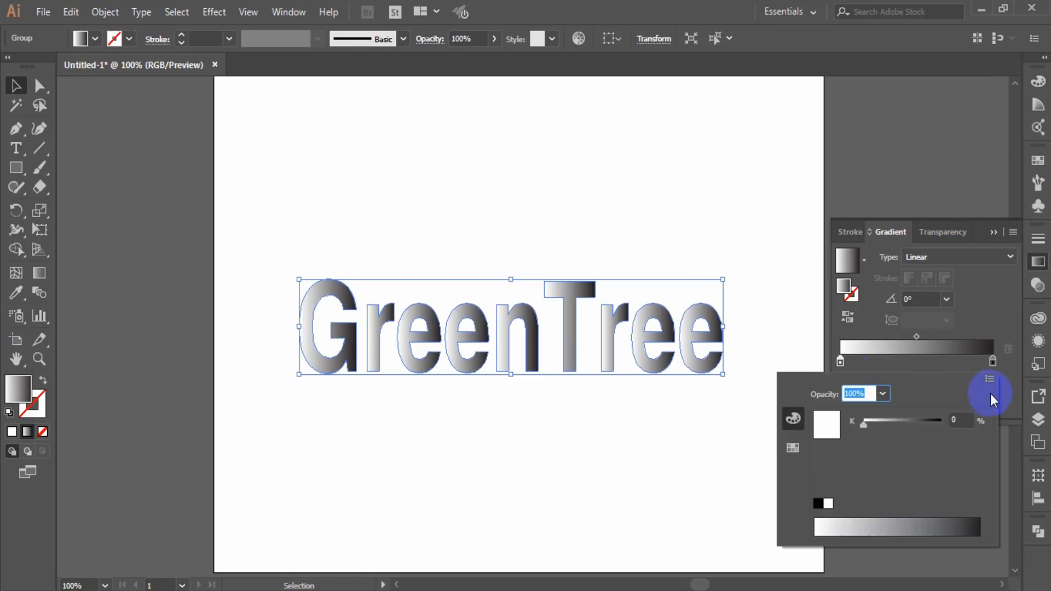
pyautogui.click(985, 370)
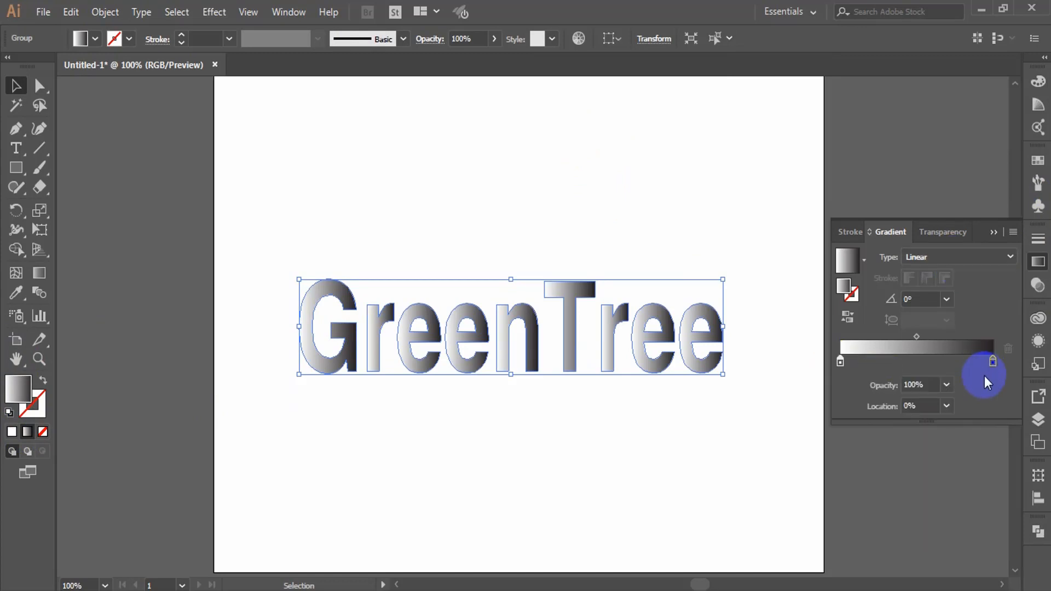
pyautogui.doubleClick(842, 364)
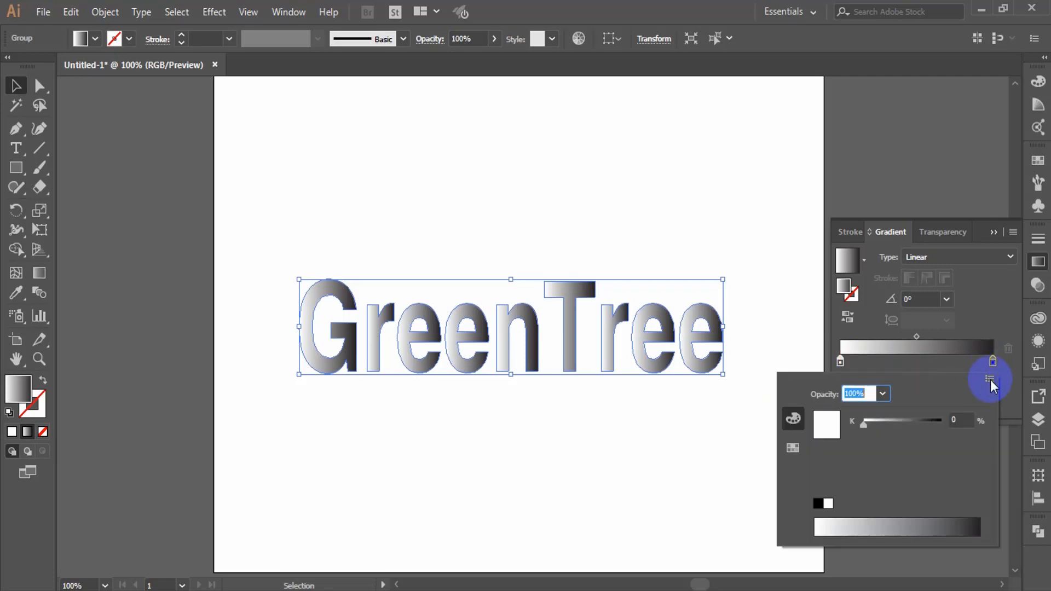
pyautogui.click(983, 379)
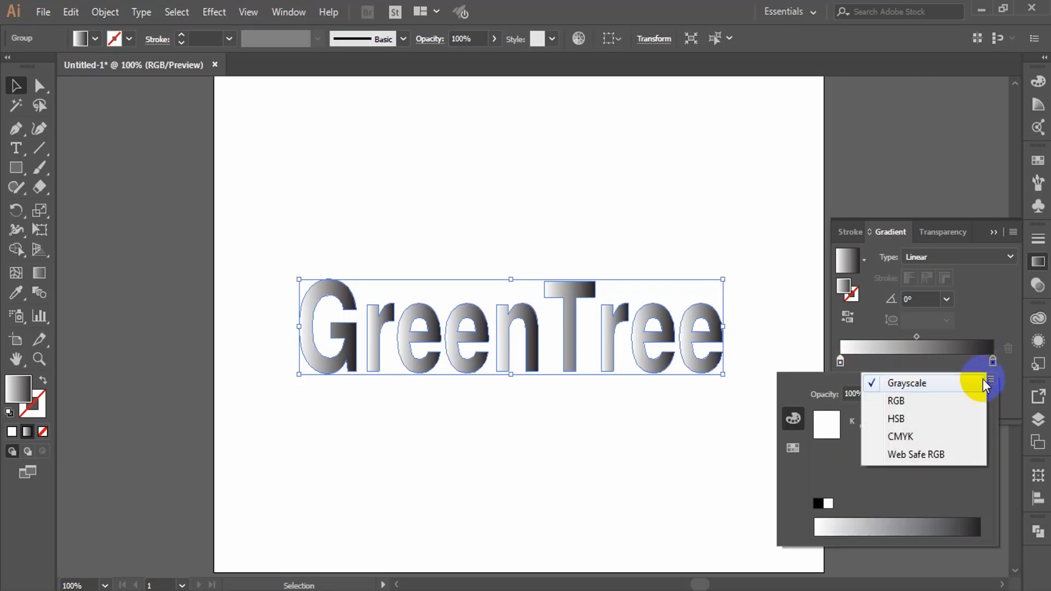
pyautogui.click(934, 435)
pyautogui.click(958, 420)
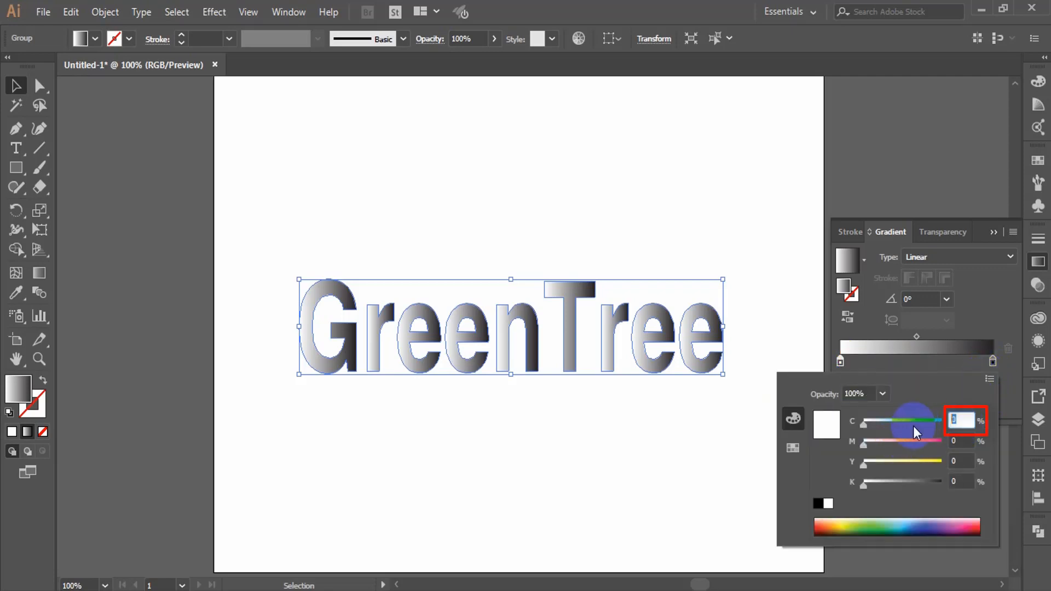
pyautogui.write('40')
pyautogui.press('Tab')
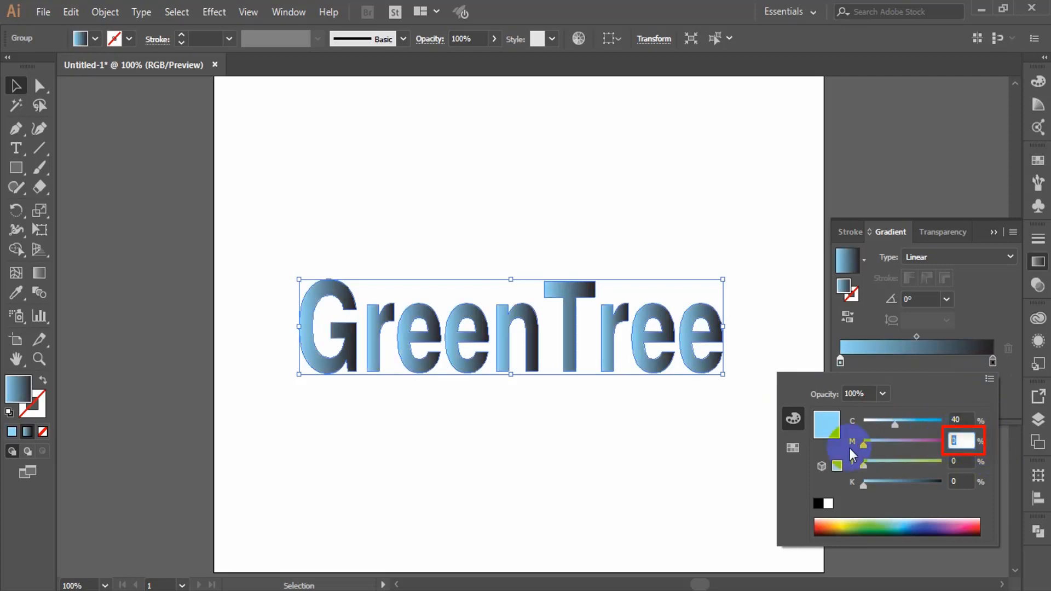
pyautogui.press('Tab')
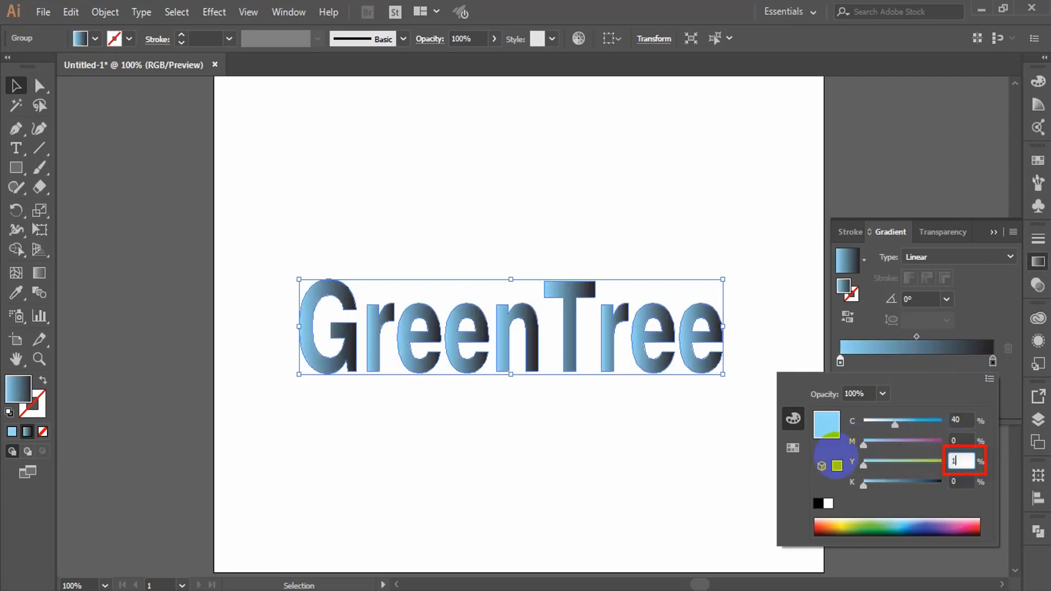
pyautogui.write('100')
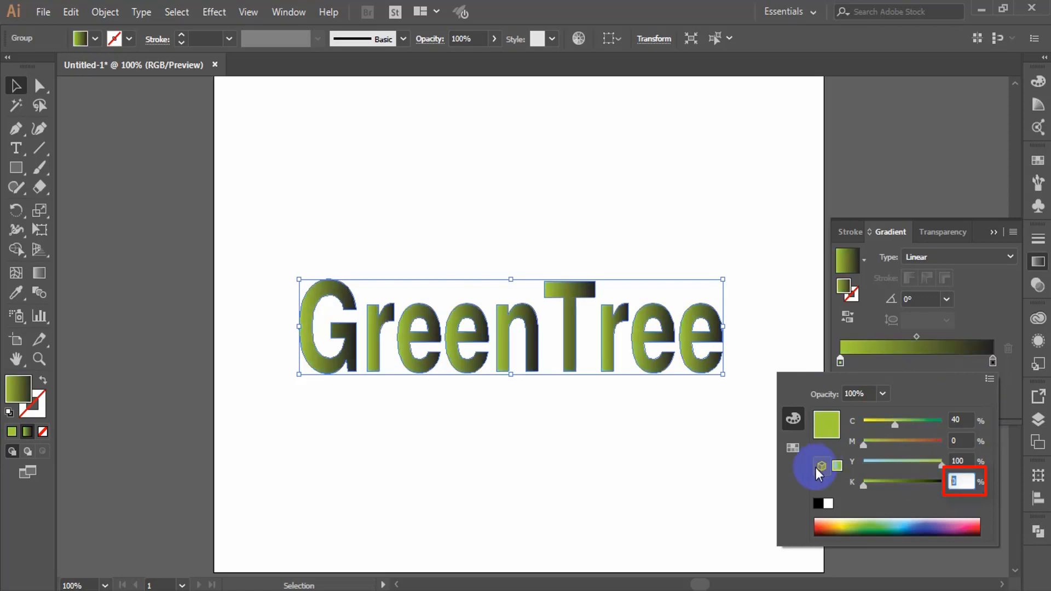
# Set the gradient's ending colour stop to CMYK with C 60, M 16, Y 100, K 0
pyautogui.click(992, 361)
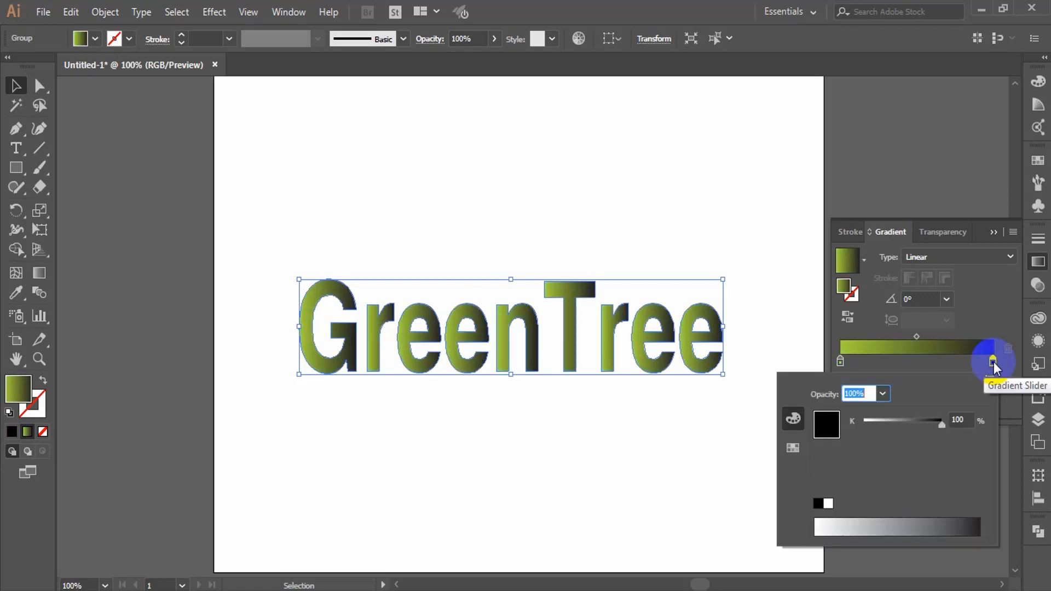
pyautogui.click(990, 378)
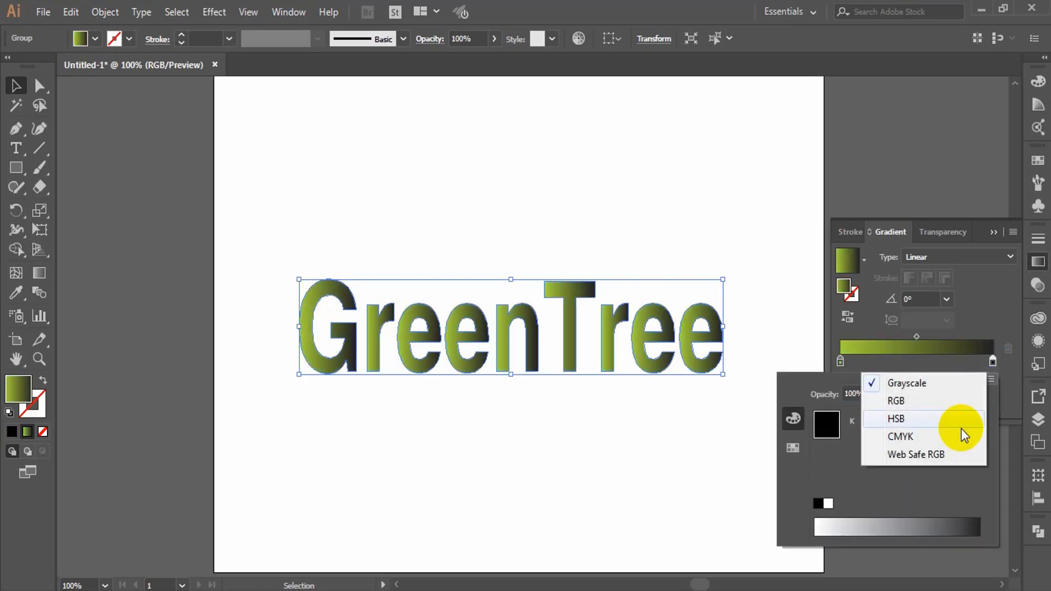
pyautogui.click(961, 430)
pyautogui.click(966, 419)
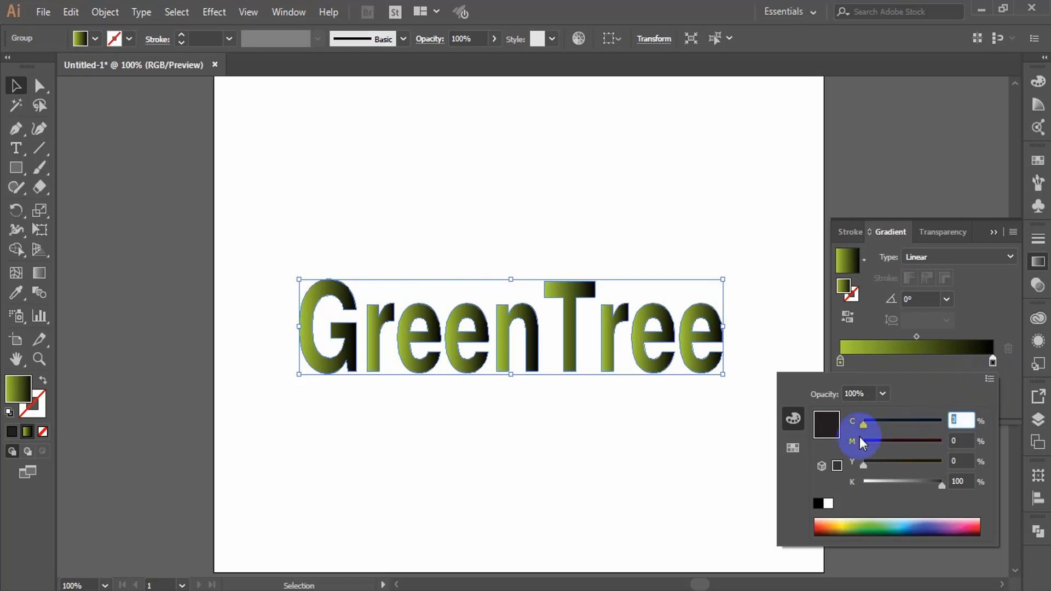
pyautogui.write('60')
pyautogui.press('Tab')
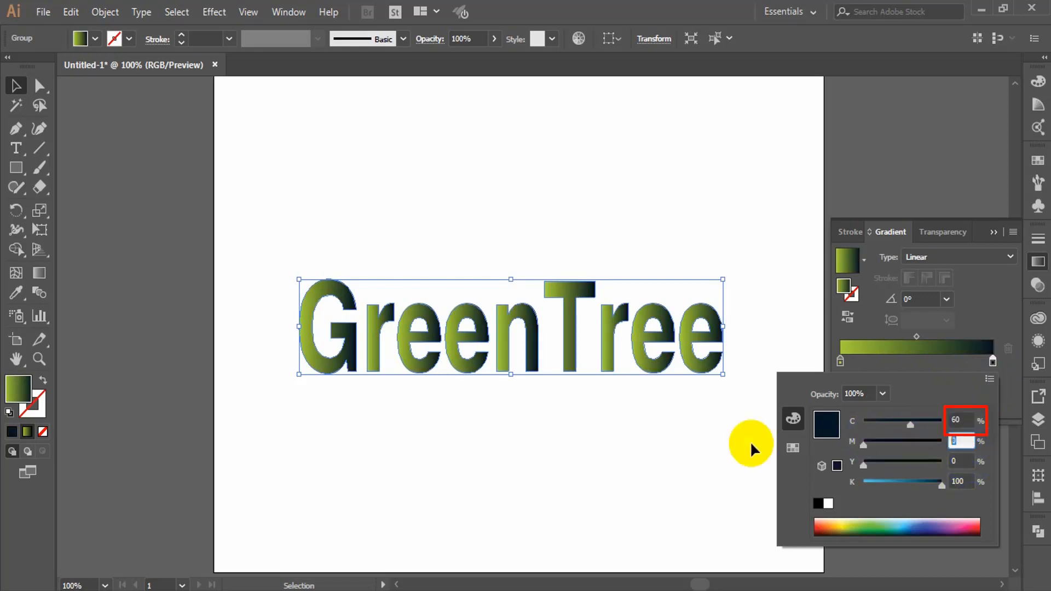
pyautogui.write('16')
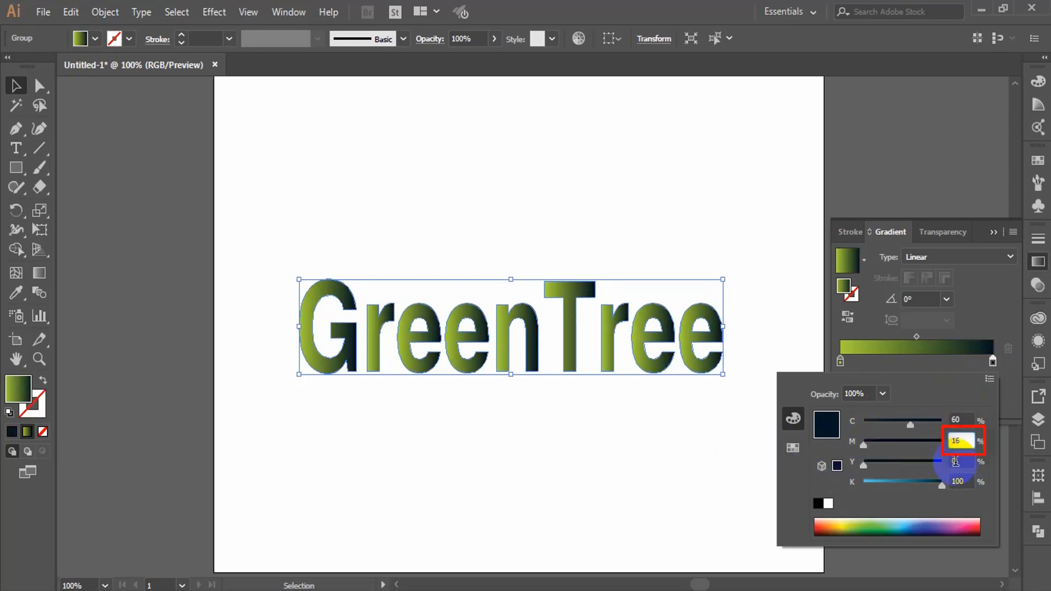
pyautogui.click(956, 461)
pyautogui.write('100')
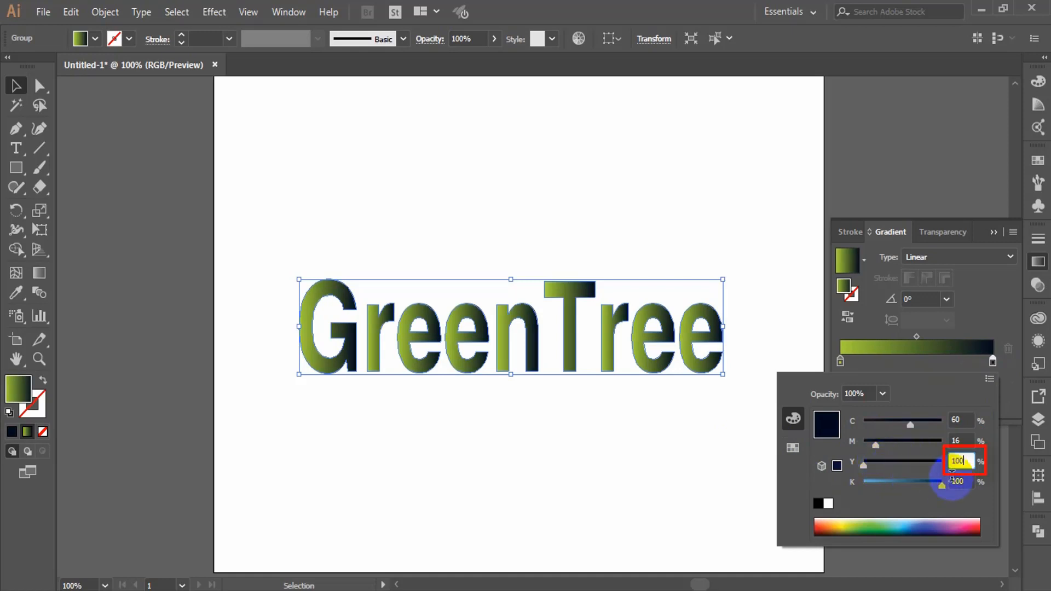
pyautogui.press('Tab')
pyautogui.write('0')
pyautogui.press('Return')
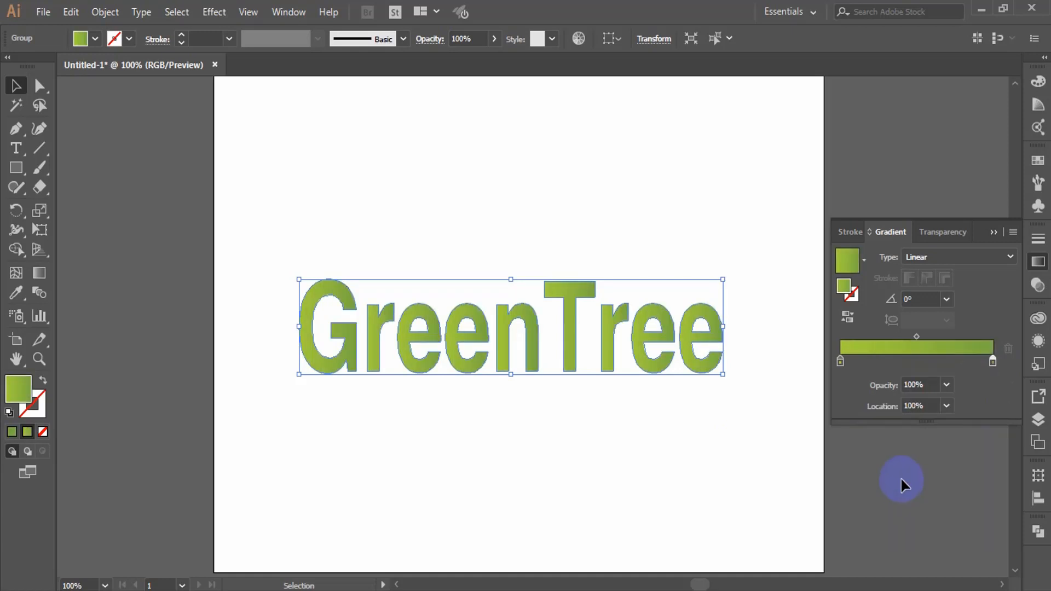
# Redirect the gradient across the letters to run vertically at -90° with the Gradient tool, and deselect the lettering
pyautogui.click(44, 277)
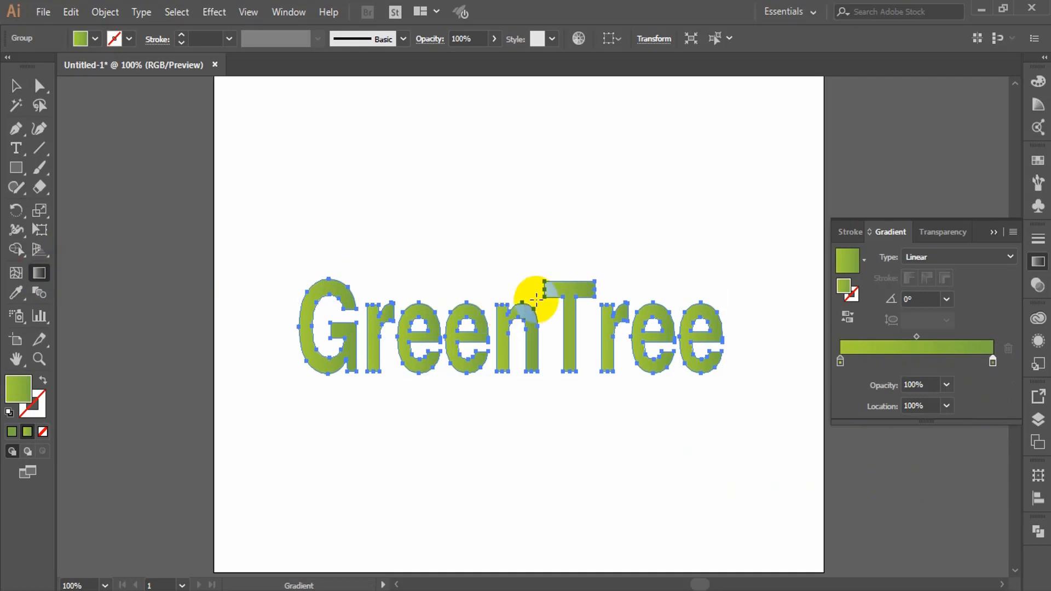
pyautogui.moveTo(540, 286)
pyautogui.mouseDown()
pyautogui.moveTo(563, 279)
pyautogui.moveTo(568, 358)
pyautogui.mouseUp()
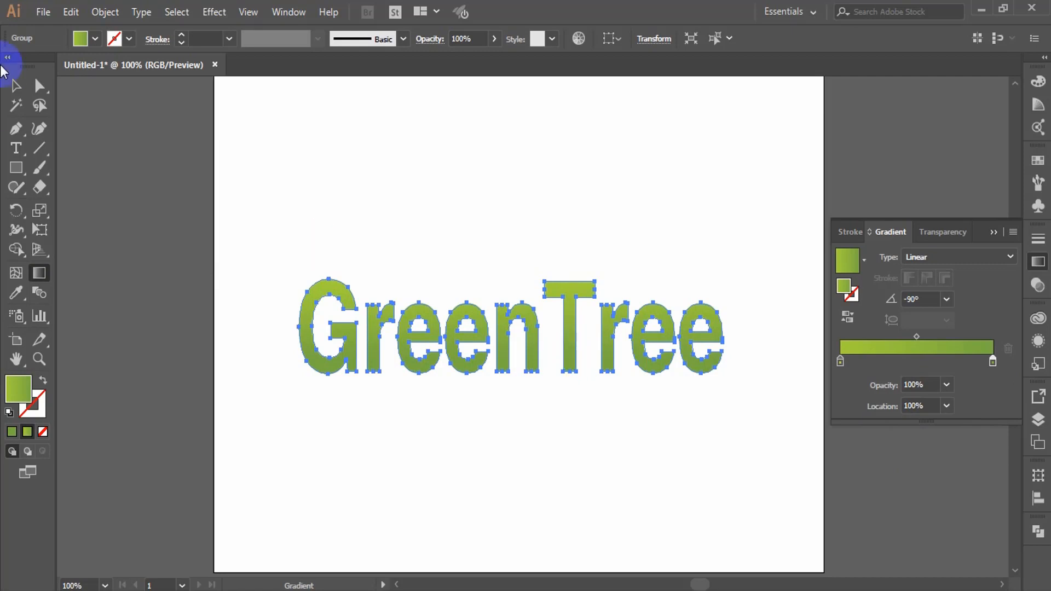
pyautogui.click(16, 85)
pyautogui.click(116, 163)
pyautogui.click(386, 326)
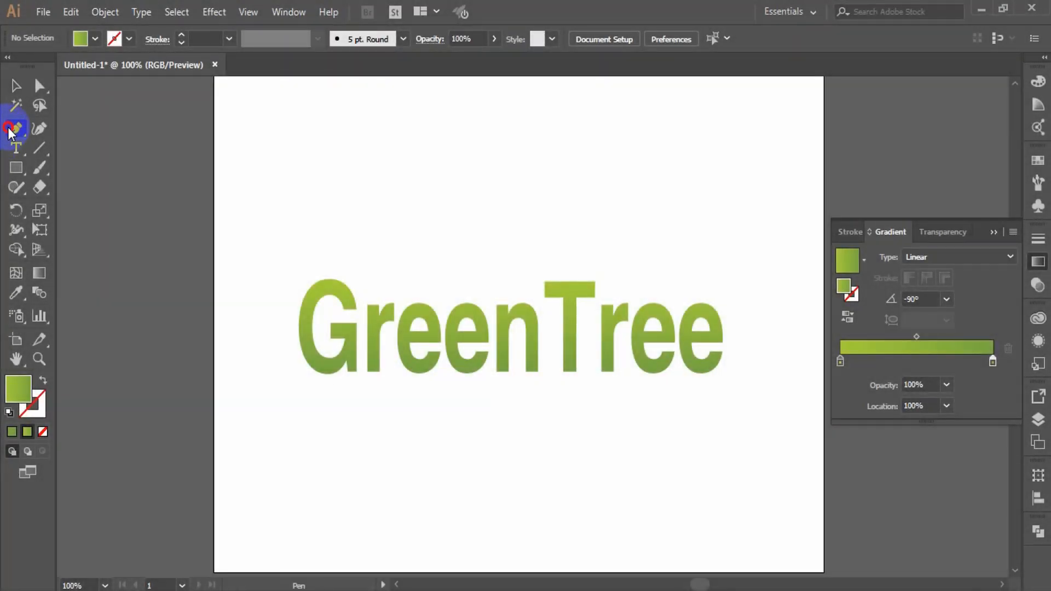
# Draw a closed, pointed leaf outline above the lettering with the Pen tool, using a solid green stroke and no fill
pyautogui.click(11, 130)
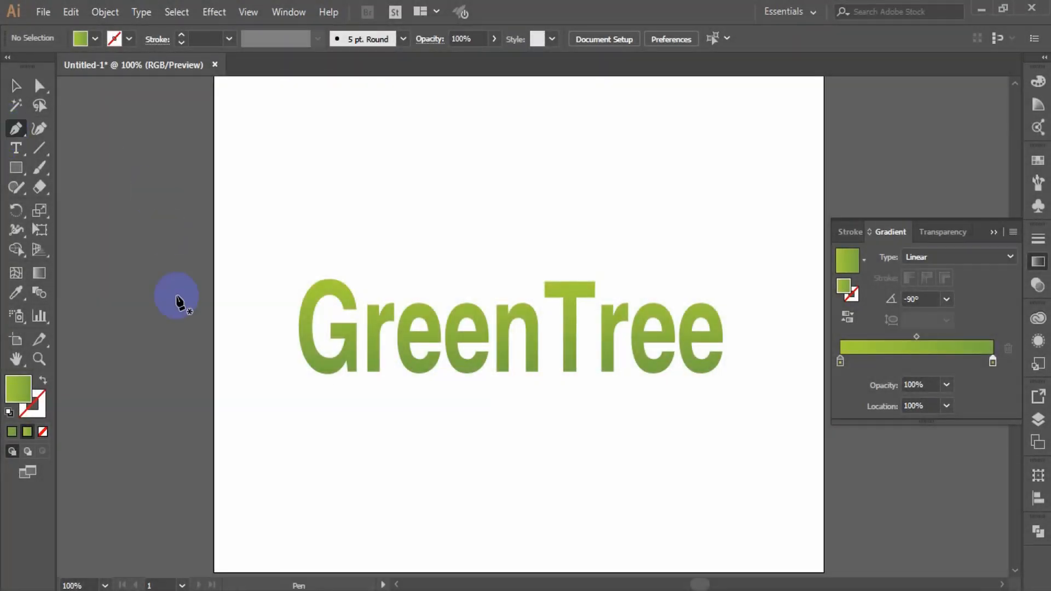
pyautogui.click(44, 383)
pyautogui.click(13, 432)
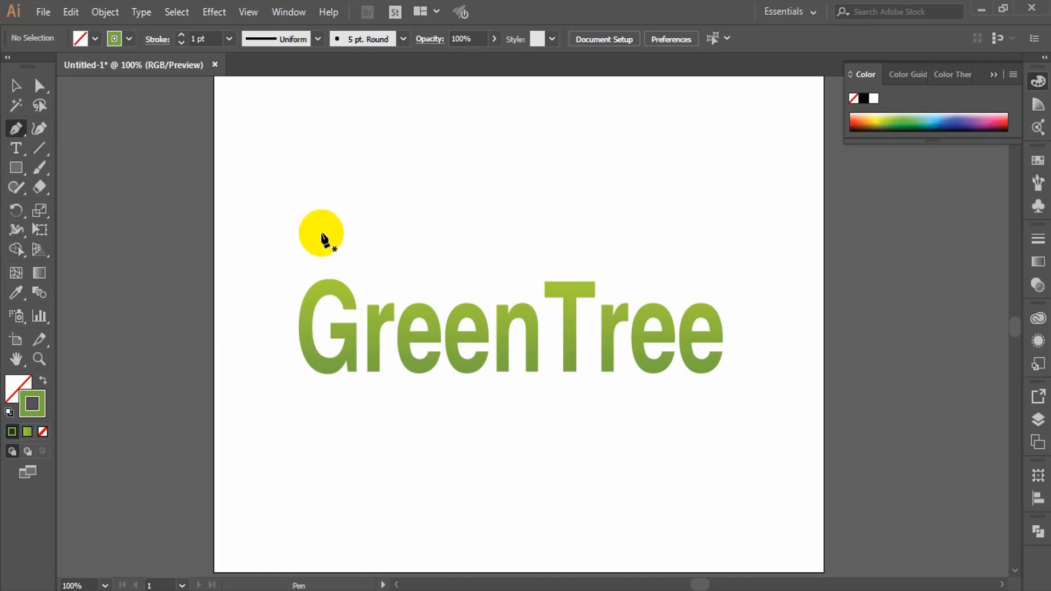
pyautogui.click(278, 116)
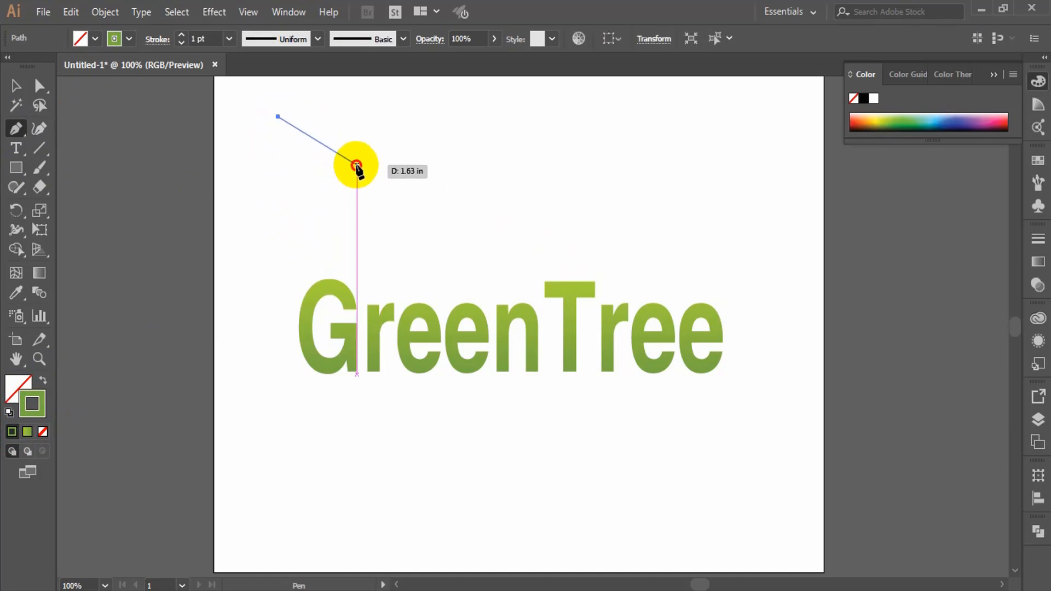
pyautogui.moveTo(357, 164); pyautogui.dragTo(380, 204)
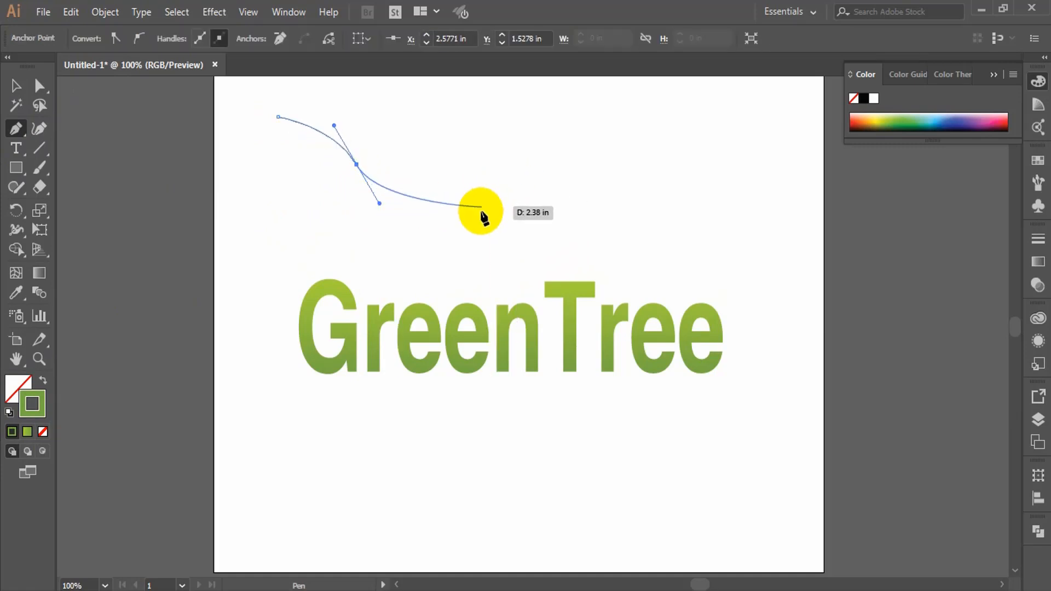
pyautogui.moveTo(476, 221); pyautogui.dragTo(544, 197)
pyautogui.scroll(1, 542, 200)
pyautogui.click(518, 170)
pyautogui.scroll(3, 517, 169)
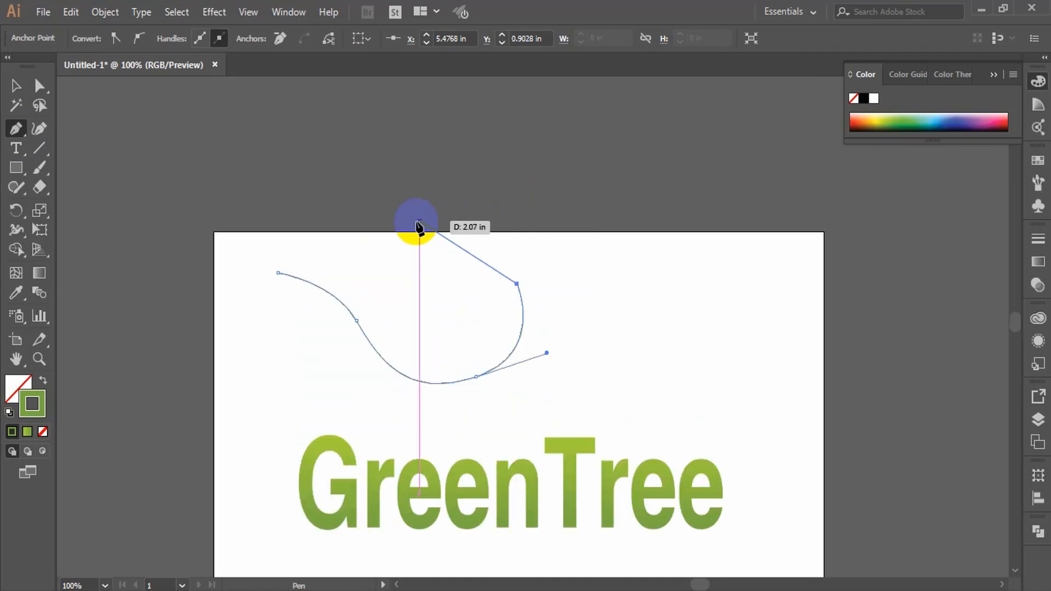
pyautogui.moveTo(430, 236); pyautogui.dragTo(365, 244)
pyautogui.moveTo(278, 273); pyautogui.dragTo(188, 300)
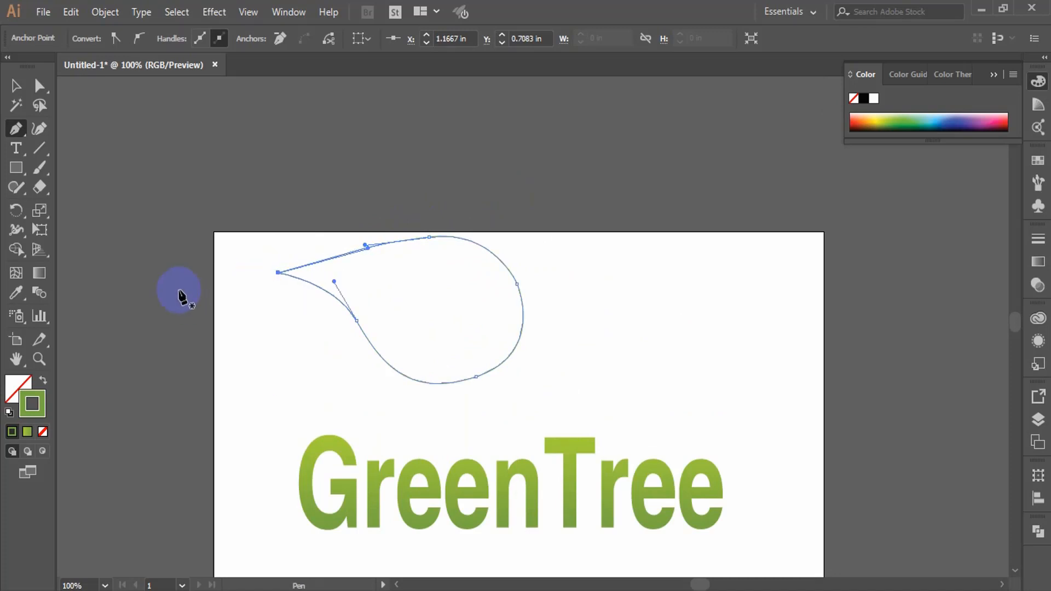
pyautogui.click(16, 86)
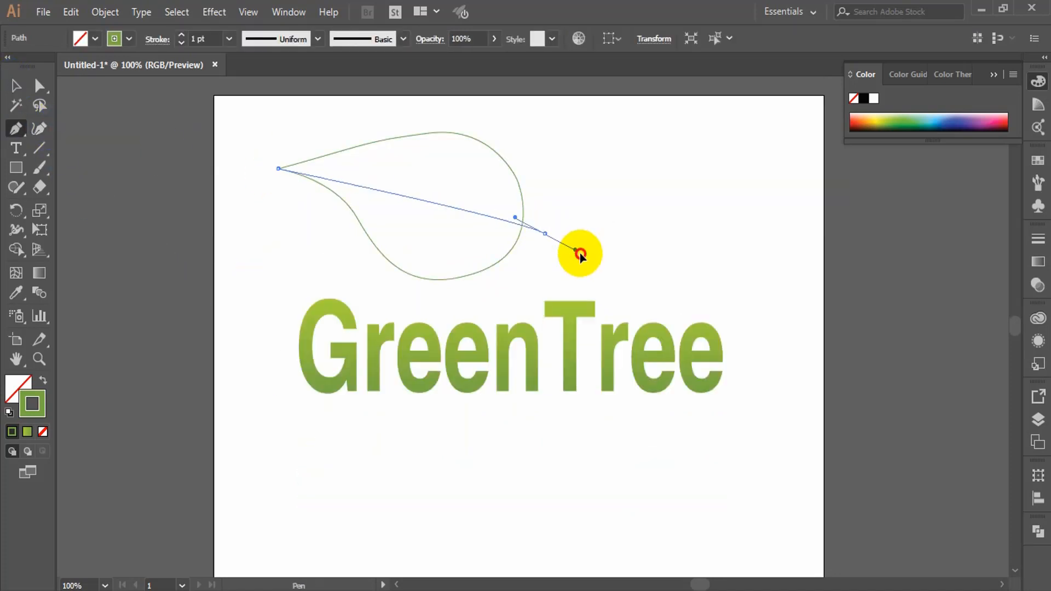
# Draw a curved midrib from the leaf's tip past its rounded end, and set both paths' stroke to 3 pt
pyautogui.moveTo(578, 247); pyautogui.dragTo(457, 180)
pyautogui.click(16, 86)
pyautogui.click(125, 147)
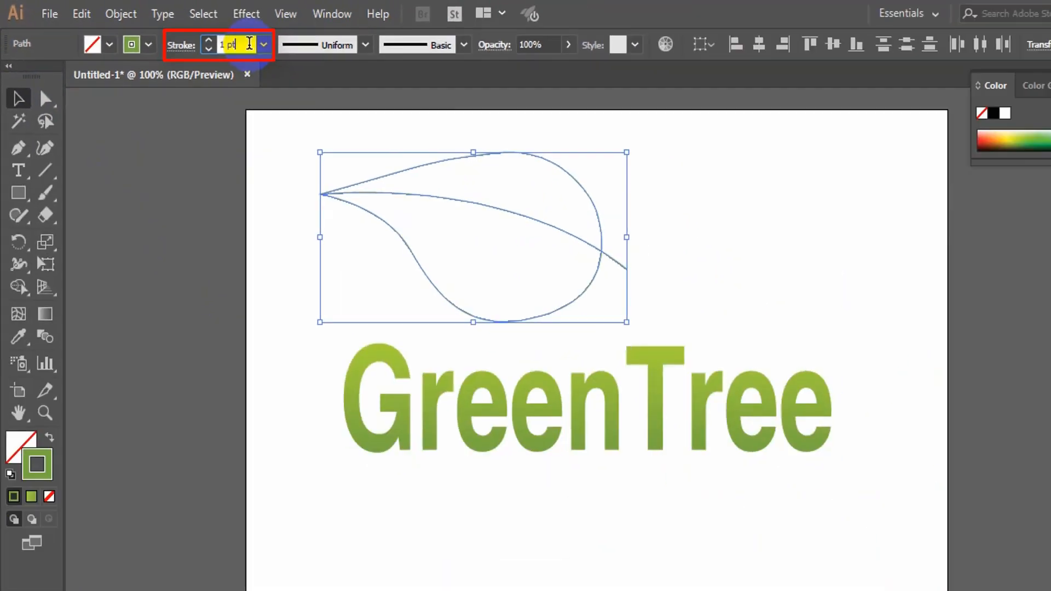
pyautogui.press('Up')
pyautogui.press('Up')
# Divide the leaf outline along the midrib with Pathfinder, and ungroup the resulting pieces
pyautogui.moveTo(642, 183)
pyautogui.mouseDown()
pyautogui.moveTo(396, 288)
pyautogui.moveTo(402, 282)
pyautogui.mouseUp()
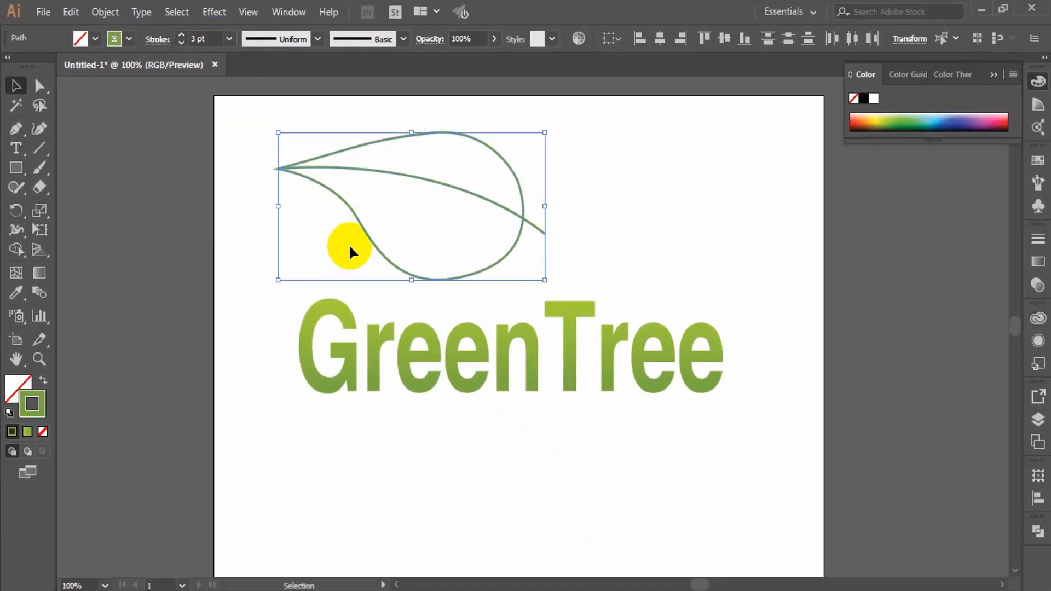
pyautogui.click(1038, 531)
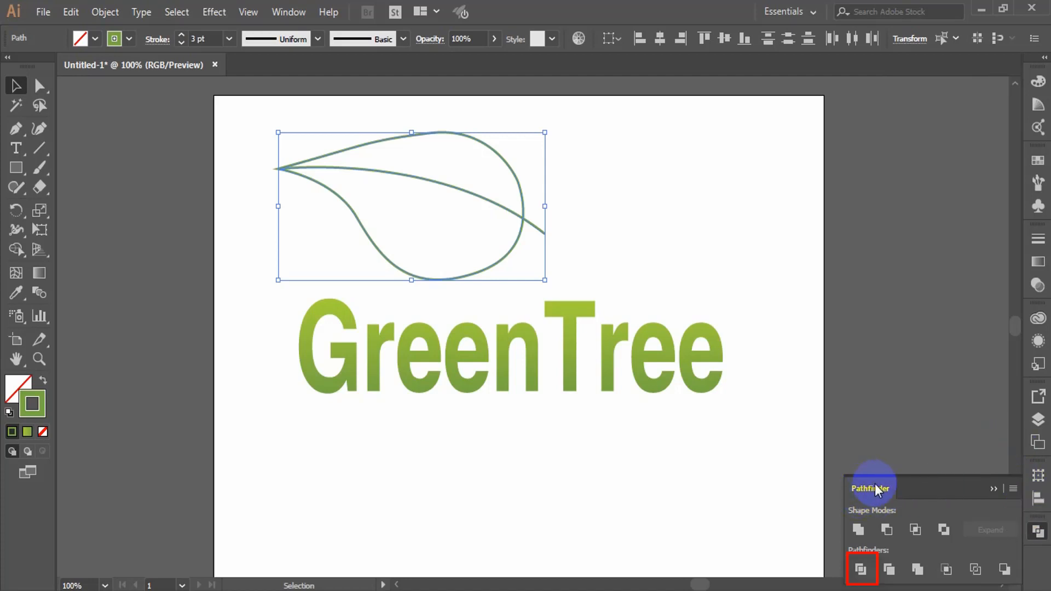
pyautogui.click(861, 570)
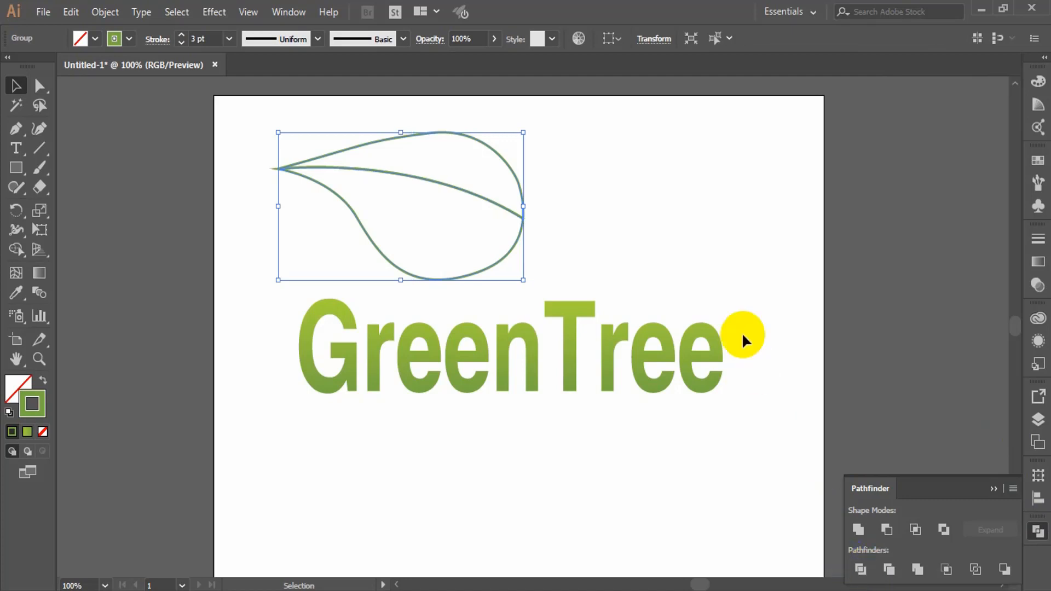
pyautogui.rightClick(464, 170)
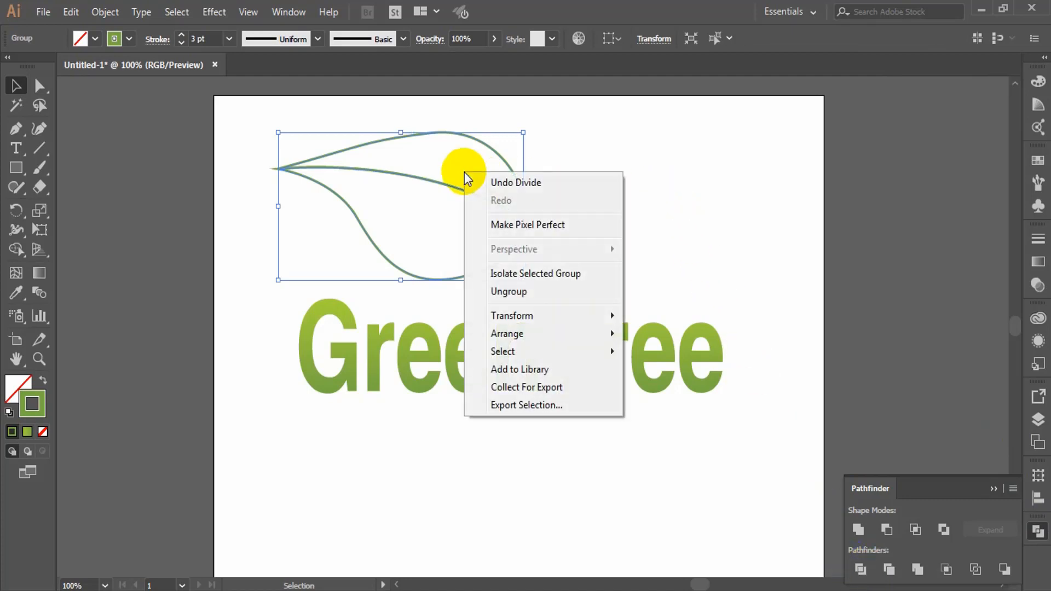
pyautogui.click(532, 294)
pyautogui.click(617, 235)
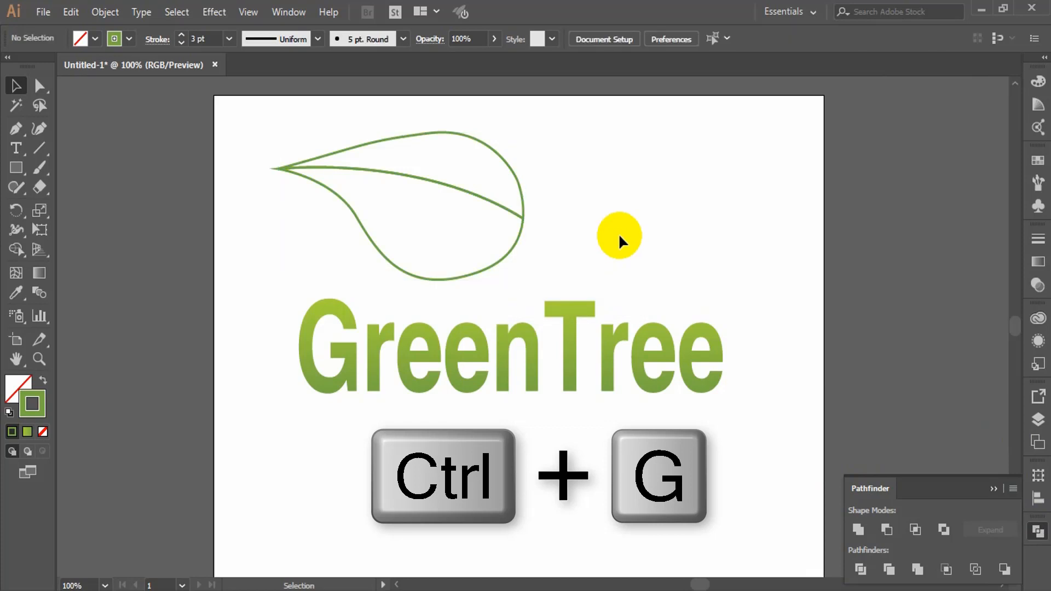
# Copy the lettering's green gradient fill onto both leaf halves with the Eyedropper, and deselect them
pyautogui.scroll(1, 611, 239)
pyautogui.moveTo(563, 176); pyautogui.dragTo(340, 264)
pyautogui.click(15, 294)
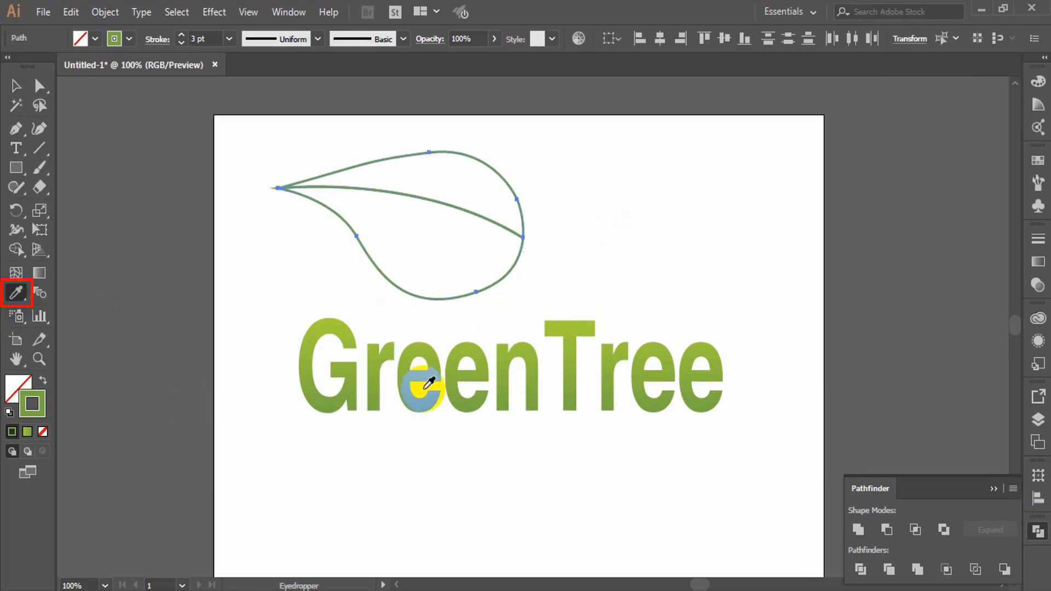
pyautogui.click(364, 346)
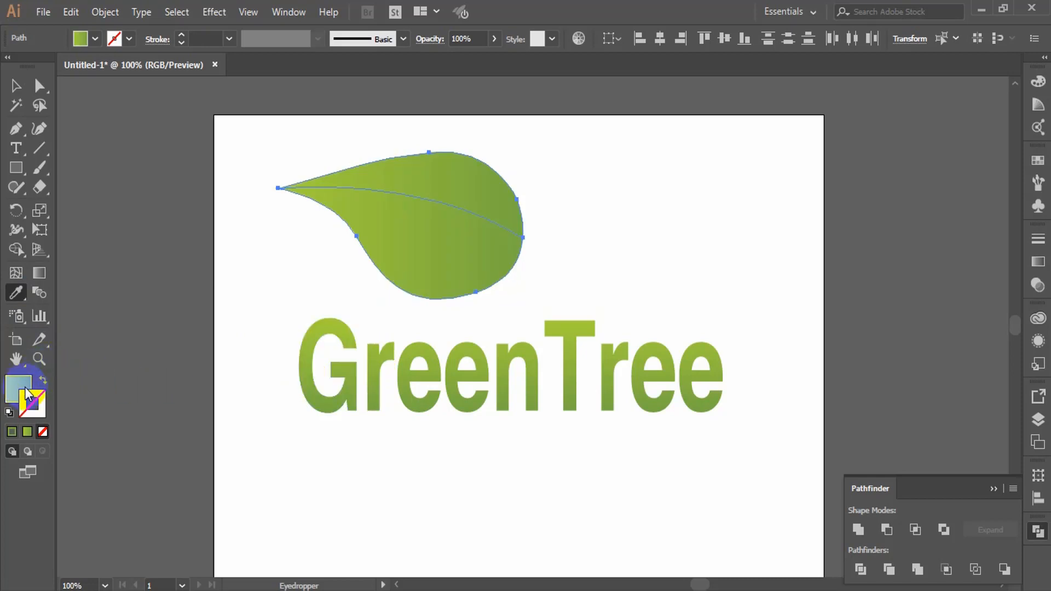
pyautogui.click(18, 389)
pyautogui.click(15, 86)
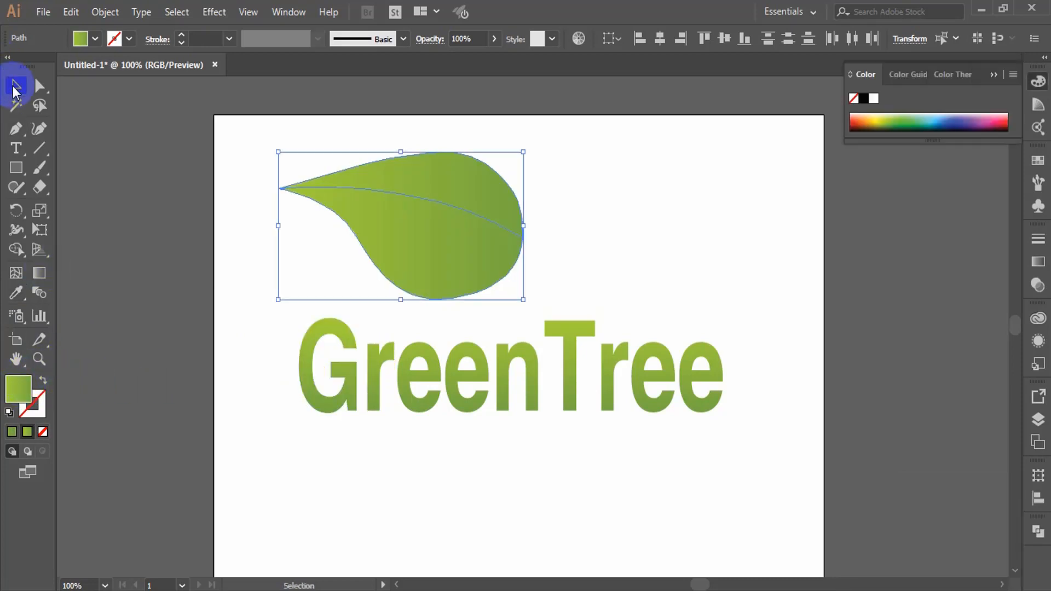
pyautogui.click(147, 166)
# Redirect the lower leaf half's gradient diagonally, from light green at the midrib to dark green at the lower edge
pyautogui.click(385, 262)
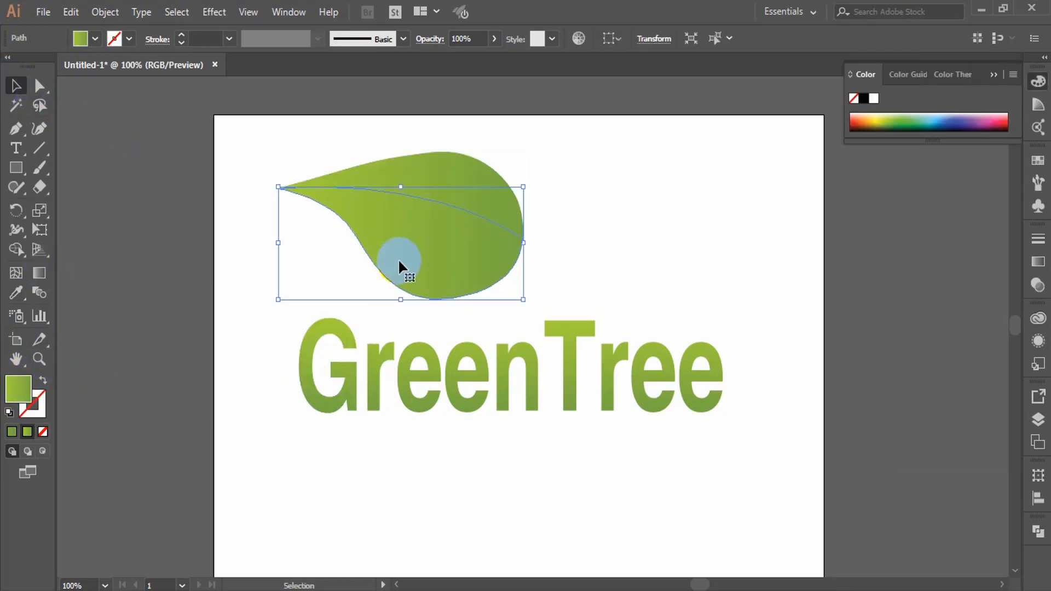
pyautogui.click(38, 273)
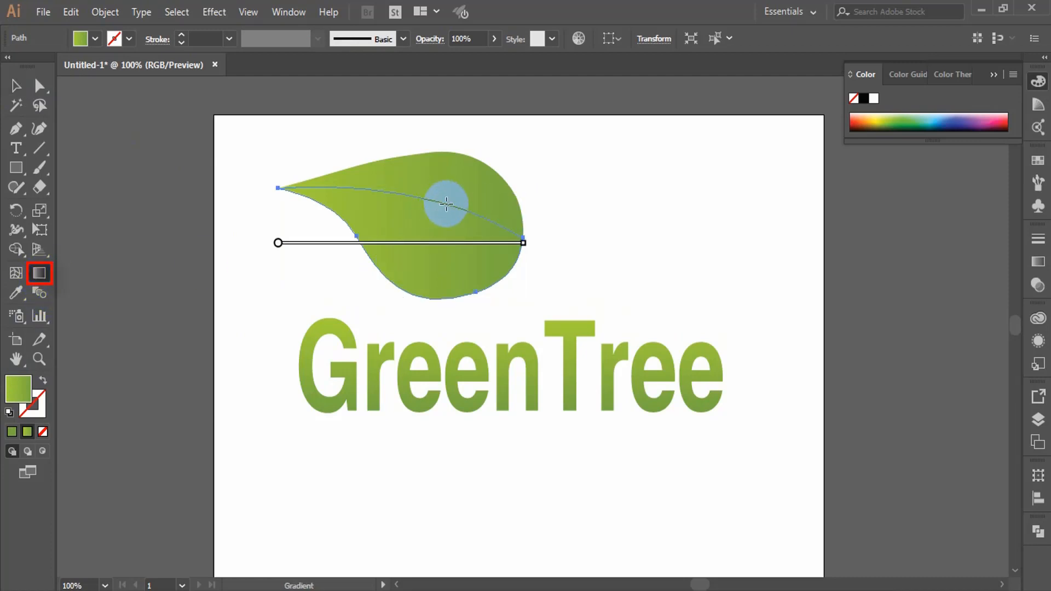
pyautogui.moveTo(447, 204); pyautogui.dragTo(403, 293)
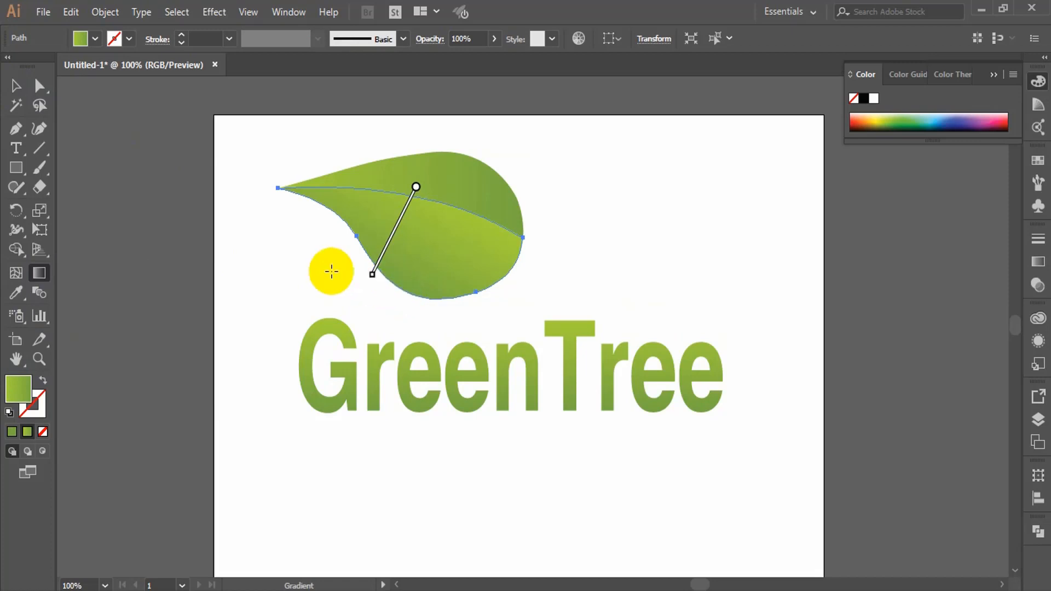
pyautogui.click(14, 89)
pyautogui.click(153, 169)
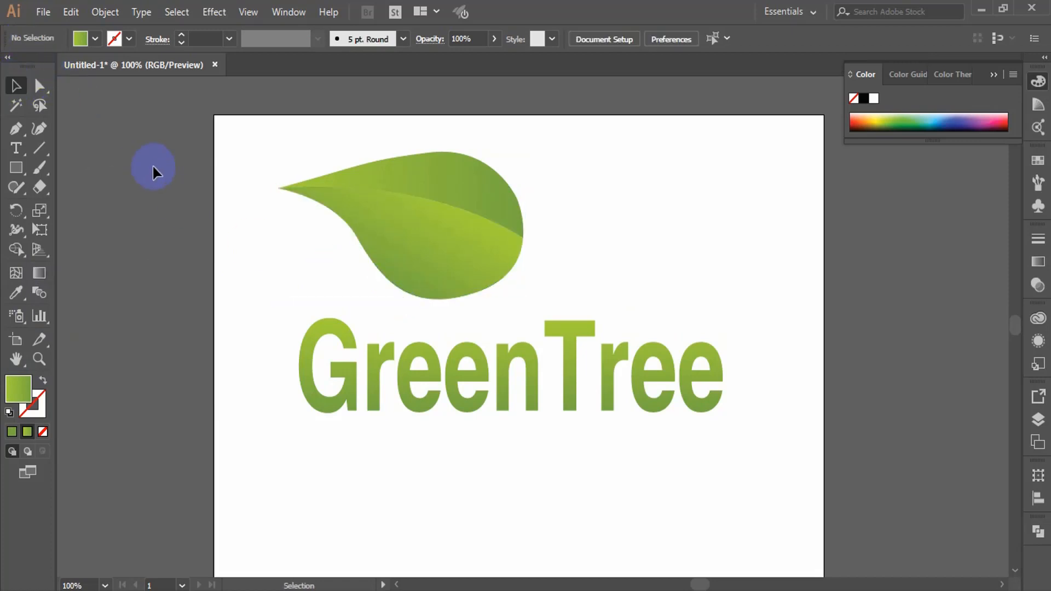
# Redirect the upper leaf half's gradient so it runs diagonally from light green at the outer edge to dark green at the midrib
pyautogui.click(383, 176)
pyautogui.click(39, 273)
pyautogui.moveTo(455, 199)
pyautogui.mouseDown()
pyautogui.moveTo(488, 157)
pyautogui.moveTo(454, 201)
pyautogui.mouseUp()
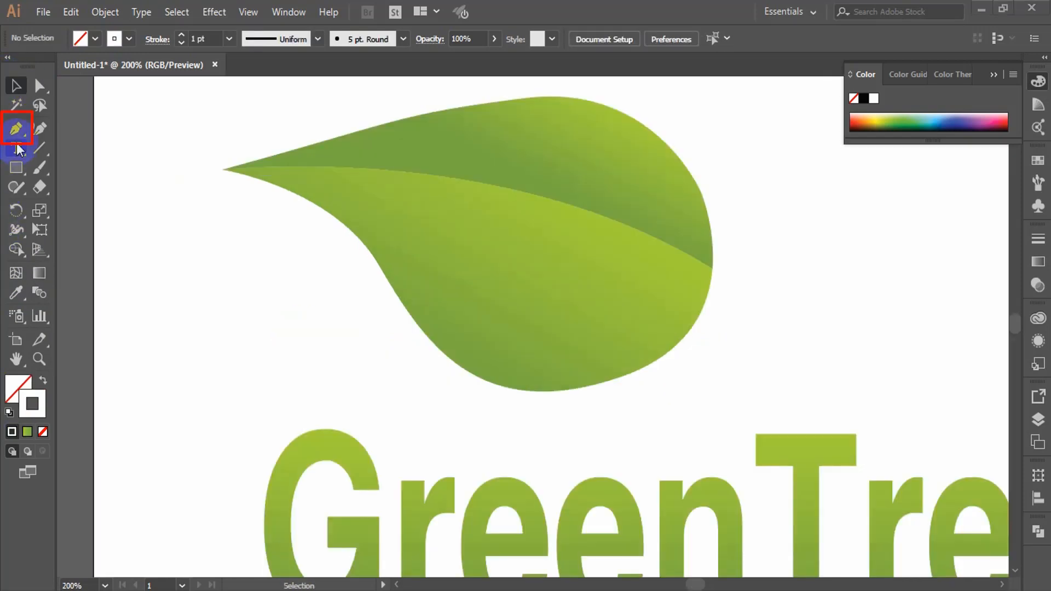
# Draw a thin closed crescent highlight about 1.25 in wide and 0.2 in high along the leaf's upper edge with the Pen tool
pyautogui.click(15, 128)
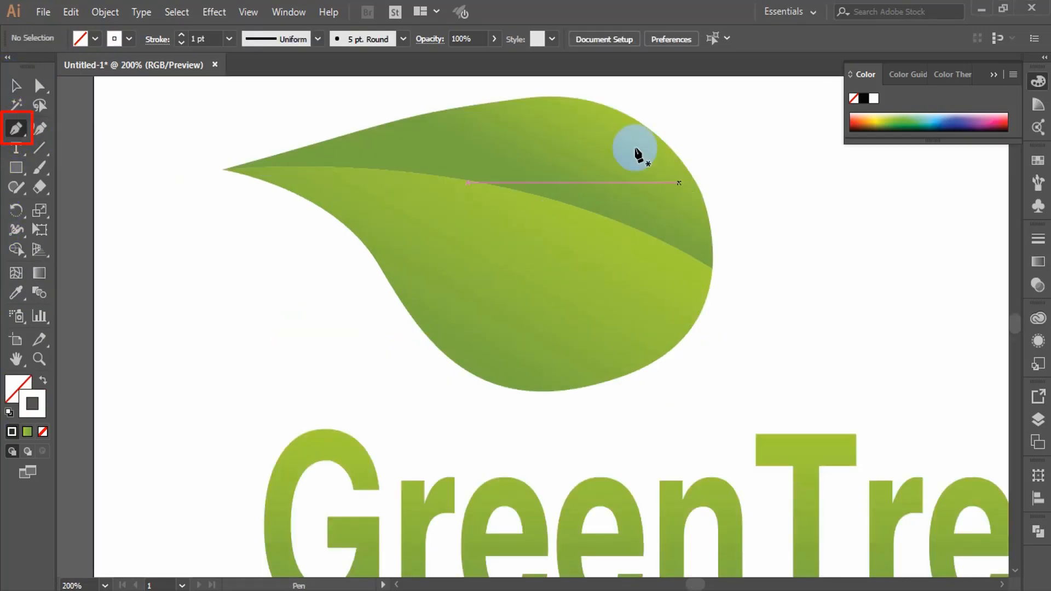
pyautogui.click(493, 110)
pyautogui.moveTo(632, 127); pyautogui.dragTo(704, 166)
pyautogui.click(631, 127)
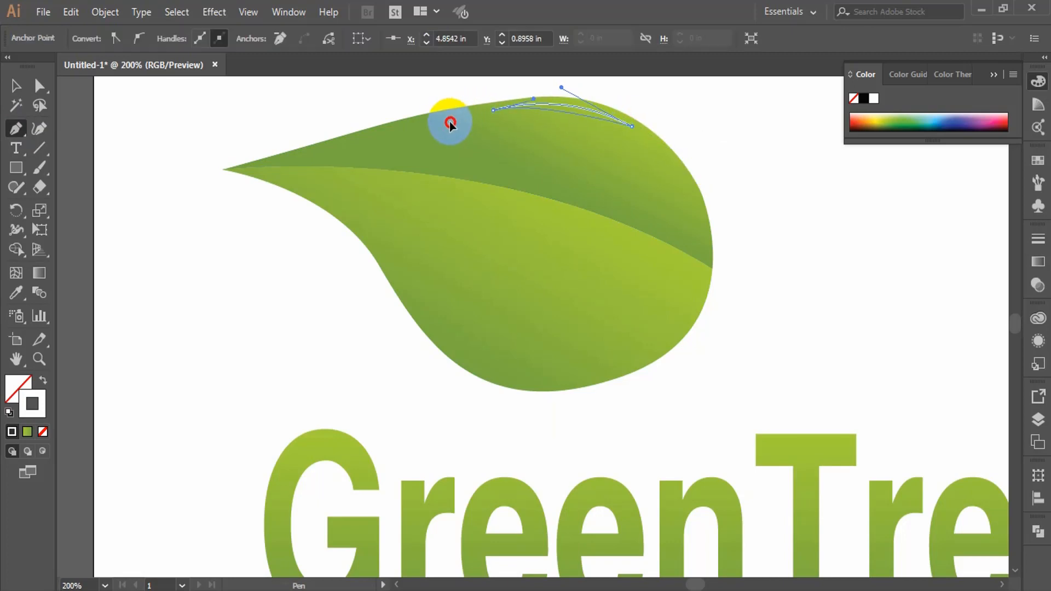
pyautogui.moveTo(423, 126); pyautogui.dragTo(423, 126)
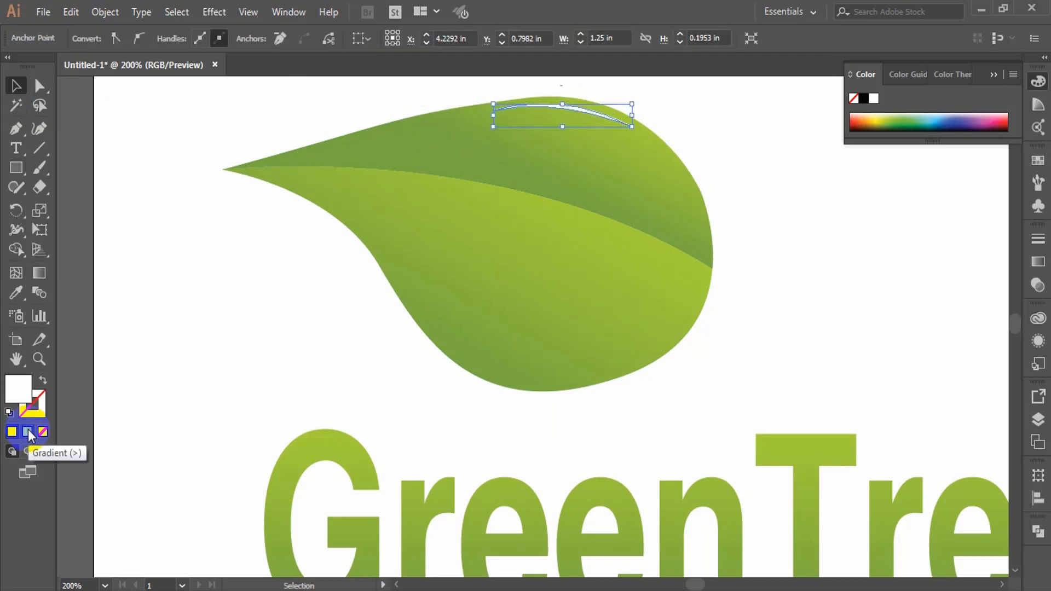
# Fill the highlight crescent with a radial gradient and make its starting colour stop white
pyautogui.click(27, 432)
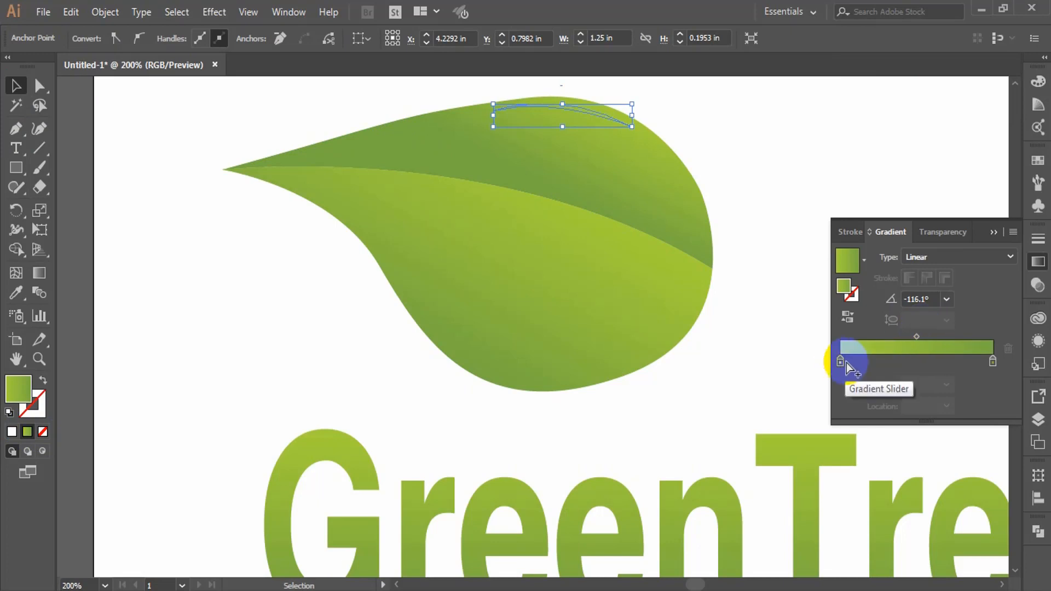
pyautogui.click(985, 256)
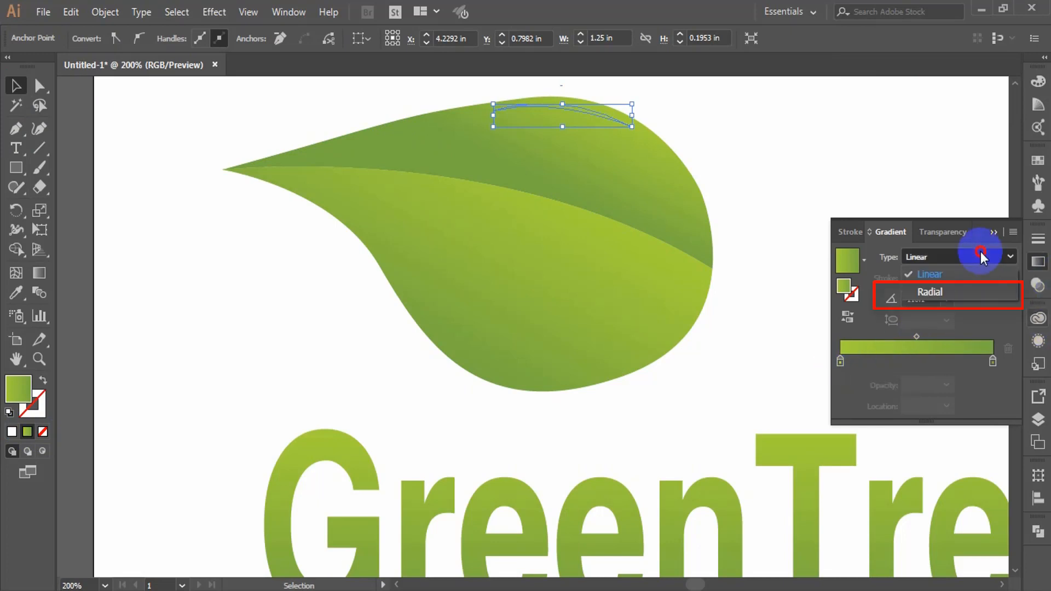
pyautogui.click(961, 294)
pyautogui.doubleClick(840, 361)
pyautogui.click(827, 503)
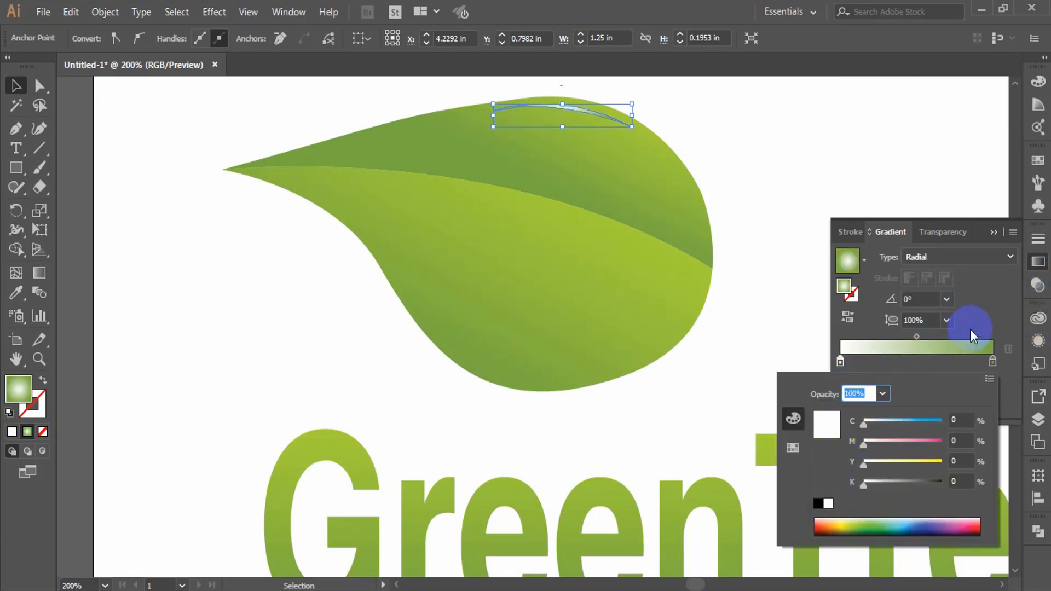
# Set the highlight gradient's ending colour stop to C 40, M 0, Y 100
pyautogui.doubleClick(993, 361)
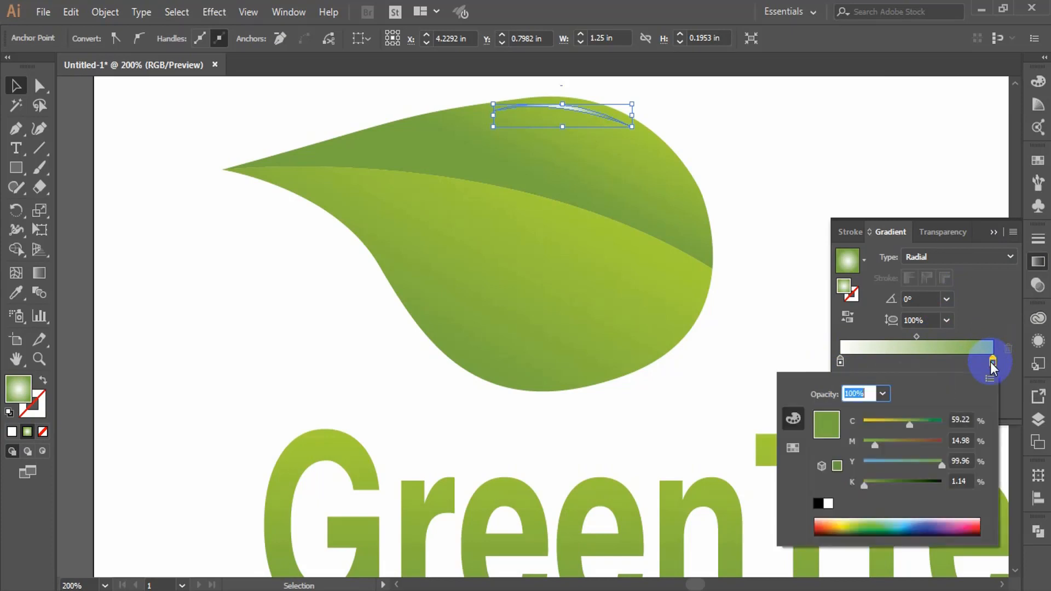
pyautogui.click(961, 421)
pyautogui.moveTo(972, 421); pyautogui.dragTo(926, 427)
pyautogui.write('4')
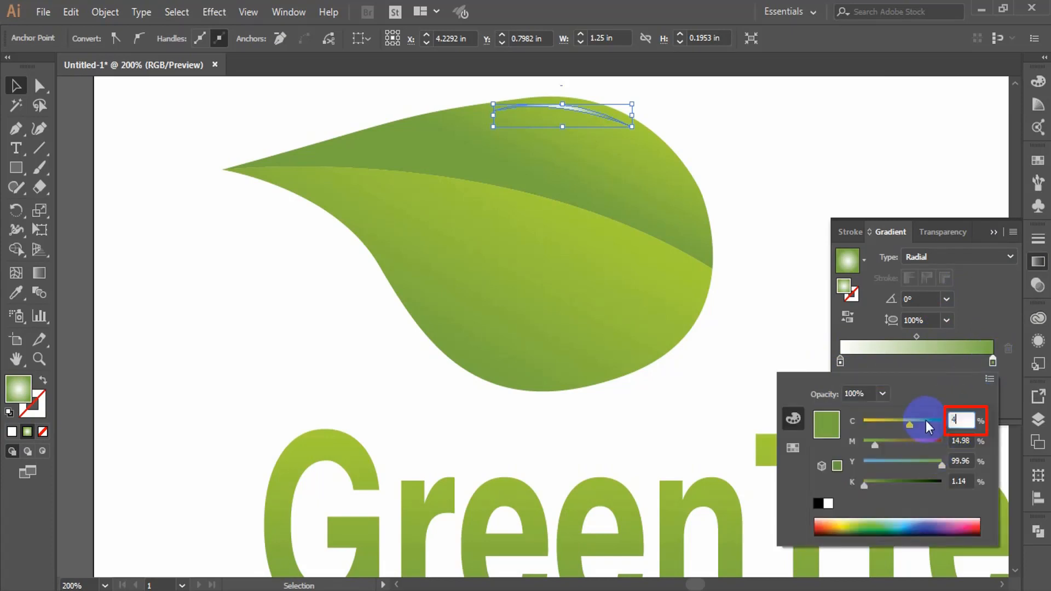
pyautogui.write('0')
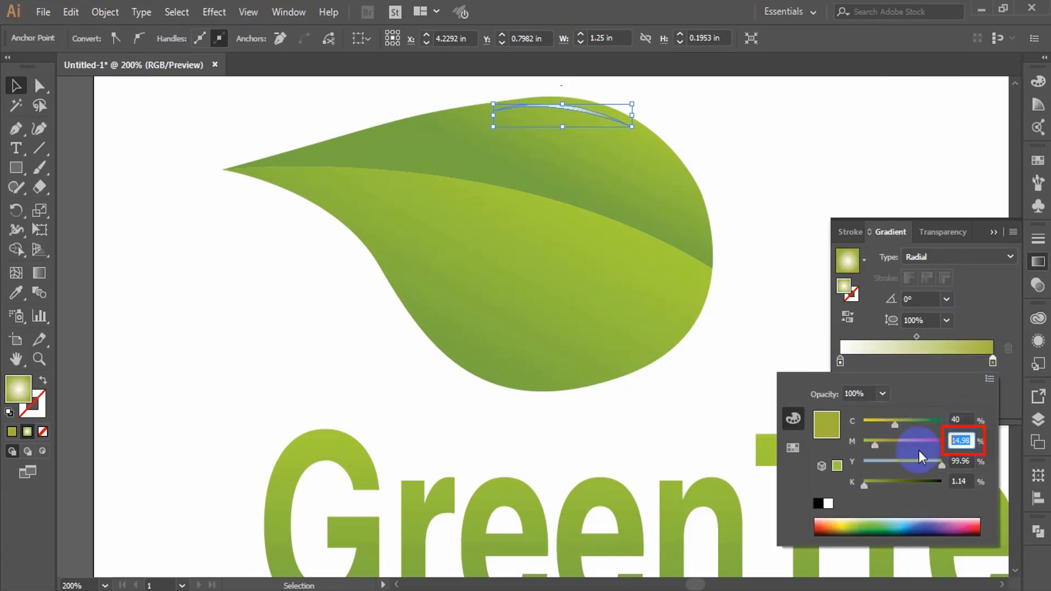
pyautogui.write('0')
pyautogui.press('Tab')
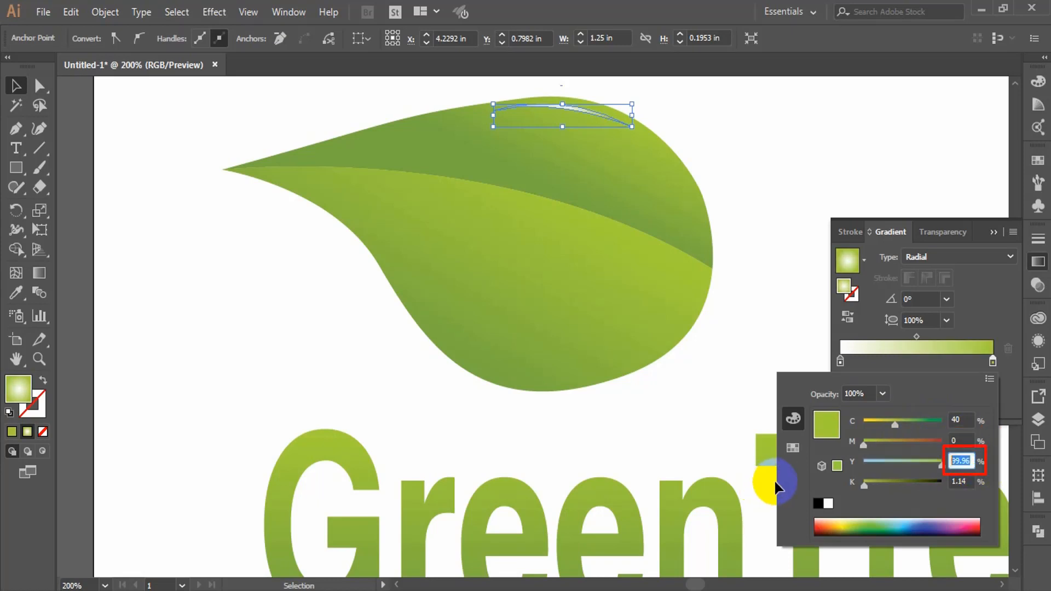
pyautogui.write('100')
pyautogui.click(973, 480)
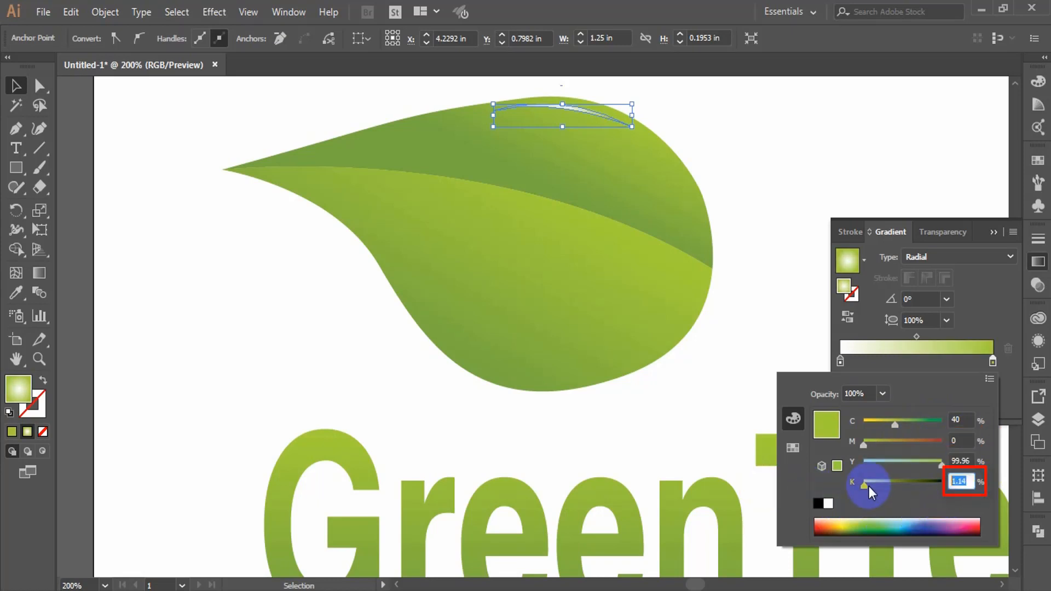
pyautogui.press('Return')
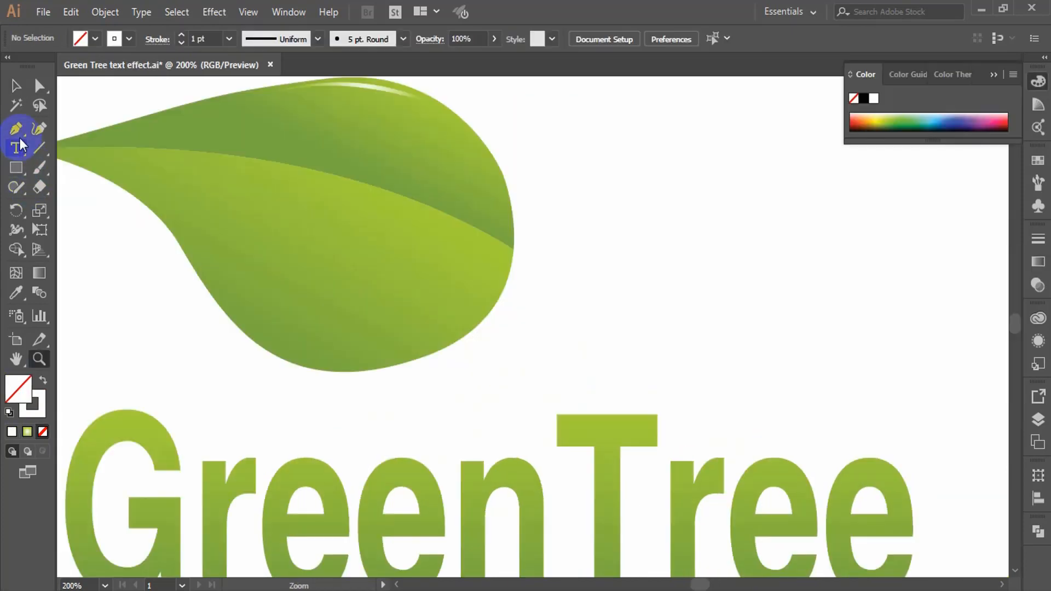
# Draw a curved tapering stem about 0.9 in long from the leaf's right tip with the Pen tool and fill it black
pyautogui.click(18, 133)
pyautogui.click(505, 234)
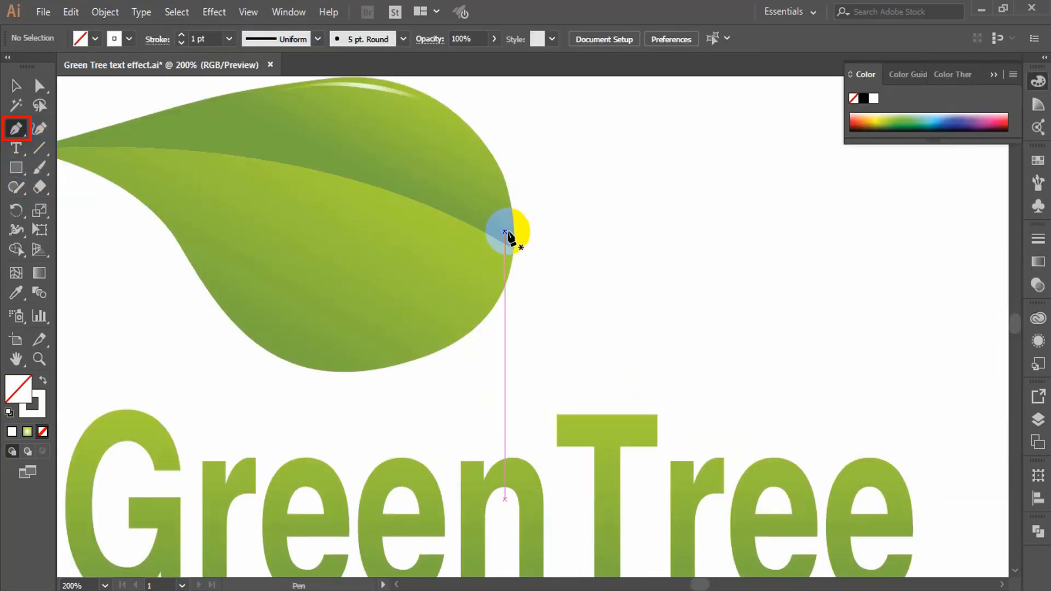
pyautogui.moveTo(580, 297); pyautogui.dragTo(587, 328)
pyautogui.click(580, 297)
pyautogui.click(568, 308)
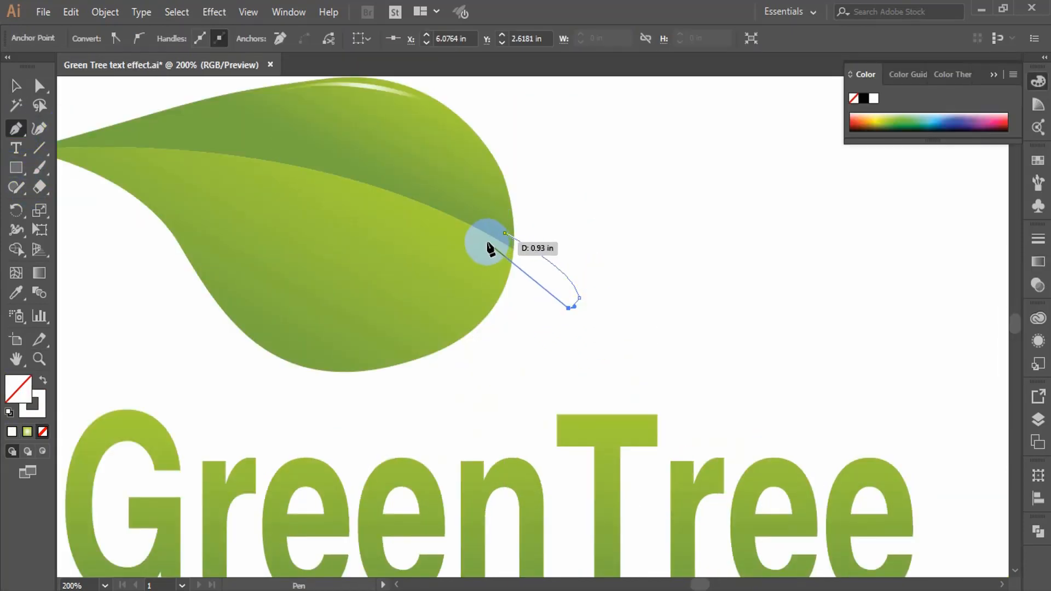
pyautogui.moveTo(488, 240)
pyautogui.mouseDown()
pyautogui.moveTo(458, 241)
pyautogui.moveTo(477, 242)
pyautogui.mouseUp()
pyautogui.press('v')
pyautogui.hotkey('shift', 'x')
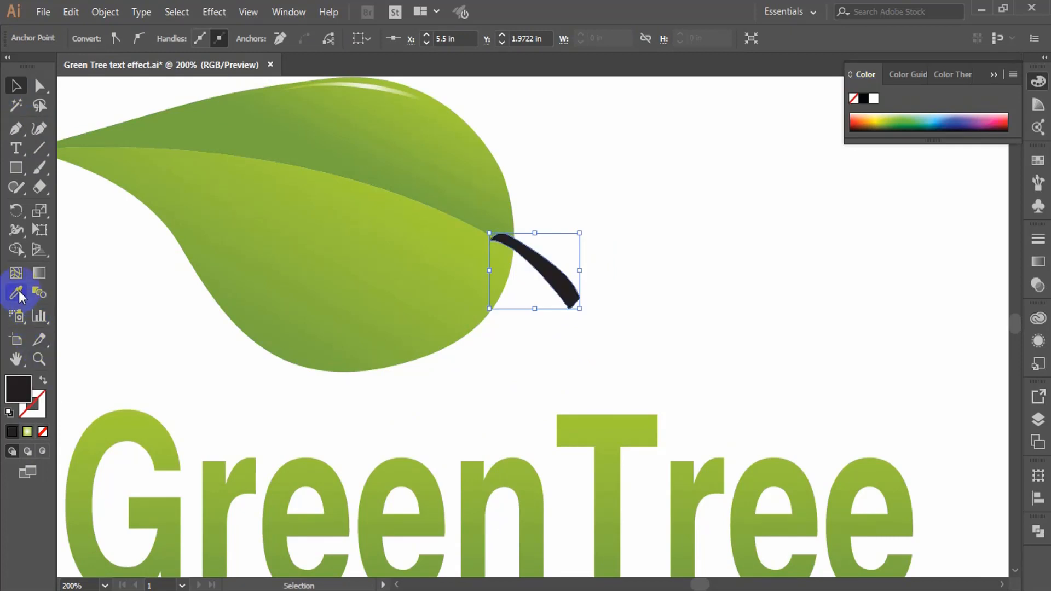
# Give the stem the lettering's green linear gradient, reversed and angled at about -71°
pyautogui.click(18, 294)
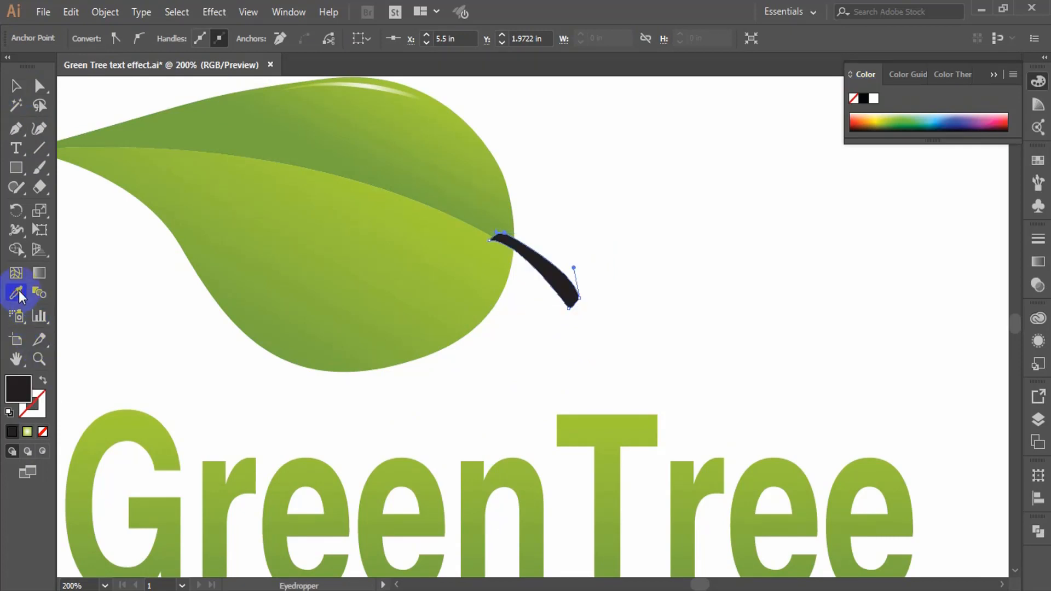
pyautogui.click(323, 472)
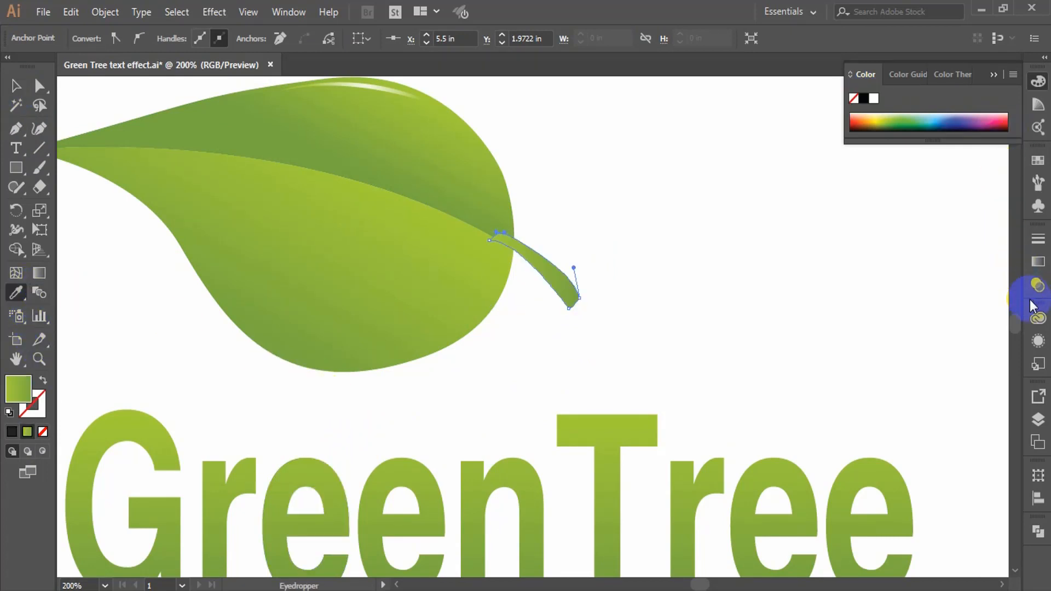
pyautogui.click(1038, 262)
pyautogui.click(848, 317)
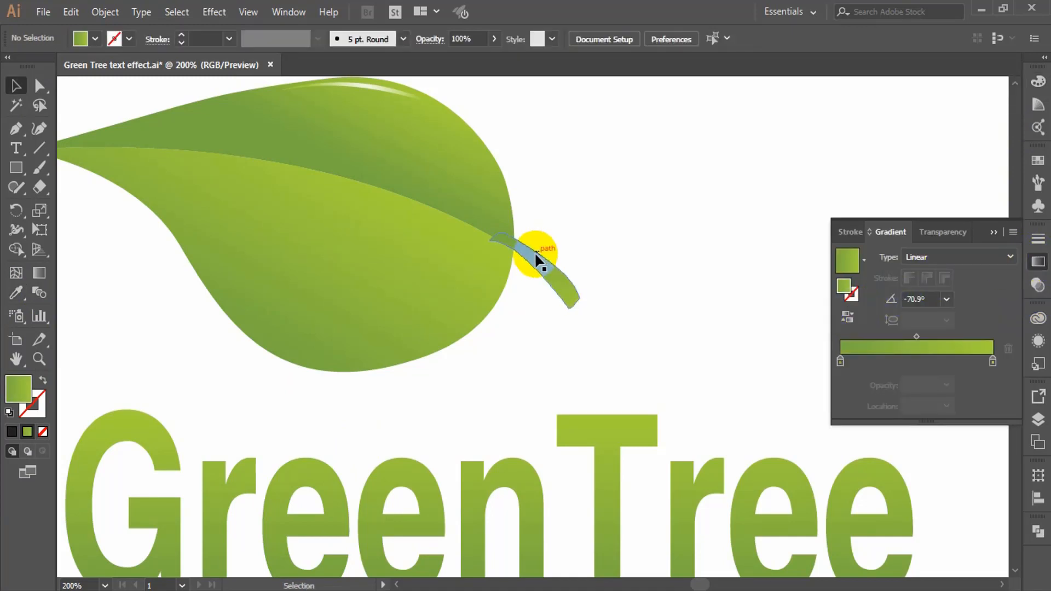
# Send the stem behind the leaf
pyautogui.click(534, 263)
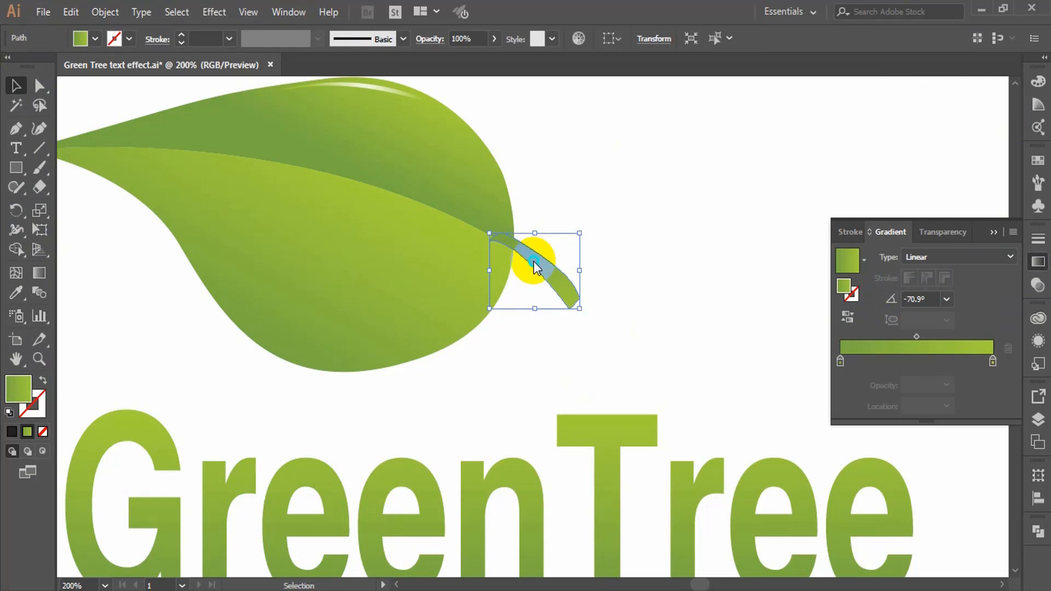
pyautogui.rightClick(534, 264)
pyautogui.moveTo(664, 507)
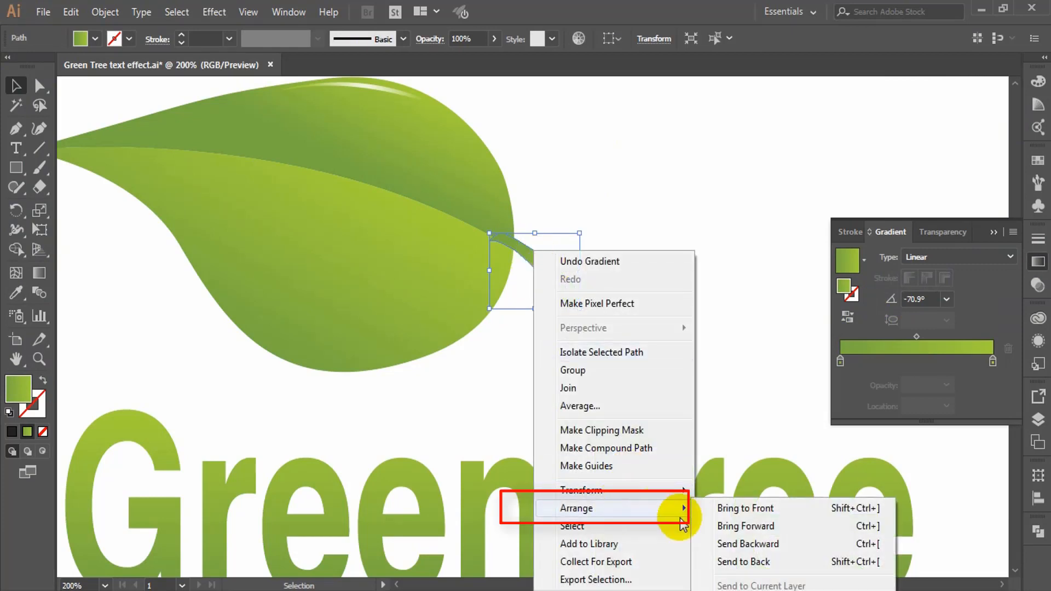
pyautogui.click(758, 565)
pyautogui.click(662, 308)
# Nudge the stem slightly downward so it lines up with the leaf's midrib
pyautogui.click(528, 246)
pyautogui.press('Down')
pyautogui.press('Down')
pyautogui.press('Down')
pyautogui.click(624, 224)
pyautogui.scroll(-1, 628, 224)
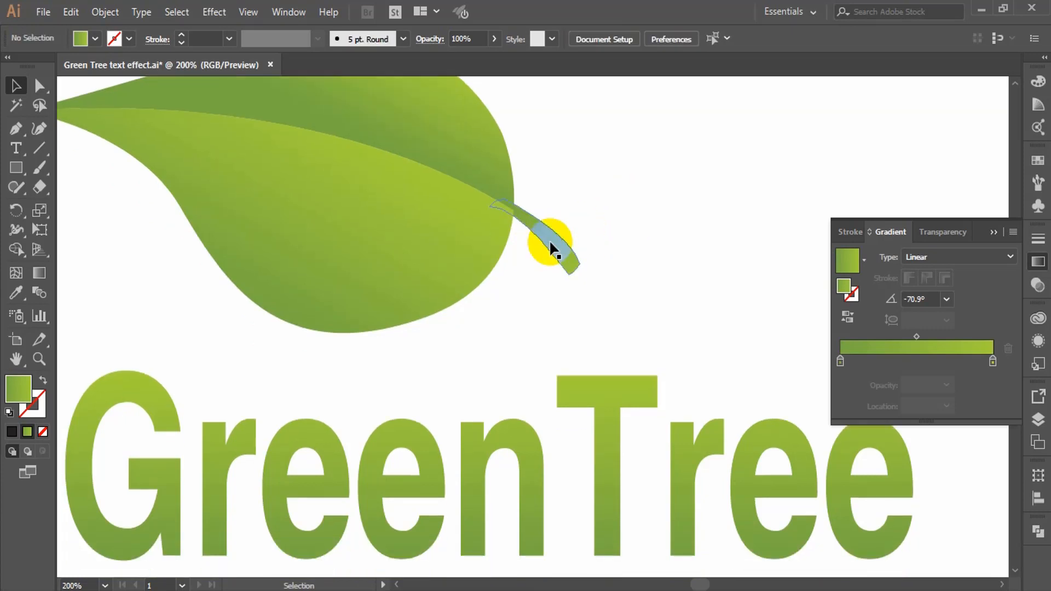
pyautogui.click(550, 239)
pyautogui.click(626, 239)
pyautogui.scroll(-1, 626, 239)
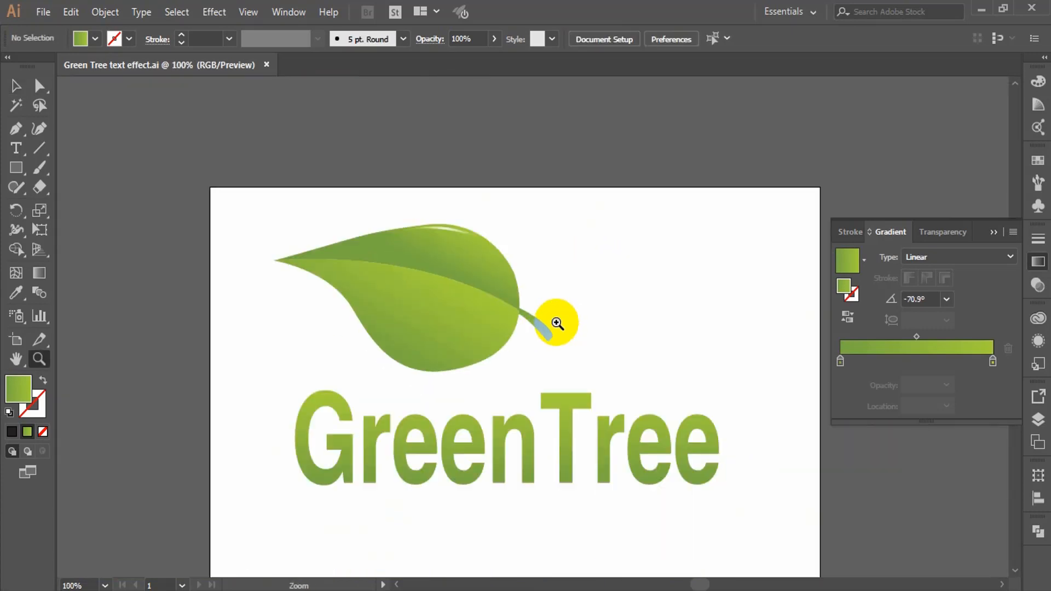
# Enlarge the highlight crescent and reposition it just inside the upper edge of the leaf
pyautogui.click(16, 83)
pyautogui.moveTo(465, 231); pyautogui.dragTo(464, 251)
pyautogui.moveTo(475, 256); pyautogui.dragTo(493, 256)
pyautogui.moveTo(437, 235); pyautogui.dragTo(452, 255)
pyautogui.click(559, 247)
pyautogui.click(615, 238)
pyautogui.click(486, 253)
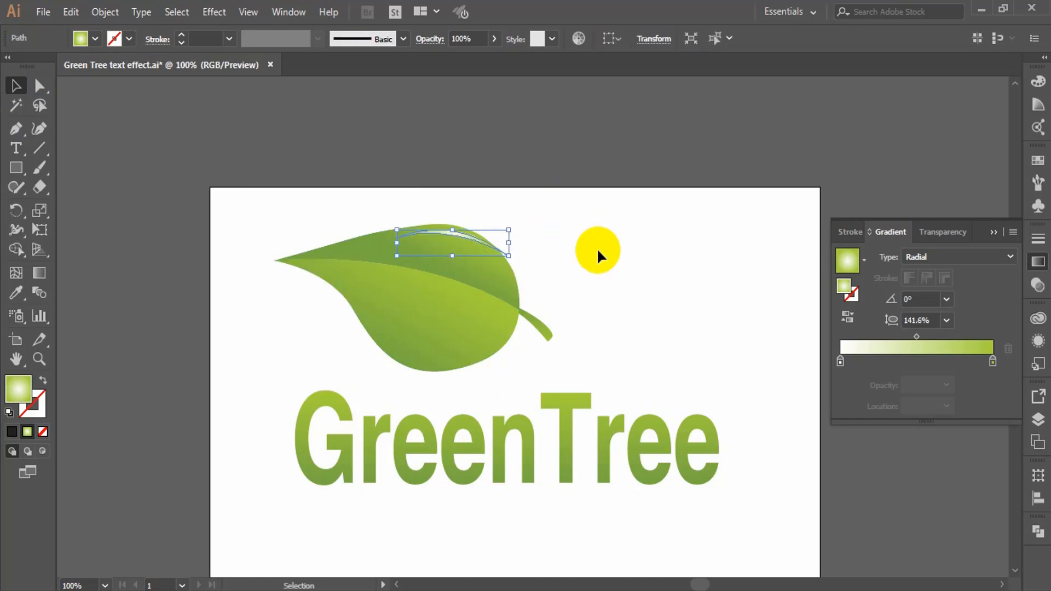
pyautogui.click(599, 249)
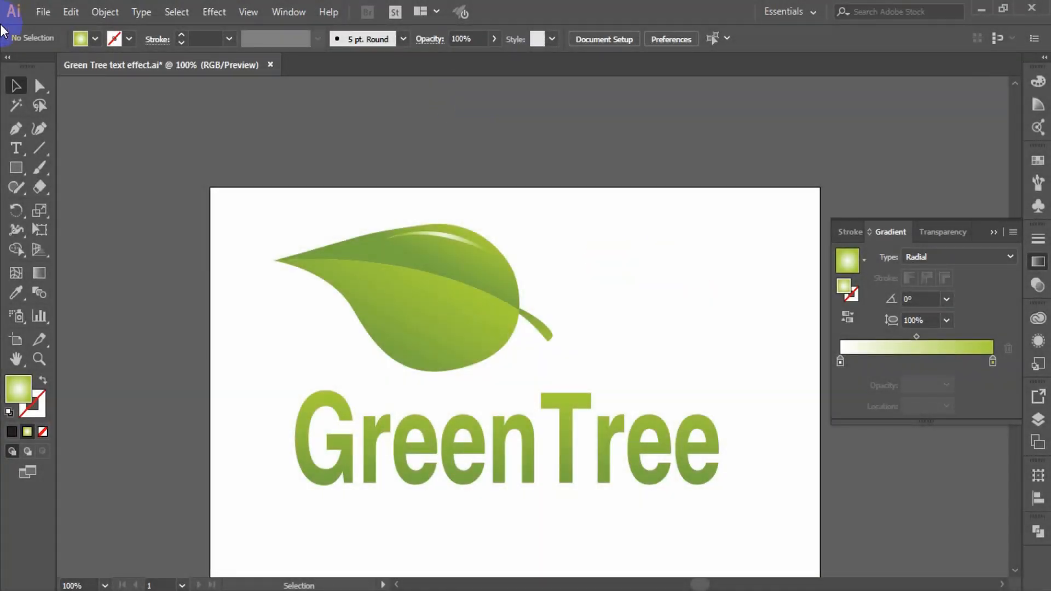
# Draw an ellipse about 2.04 in wide and 1.25 in high below the lettering with no fill and a 4 pt stroke
pyautogui.click(137, 167)
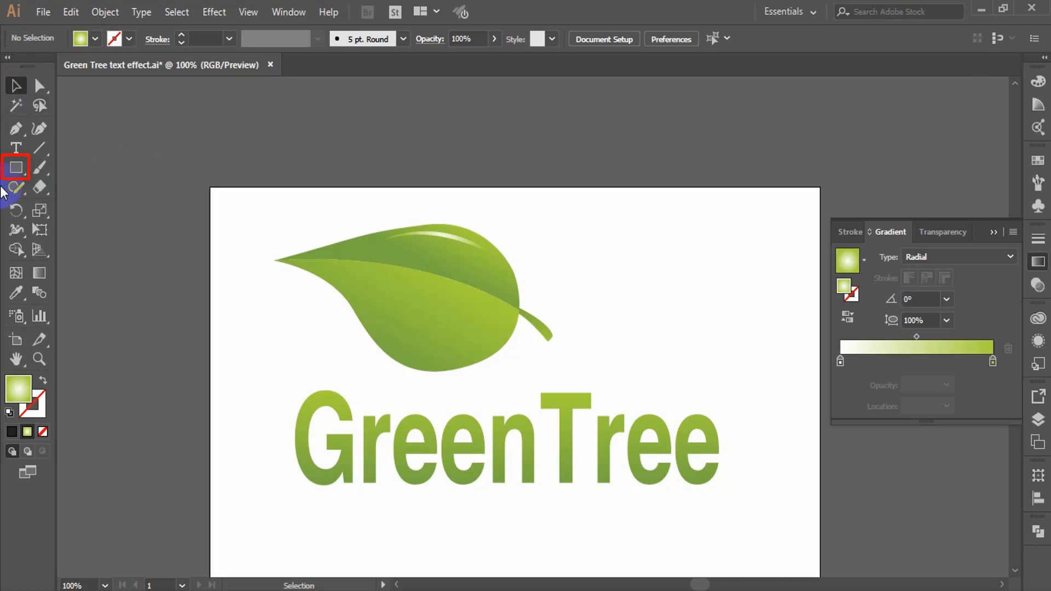
pyautogui.moveTo(15, 171); pyautogui.dragTo(63, 206)
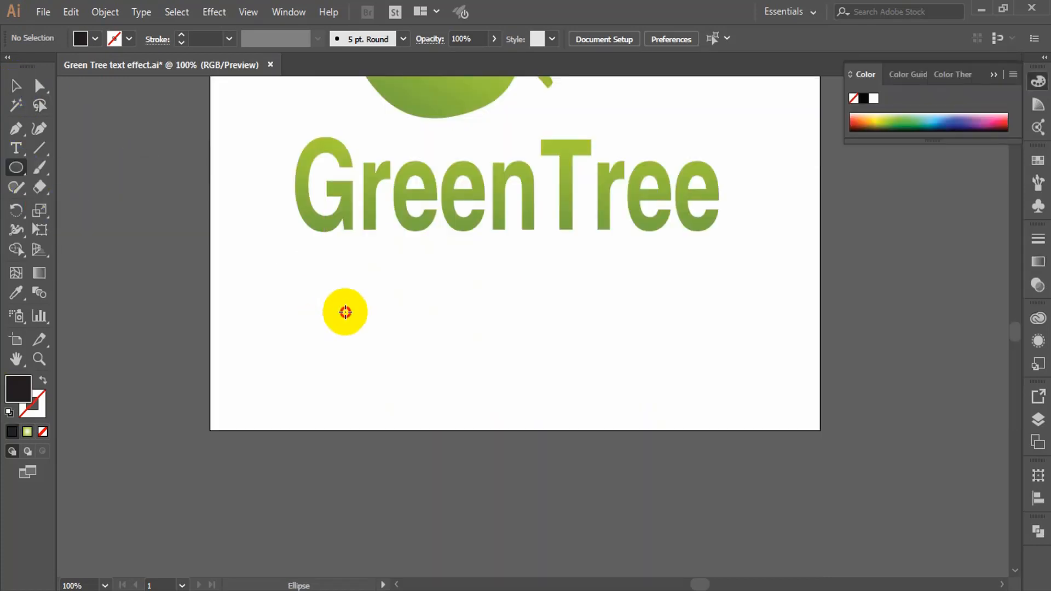
pyautogui.moveTo(345, 312); pyautogui.dragTo(460, 371)
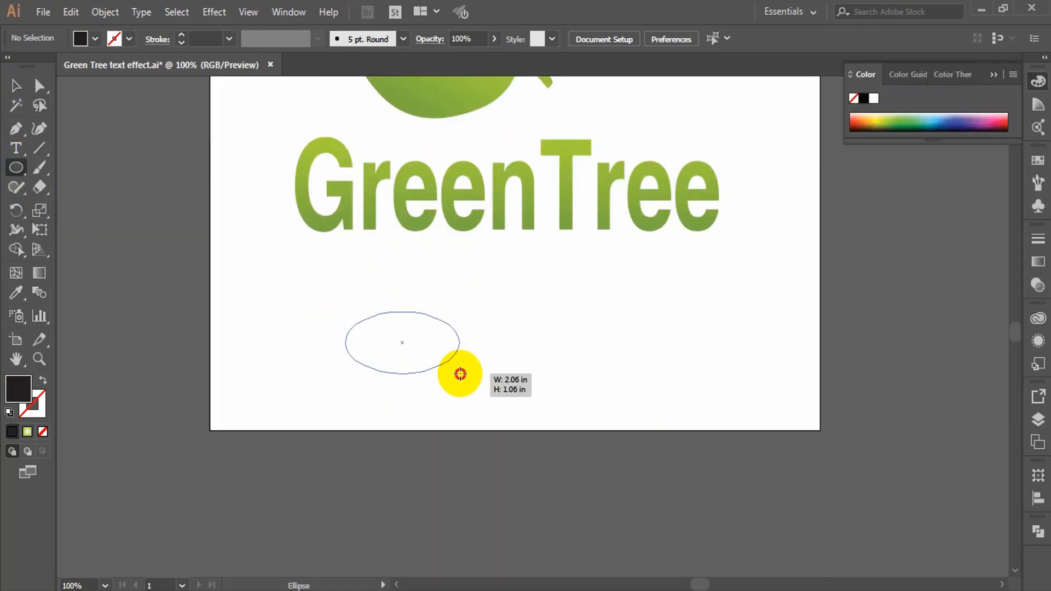
pyautogui.click(197, 38)
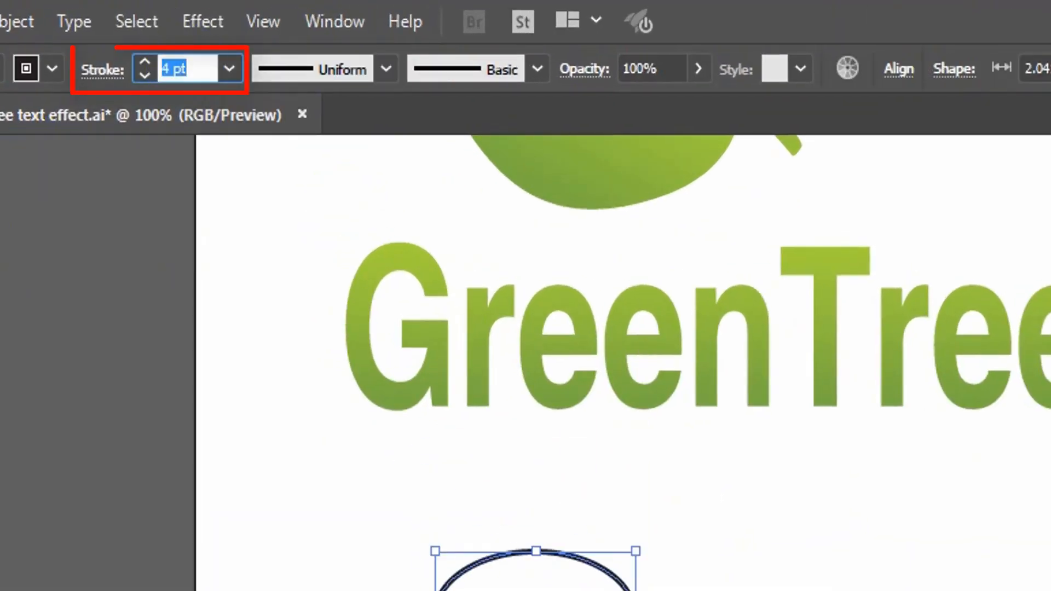
pyautogui.click(16, 85)
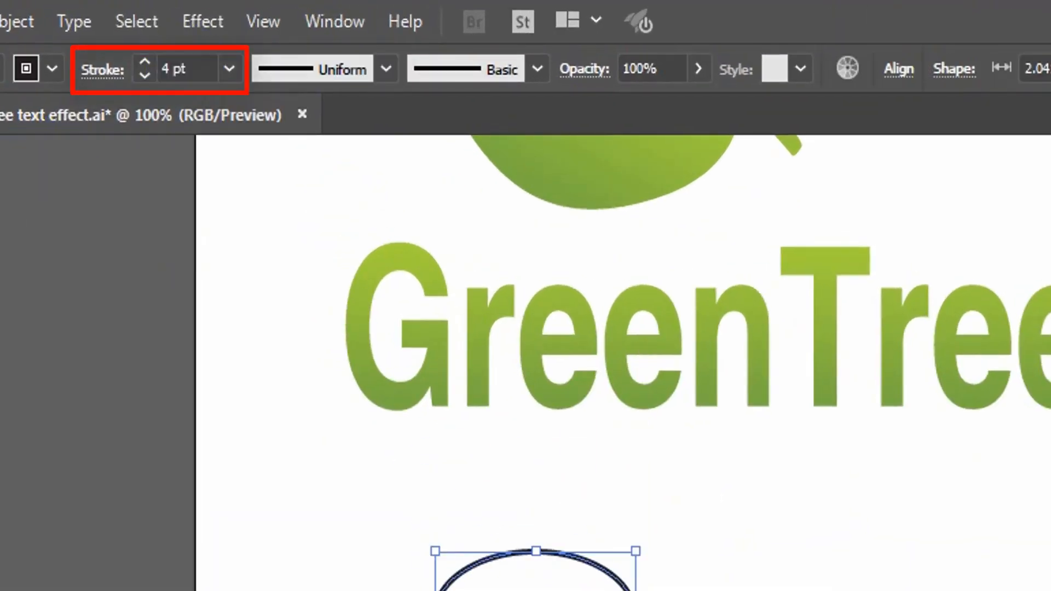
pyautogui.click(83, 183)
# Fill the ellipse with the lettering's green gradient, running diagonally from light at its upper left to dark at its lower right
pyautogui.click(357, 327)
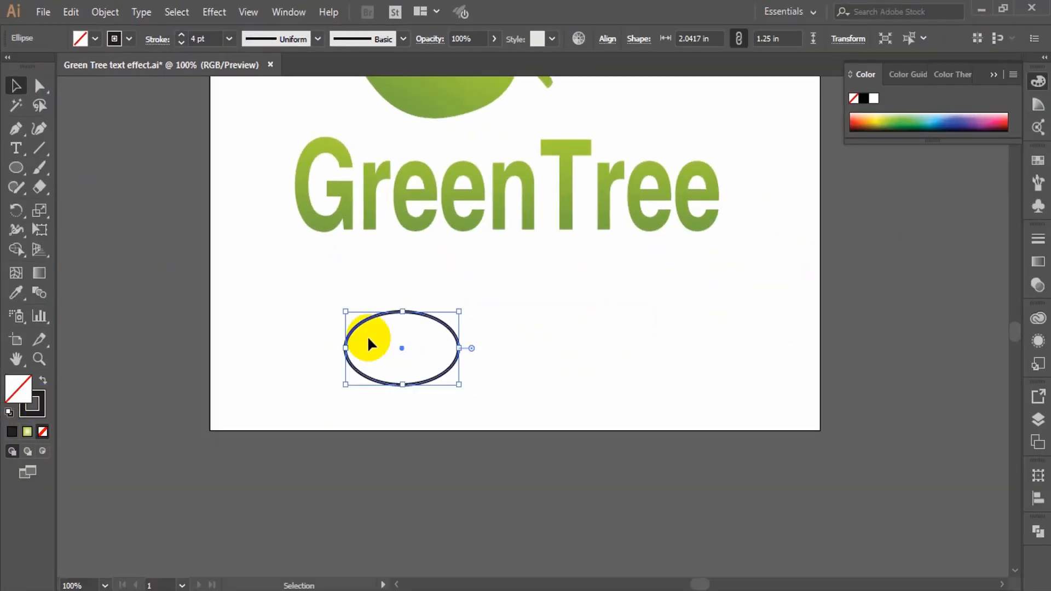
pyautogui.click(26, 305)
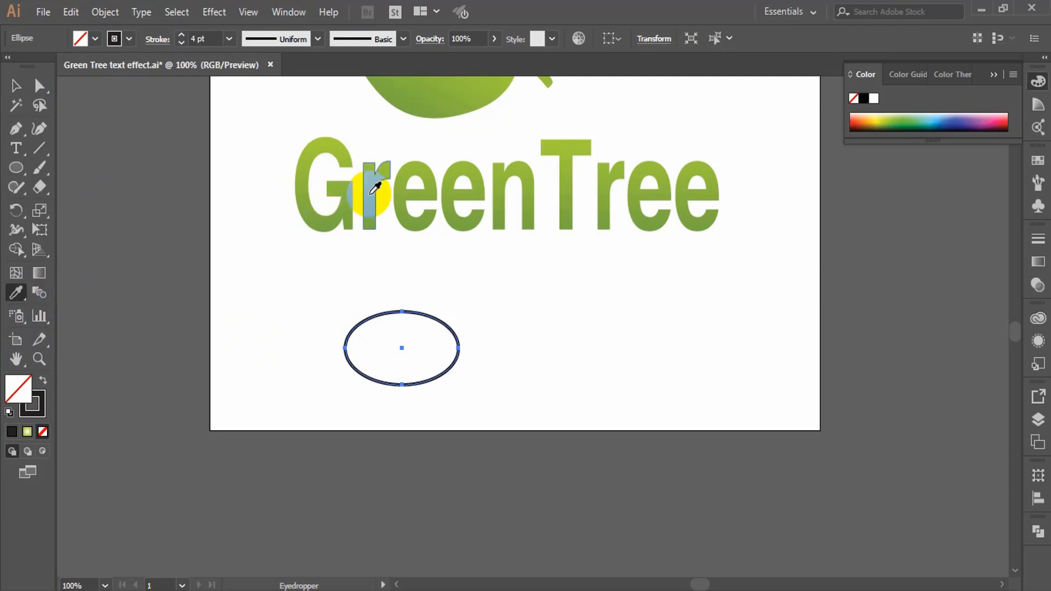
pyautogui.click(368, 192)
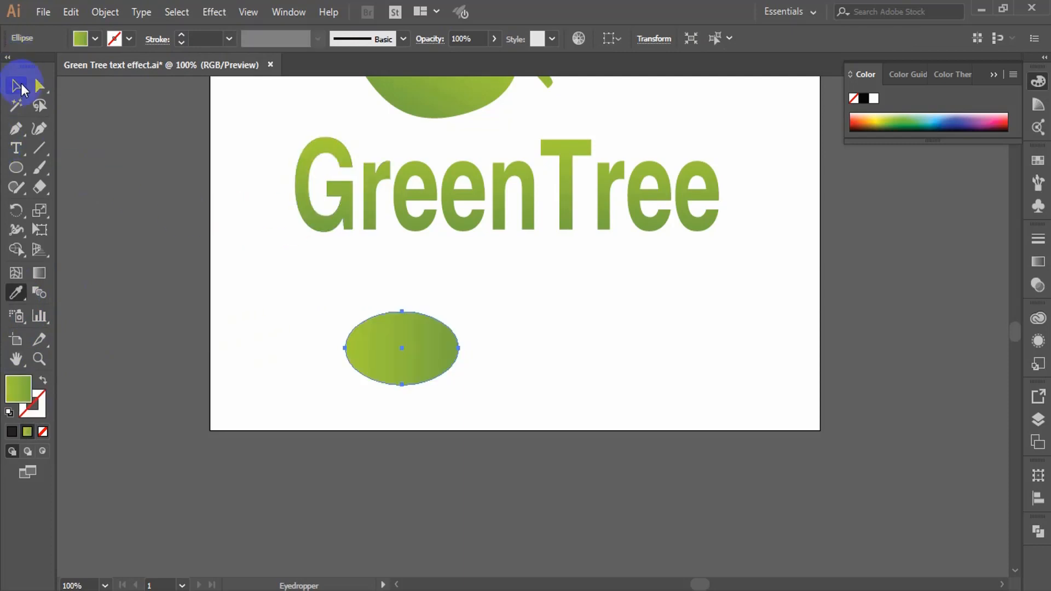
pyautogui.click(16, 86)
pyautogui.click(360, 373)
pyautogui.click(46, 278)
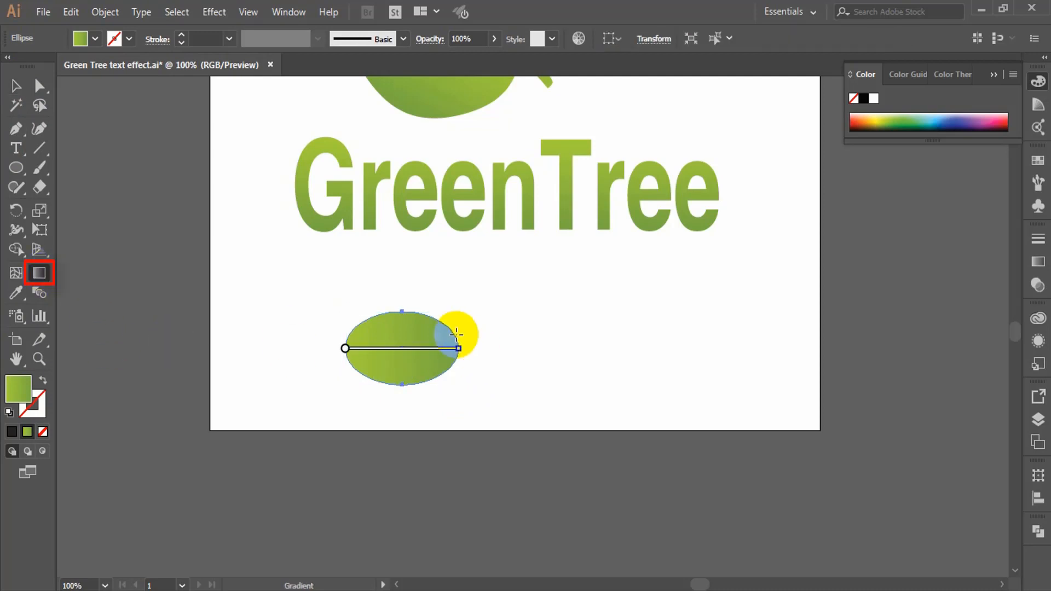
pyautogui.moveTo(356, 328); pyautogui.dragTo(456, 372)
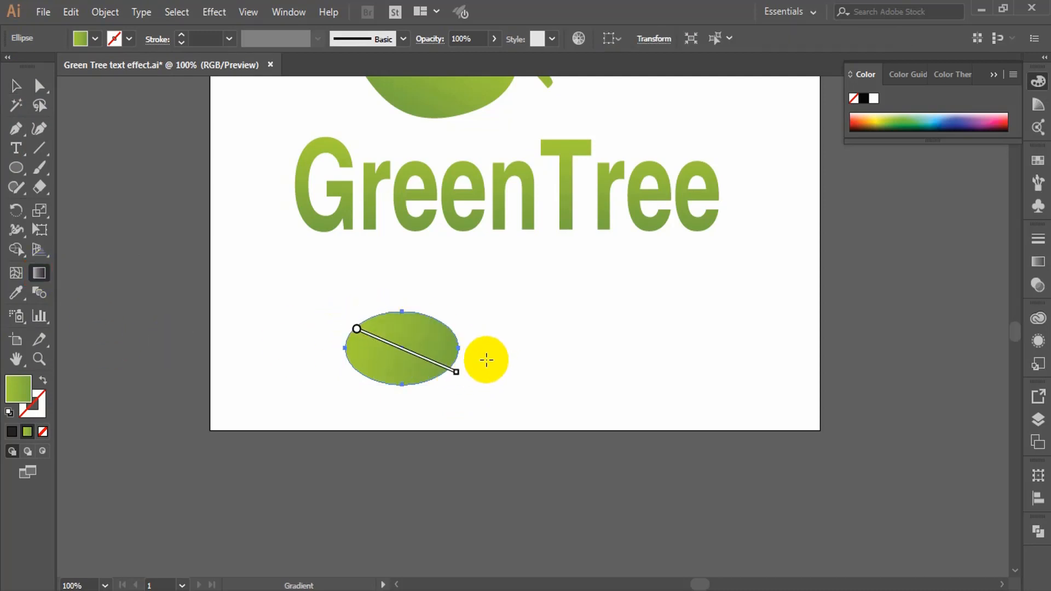
pyautogui.click(17, 86)
pyautogui.click(142, 192)
pyautogui.click(17, 168)
pyautogui.moveTo(354, 323); pyautogui.dragTo(446, 385)
pyautogui.hotkey('ctrl', 'z')
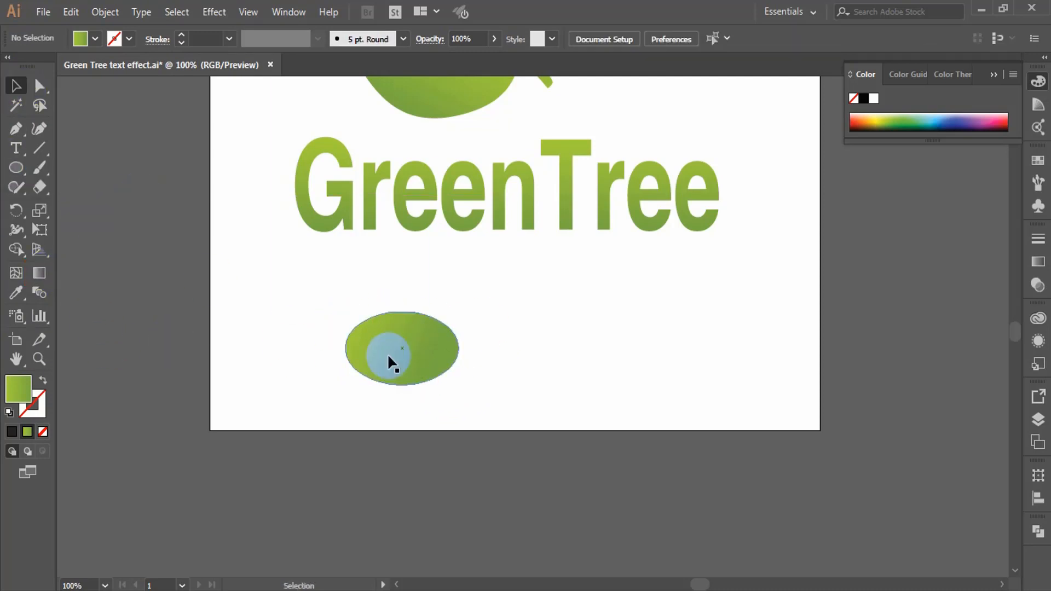
# Duplicate the ellipse to its right and fill the copy with the leaf highlight's white-to-green radial gradient
pyautogui.moveTo(387, 353); pyautogui.dragTo(575, 359)
pyautogui.click(16, 293)
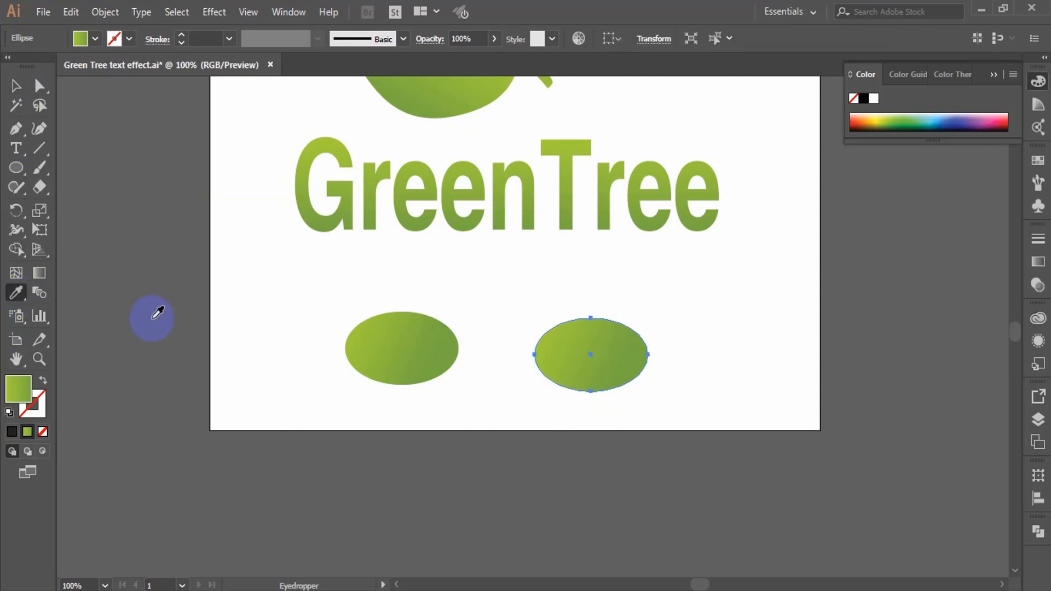
pyautogui.scroll(4, 451, 263)
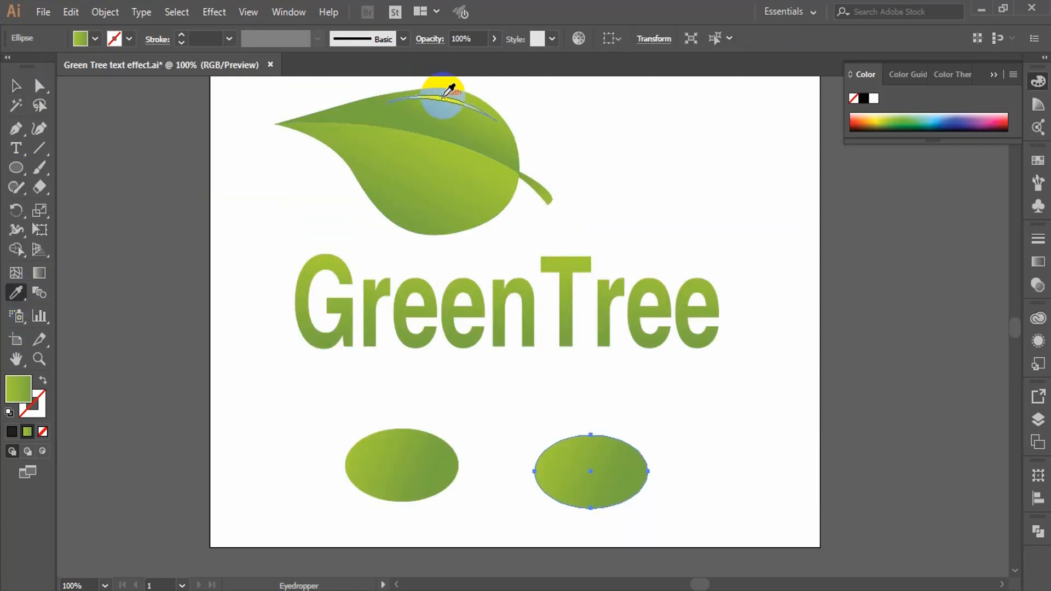
pyautogui.click(444, 99)
pyautogui.click(15, 86)
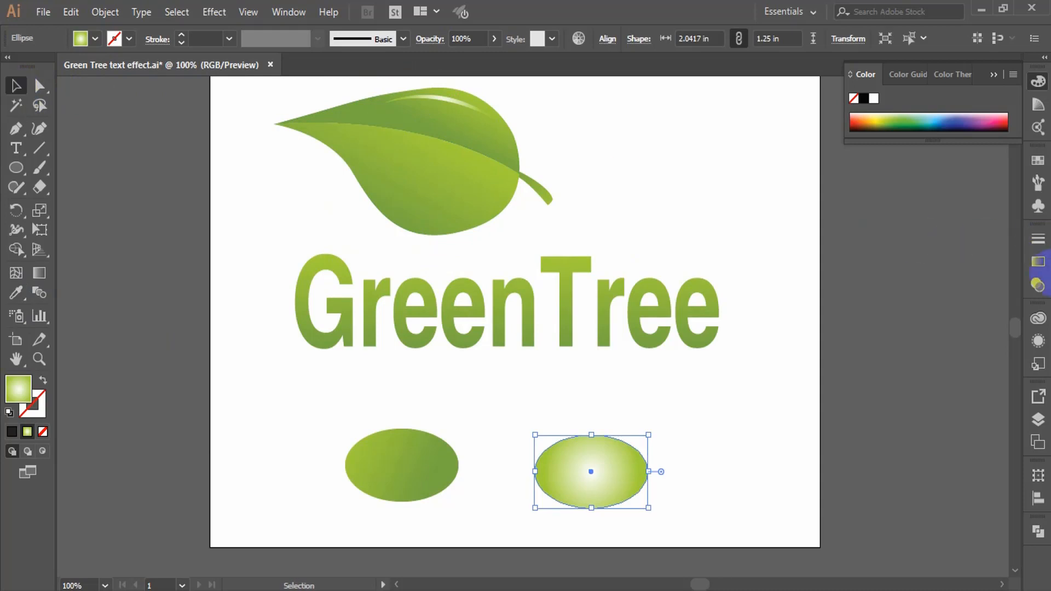
# Redirect the copied ellipse's radial gradient to about 153.7° so white glows from its lower-right edge into green
pyautogui.click(1038, 262)
pyautogui.press('g')
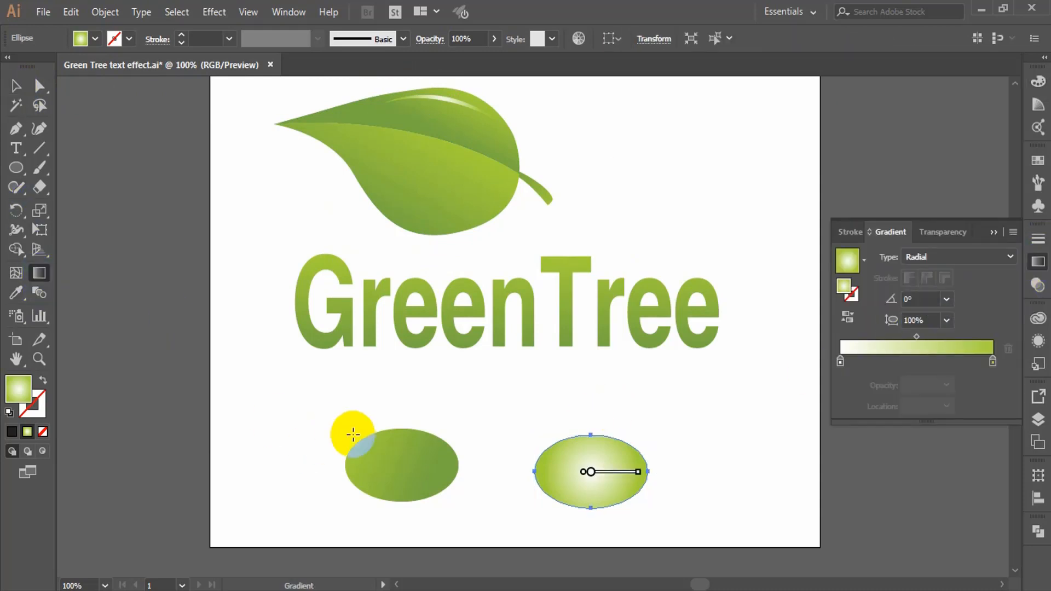
pyautogui.moveTo(668, 478); pyautogui.dragTo(601, 467)
pyautogui.click(635, 463)
pyautogui.moveTo(671, 476); pyautogui.dragTo(560, 471)
pyautogui.scroll(-1, 560, 473)
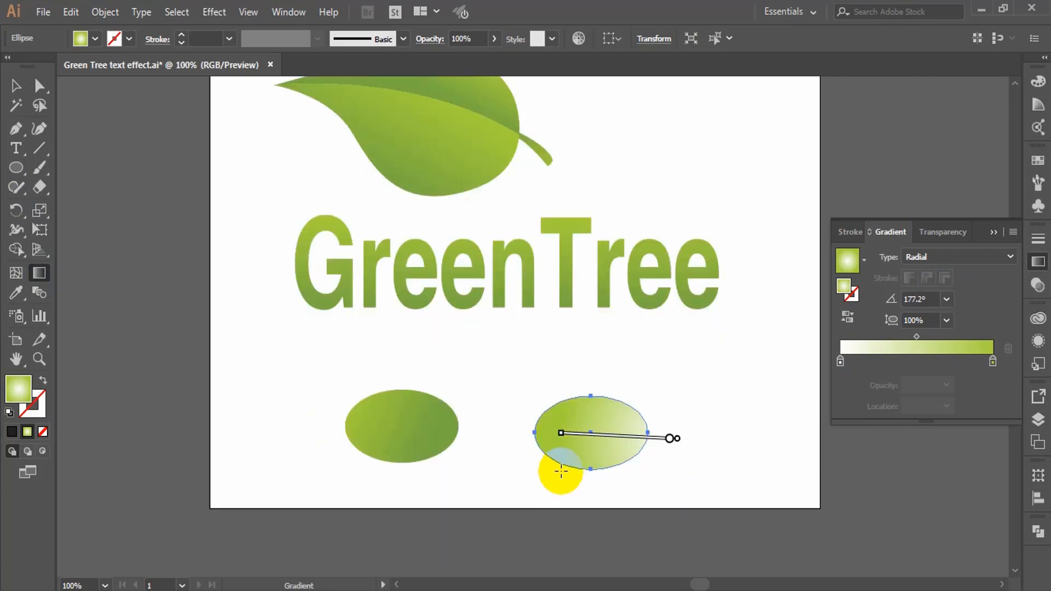
pyautogui.moveTo(653, 393); pyautogui.dragTo(583, 428)
pyautogui.moveTo(656, 465); pyautogui.dragTo(589, 431)
pyautogui.click(18, 83)
# Shrink and slightly rotate the white-glowing ellipse to about 1.77 in wide and 1.16 in high
pyautogui.click(617, 468)
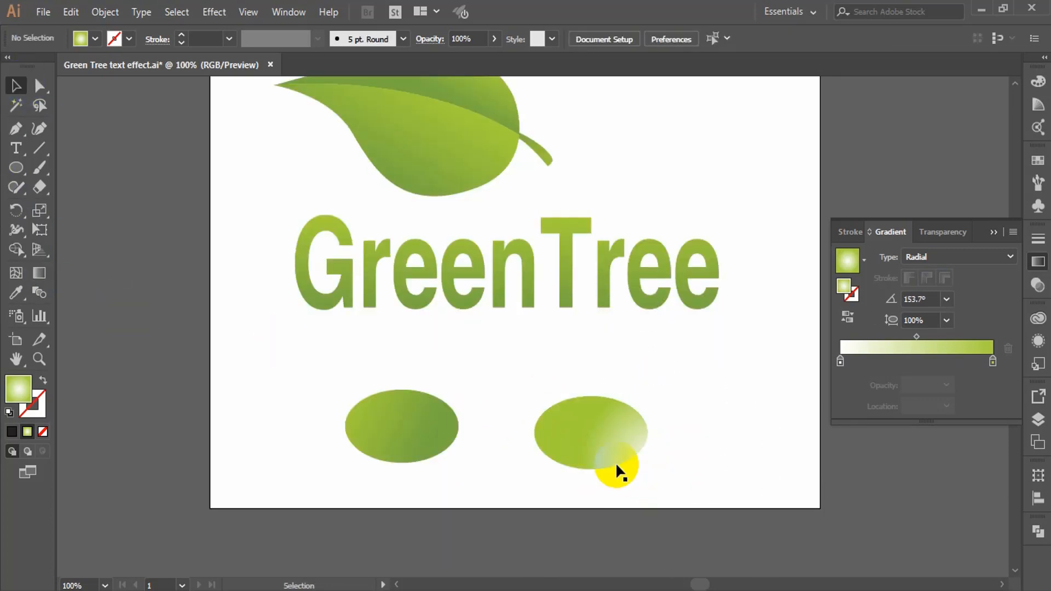
pyautogui.click(618, 459)
pyautogui.moveTo(647, 468); pyautogui.dragTo(623, 453)
pyautogui.doubleClick(431, 432)
# Fit the smaller ellipse over the first one, leaving a dark green rim along the lower-right edge to form a droplet
pyautogui.moveTo(583, 429); pyautogui.dragTo(451, 432)
pyautogui.doubleClick(576, 445)
pyautogui.click(526, 418)
pyautogui.click(399, 429)
pyautogui.click(578, 421)
pyautogui.scroll(-1, 572, 441)
pyautogui.click(424, 415)
pyautogui.click(597, 404)
pyautogui.scroll(-2, 600, 406)
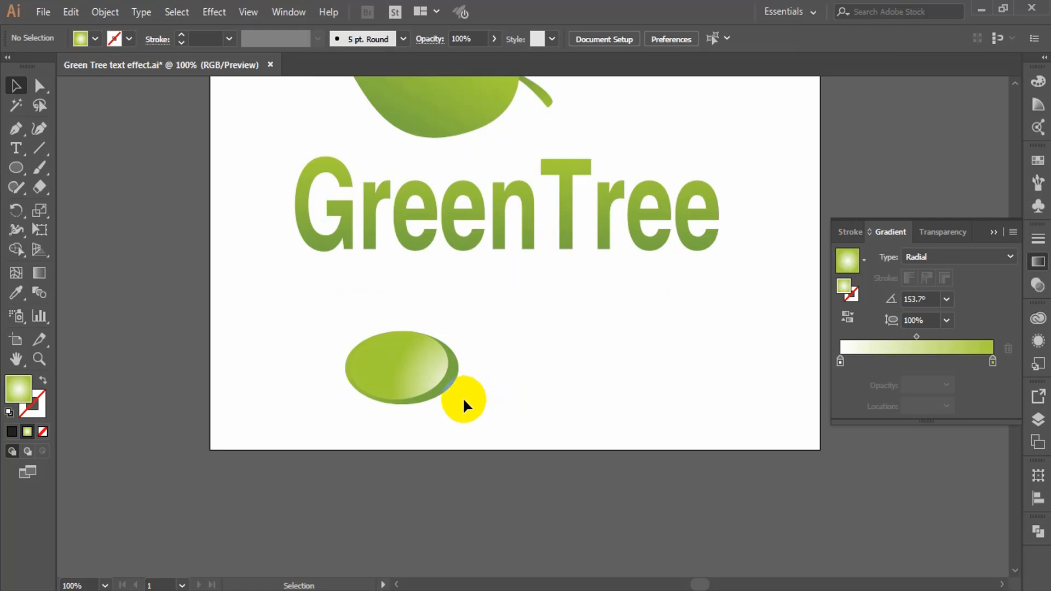
# Make two copies of the droplet's white-glowing ellipse beside the droplet
pyautogui.click(414, 361)
pyautogui.moveTo(416, 357); pyautogui.dragTo(703, 351)
pyautogui.click(635, 420)
pyautogui.click(564, 391)
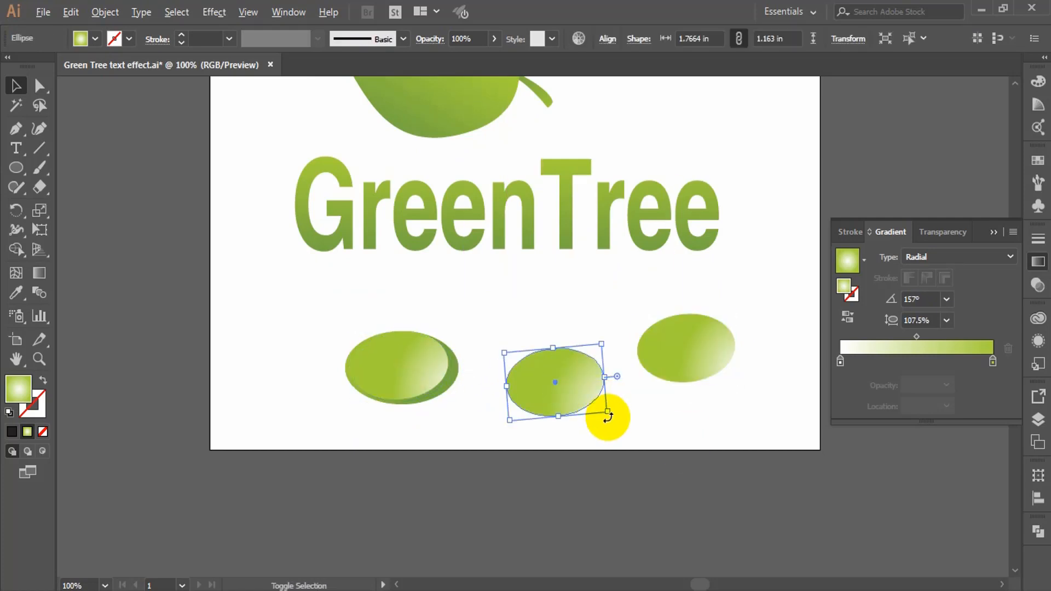
# Shrink one copy to about 0.47 by 0.31 in at the droplet's upper left, with its gradient fading from white to green at about 15.6°
pyautogui.moveTo(607, 413); pyautogui.dragTo(370, 353)
pyautogui.click(40, 268)
pyautogui.click(16, 85)
pyautogui.click(388, 457)
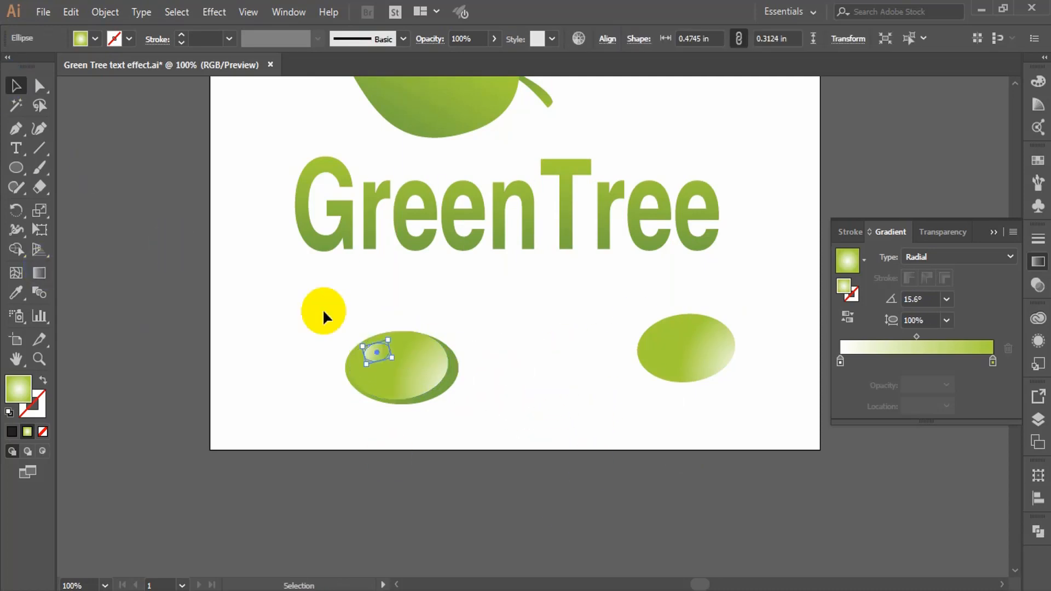
pyautogui.click(322, 312)
pyautogui.click(381, 363)
# Try reversing and redirecting the radial gradient on the spare ellipse beside the droplet, and delete that ellipse
pyautogui.click(686, 351)
pyautogui.click(847, 317)
pyautogui.click(769, 390)
pyautogui.click(689, 355)
pyautogui.click(40, 272)
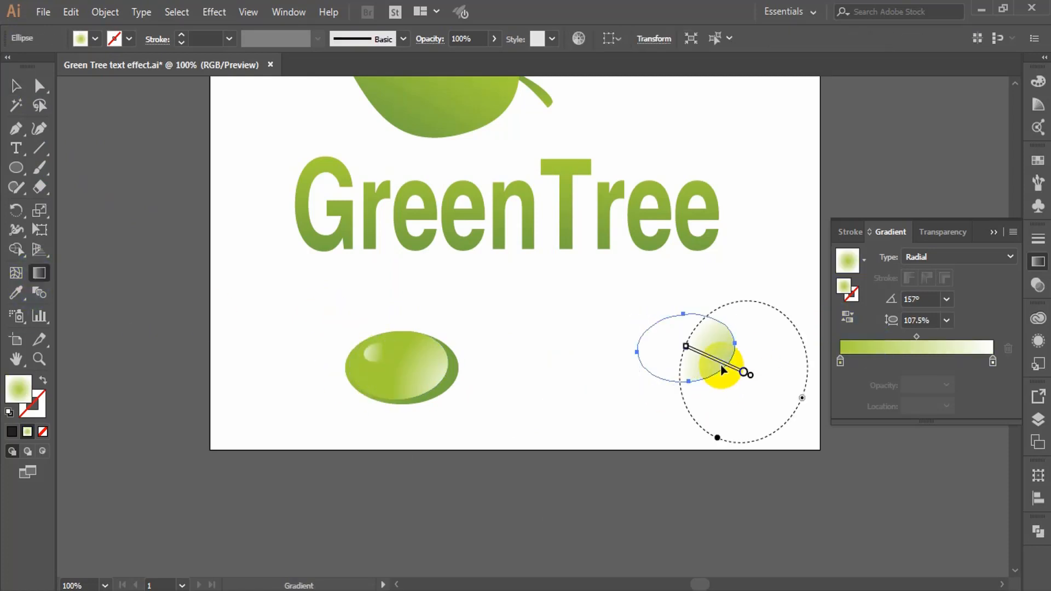
pyautogui.moveTo(597, 366); pyautogui.dragTo(714, 317)
pyautogui.moveTo(755, 365); pyautogui.dragTo(684, 343)
pyautogui.moveTo(751, 345); pyautogui.dragTo(715, 206)
pyautogui.click(15, 86)
pyautogui.press('Delete')
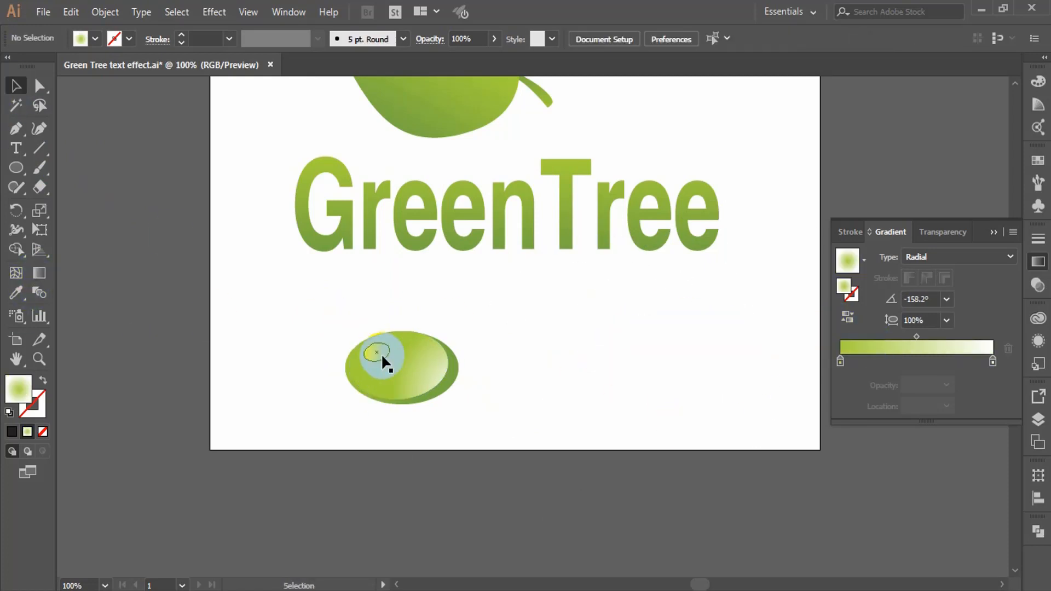
# Duplicate the small highlight beside the droplet with its radial gradient angled at about 21.4°, white at the left edge
pyautogui.moveTo(379, 354); pyautogui.dragTo(421, 321)
pyautogui.scroll(3, 534, 365)
pyautogui.click(630, 301)
pyautogui.click(39, 273)
pyautogui.click(19, 85)
pyautogui.click(537, 256)
pyautogui.moveTo(315, 353); pyautogui.dragTo(514, 374)
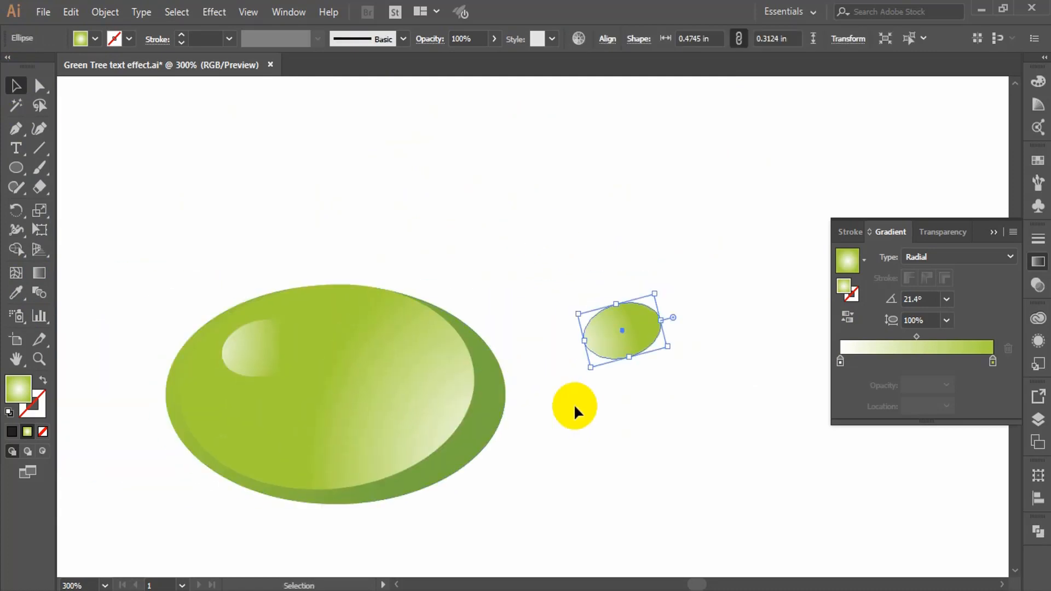
# Redirect the radial gradient on the spare highlight beside the droplet to about 19.5°, starting outside the ellipse
pyautogui.click(39, 272)
pyautogui.moveTo(542, 340); pyautogui.dragTo(668, 294)
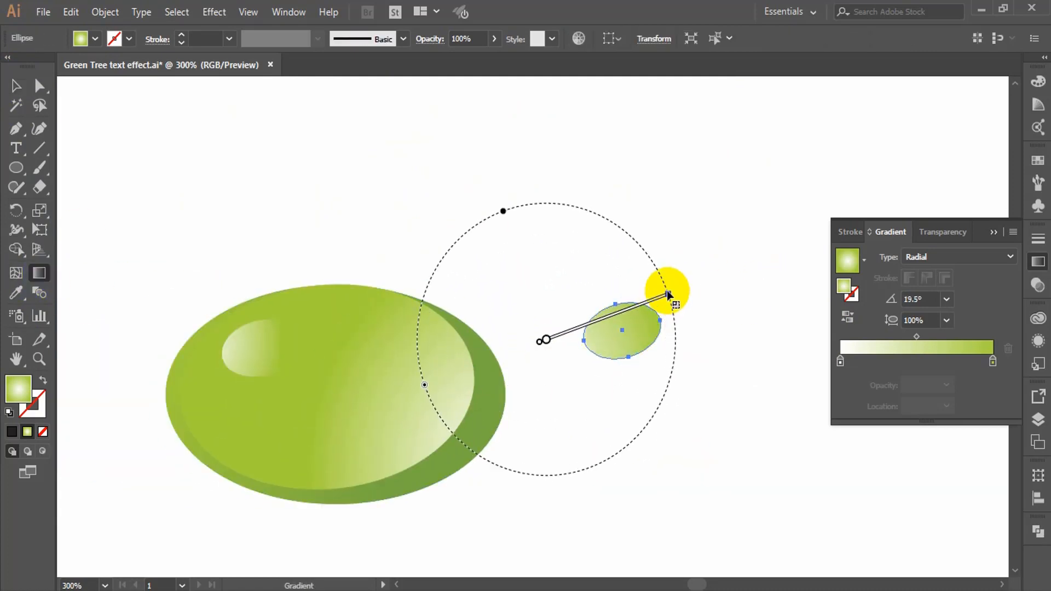
pyautogui.click(714, 228)
pyautogui.hotkey('ctrl', 'z')
pyautogui.click(18, 88)
# Shrink the spare highlight to about 0.33 by 0.22 in and place it near the droplet's top, beside the larger highlight
pyautogui.click(587, 305)
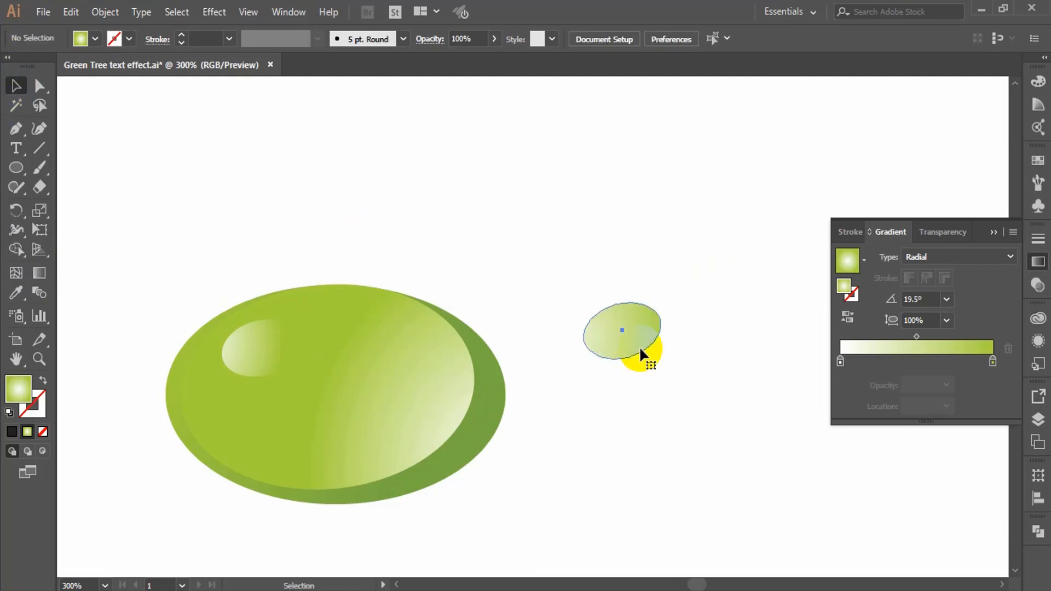
pyautogui.click(641, 351)
pyautogui.moveTo(667, 347); pyautogui.dragTo(351, 326)
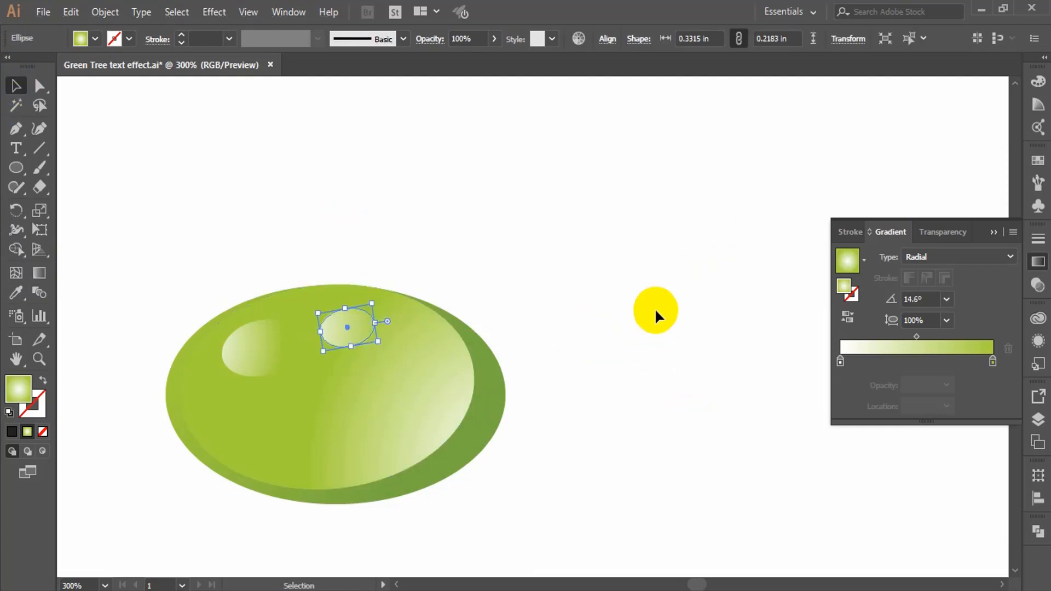
pyautogui.click(653, 316)
pyautogui.scroll(-1, 652, 328)
# Redirect the radial gradient on the droplet's larger highlight to about 12.6° so it fades from white into green
pyautogui.click(250, 342)
pyautogui.click(39, 272)
pyautogui.moveTo(188, 359); pyautogui.dragTo(272, 343)
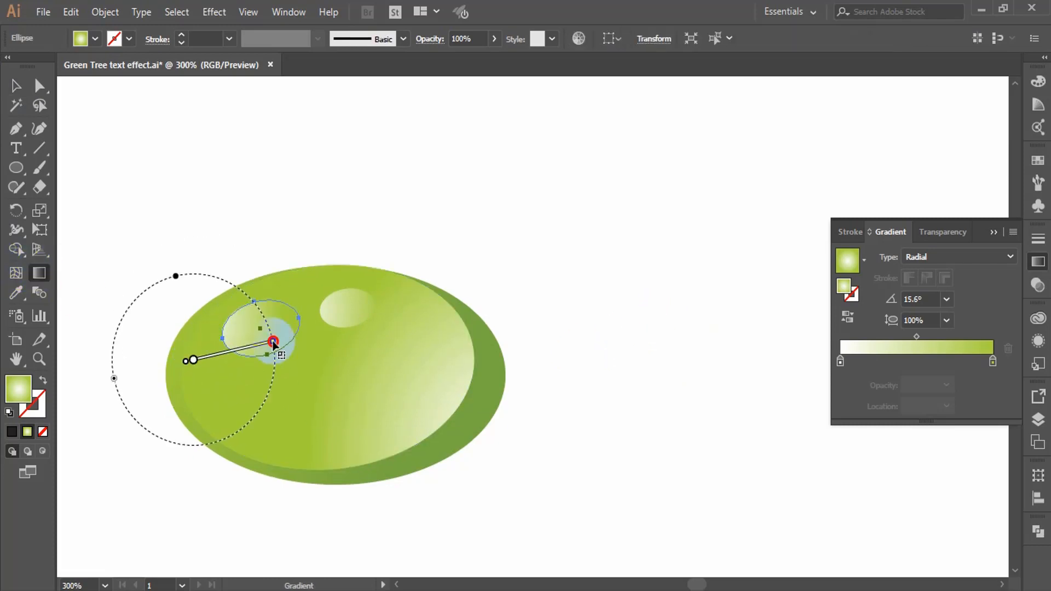
pyautogui.keyDown('ctrl'); pyautogui.click(205, 164); pyautogui.keyUp('ctrl')
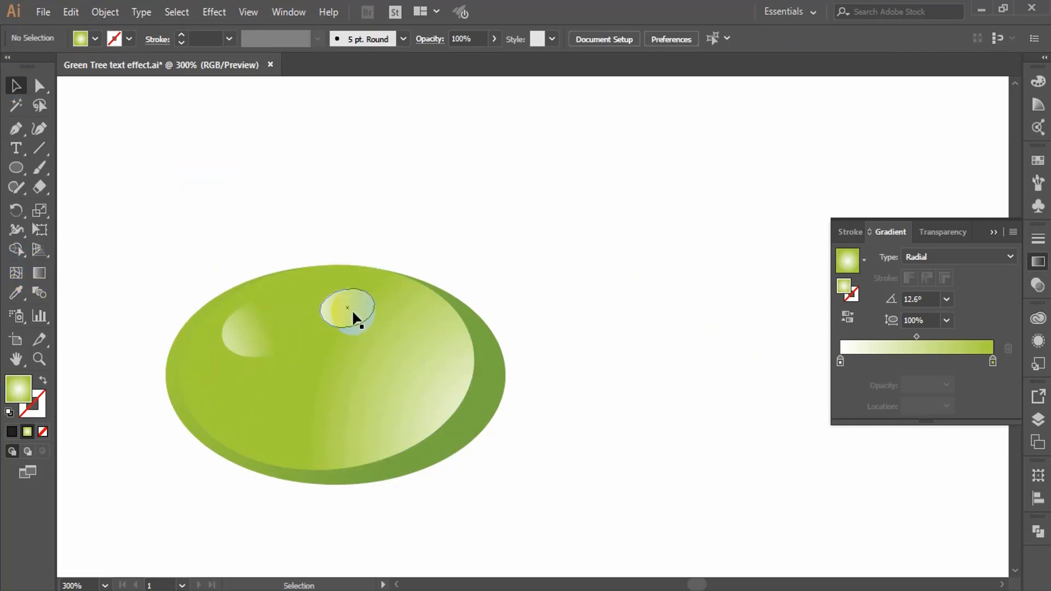
# Move the smaller highlight closer to the larger one and change its white-to-green gradient to linear at about 25.4°
pyautogui.moveTo(352, 310)
pyautogui.mouseDown()
pyautogui.moveTo(321, 322)
pyautogui.moveTo(331, 314)
pyautogui.moveTo(274, 315)
pyautogui.moveTo(336, 306)
pyautogui.mouseUp()
pyautogui.click(583, 245)
pyautogui.click(350, 307)
pyautogui.press('g')
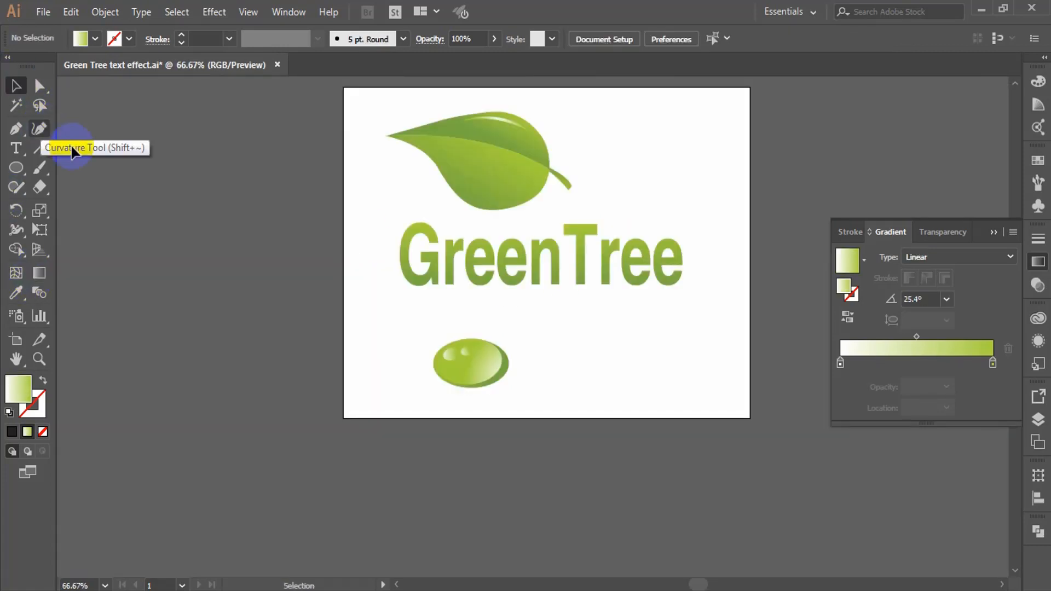
# Group the droplet's shapes, move the droplet above the lettering beside the leaf, and ungroup it
pyautogui.moveTo(551, 408); pyautogui.dragTo(369, 309)
pyautogui.hotkey('ctrl', 'g')
pyautogui.click(369, 309)
pyautogui.moveTo(471, 381); pyautogui.dragTo(614, 150)
pyautogui.hotkey('ctrl', 'shift', 'g')
pyautogui.press('z')
pyautogui.click(569, 145)
pyautogui.click(525, 310)
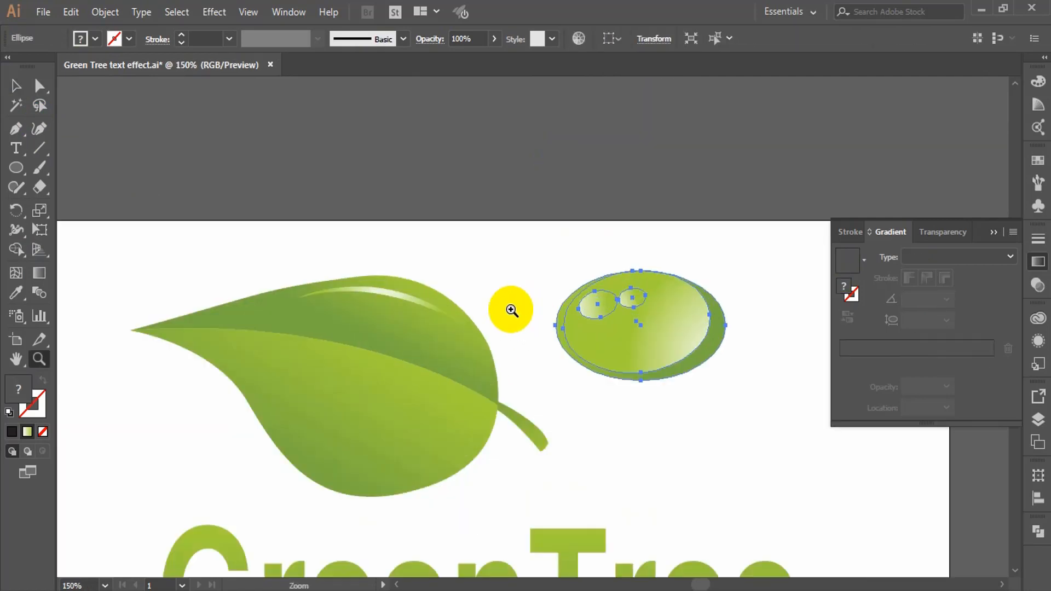
# Shrink the whole droplet beside the leaf to about half its size
pyautogui.click(16, 81)
pyautogui.click(726, 385)
pyautogui.moveTo(684, 356); pyautogui.dragTo(680, 355)
pyautogui.click(698, 405)
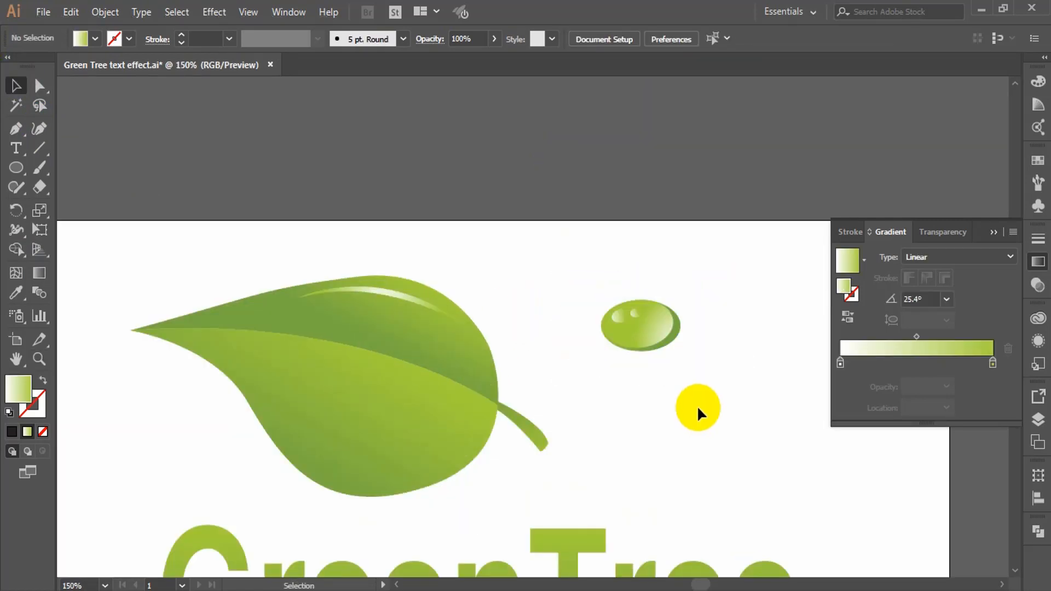
# Group the small droplet's shapes and move the droplet onto the lower half of the leaf
pyautogui.moveTo(698, 399); pyautogui.dragTo(608, 301)
pyautogui.moveTo(688, 302); pyautogui.dragTo(668, 346)
pyautogui.hotkey('ctrl', 'g')
pyautogui.click(703, 378)
pyautogui.moveTo(646, 330); pyautogui.dragTo(396, 397)
pyautogui.hotkey('ctrl', 'shift', 'a')
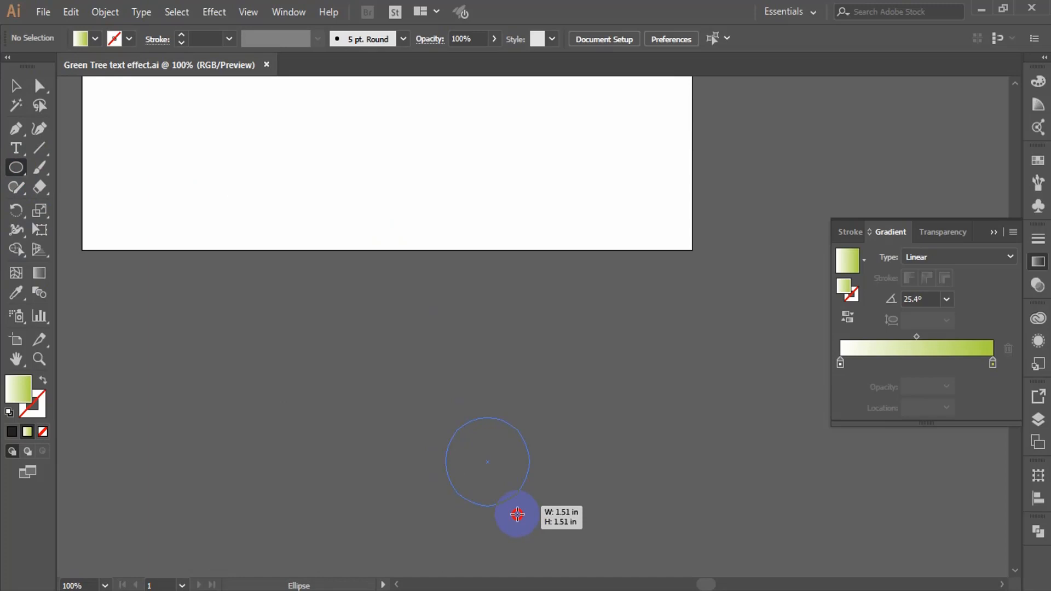
# Draw a circle about 2.14 in across in the empty area below the artboard
pyautogui.moveTo(518, 515); pyautogui.dragTo(547, 541)
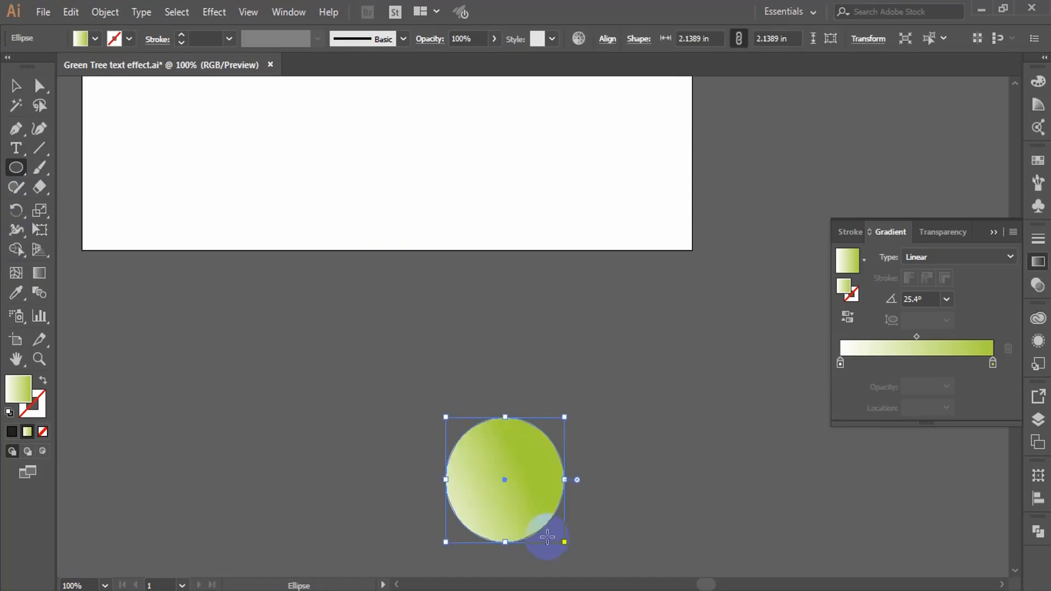
pyautogui.click(15, 85)
pyautogui.moveTo(492, 481); pyautogui.dragTo(442, 415)
# Set the starting colour of the circle's linear gradient to C 0, M 100, Y 100, K 0
pyautogui.click(906, 359)
pyautogui.moveTo(906, 359); pyautogui.dragTo(861, 359)
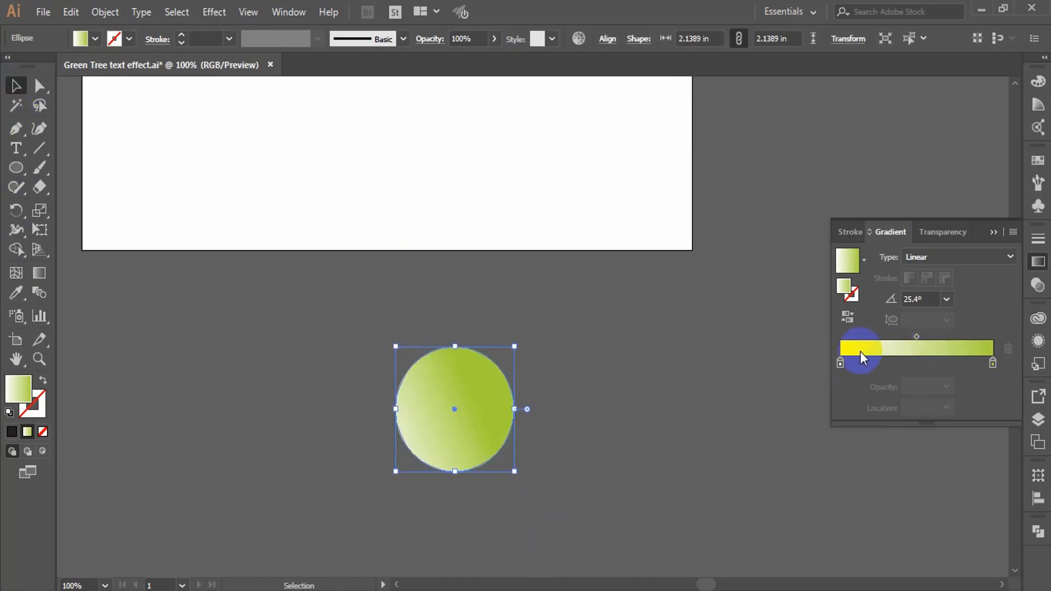
pyautogui.click(843, 371)
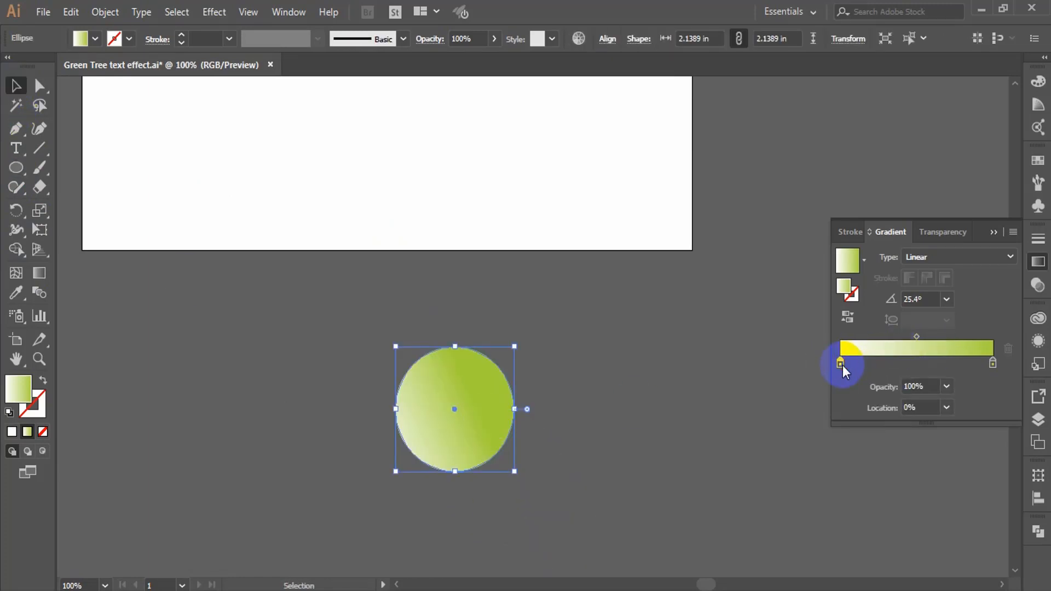
pyautogui.doubleClick(843, 371)
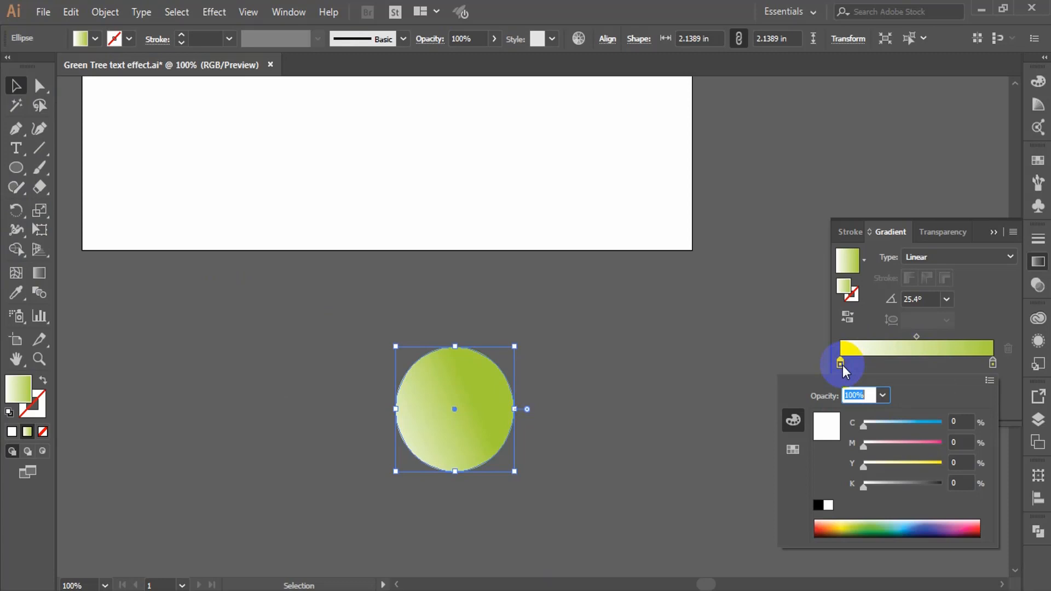
pyautogui.click(962, 422)
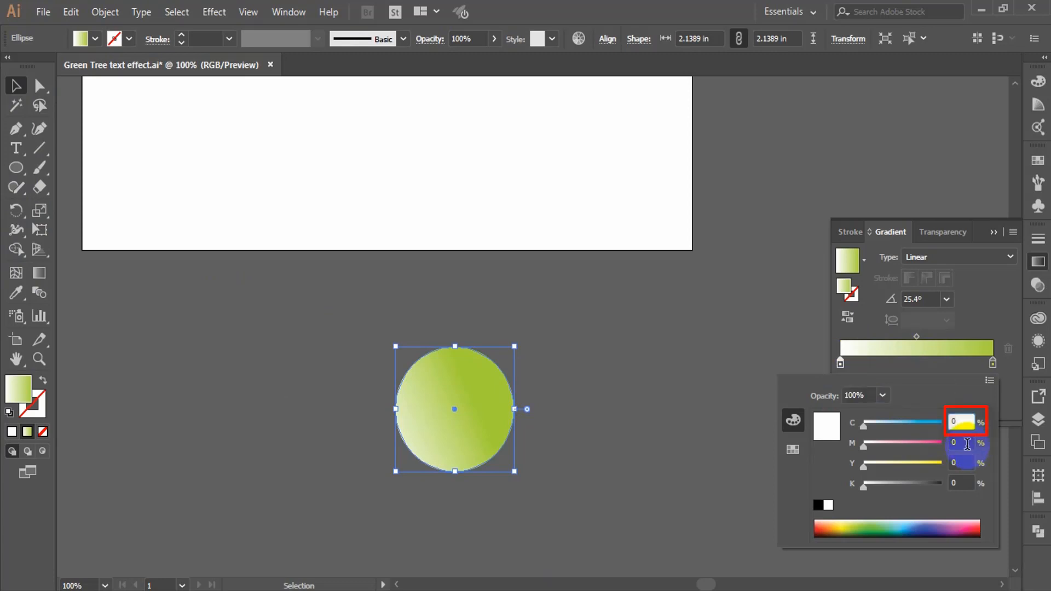
pyautogui.click(967, 444)
pyautogui.write('100')
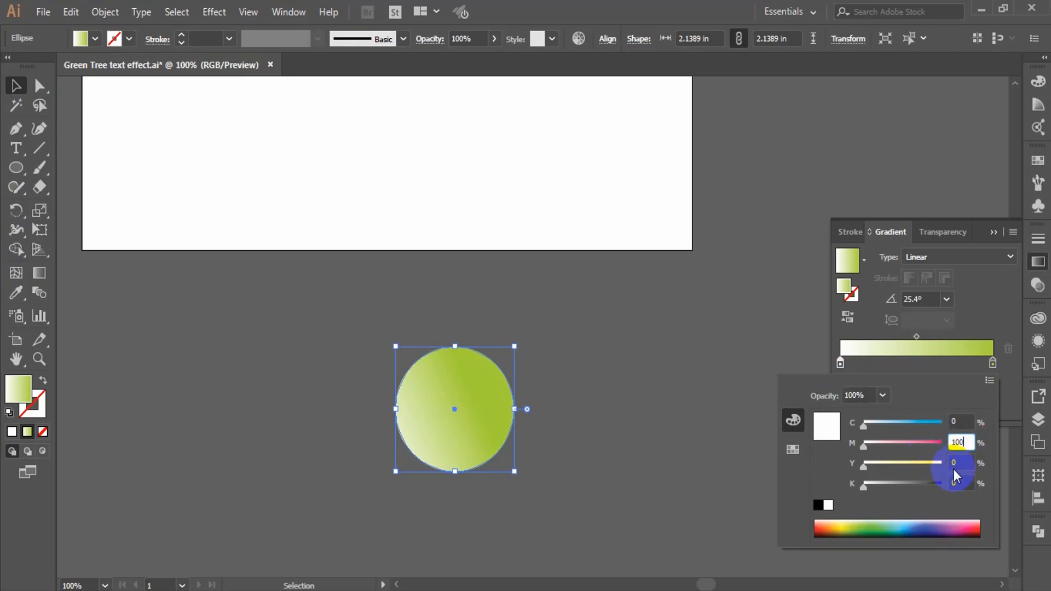
pyautogui.click(961, 463)
pyautogui.write('100')
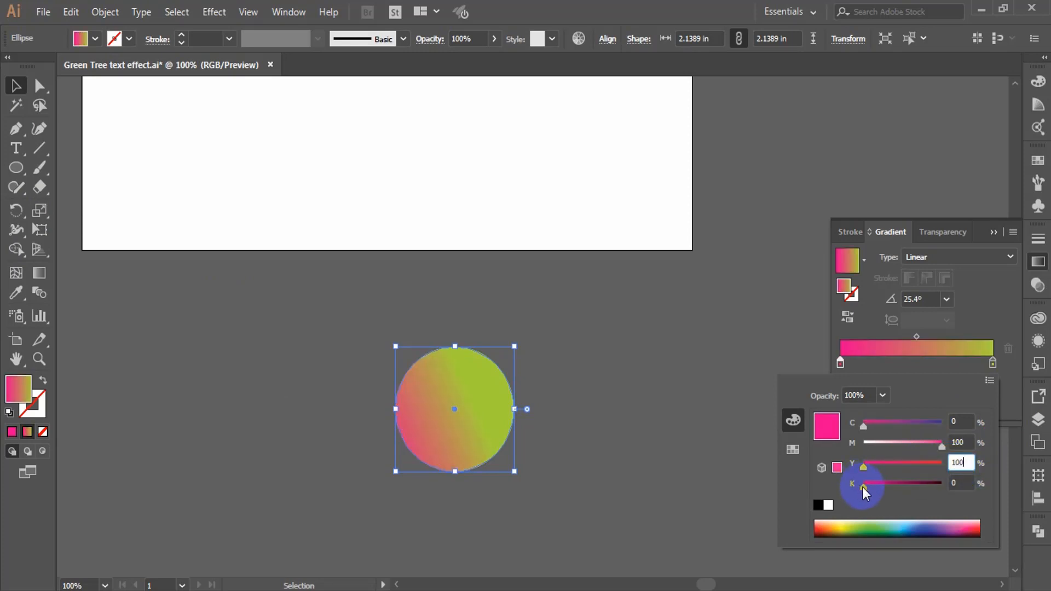
pyautogui.press('Return')
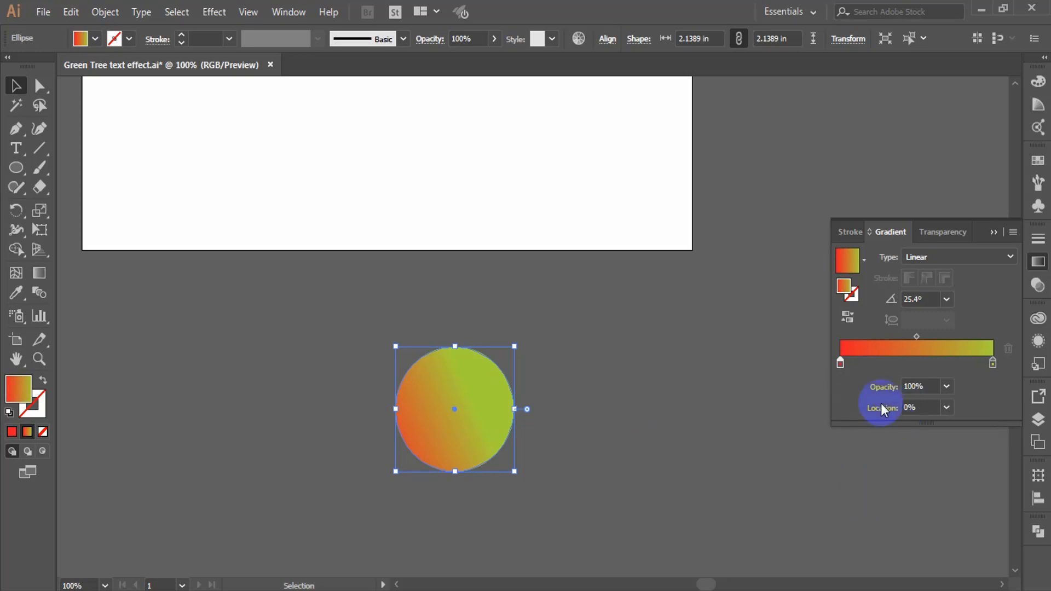
# Set the end colour of the circle's gradient to dark red with C 0, M 100, Y 100, K 35
pyautogui.doubleClick(992, 363)
pyautogui.click(958, 422)
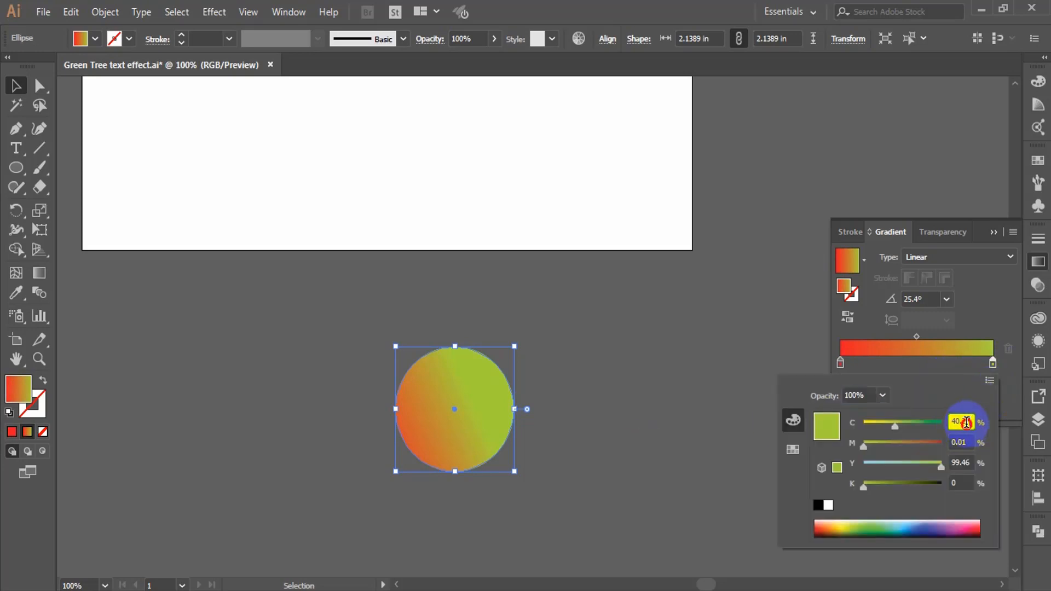
pyautogui.write('0')
pyautogui.press('Tab')
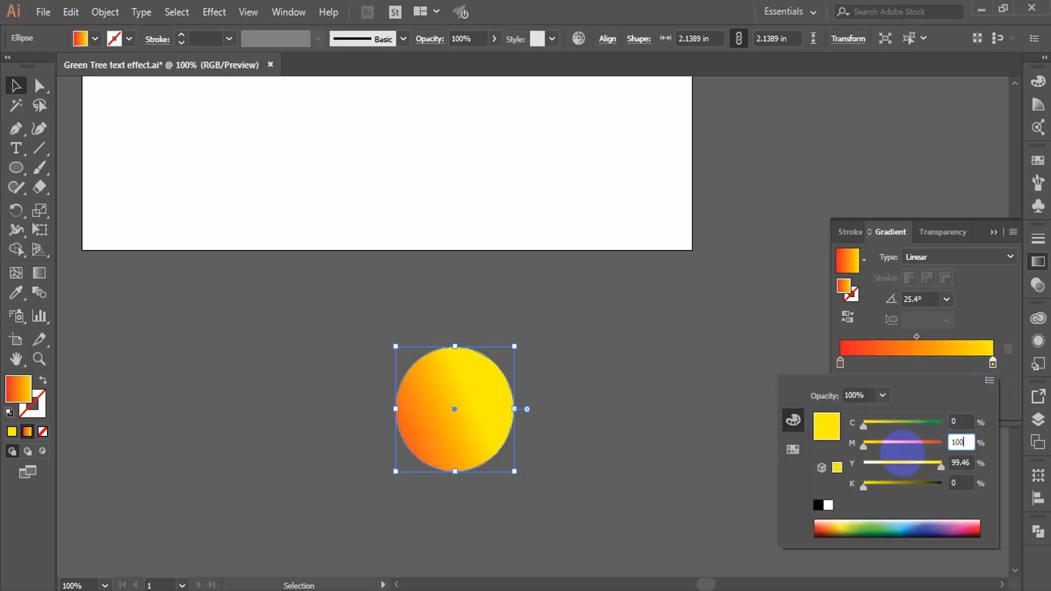
pyautogui.press('Tab')
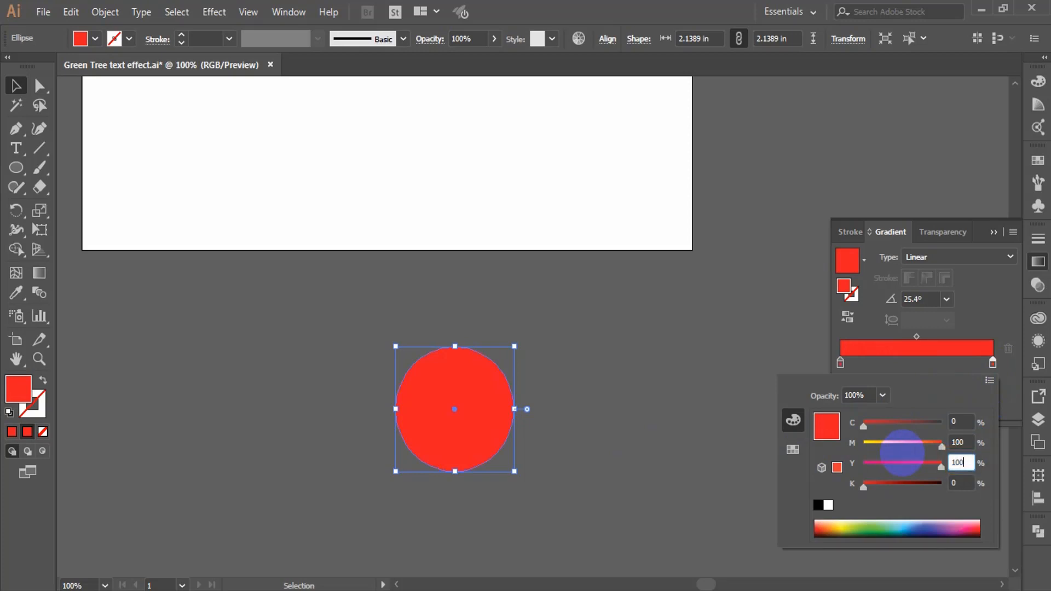
pyautogui.write('35')
pyautogui.press('Return')
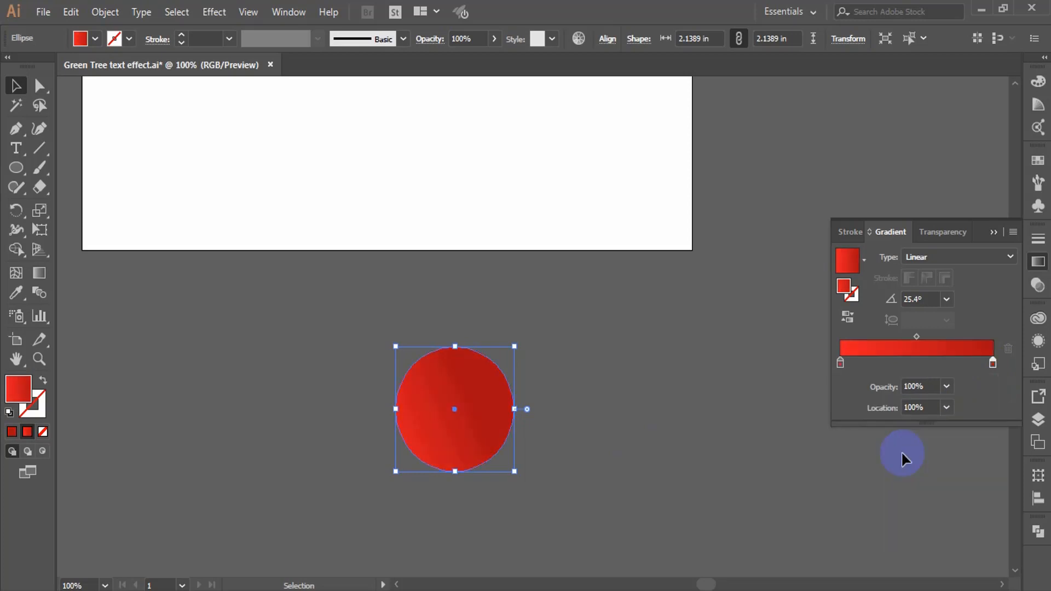
# Redirect the circle's red gradient to about 90.4°, bright at the bottom and dark at the top
pyautogui.click(38, 273)
pyautogui.moveTo(460, 459); pyautogui.dragTo(457, 345)
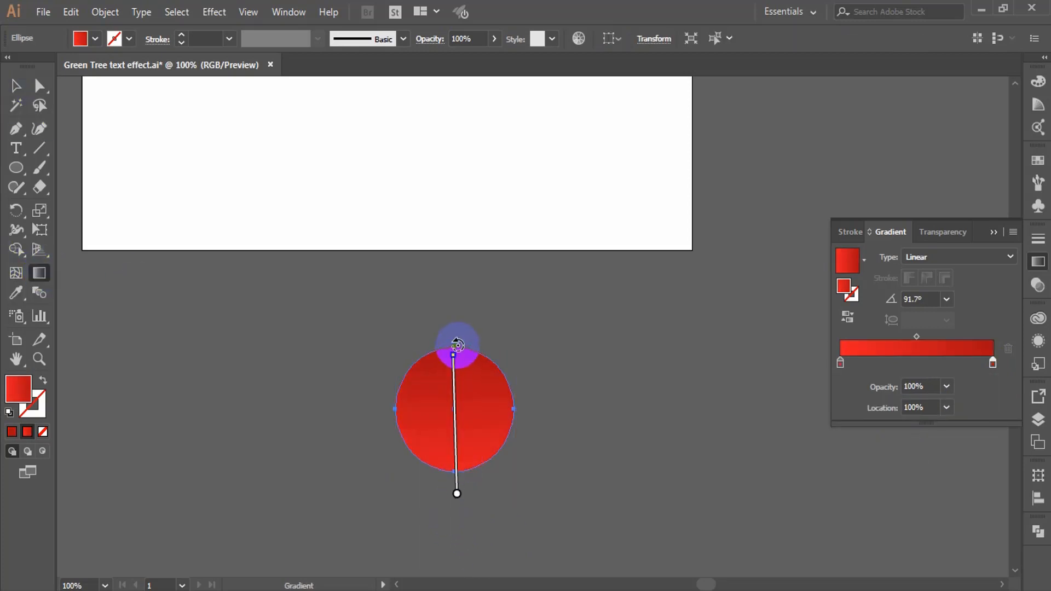
pyautogui.moveTo(463, 536); pyautogui.dragTo(460, 404)
pyautogui.moveTo(469, 503); pyautogui.dragTo(469, 377)
pyautogui.moveTo(469, 378); pyautogui.dragTo(469, 374)
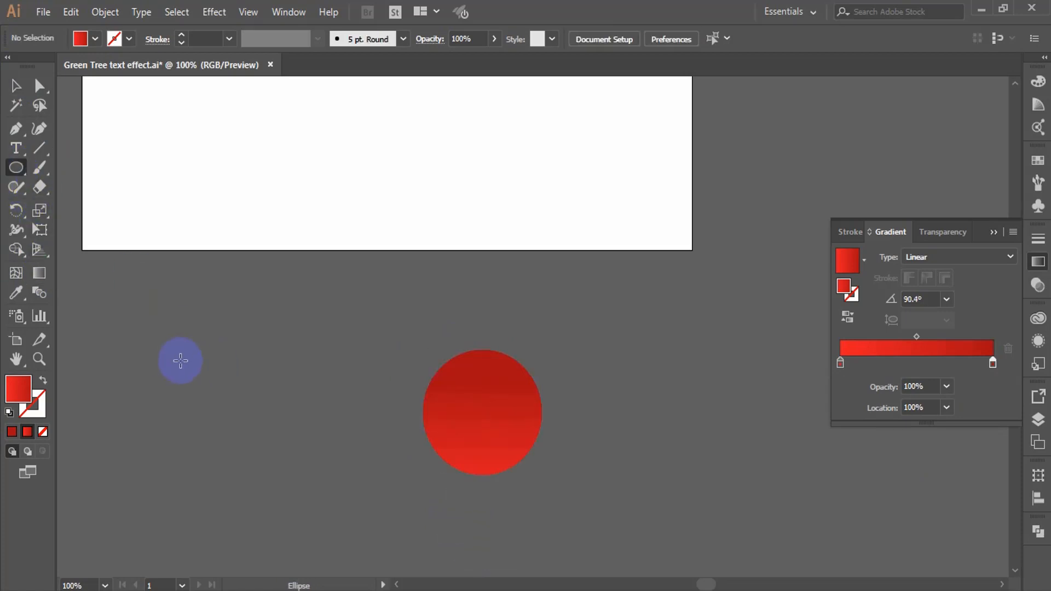
# Draw an ellipse about 3 by 2.28 in to the left of the red circle
pyautogui.moveTo(254, 422); pyautogui.dragTo(343, 493)
pyautogui.press('v')
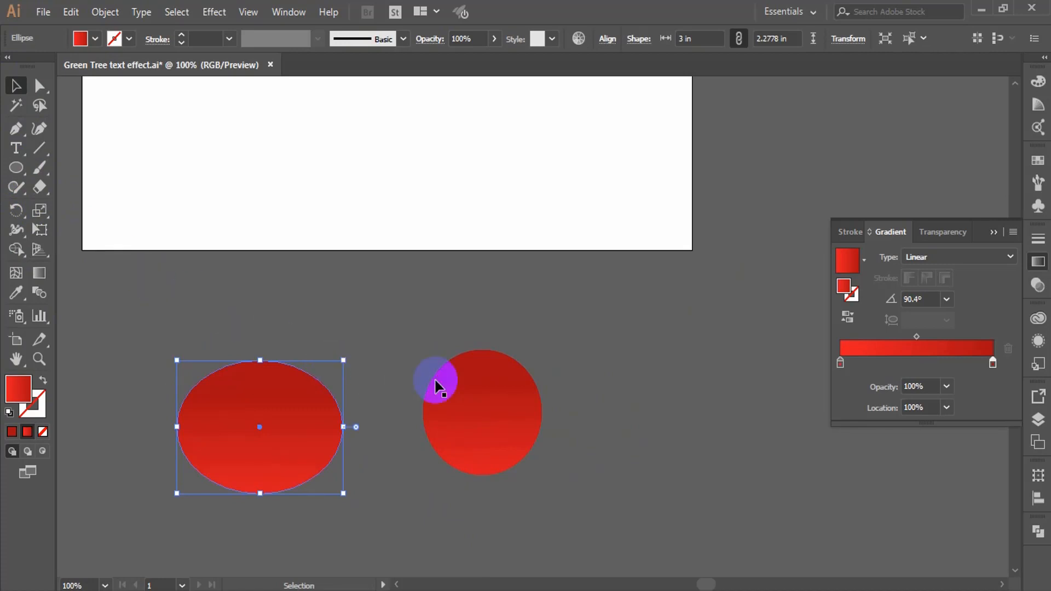
pyautogui.click(642, 417)
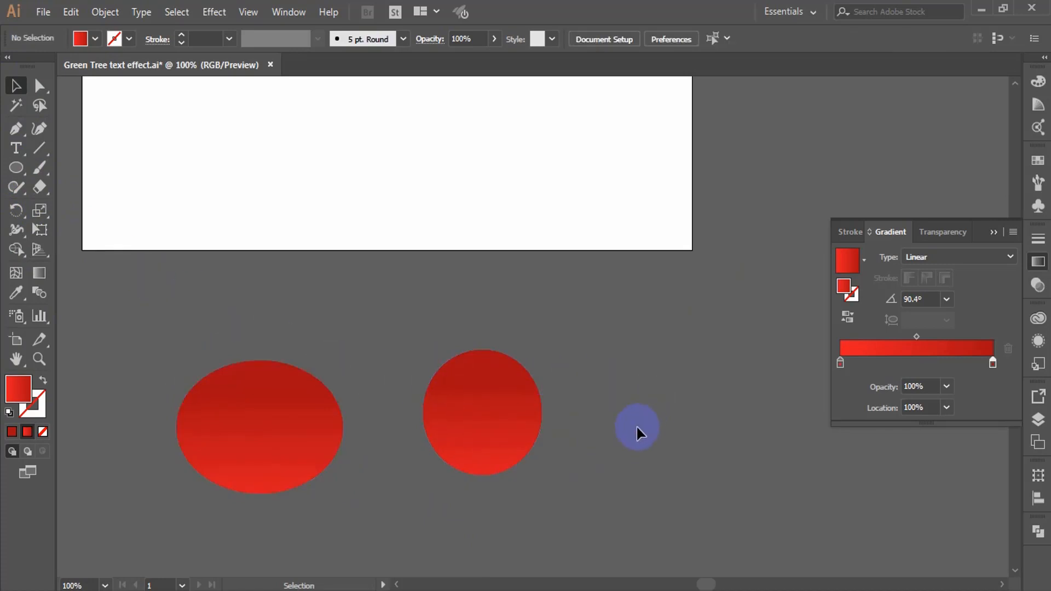
# Remove the new ellipse's fill and give it a black 1 pt stroke
pyautogui.click(253, 418)
pyautogui.click(1038, 81)
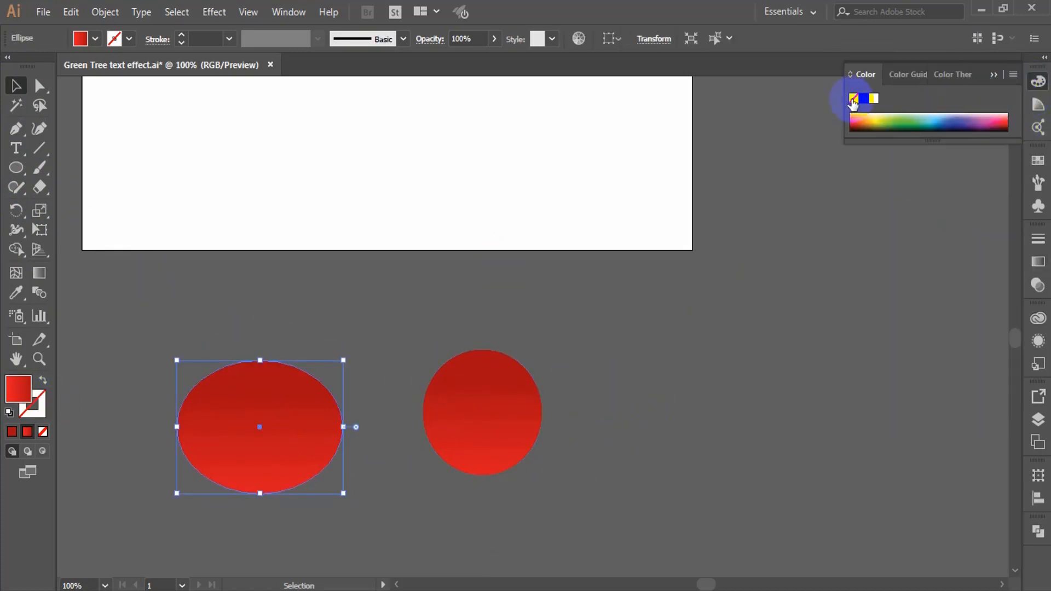
pyautogui.click(863, 100)
pyautogui.click(13, 432)
pyautogui.click(43, 380)
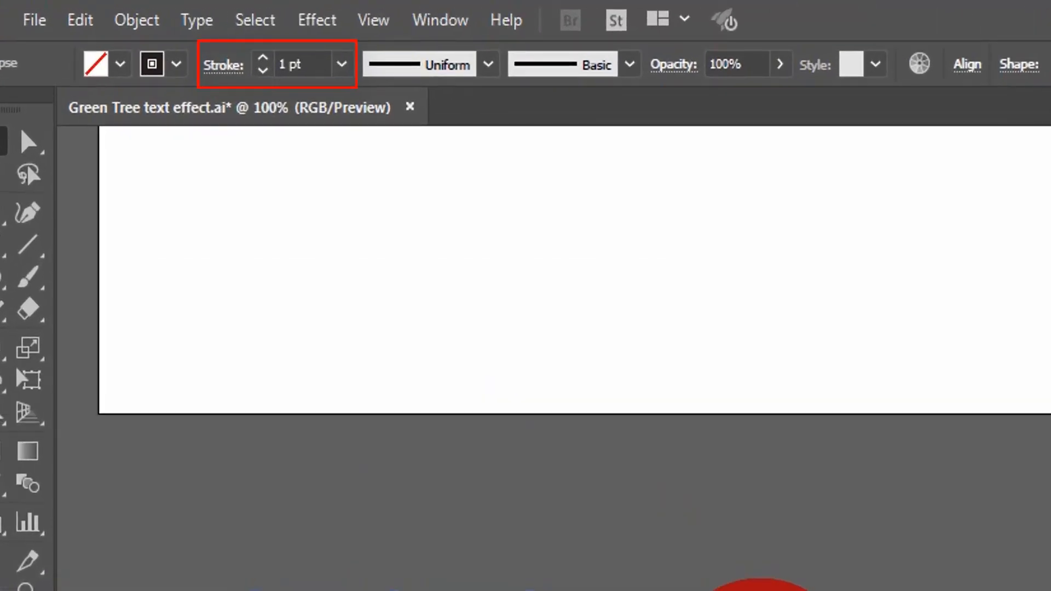
# Flatten the outlined ellipse over the circle's upper half and intersect it with a copy of the circle
pyautogui.moveTo(222, 487); pyautogui.dragTo(425, 408)
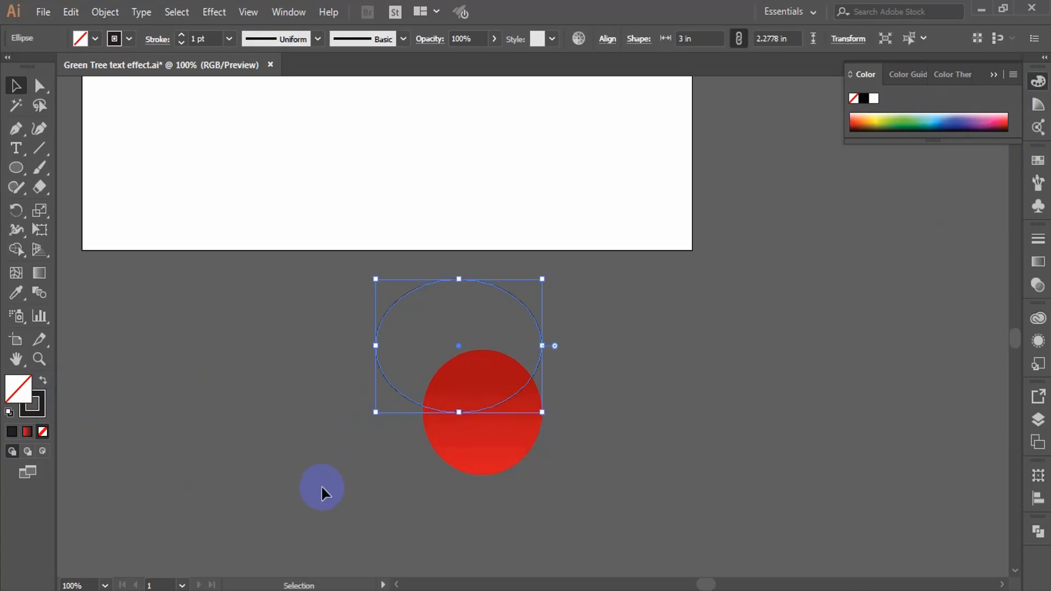
pyautogui.moveTo(321, 485); pyautogui.dragTo(660, 405)
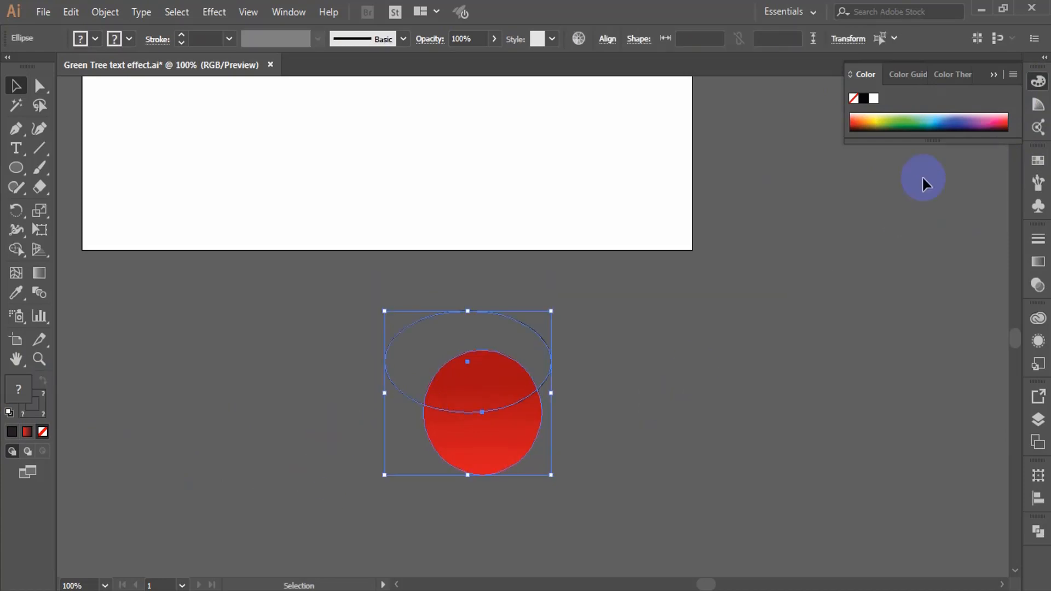
pyautogui.click(1037, 530)
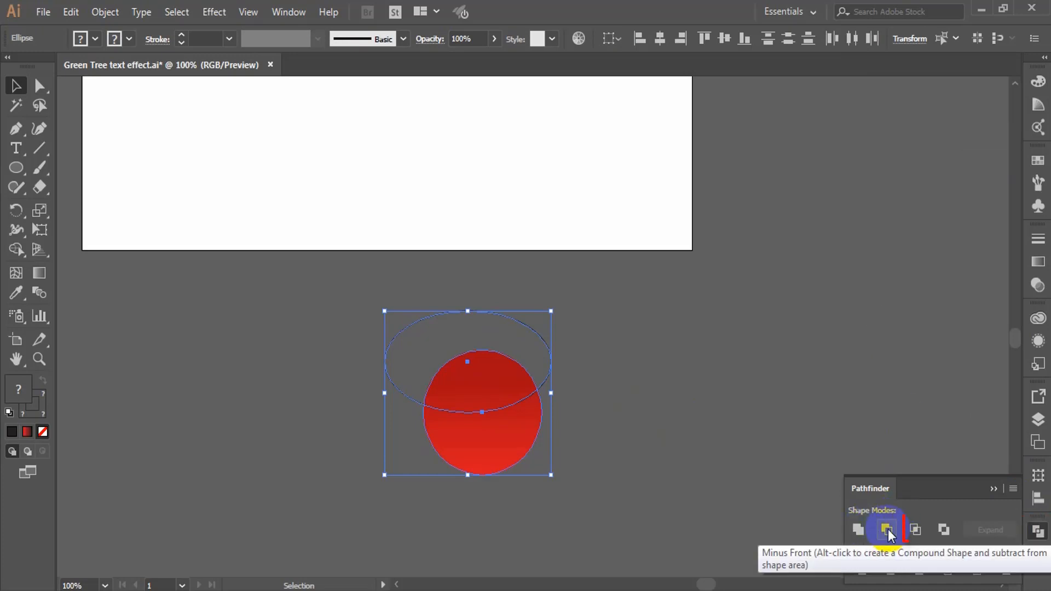
pyautogui.click(913, 530)
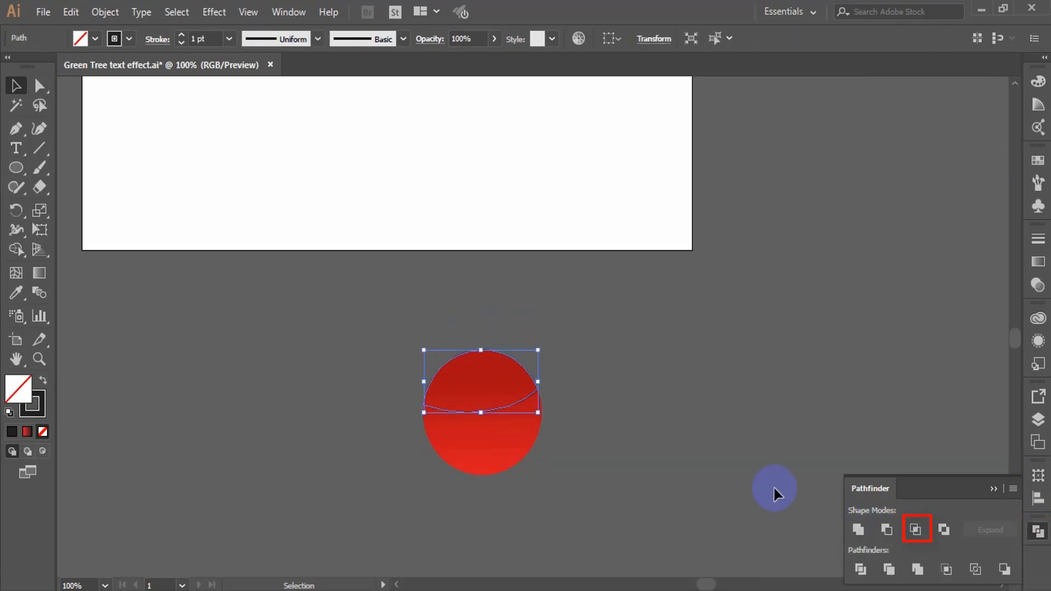
# Fill the cap shape over the red circle with a linear gradient from white to bright red
pyautogui.click(1038, 262)
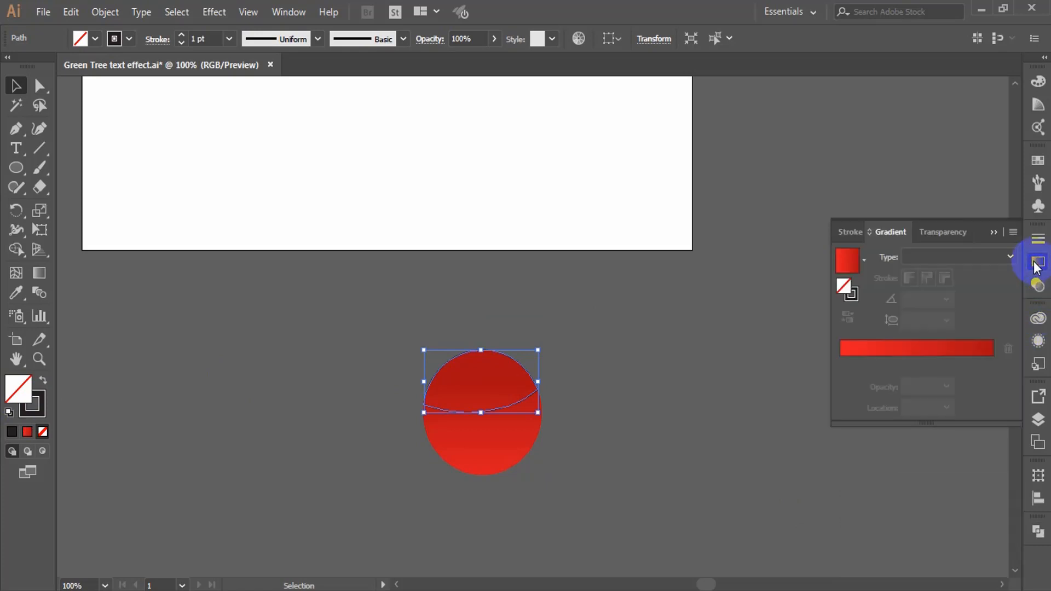
pyautogui.click(996, 259)
pyautogui.click(976, 275)
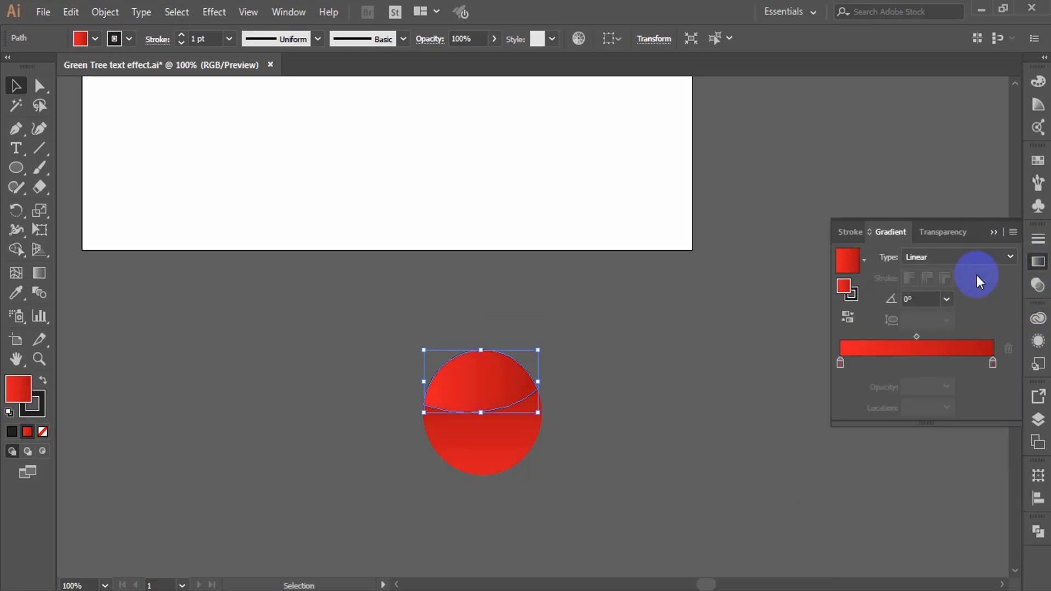
pyautogui.doubleClick(840, 363)
pyautogui.click(828, 506)
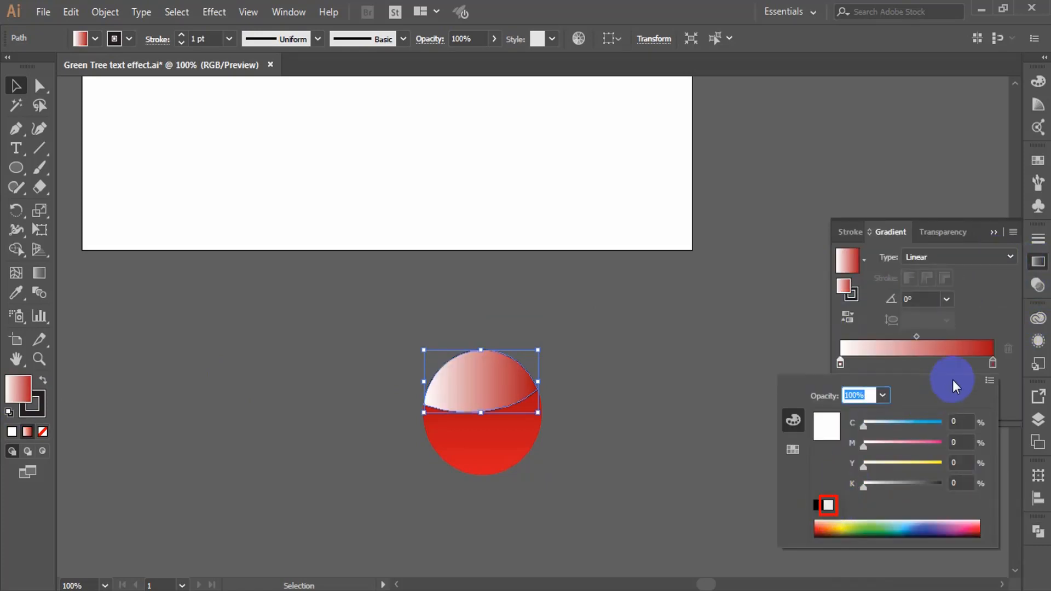
pyautogui.doubleClick(992, 362)
pyautogui.click(821, 529)
pyautogui.click(819, 526)
pyautogui.click(402, 414)
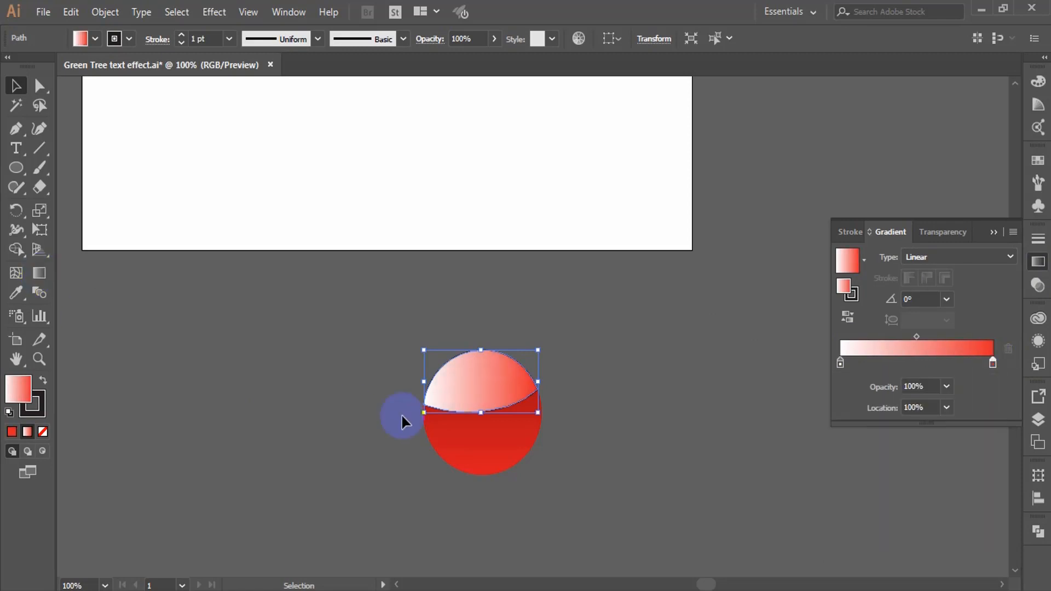
# Remove the stroke from the ball's upper cap and run its gradient vertically from white at the top to red
pyautogui.click(39, 409)
pyautogui.click(43, 432)
pyautogui.click(13, 385)
pyautogui.click(39, 273)
pyautogui.moveTo(477, 358); pyautogui.dragTo(481, 417)
pyautogui.moveTo(482, 381); pyautogui.dragTo(481, 376)
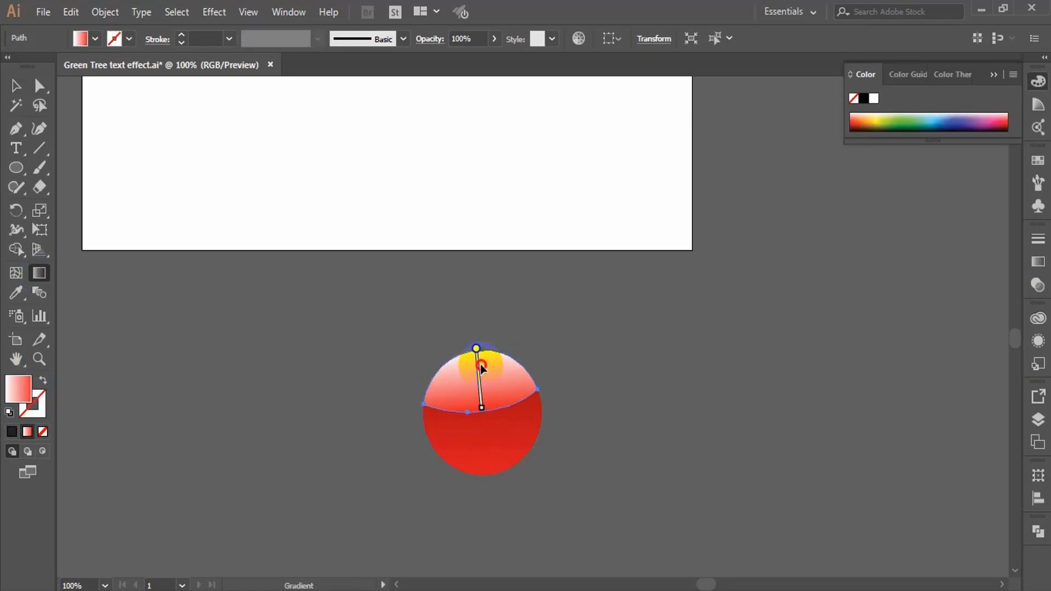
pyautogui.press('v')
pyautogui.click(106, 207)
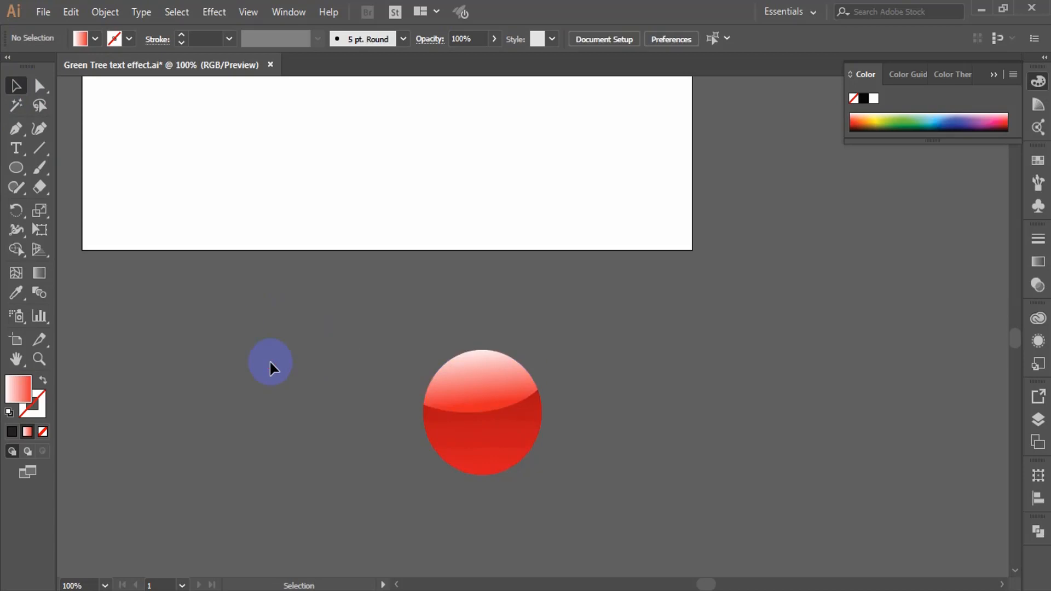
# Set the drawing colours to a white fill with a black 1 pt stroke
pyautogui.doubleClick(18, 389)
pyautogui.click(519, 402)
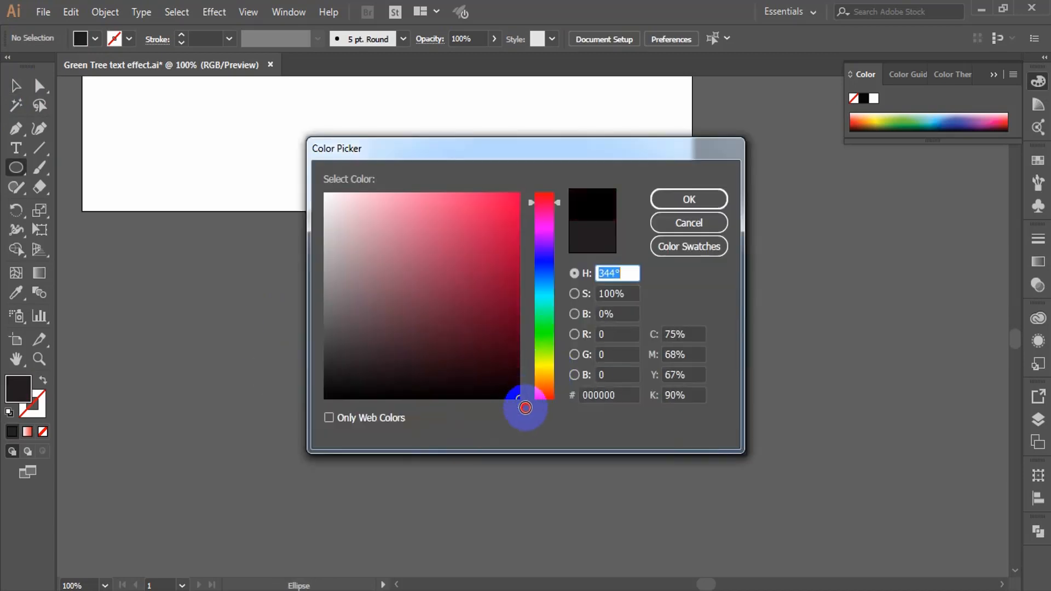
pyautogui.click(690, 199)
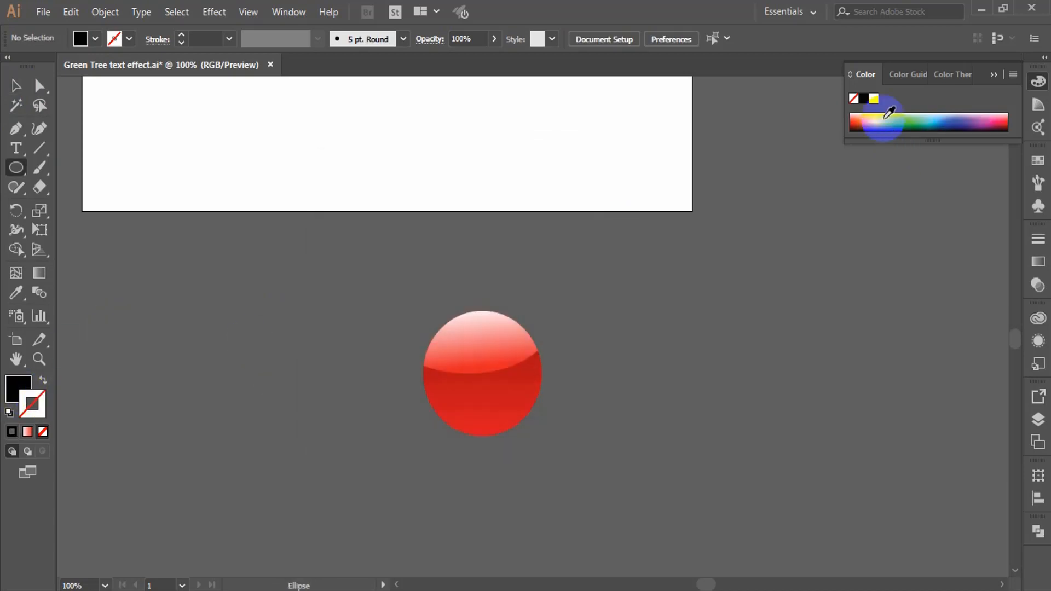
pyautogui.moveTo(874, 103); pyautogui.dragTo(38, 411)
pyautogui.click(48, 383)
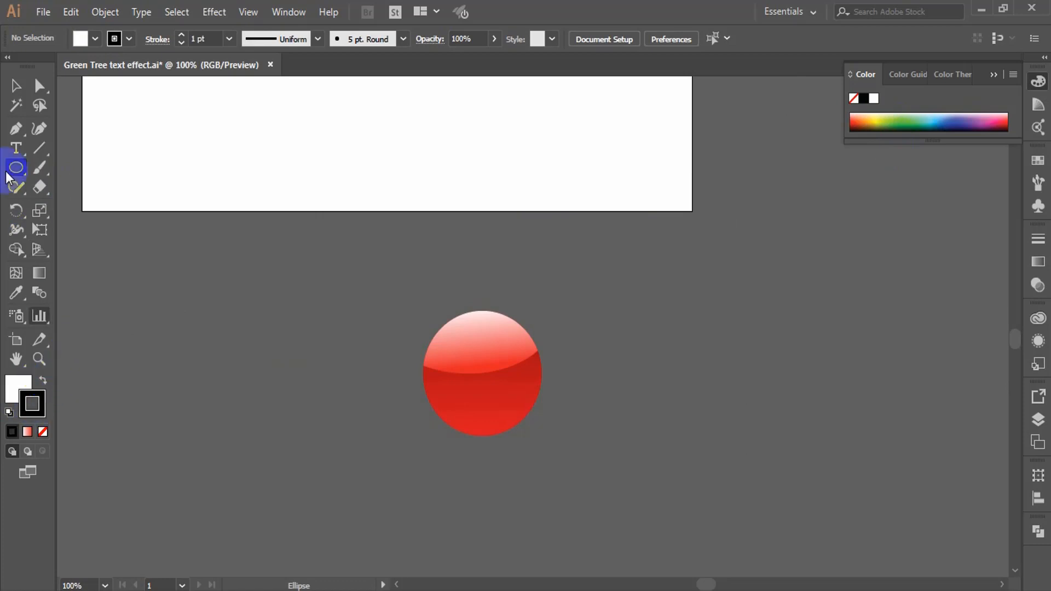
# Draw a white circle about 0.74 in across and position it over the ball's upper-left edge
pyautogui.click(16, 83)
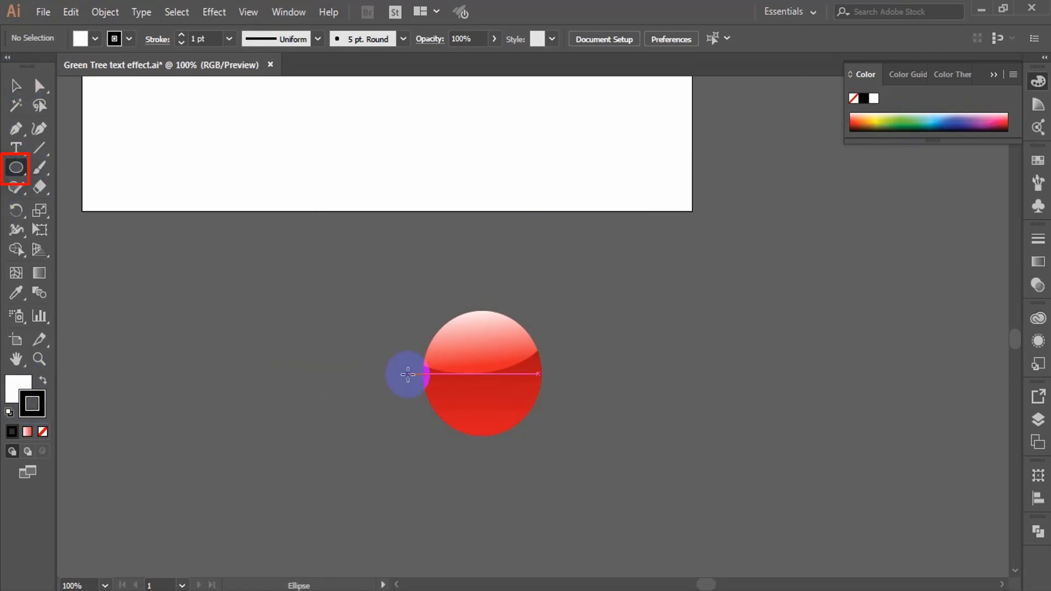
pyautogui.moveTo(408, 339); pyautogui.dragTo(448, 381)
pyautogui.click(17, 86)
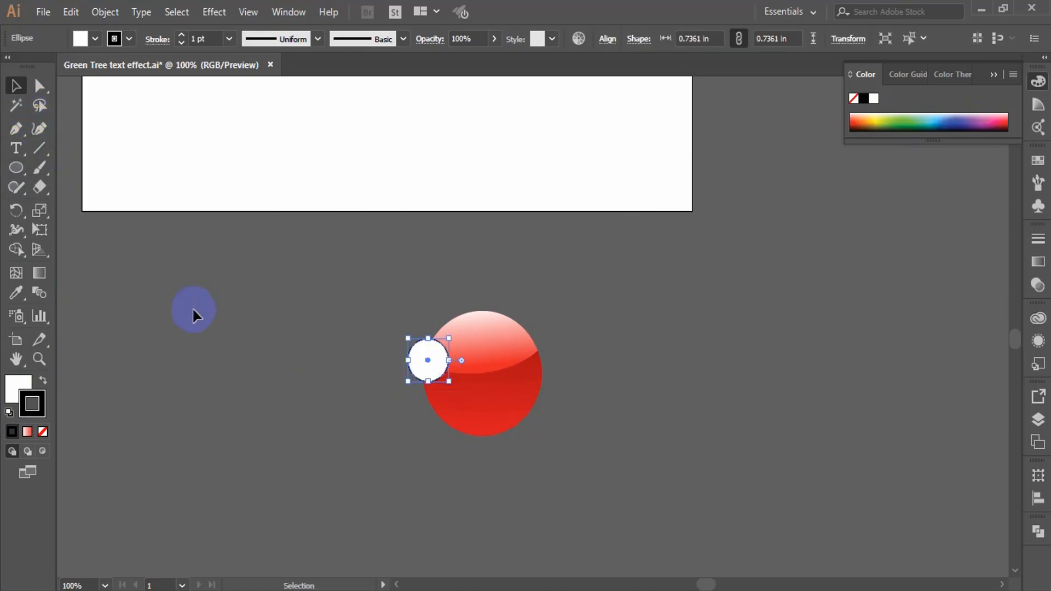
pyautogui.click(193, 308)
pyautogui.moveTo(416, 349); pyautogui.dragTo(423, 337)
pyautogui.click(402, 439)
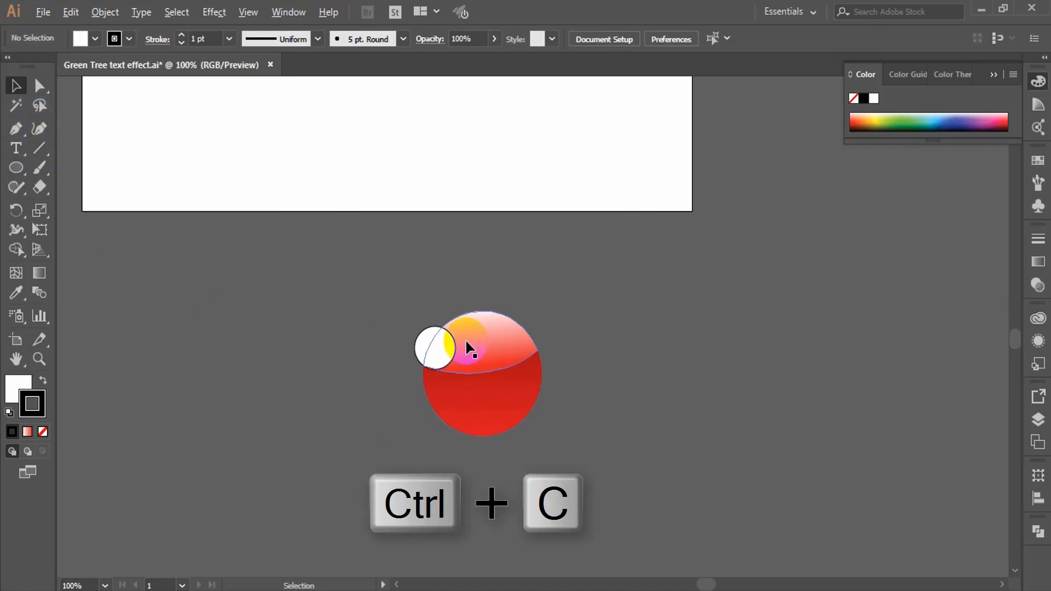
# Duplicate the white circle onto the ball's upper-right edge and nudge the copy into position
pyautogui.hotkey('ctrl', 'v')
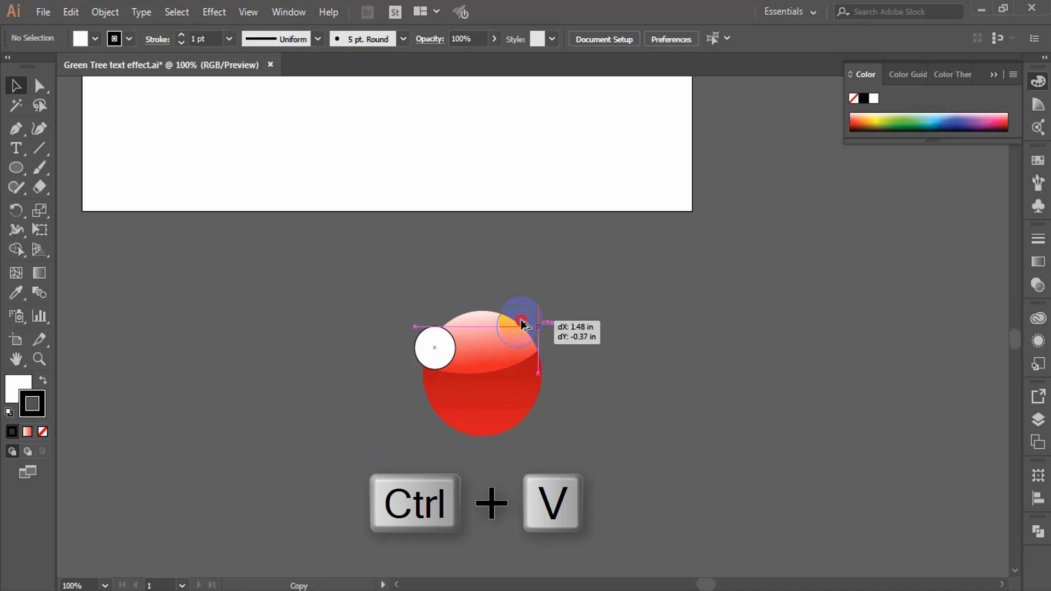
pyautogui.moveTo(521, 322); pyautogui.dragTo(521, 323)
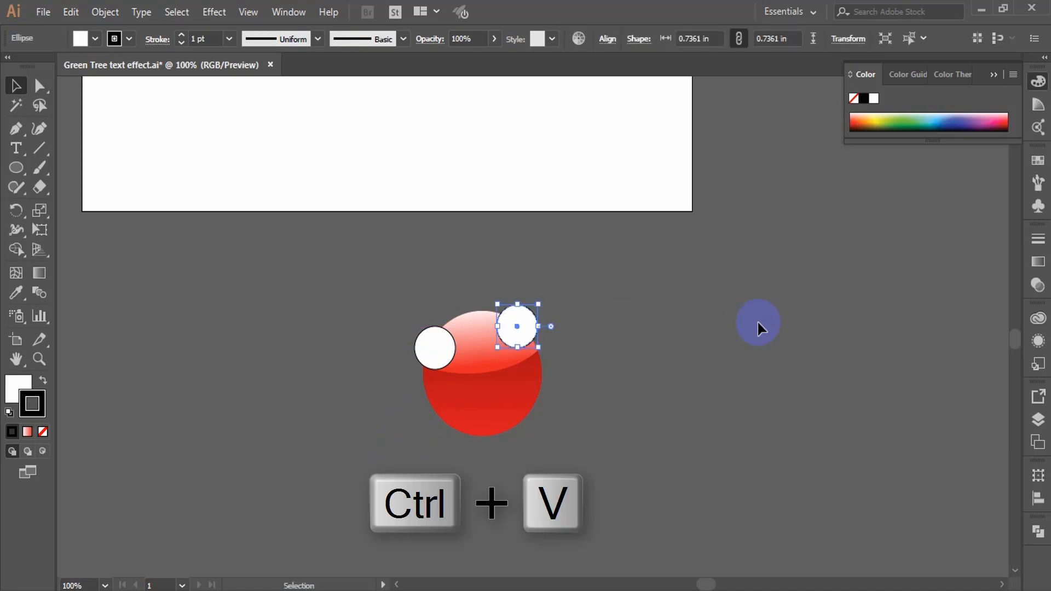
pyautogui.press('Down')
pyautogui.press('Down')
pyautogui.press('Down')
pyautogui.press('Down')
pyautogui.press('Down')
pyautogui.press('Down')
pyautogui.press('Down')
pyautogui.press('Down')
pyautogui.press('Down')
pyautogui.press('Down')
pyautogui.press('Down')
pyautogui.press('Right')
pyautogui.press('Right')
pyautogui.press('Right')
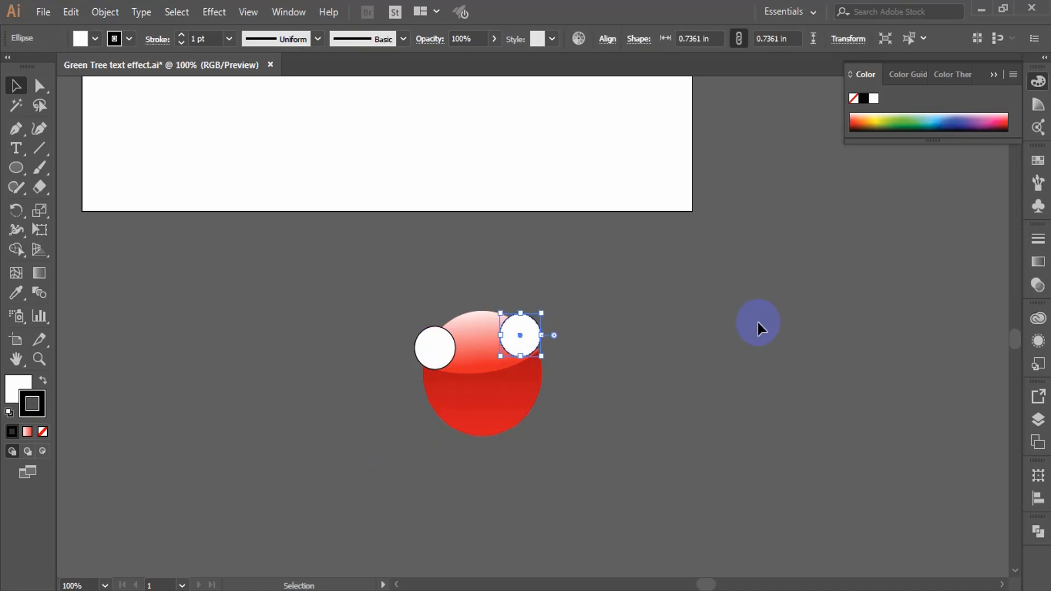
pyautogui.click(715, 340)
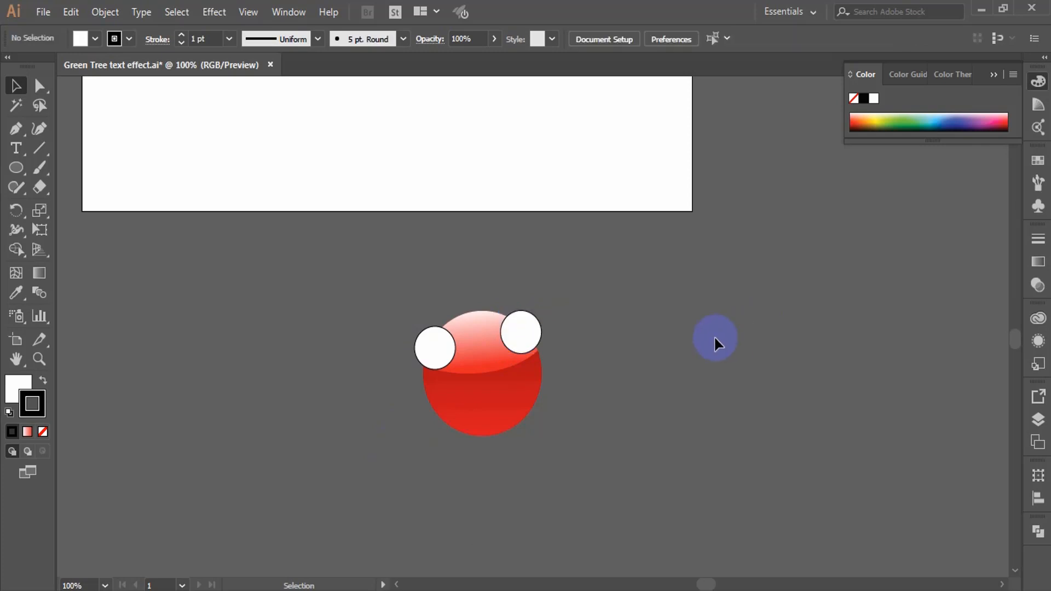
# Add another white circle on the ball's lower-right edge and smaller ones on its lower-left edge and centre
pyautogui.moveTo(525, 329); pyautogui.dragTo(378, 465)
pyautogui.click(651, 397)
pyautogui.click(804, 438)
pyautogui.moveTo(387, 473); pyautogui.dragTo(546, 430)
pyautogui.click(464, 472)
pyautogui.click(569, 440)
# Move the five white circles with a copy of the red circle beside the ball and apply Pathfinder Divide
pyautogui.click(436, 350)
pyautogui.keyDown('shift'); pyautogui.click(524, 339); pyautogui.keyUp('shift')
pyautogui.keyDown('shift'); pyautogui.click(527, 412); pyautogui.keyUp('shift')
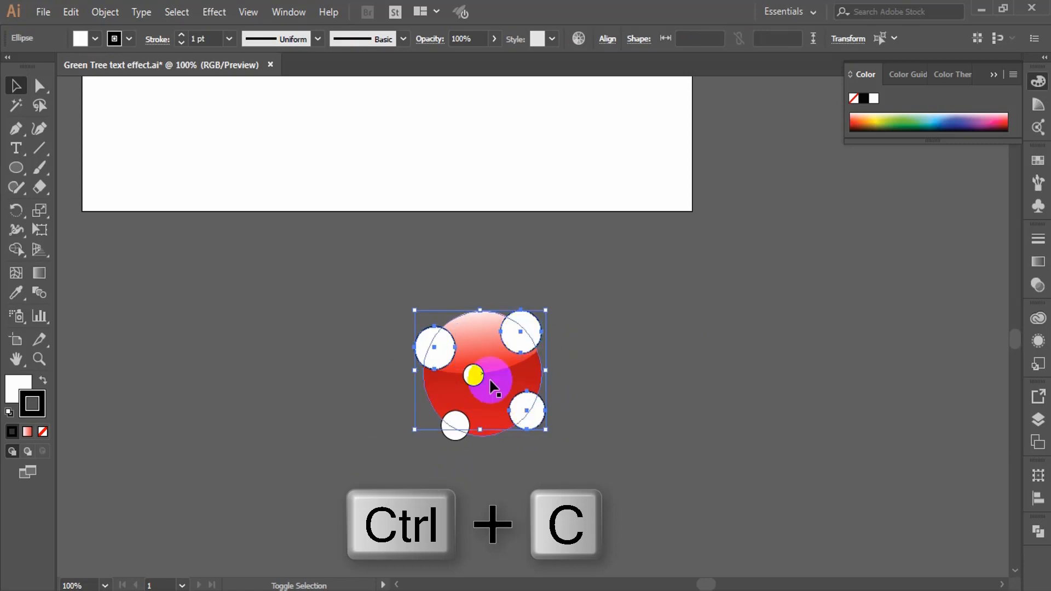
pyautogui.keyDown('shift'); pyautogui.click(475, 375); pyautogui.keyUp('shift')
pyautogui.keyDown('shift'); pyautogui.click(458, 423); pyautogui.keyUp('shift')
pyautogui.keyDown('shift'); pyautogui.click(496, 397); pyautogui.keyUp('shift')
pyautogui.hotkey('ctrl', 'shift', 'F9')
pyautogui.moveTo(496, 396); pyautogui.dragTo(676, 353)
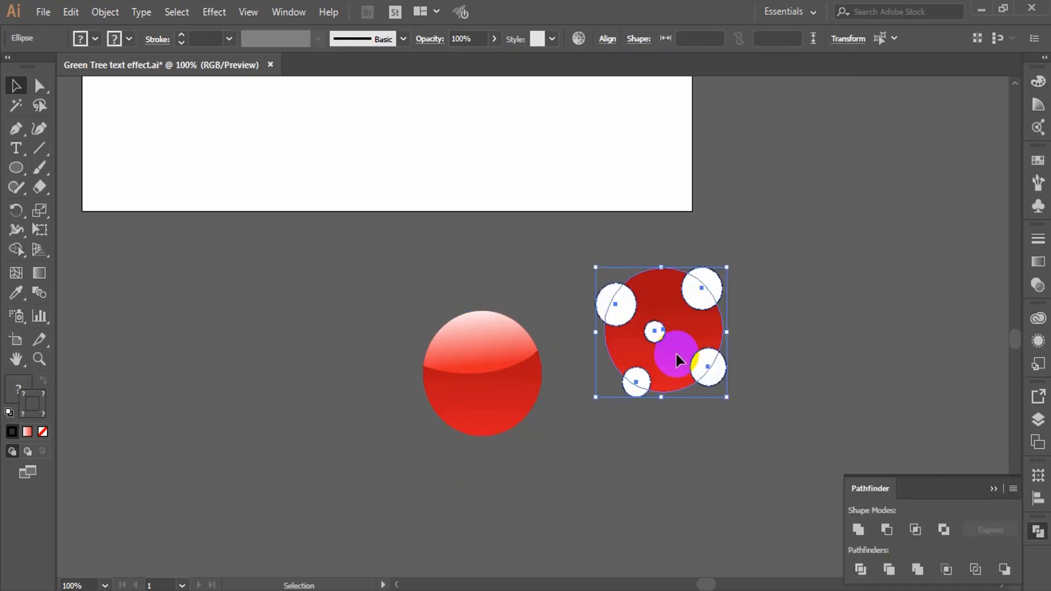
pyautogui.click(947, 569)
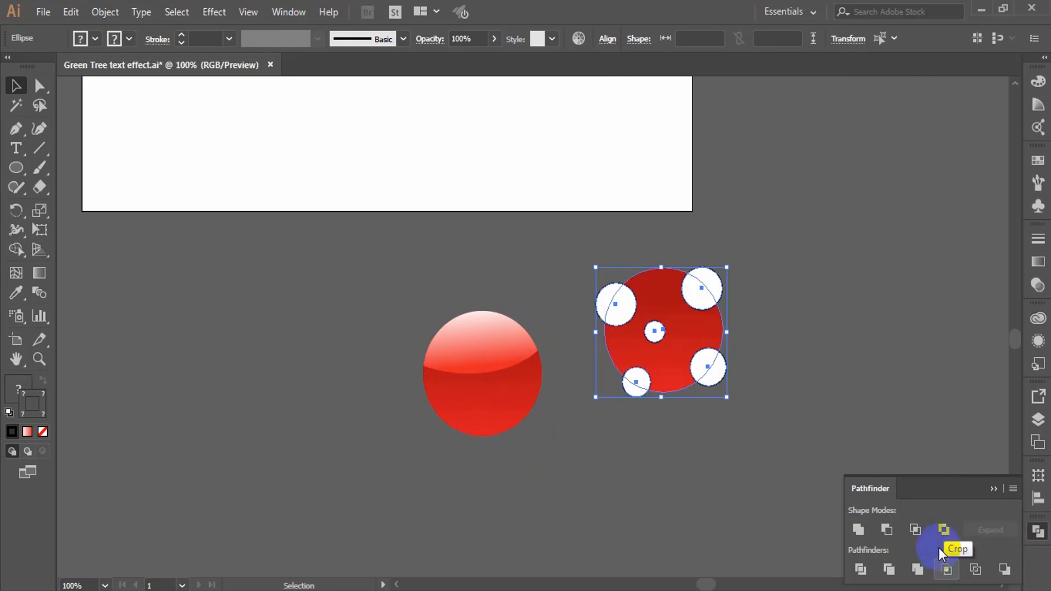
# Ungroup the divided artwork and delete the four white pieces that extend outside the red circle
pyautogui.click(616, 299)
pyautogui.rightClick(618, 301)
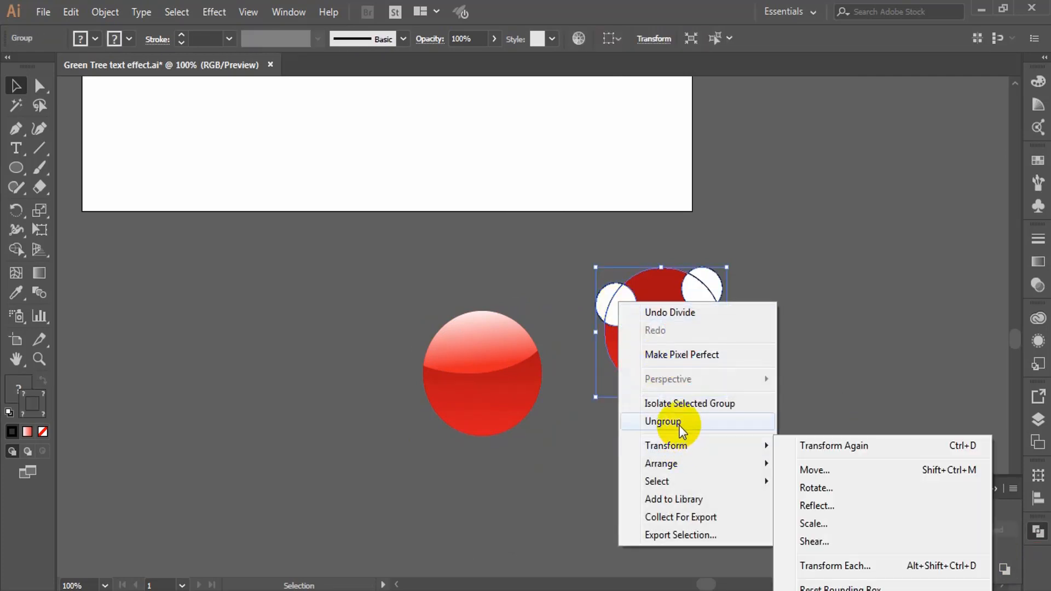
pyautogui.click(662, 421)
pyautogui.click(600, 461)
pyautogui.click(605, 299)
pyautogui.press('Delete')
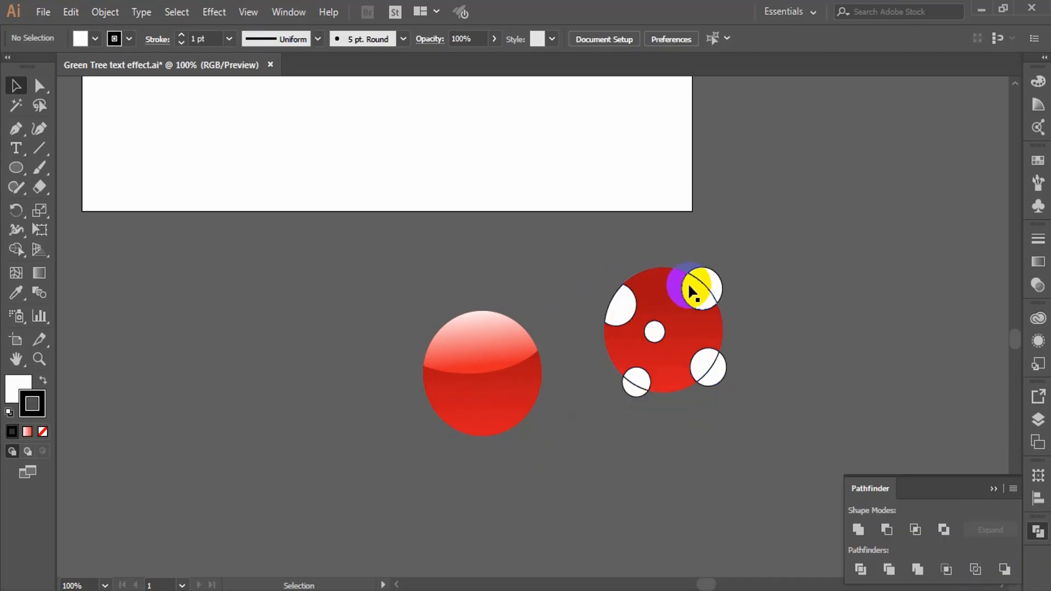
pyautogui.click(711, 284)
pyautogui.press('Delete')
pyautogui.click(713, 369)
pyautogui.press('Delete')
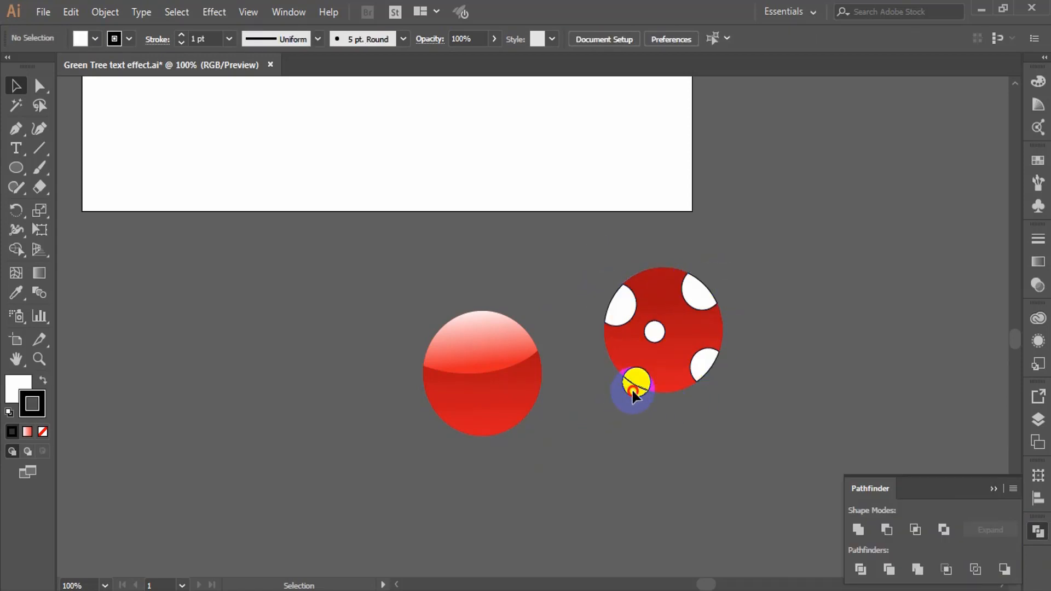
pyautogui.click(633, 389)
pyautogui.press('Delete')
# Move the trimmed spotted circle back over the ball and give its spots a dark red to black gradient
pyautogui.moveTo(765, 422); pyautogui.dragTo(593, 262)
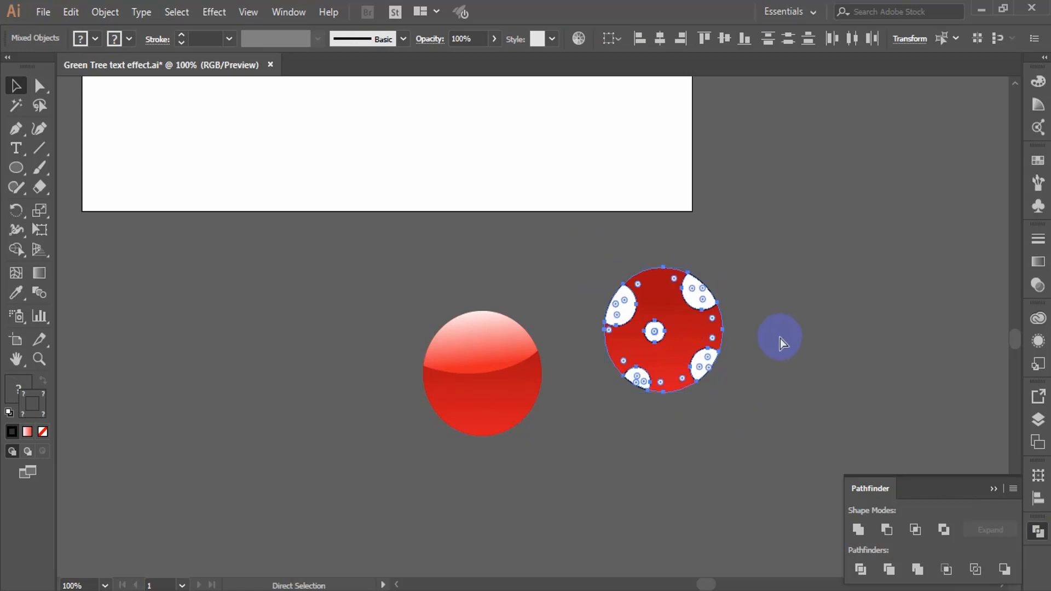
pyautogui.moveTo(673, 355); pyautogui.dragTo(494, 399)
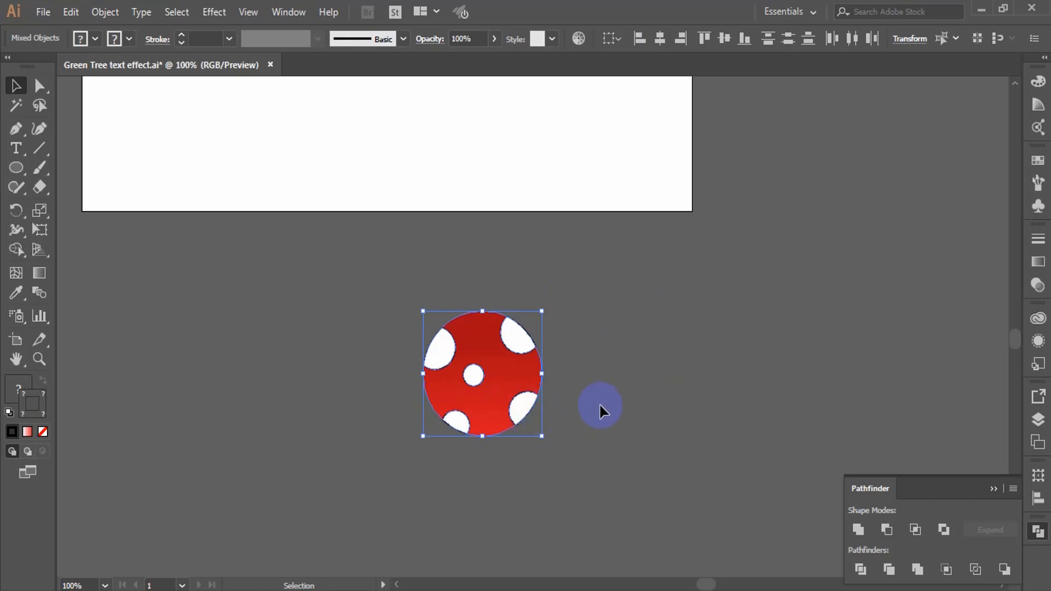
pyautogui.click(517, 374)
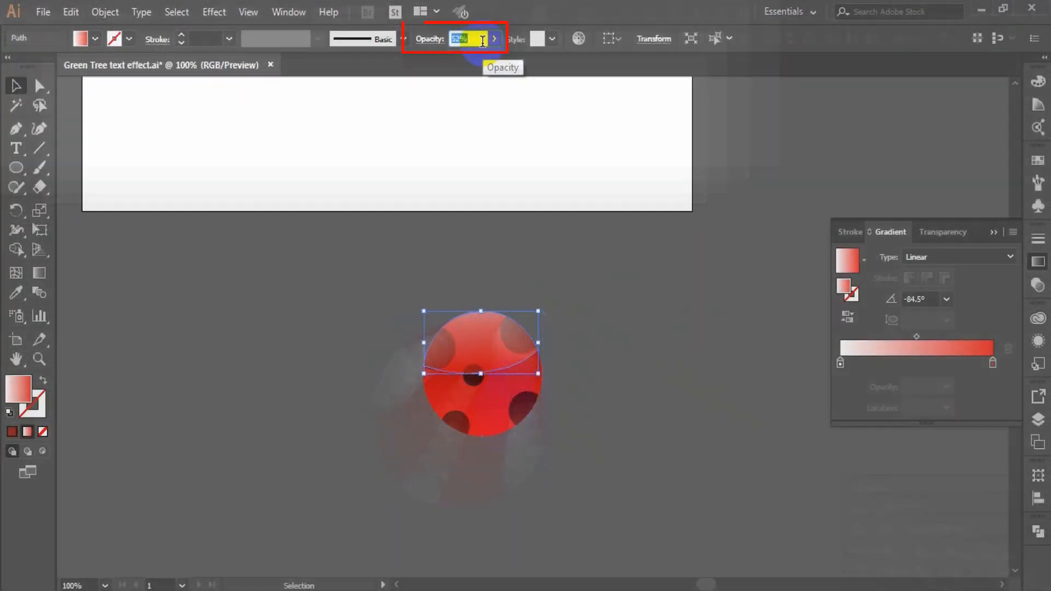
# Set the glossy cap over the spots to 53% opacity and redirect its gradient to about -80°
pyautogui.click(39, 272)
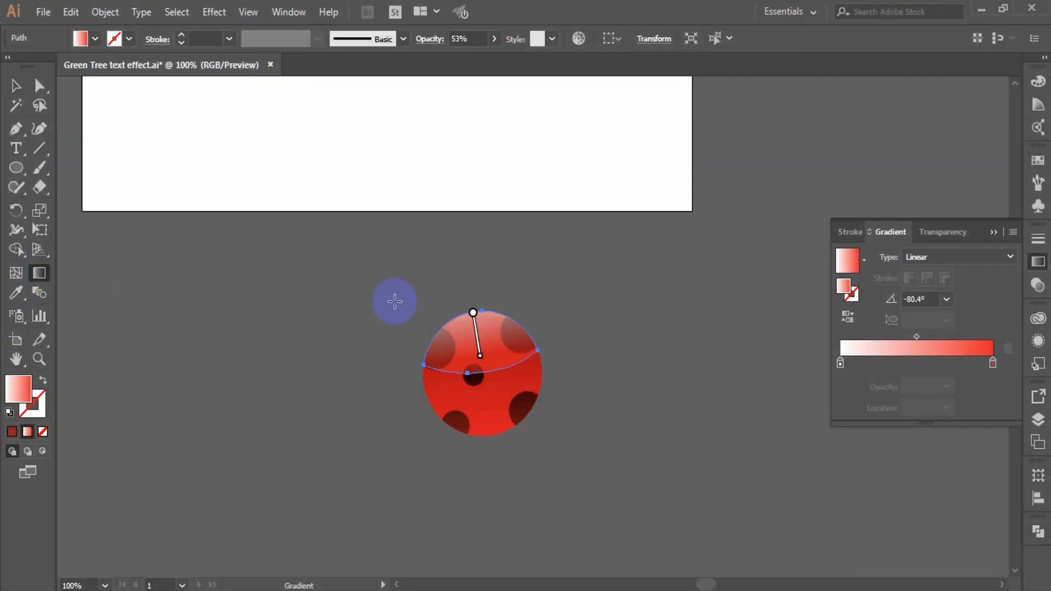
pyautogui.press('v')
pyautogui.click(192, 282)
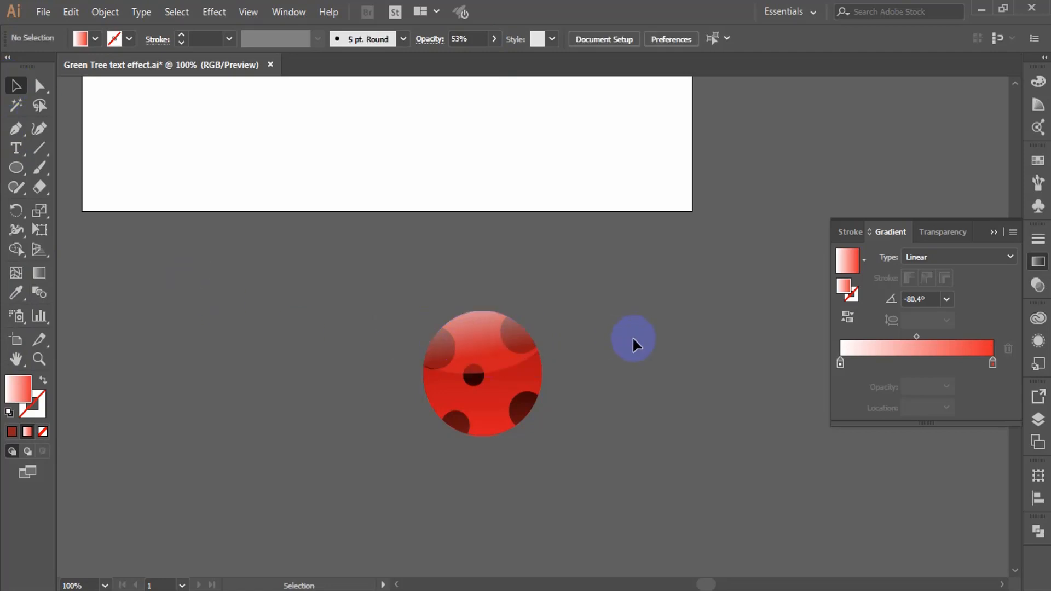
# Draw a circle about 0.9 in across to the left of the ball and sample a spot's dark red gradient onto it
pyautogui.press('l')
pyautogui.moveTo(203, 379); pyautogui.dragTo(242, 422)
pyautogui.click(16, 292)
pyautogui.click(572, 450)
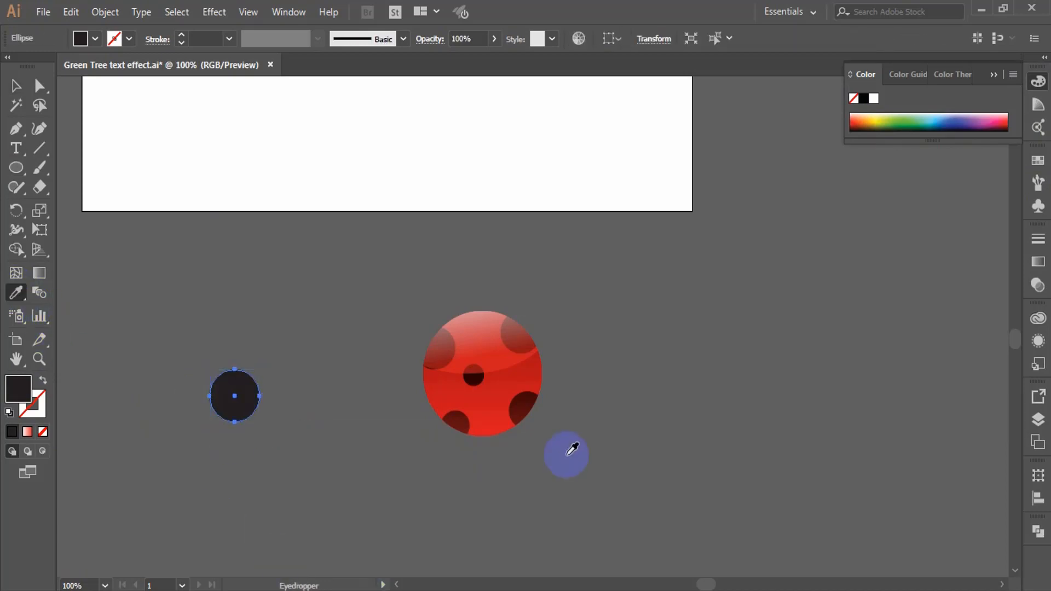
pyautogui.click(512, 402)
pyautogui.click(16, 86)
# Change the small circle's darkest gradient stop to black and run the gradient upward at about 91°
pyautogui.click(16, 390)
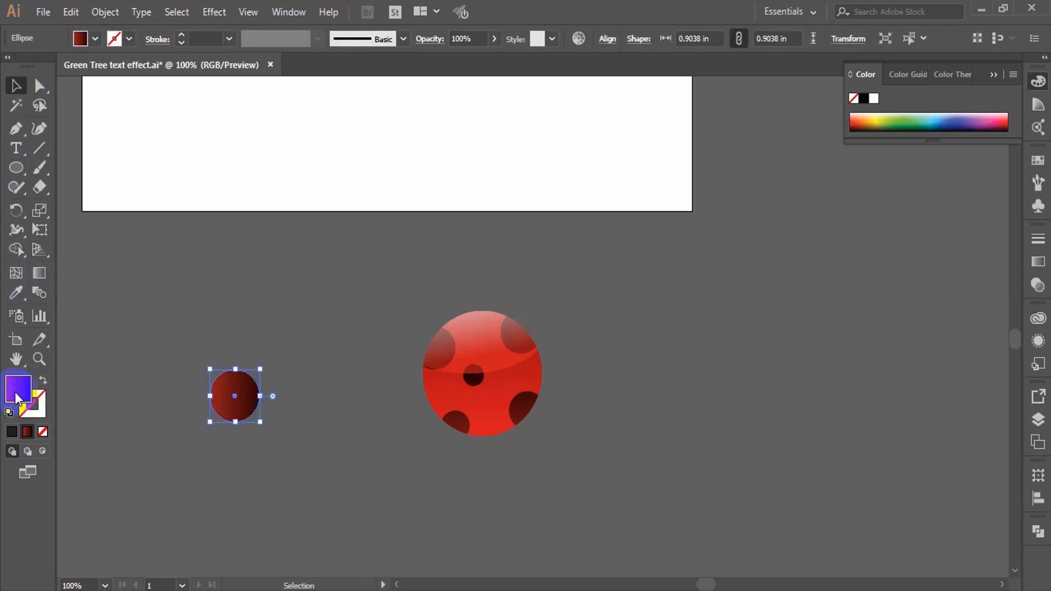
pyautogui.click(1038, 261)
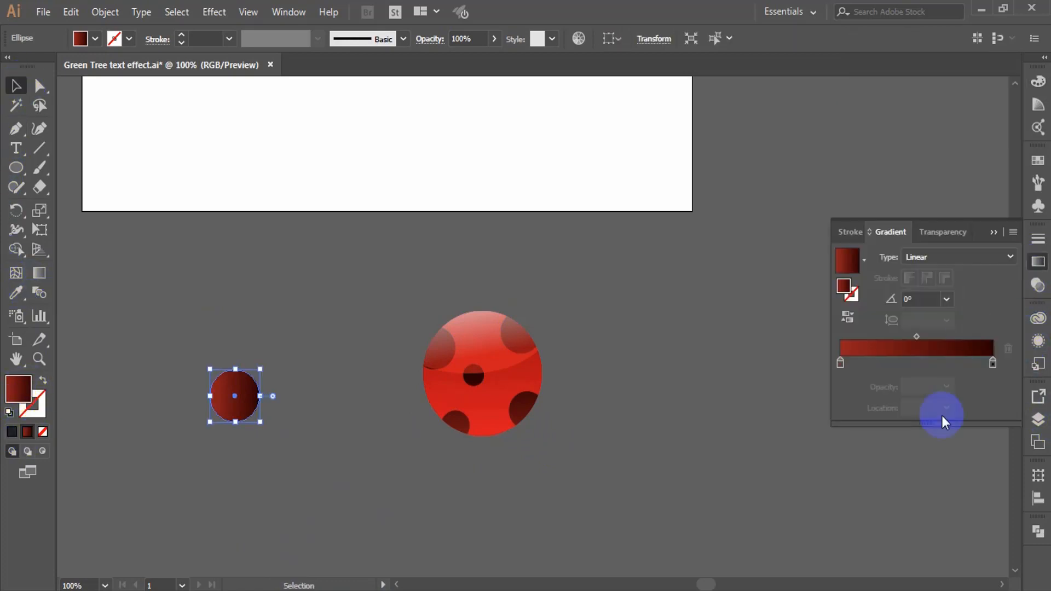
pyautogui.doubleClick(994, 363)
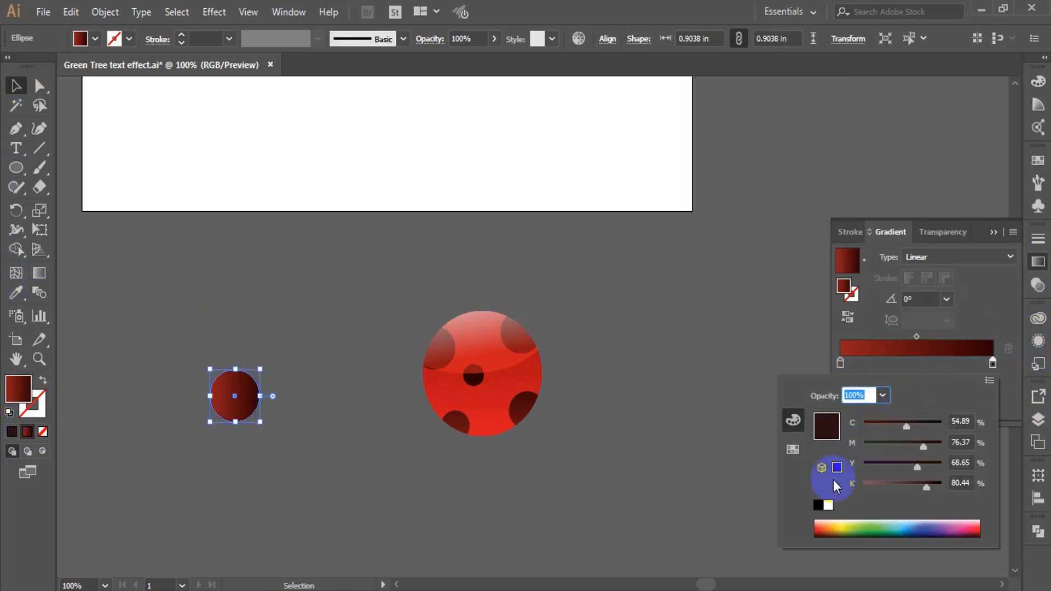
pyautogui.click(818, 505)
pyautogui.click(39, 273)
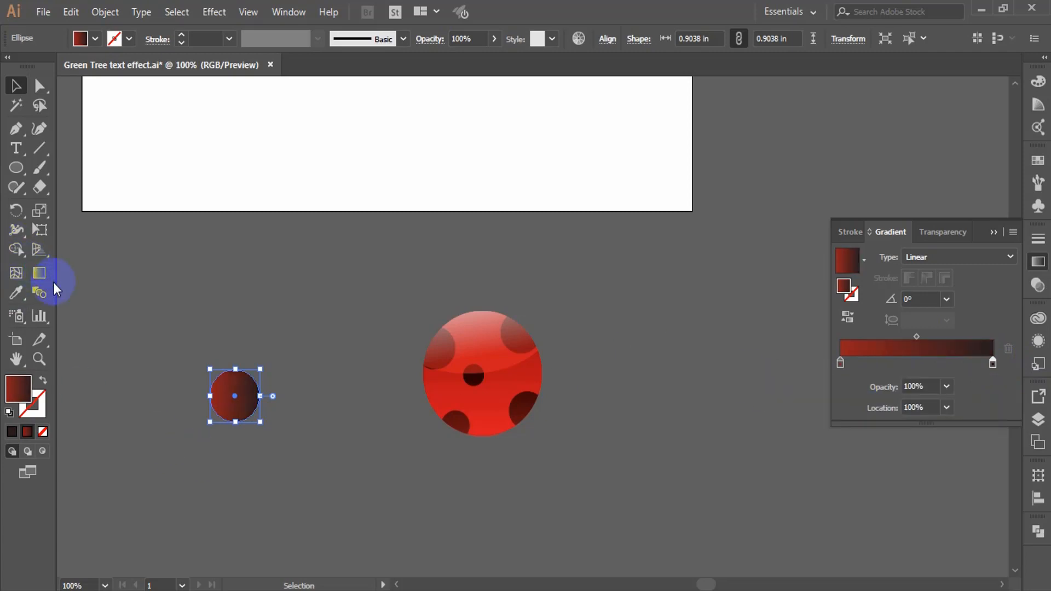
pyautogui.moveTo(232, 434); pyautogui.dragTo(479, 327)
# Place the small dark circle over the ball's top edge as a head and send it to the back
pyautogui.press('v')
pyautogui.click(103, 187)
pyautogui.rightClick(480, 329)
pyautogui.moveTo(520, 508)
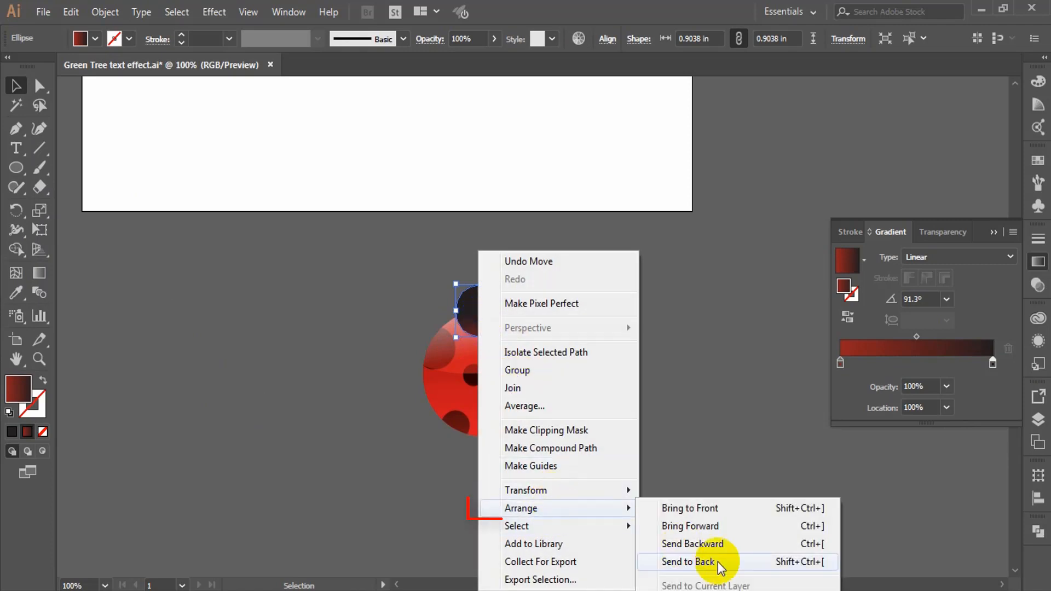
pyautogui.click(739, 563)
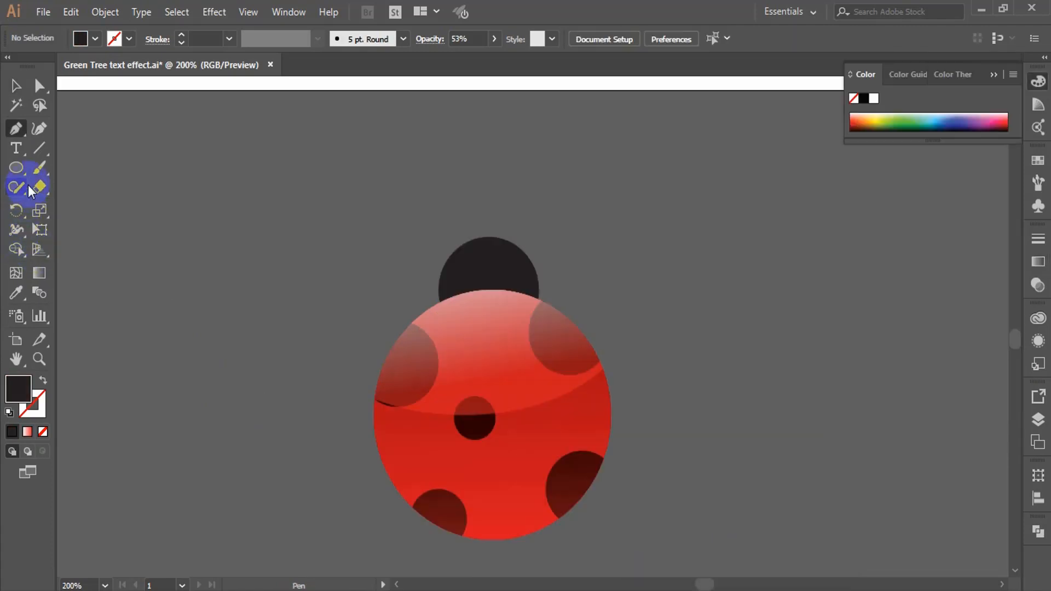
# Draw a thin curved black antenna about 0.44 by 0.36 in with the Pen tool and place it at the head's upper left
pyautogui.click(16, 128)
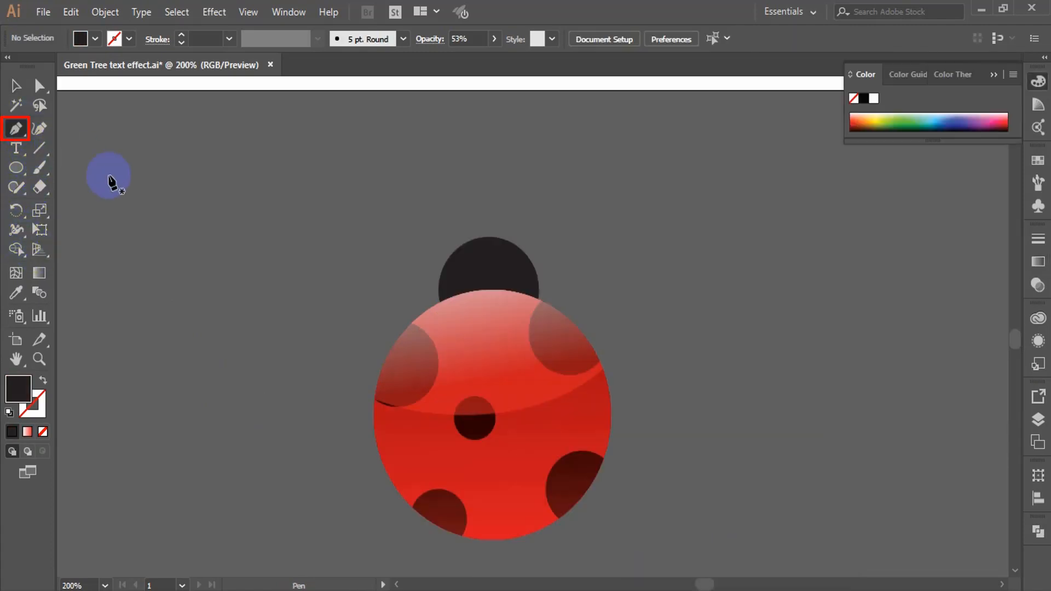
pyautogui.click(141, 259)
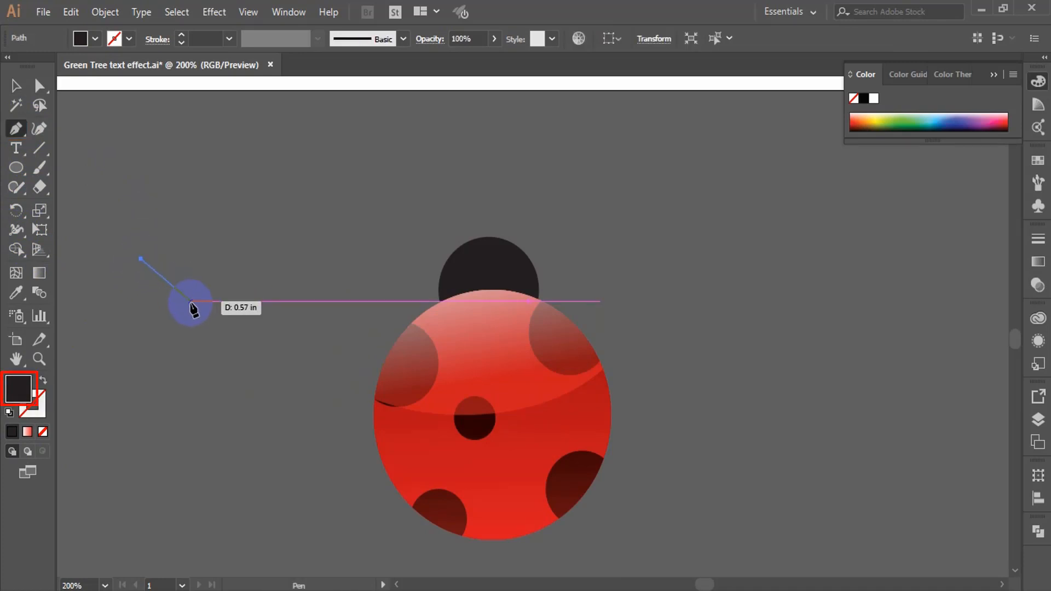
pyautogui.click(190, 300)
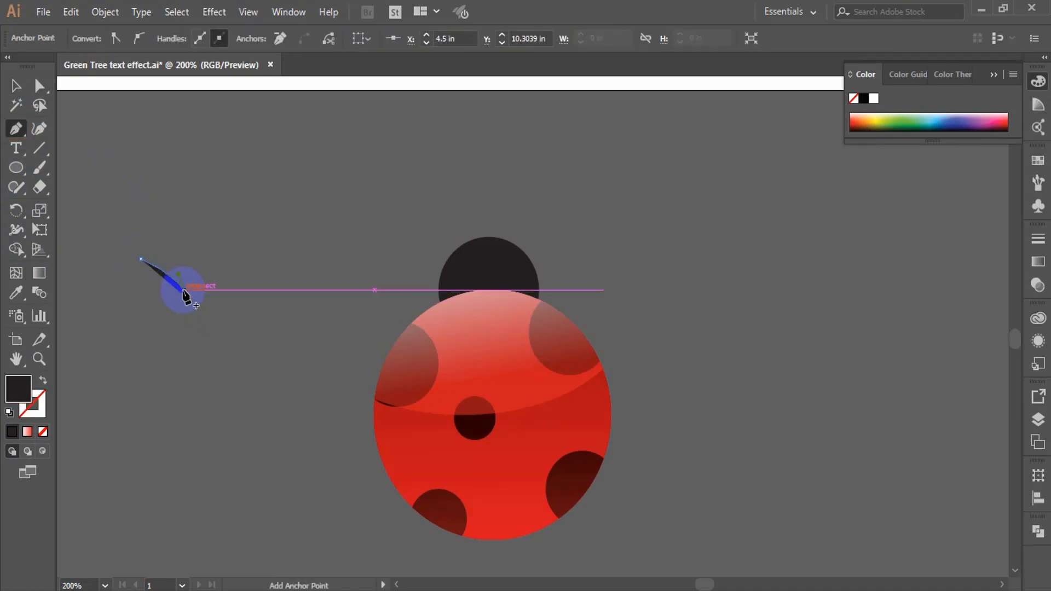
pyautogui.click(141, 258)
pyautogui.press('v')
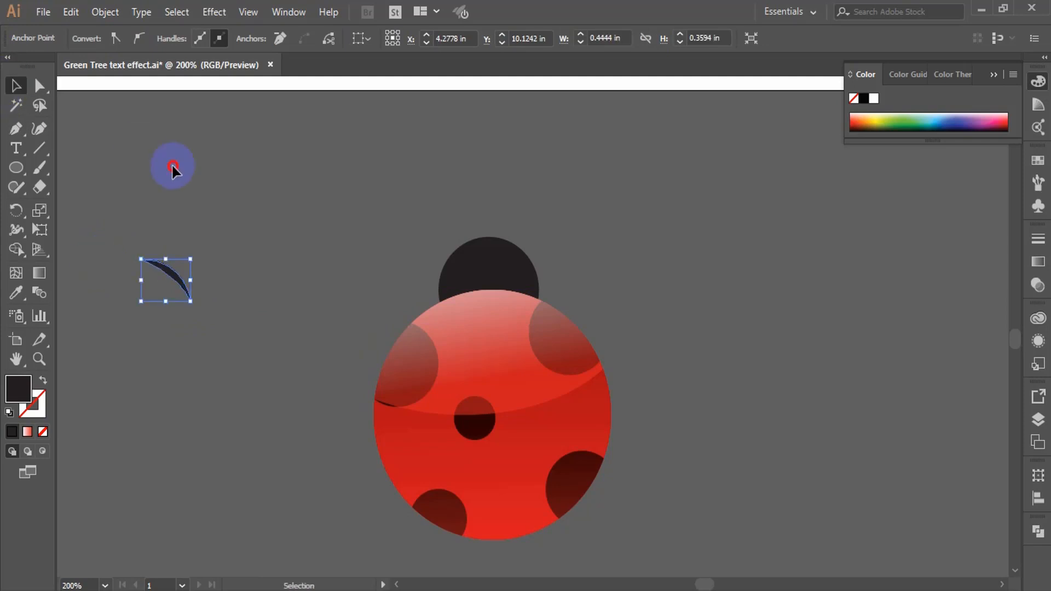
pyautogui.moveTo(176, 274); pyautogui.dragTo(465, 199)
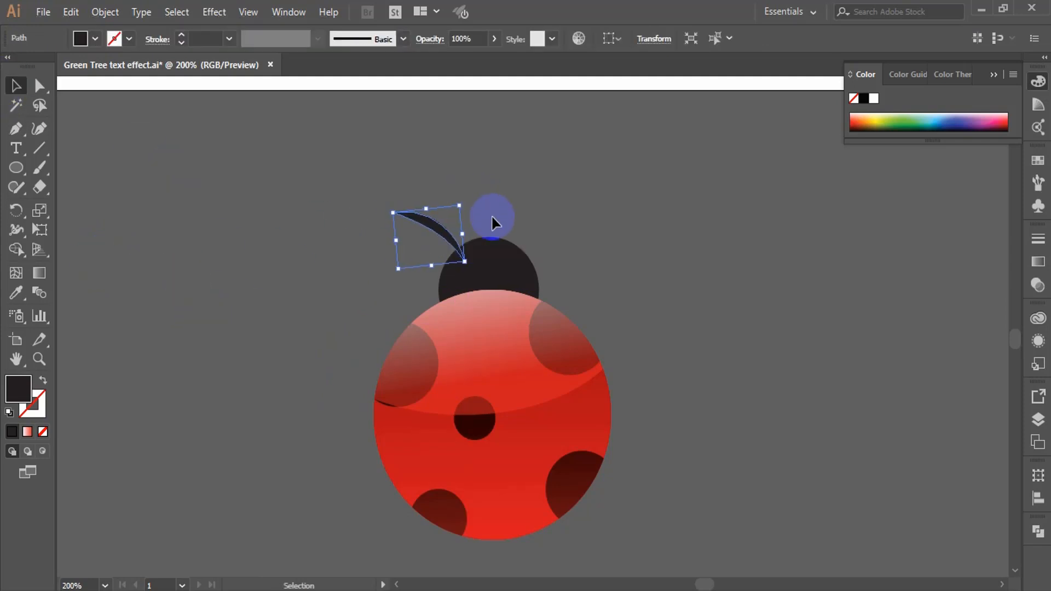
# Reflect a copy of the antenna across the vertical axis and move it horizontally to the head's upper right side
pyautogui.rightClick(442, 233)
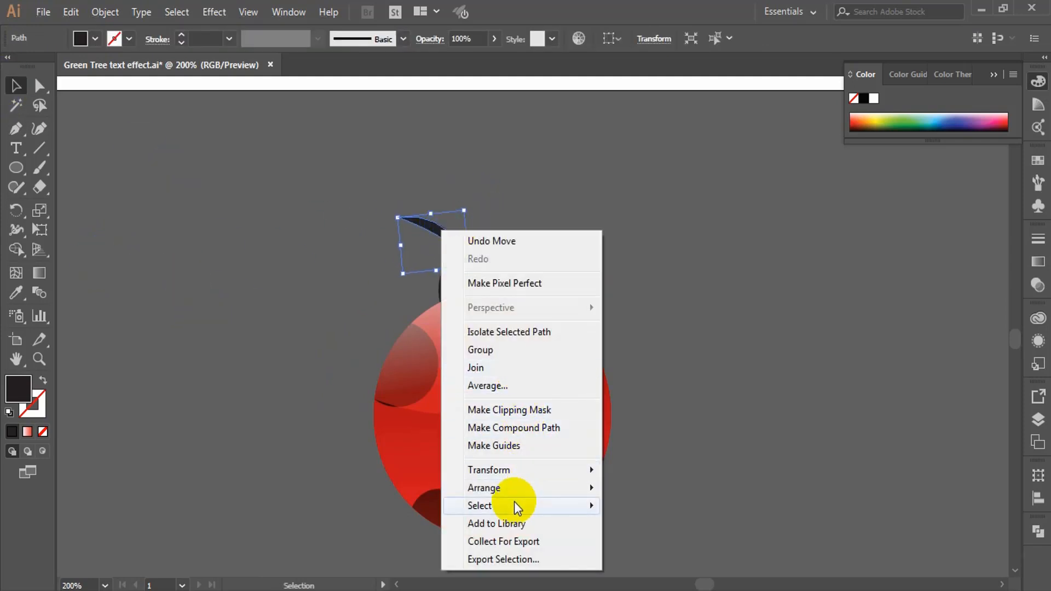
pyautogui.moveTo(518, 496)
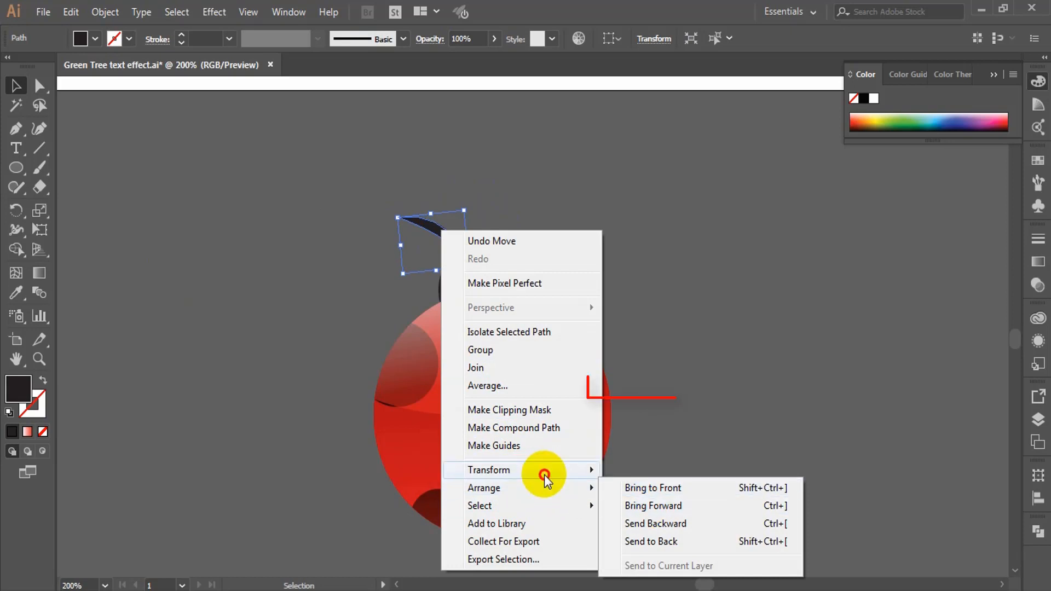
pyautogui.moveTo(544, 472)
pyautogui.click(671, 388)
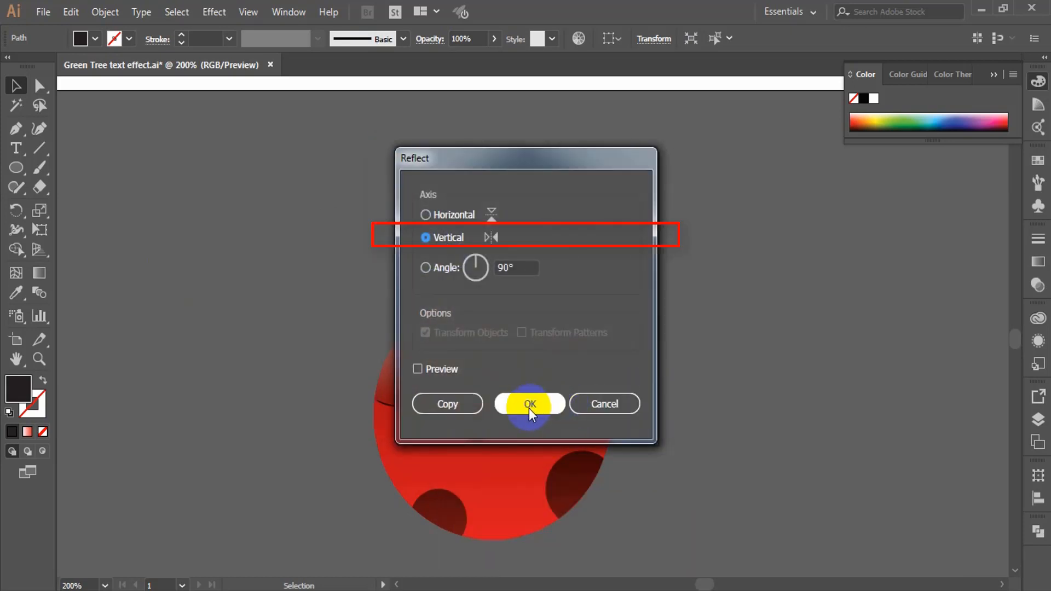
pyautogui.click(447, 405)
pyautogui.press('Right')
pyautogui.press('Right')
pyautogui.press('Right')
pyautogui.press('Right')
pyautogui.press('Right')
pyautogui.press('Right')
pyautogui.press('Right')
pyautogui.press('Right')
pyautogui.press('Right')
pyautogui.press('Right')
pyautogui.press('Right')
pyautogui.press('Right')
pyautogui.press('Right')
pyautogui.press('Right')
pyautogui.press('Right')
pyautogui.press('Right')
pyautogui.press('Right')
pyautogui.press('Right')
pyautogui.press('Right')
pyautogui.press('Right')
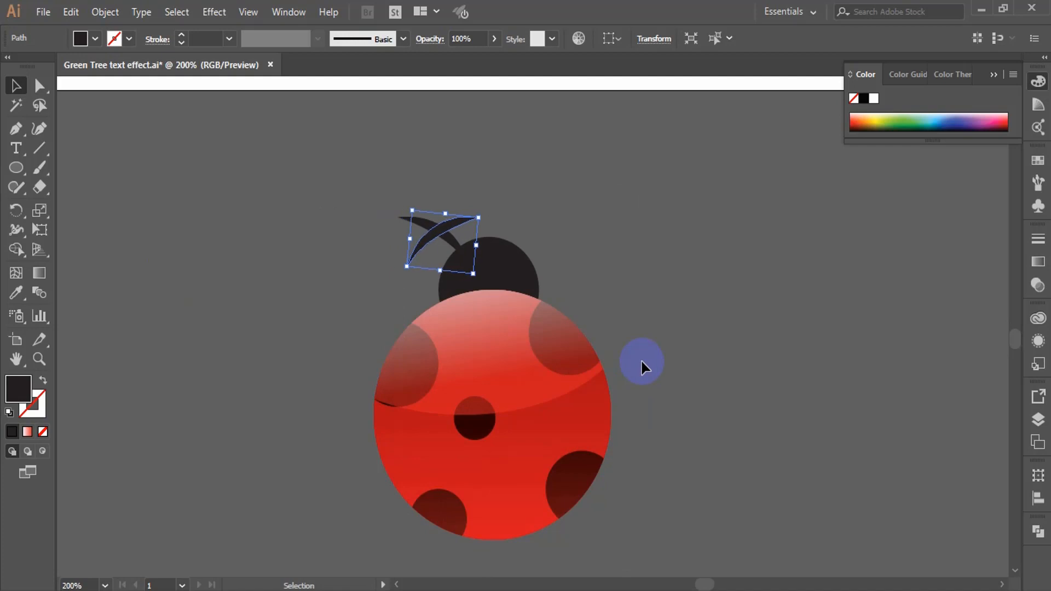
pyautogui.press('Right')
pyautogui.press('Right')
pyautogui.press('Right')
pyautogui.press('Right')
pyautogui.press('Right')
pyautogui.press('Right')
pyautogui.press('Right')
pyautogui.press('Right')
pyautogui.press('Right')
pyautogui.press('Right')
pyautogui.press('Right')
pyautogui.press('Right')
pyautogui.press('Right')
pyautogui.press('Right')
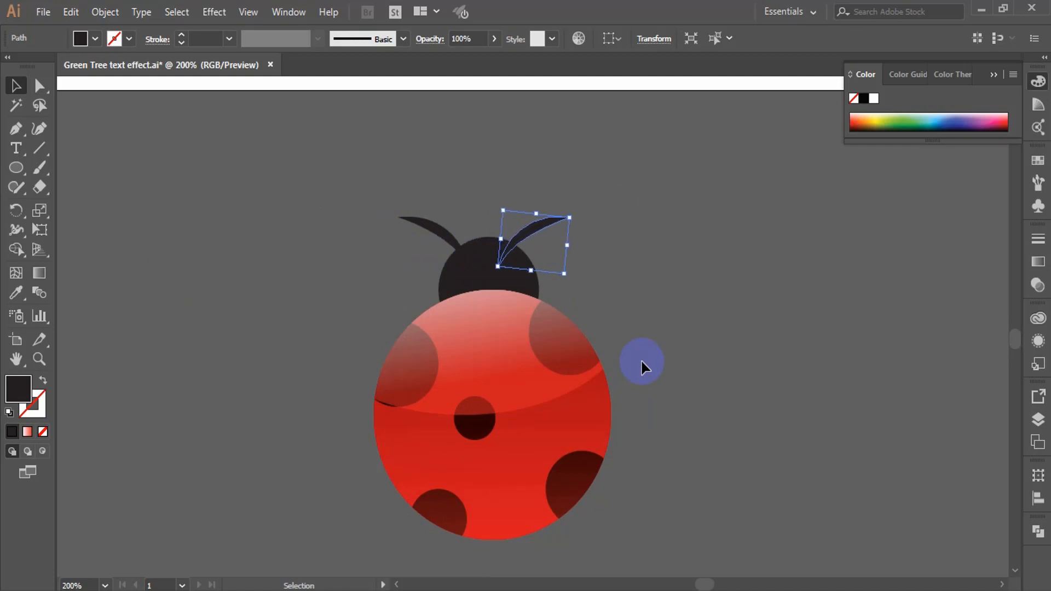
pyautogui.click(666, 340)
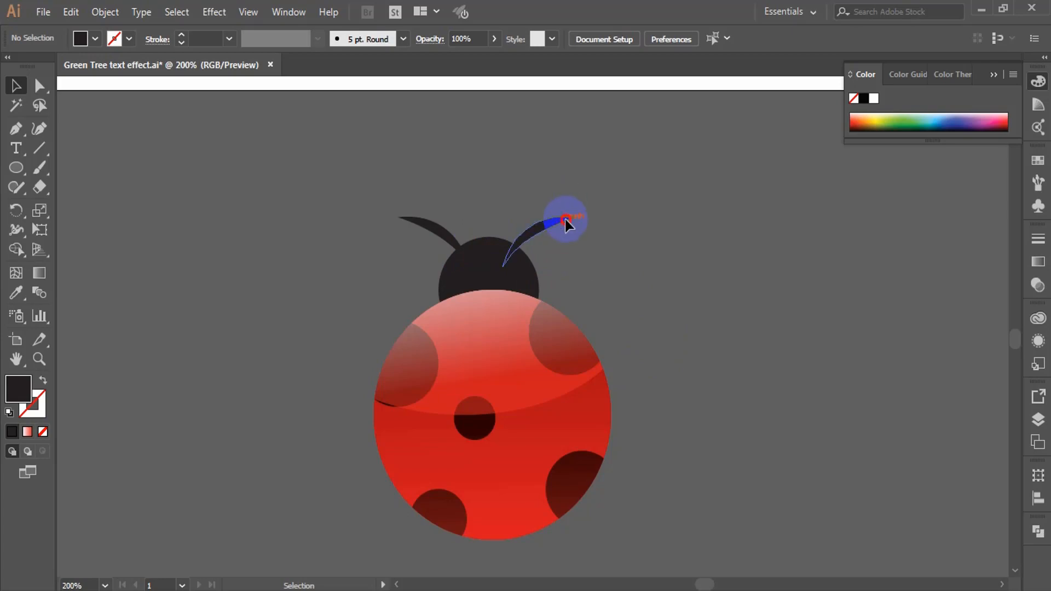
pyautogui.click(565, 222)
pyautogui.click(713, 271)
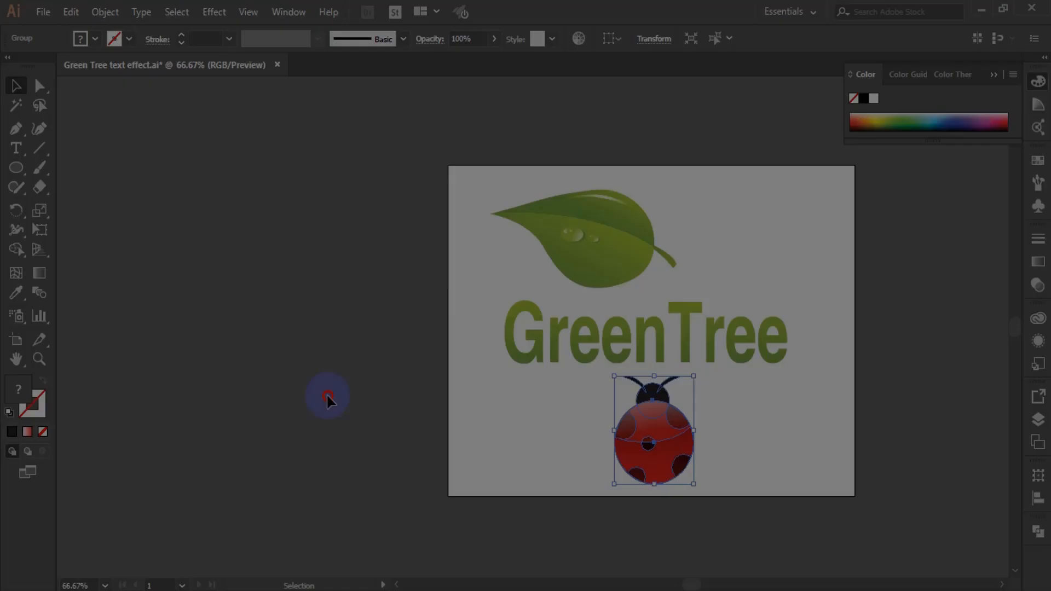
# Draw a black circle about 1.6 in across on the artboard to the left of the ladybug
pyautogui.click(328, 393)
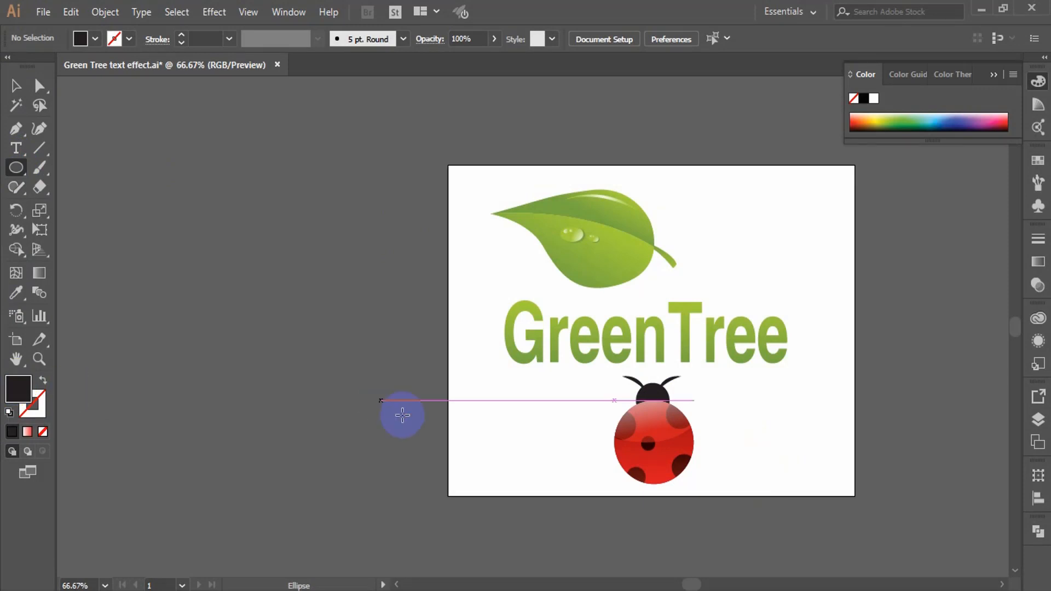
pyautogui.moveTo(478, 404); pyautogui.dragTo(538, 466)
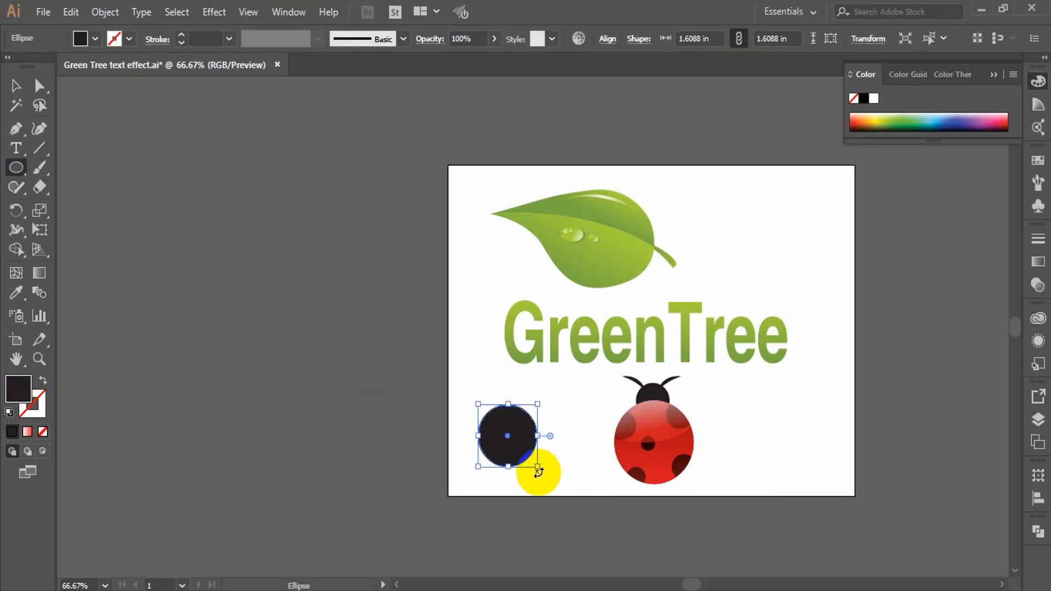
pyautogui.click(16, 85)
pyautogui.click(276, 238)
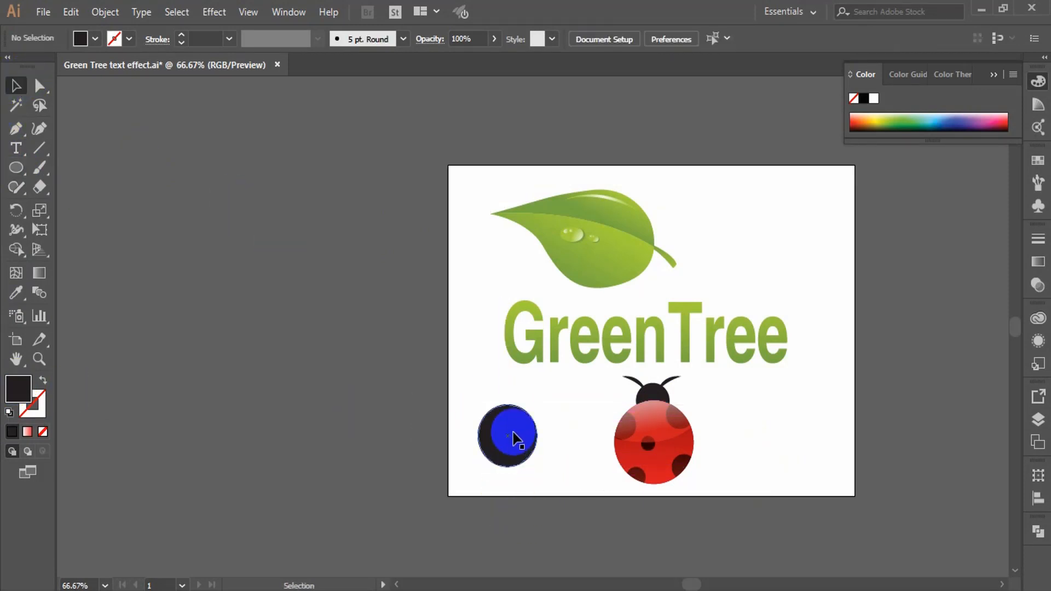
# Fill the new circle with the white-to-black gradient, set it to Radial and reverse it so the black is in the centre
pyautogui.click(514, 438)
pyautogui.click(27, 432)
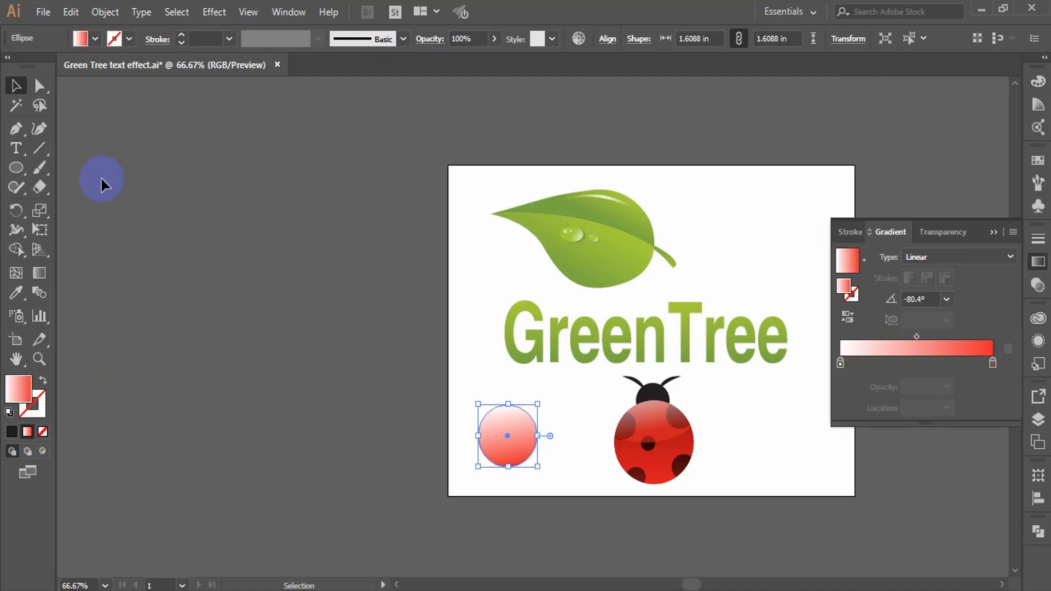
pyautogui.click(96, 39)
pyautogui.click(10, 100)
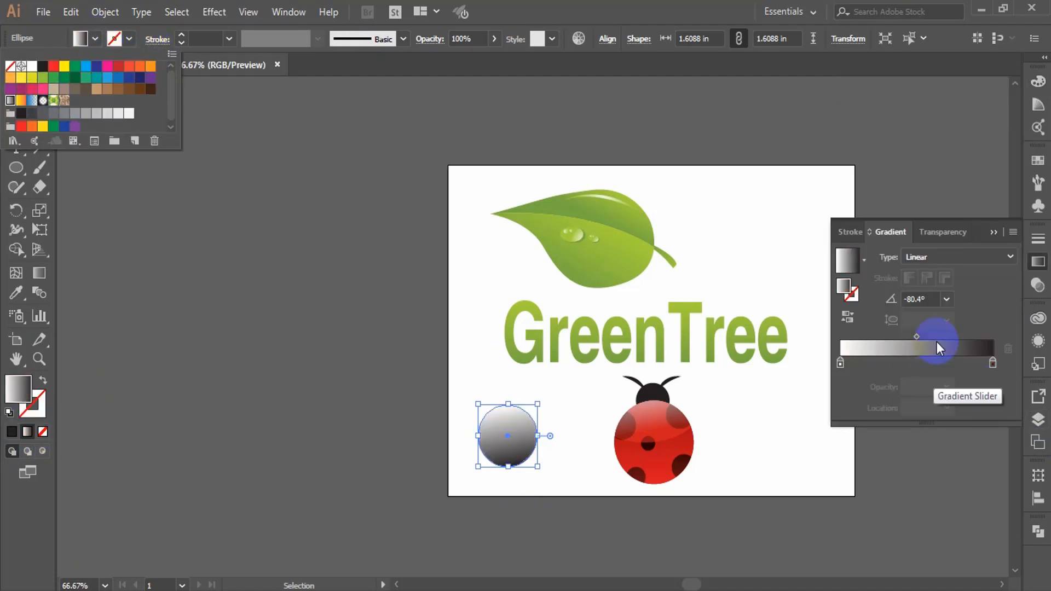
pyautogui.click(948, 257)
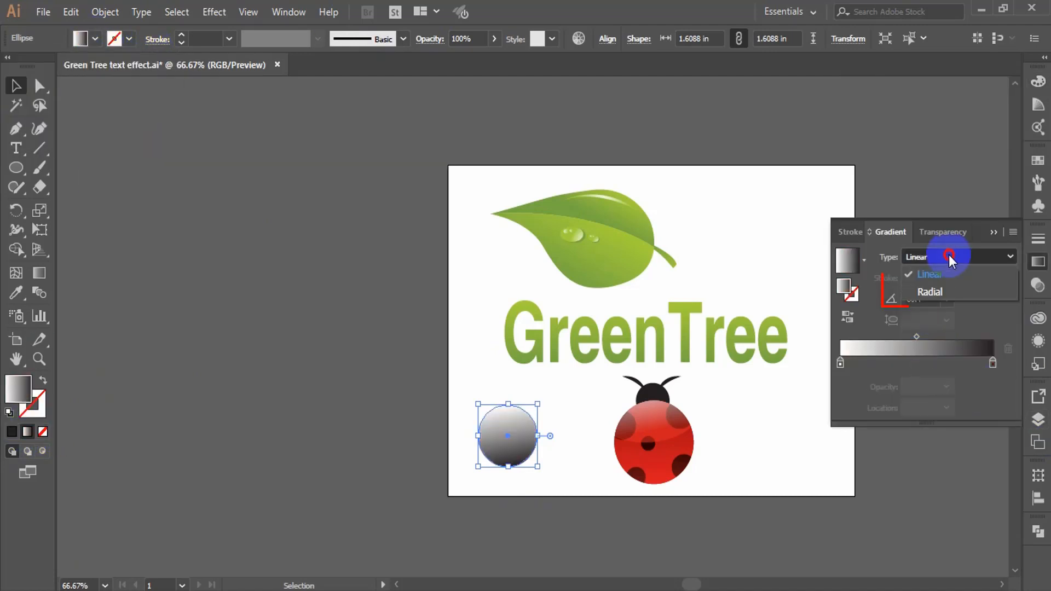
pyautogui.click(937, 294)
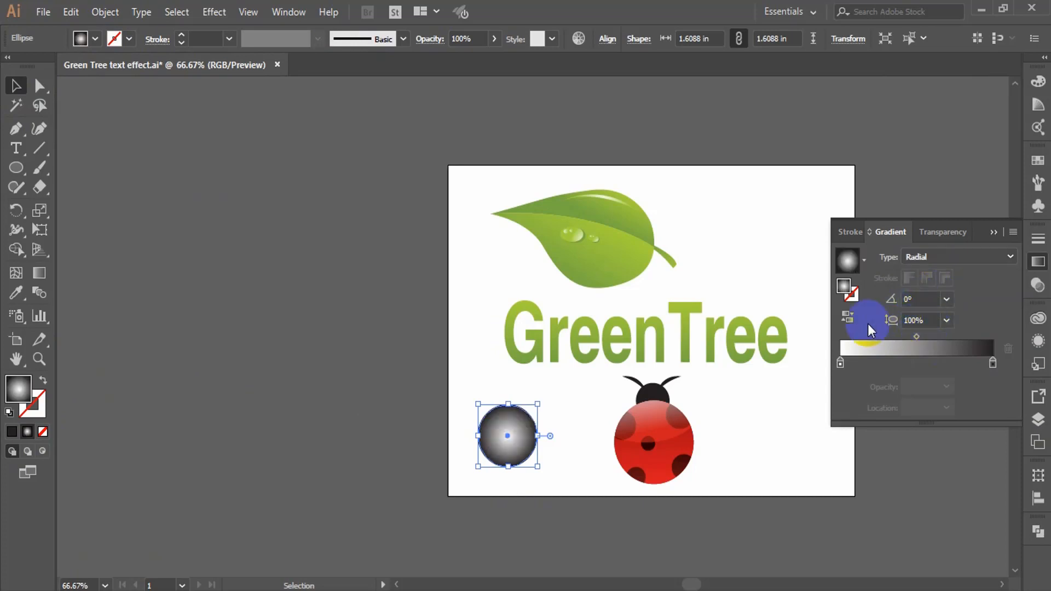
pyautogui.click(847, 317)
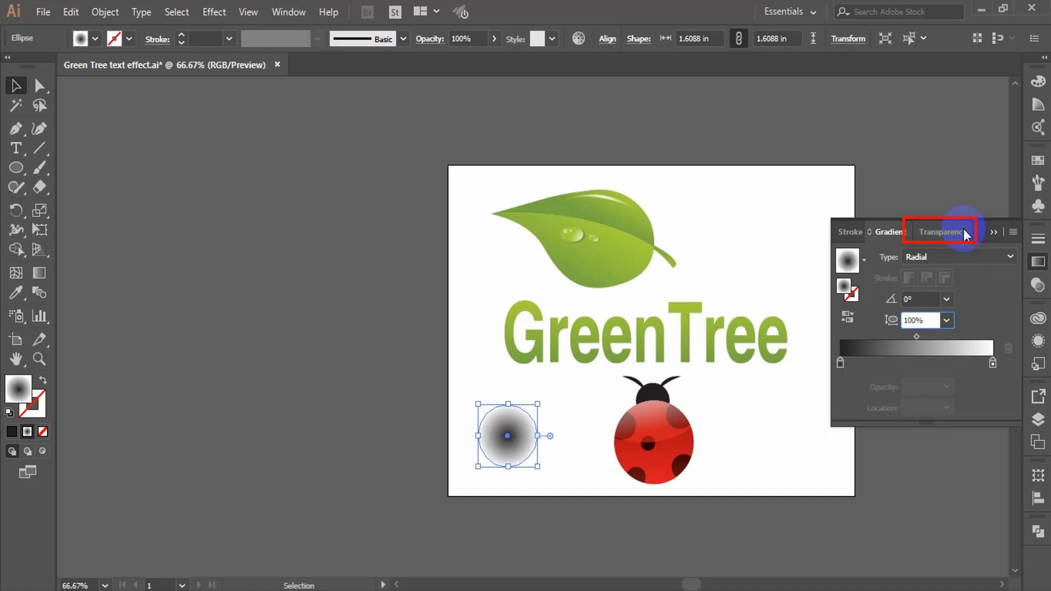
# Set the circle's blending mode to Multiply and apply a Gaussian Blur with a radius of 6.1 pixels
pyautogui.click(963, 233)
pyautogui.click(896, 256)
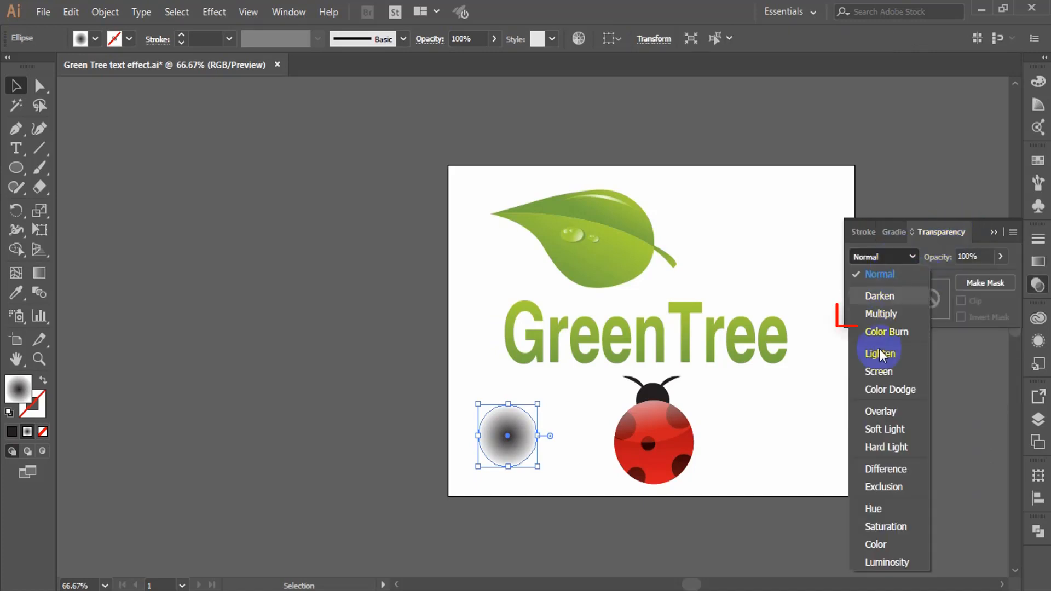
pyautogui.click(881, 313)
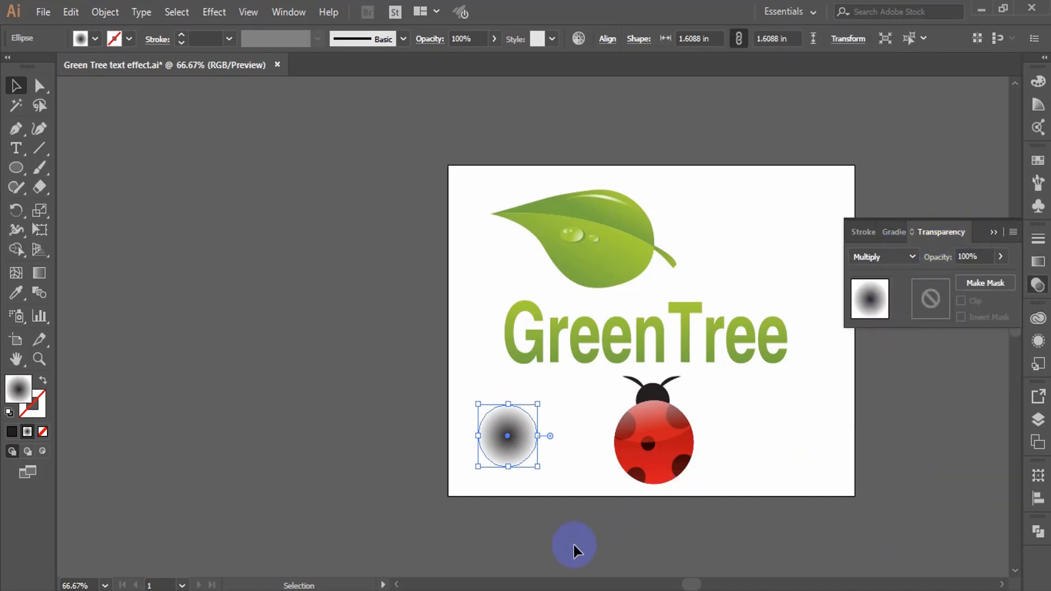
pyautogui.click(211, 14)
pyautogui.moveTo(298, 285)
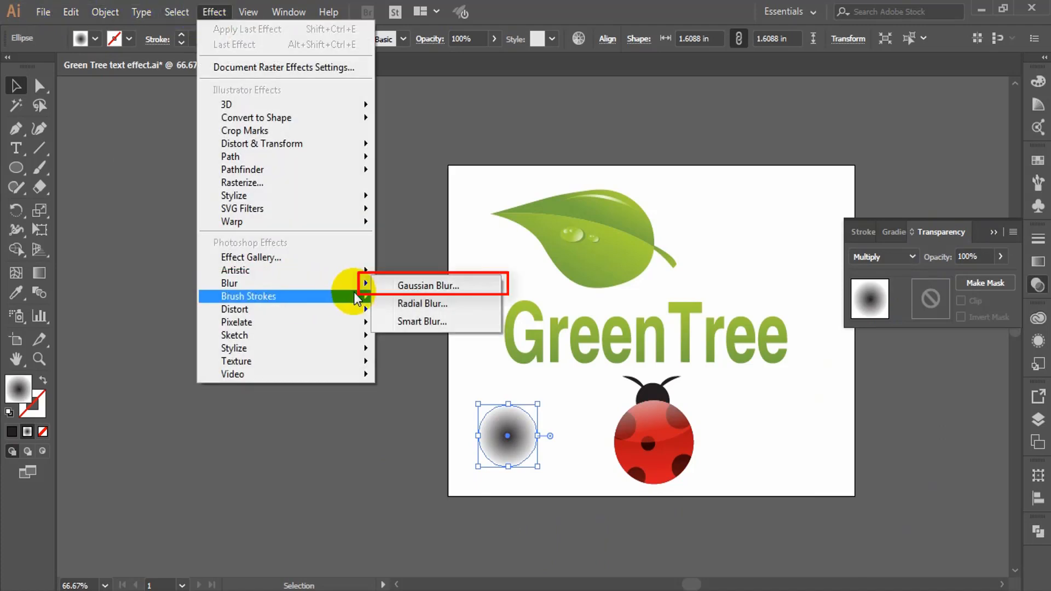
pyautogui.click(406, 287)
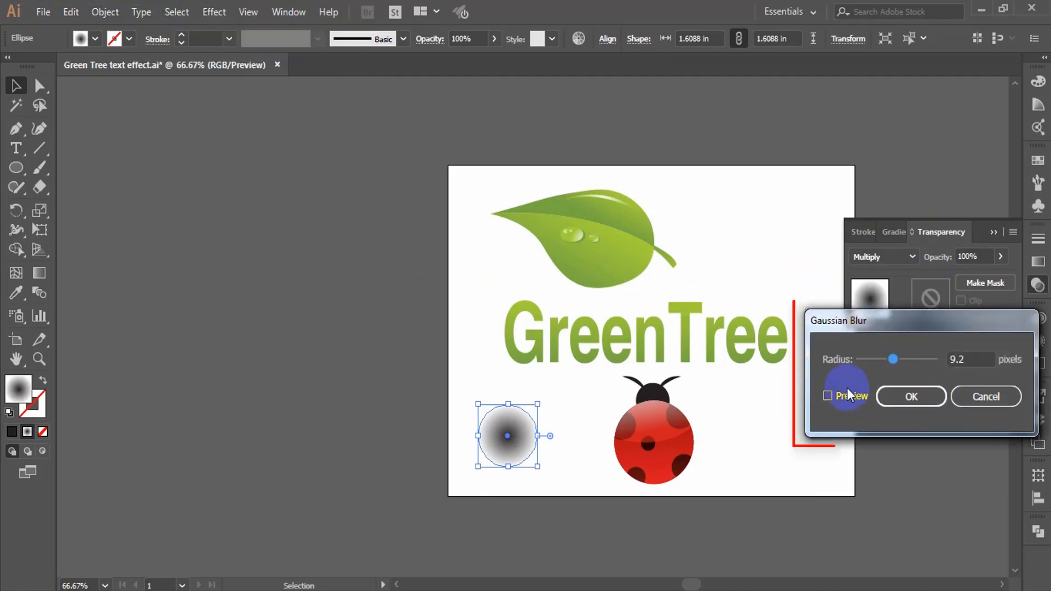
pyautogui.click(847, 394)
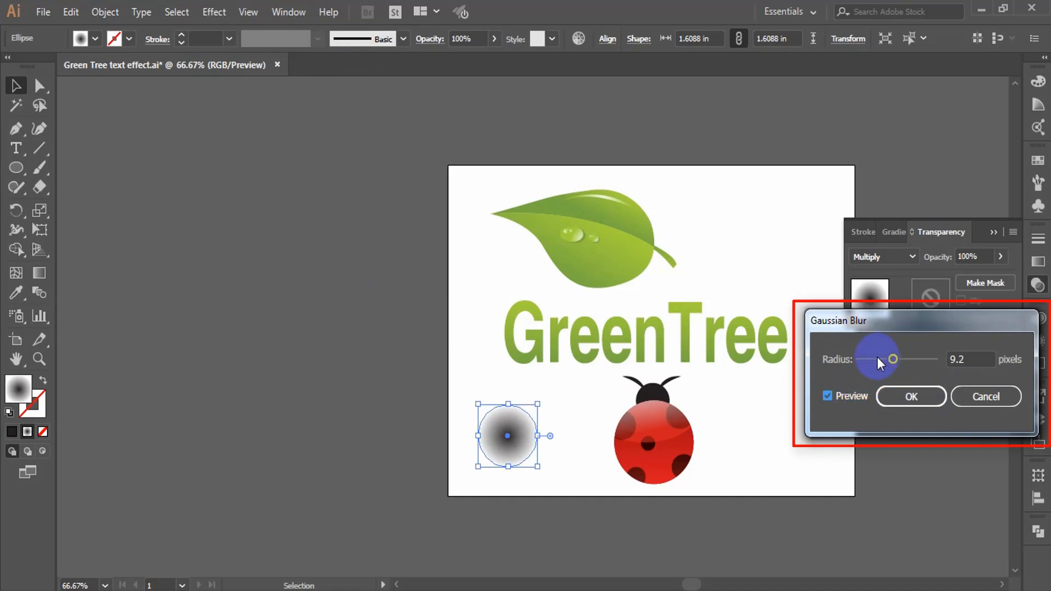
pyautogui.moveTo(877, 358)
pyautogui.mouseDown()
pyautogui.moveTo(892, 357)
pyautogui.moveTo(882, 358)
pyautogui.mouseUp()
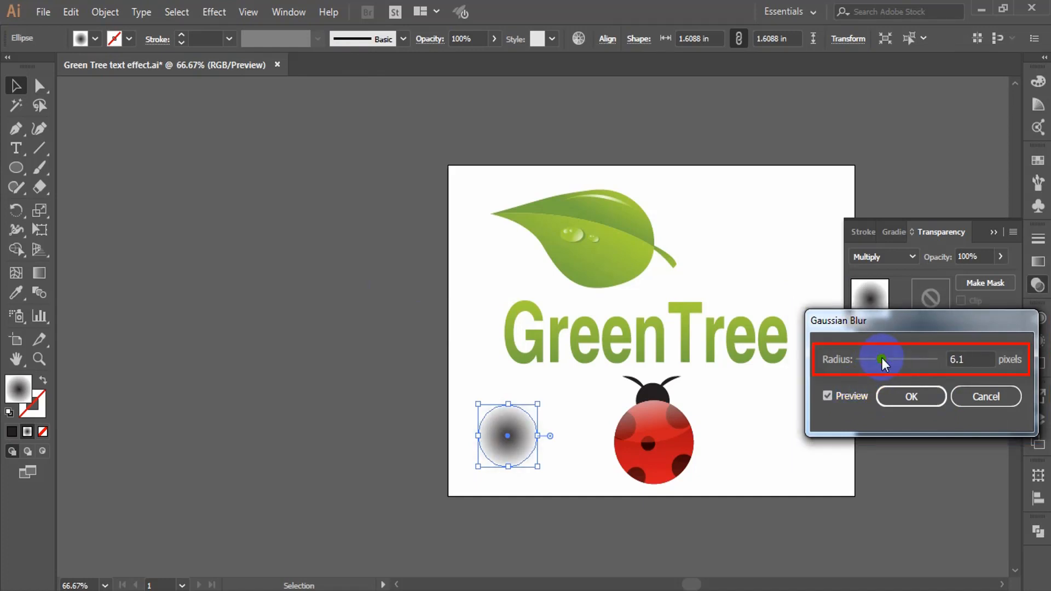
pyautogui.click(908, 397)
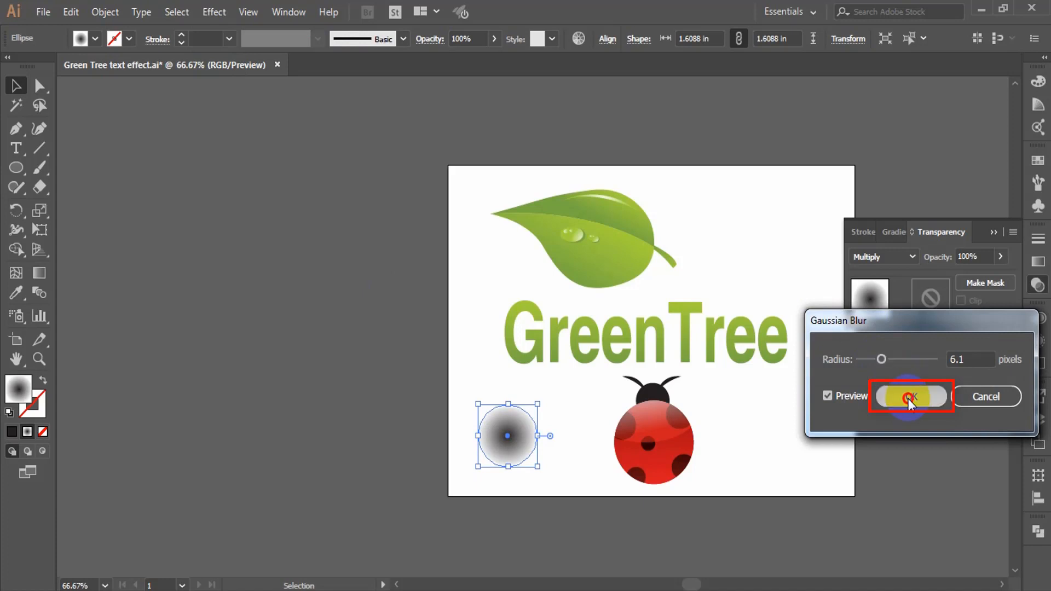
pyautogui.click(189, 196)
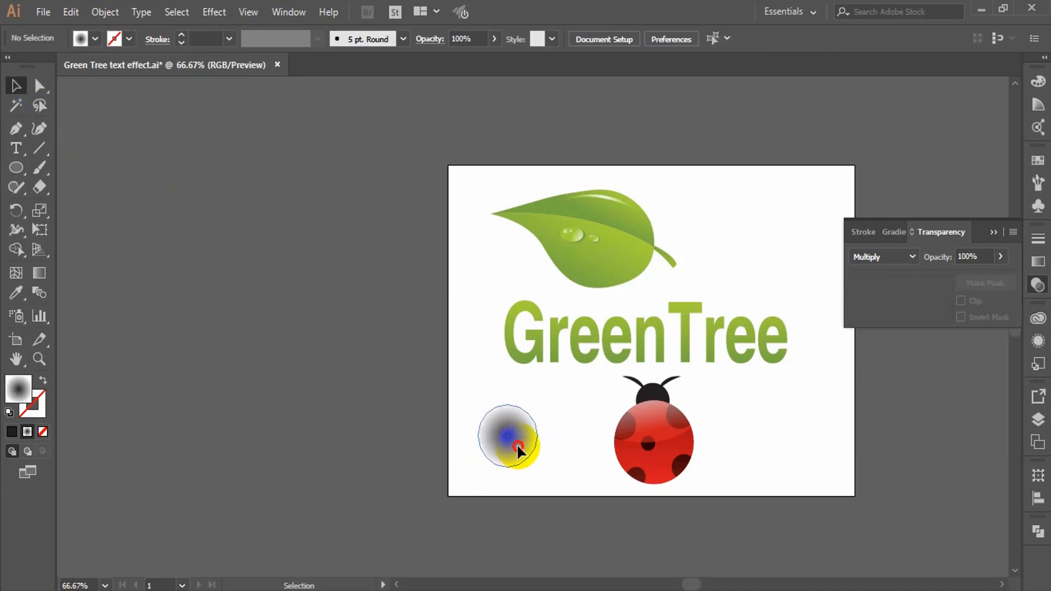
# Enlarge the blurred circle to about 2.8 in across and set its opacity to 60%
pyautogui.moveTo(517, 443); pyautogui.dragTo(560, 494)
pyautogui.moveTo(469, 39); pyautogui.dragTo(388, 39)
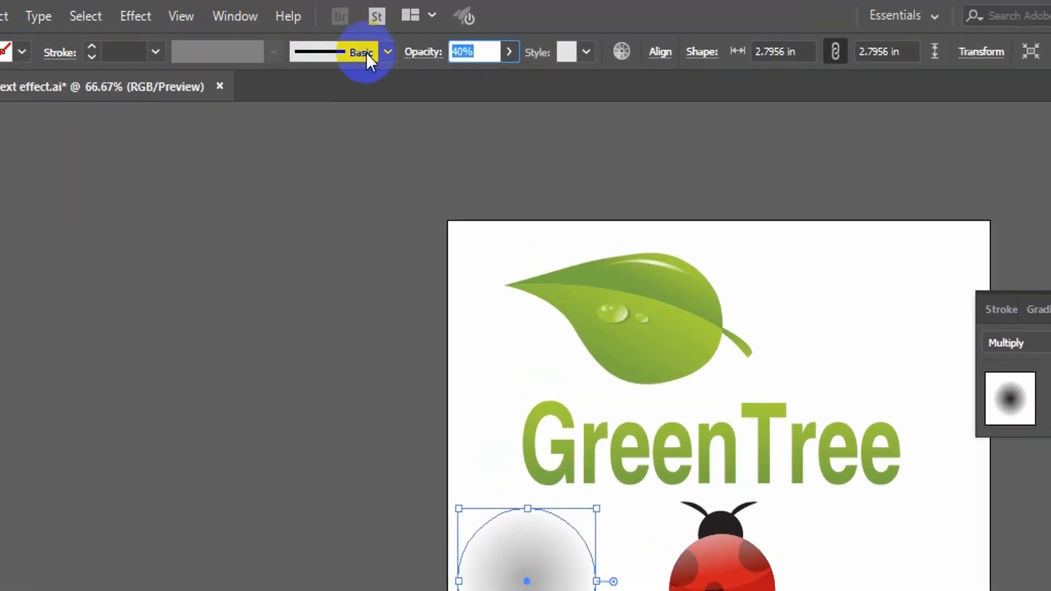
pyautogui.write('60')
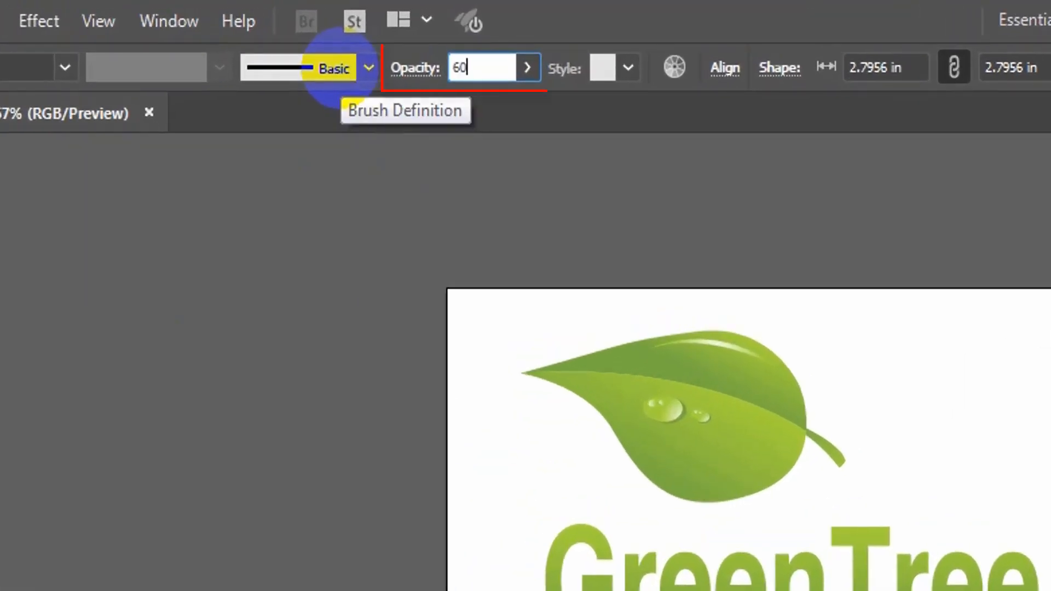
pyautogui.press('Return')
pyautogui.click(343, 368)
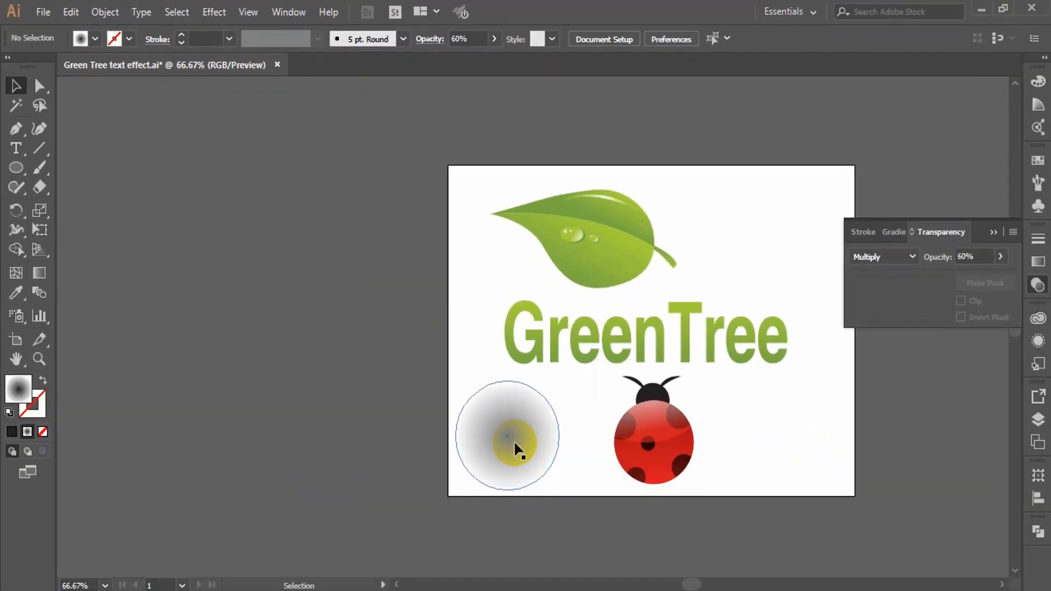
# Move the blurred circle under the ladybug's lower left side as a shadow and send it to the back
pyautogui.moveTo(513, 440); pyautogui.dragTo(637, 468)
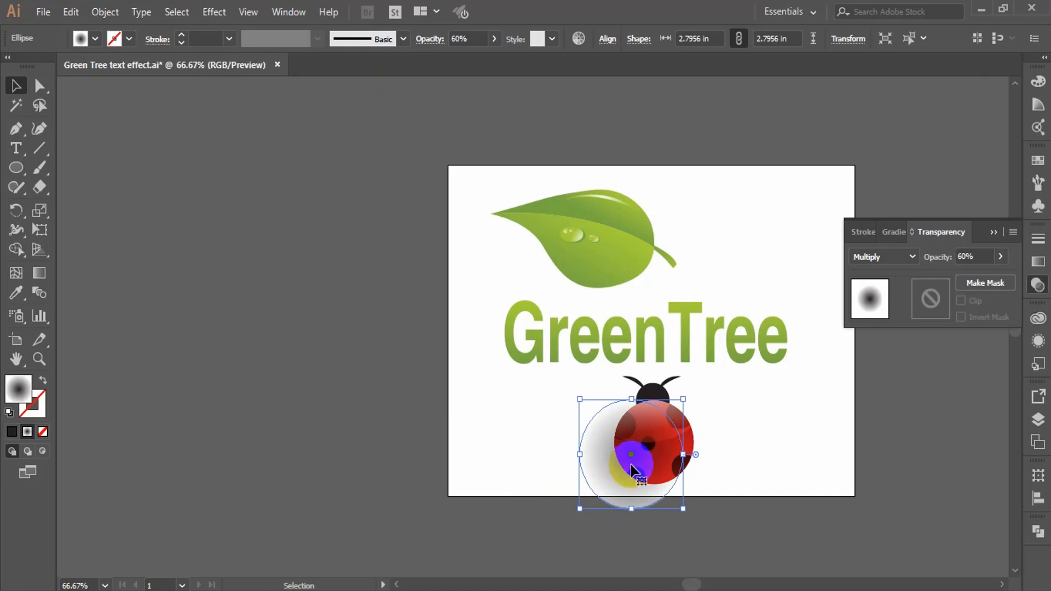
pyautogui.rightClick(628, 470)
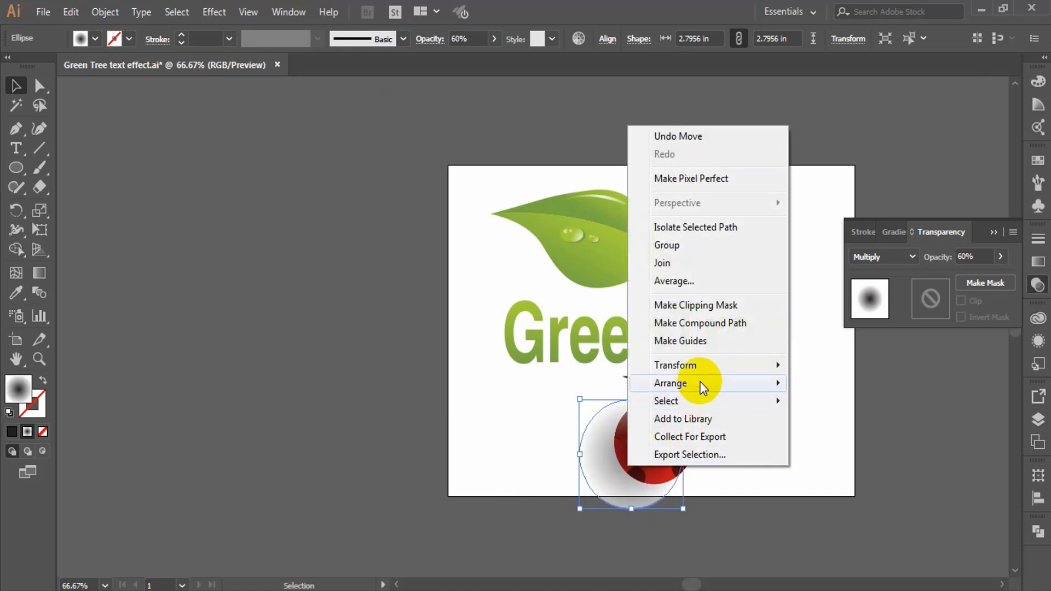
pyautogui.moveTo(703, 388)
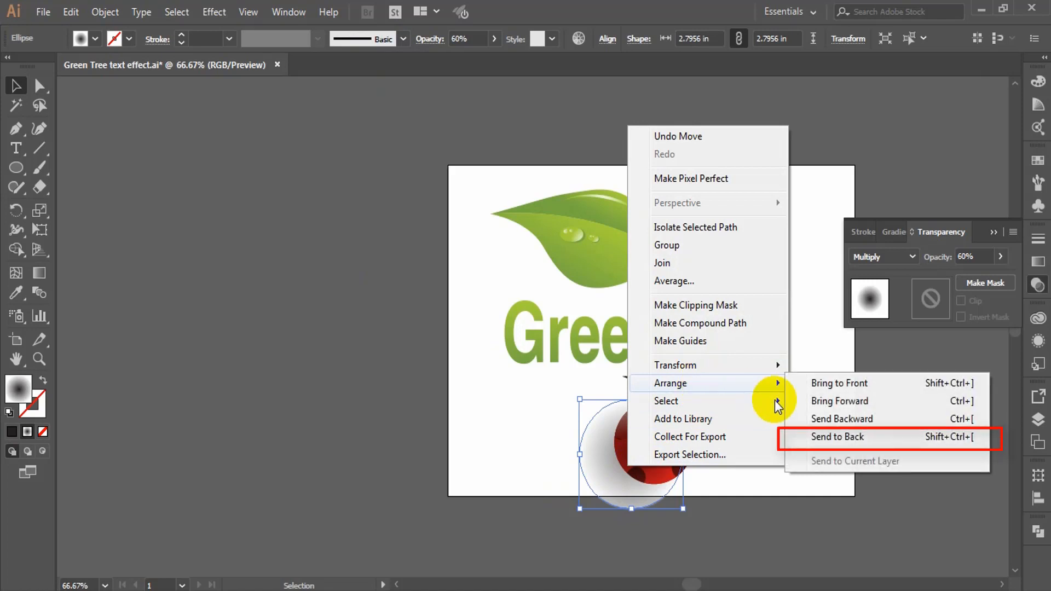
pyautogui.click(832, 434)
pyautogui.click(655, 525)
# Shrink the shadow circle to about 2.24 in across, nudge it against the ladybug's body and set its opacity to 100%
pyautogui.moveTo(614, 492); pyautogui.dragTo(621, 477)
pyautogui.moveTo(693, 492); pyautogui.dragTo(681, 483)
pyautogui.moveTo(606, 458); pyautogui.dragTo(611, 471)
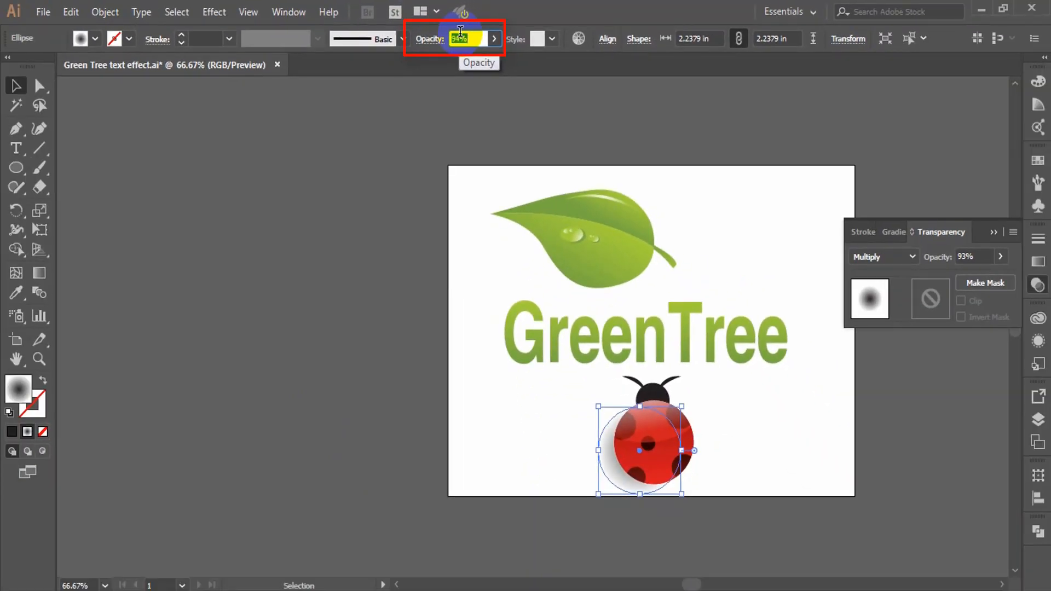
pyautogui.click(334, 377)
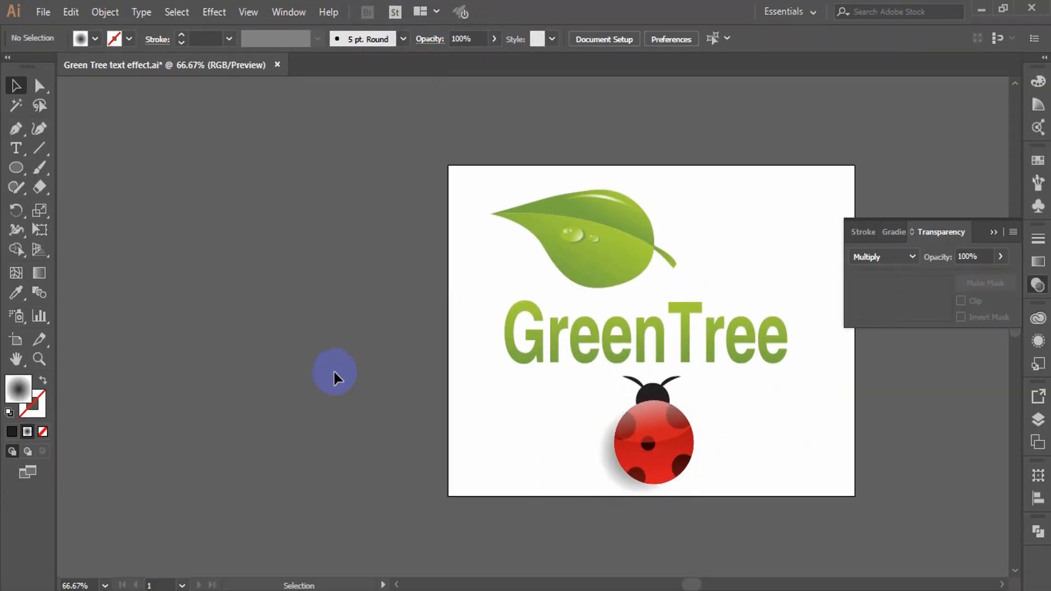
# Group the ladybug with its shadow and move the group up onto the leaf
pyautogui.scroll(-2, 335, 374)
pyautogui.moveTo(725, 422); pyautogui.dragTo(542, 373)
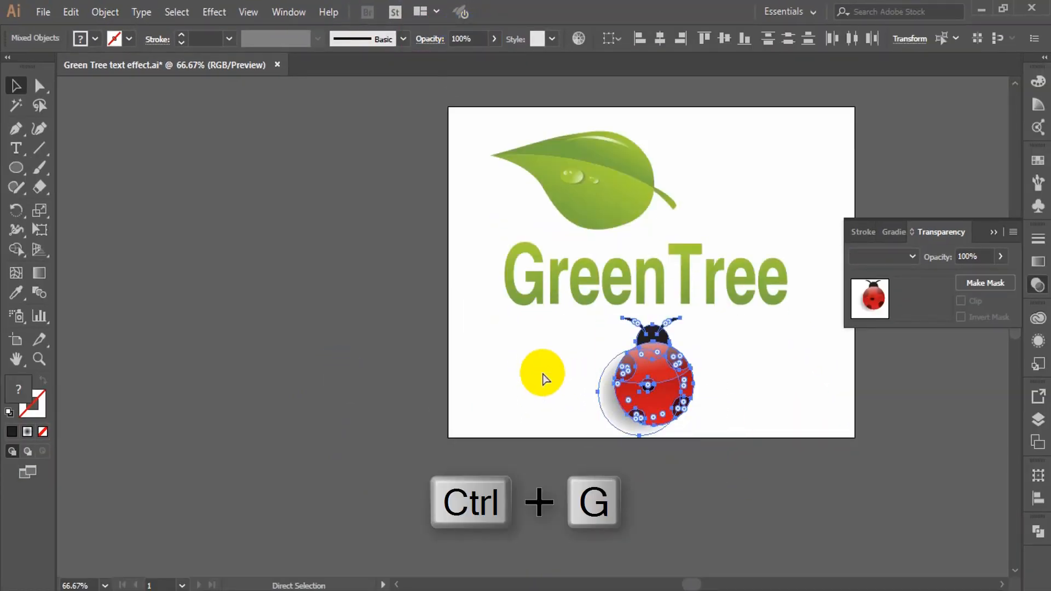
pyautogui.hotkey('ctrl', 'g')
pyautogui.scroll(3, 591, 416)
pyautogui.moveTo(635, 481); pyautogui.dragTo(615, 238)
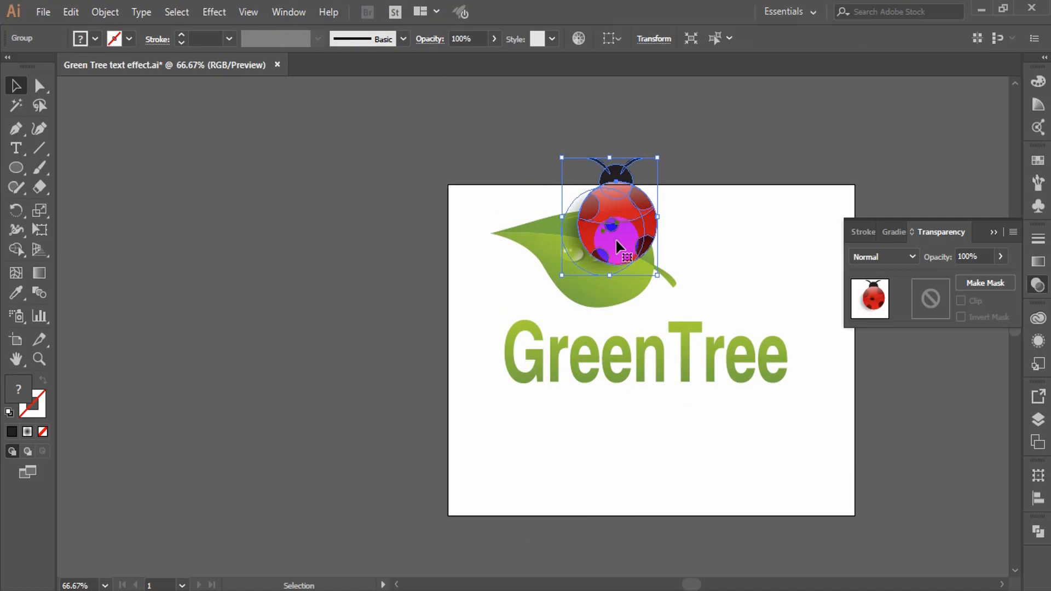
# Scale the ladybug down to a small size and place it on the leaf near the stem
pyautogui.press('z')
pyautogui.click(610, 260)
pyautogui.click(546, 322)
pyautogui.click(544, 318)
pyautogui.click(12, 84)
pyautogui.moveTo(341, 389); pyautogui.dragTo(458, 295)
pyautogui.moveTo(488, 216); pyautogui.dragTo(563, 341)
pyautogui.moveTo(591, 288)
pyautogui.mouseDown()
pyautogui.moveTo(577, 277)
pyautogui.moveTo(595, 276)
pyautogui.mouseUp()
# Scale the leaf and ladybug group down to about half its size and place its stem at the top of the letter G
pyautogui.click(717, 308)
pyautogui.click(585, 342)
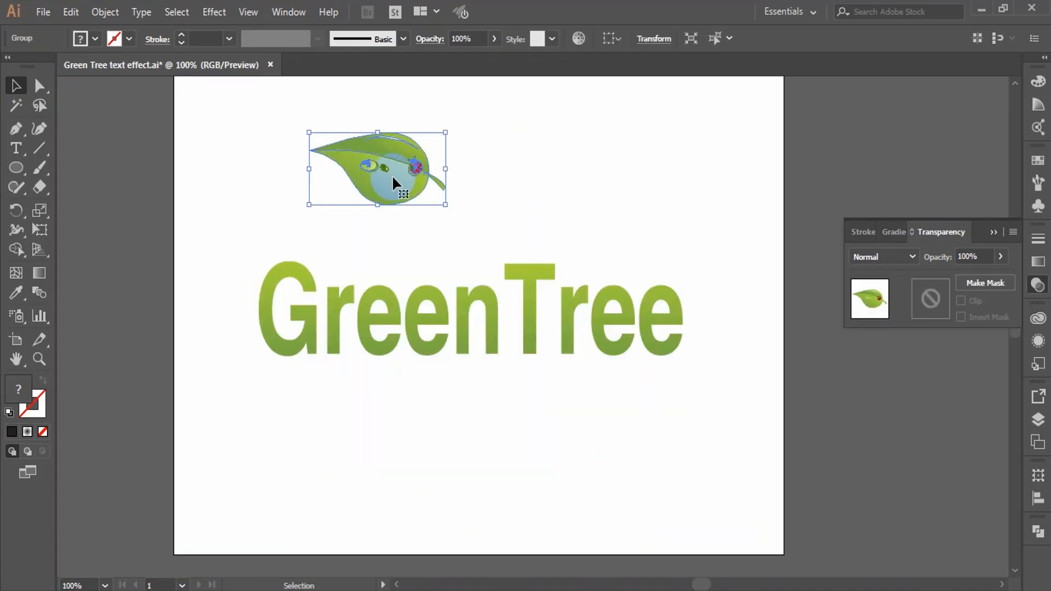
pyautogui.moveTo(394, 181); pyautogui.dragTo(235, 264)
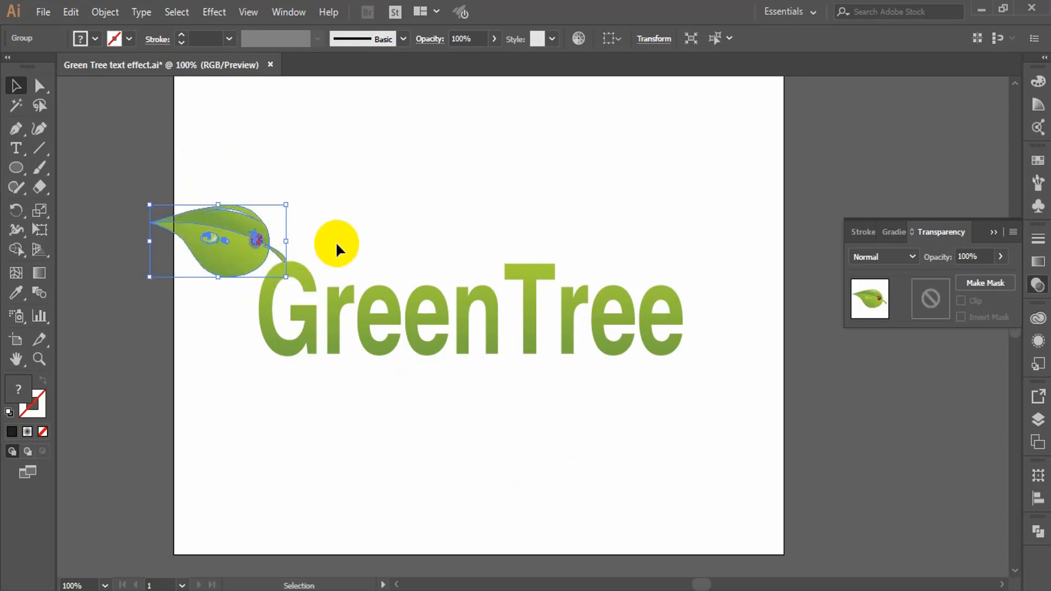
# Nudge the leaf group down at the G, tilt it slightly and send it behind the lettering
pyautogui.press('Down')
pyautogui.press('Down')
pyautogui.press('Down')
pyautogui.press('Down')
pyautogui.press('Down')
pyautogui.press('Down')
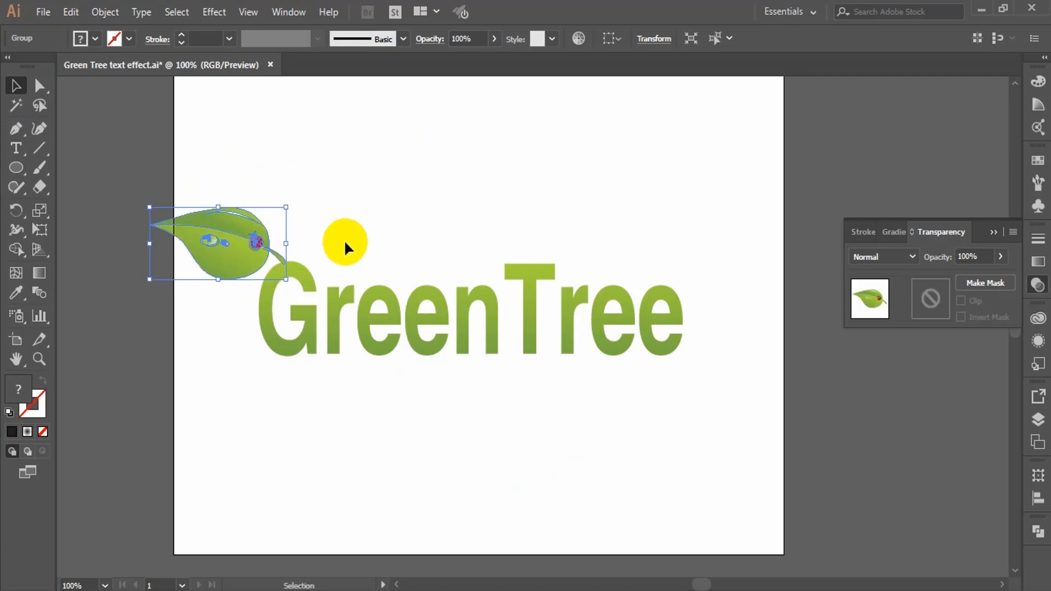
pyautogui.moveTo(287, 197); pyautogui.dragTo(291, 202)
pyautogui.rightClick(244, 235)
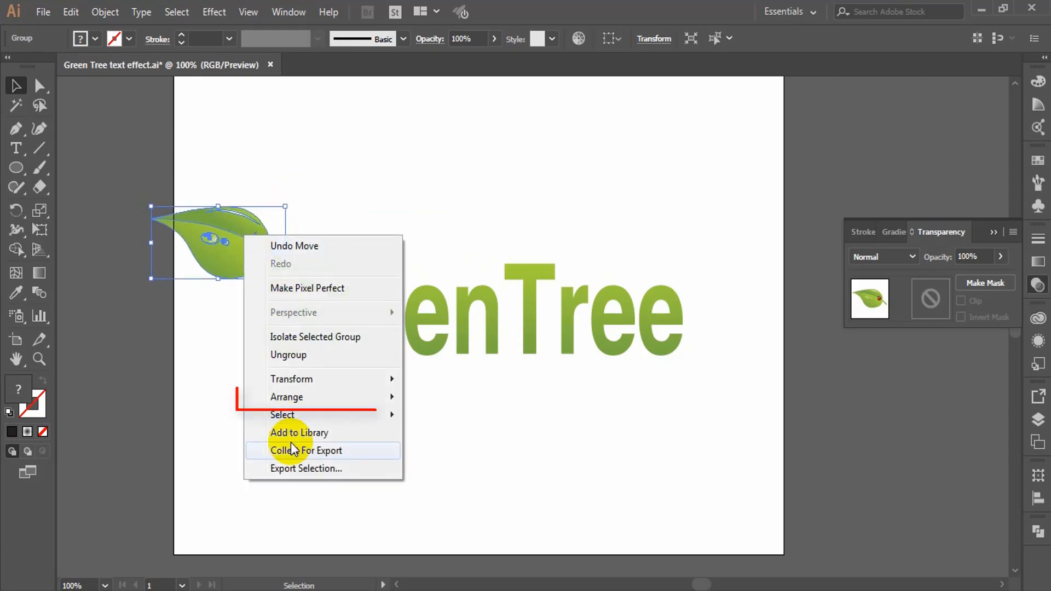
pyautogui.moveTo(301, 398)
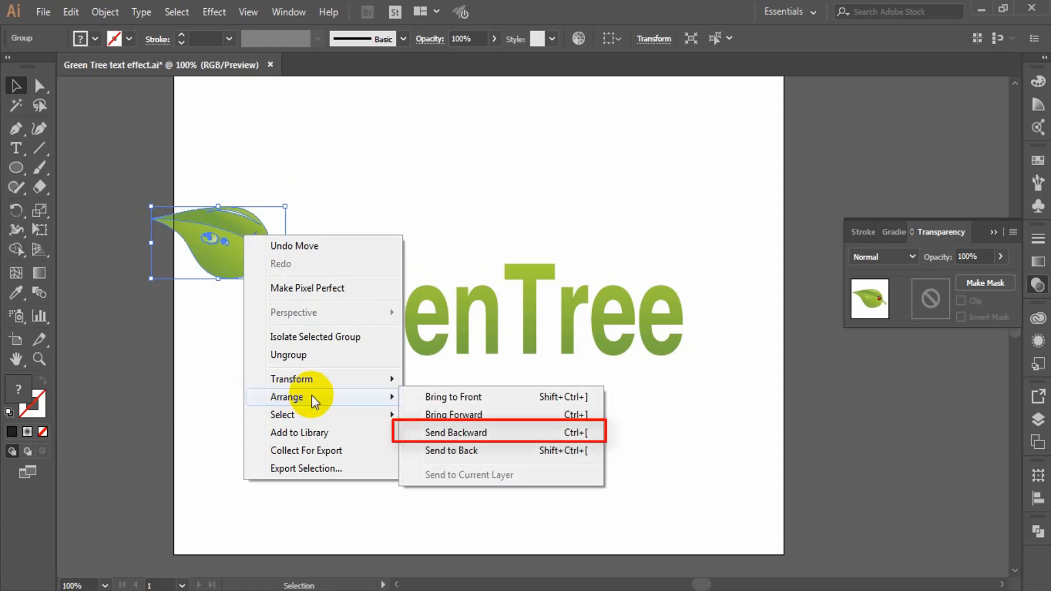
pyautogui.click(547, 452)
# Rotate the leaf group clockwise to a steeper tilt and nudge it so its stem meets the top of the G
pyautogui.moveTo(300, 212)
pyautogui.mouseDown()
pyautogui.moveTo(306, 219)
pyautogui.moveTo(303, 194)
pyautogui.mouseUp()
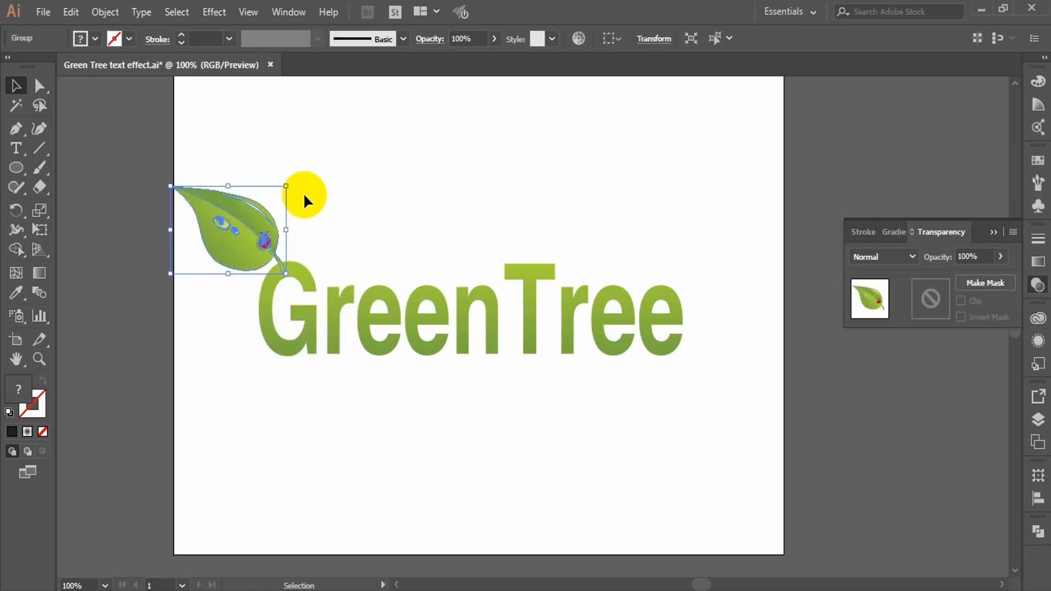
pyautogui.press('Up')
pyautogui.press('Up')
pyautogui.press('Up')
pyautogui.press('Up')
pyautogui.press('Up')
pyautogui.press('Up')
pyautogui.press('Up')
pyautogui.press('Left')
pyautogui.press('Left')
pyautogui.press('Left')
pyautogui.press('Left')
pyautogui.press('Left')
pyautogui.press('Left')
pyautogui.press('Left')
pyautogui.press('Left')
pyautogui.press('Left')
pyautogui.press('Left')
pyautogui.press('Left')
pyautogui.press('Left')
pyautogui.press('Down')
pyautogui.press('Down')
pyautogui.press('Down')
pyautogui.press('Down')
pyautogui.press('Down')
pyautogui.press('Down')
# Duplicate the leaf above the lettering, move its ladybug aside, and scale the leaf copy to about two thirds of its size
pyautogui.click(227, 241)
pyautogui.hotkey('ctrl', 'c')
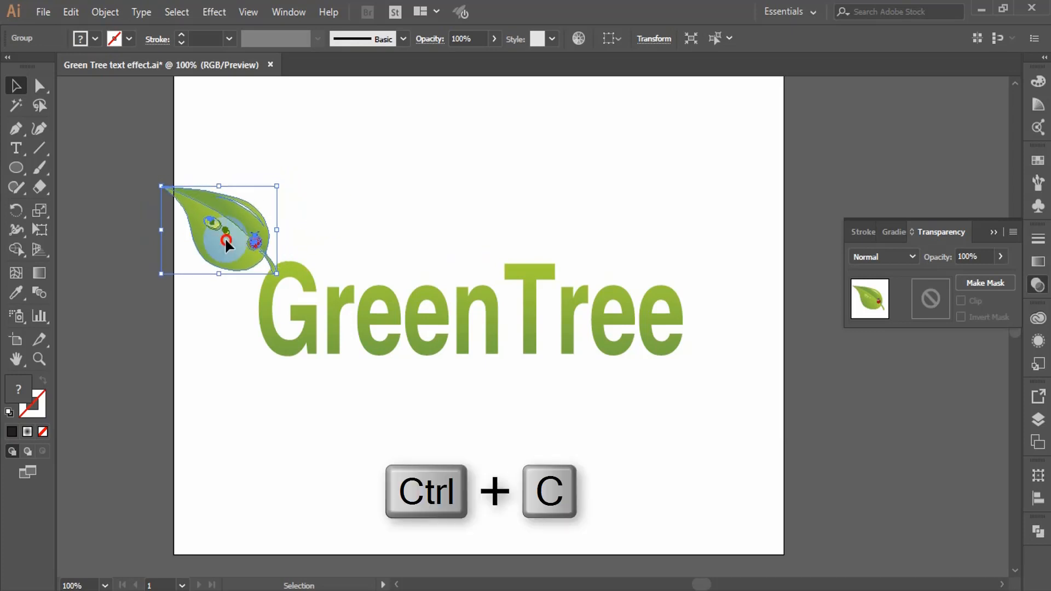
pyautogui.moveTo(226, 240); pyautogui.dragTo(400, 185)
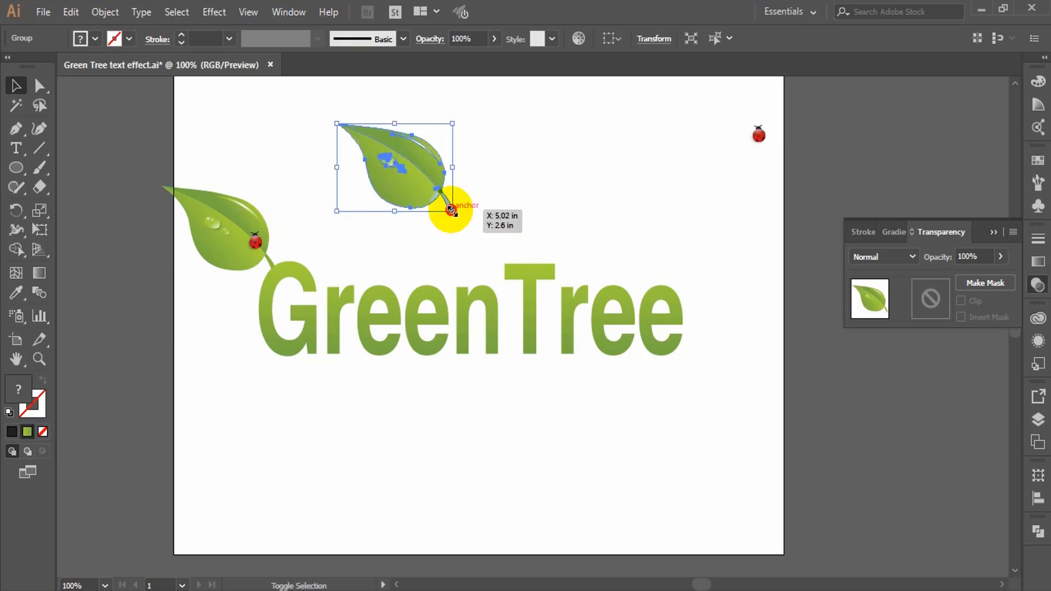
pyautogui.moveTo(452, 211); pyautogui.dragTo(434, 197)
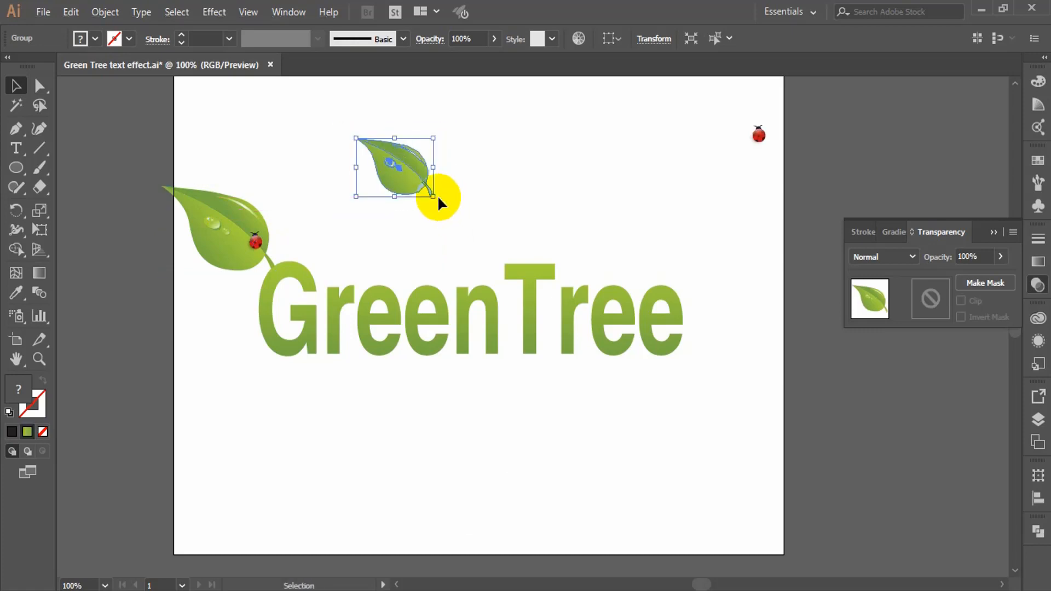
# Reflect the small leaf copy across the vertical axis
pyautogui.rightClick(407, 178)
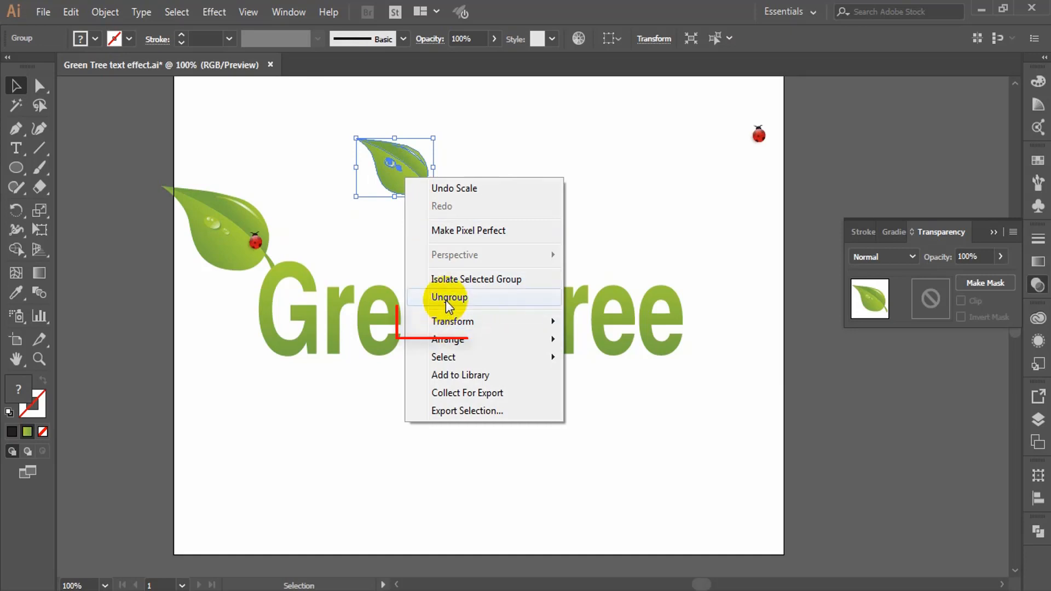
pyautogui.moveTo(453, 328)
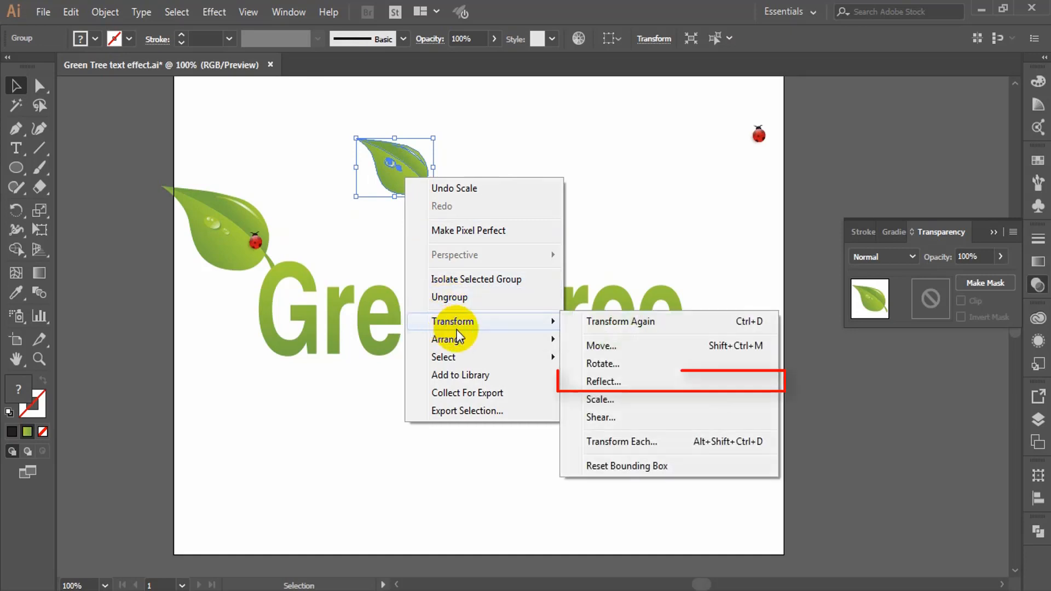
pyautogui.click(695, 380)
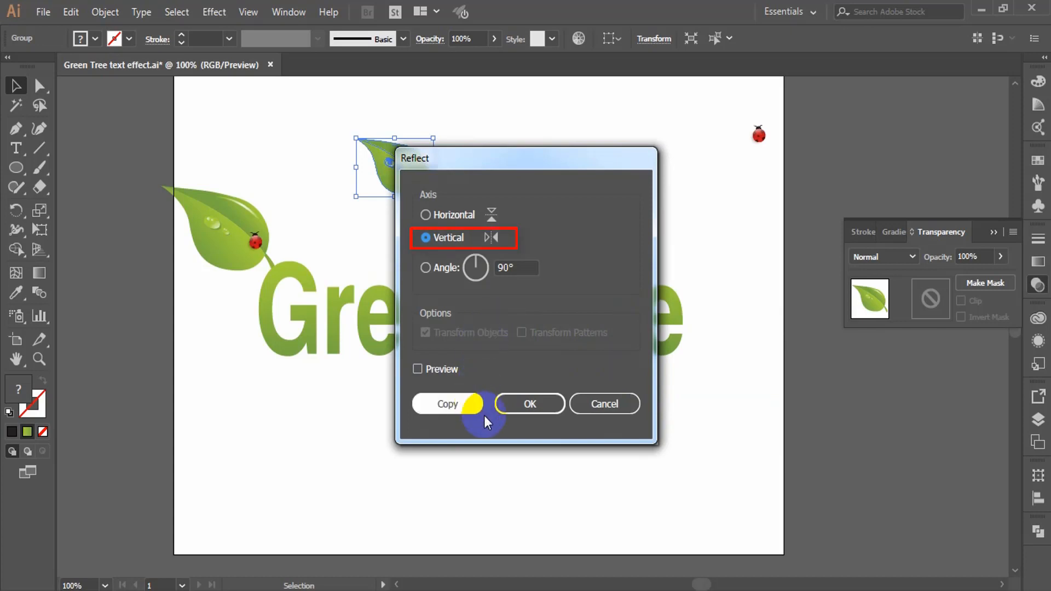
pyautogui.click(512, 405)
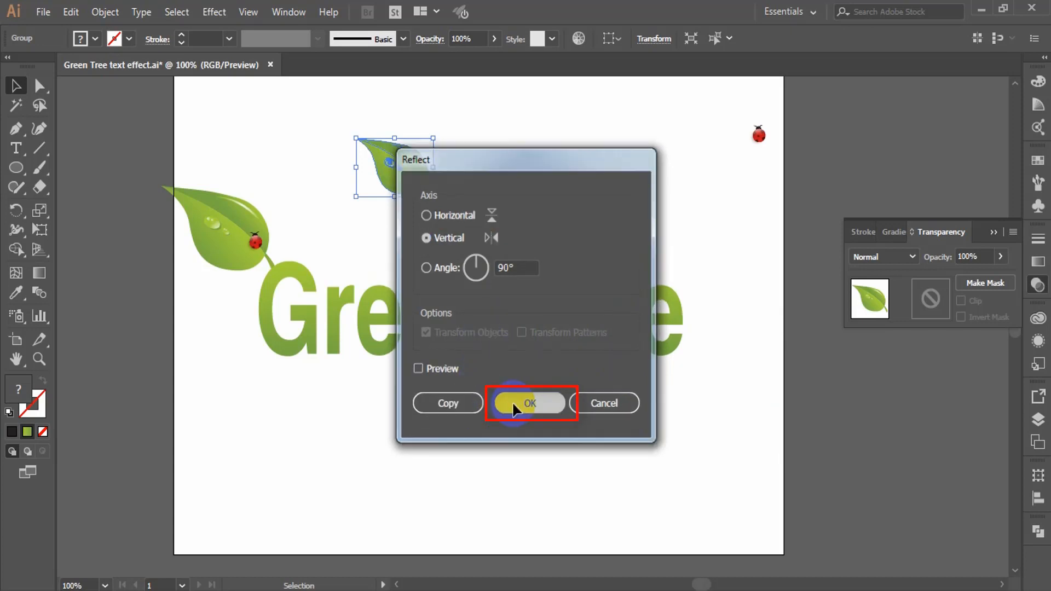
# Place the mirrored leaf's stem at the top of the G beside the large leaf and rotate it more upright
pyautogui.moveTo(377, 166); pyautogui.dragTo(309, 240)
pyautogui.hotkey('ctrl', 'shift', 'a')
pyautogui.click(303, 234)
pyautogui.moveTo(340, 197)
pyautogui.mouseDown()
pyautogui.moveTo(349, 186)
pyautogui.moveTo(339, 186)
pyautogui.mouseUp()
pyautogui.hotkey('ctrl', 'z')
pyautogui.moveTo(294, 250); pyautogui.dragTo(288, 244)
pyautogui.scroll(-1, 325, 187)
# Duplicate the mirrored leaf onto the top of the first r and shrink the copy to about three quarters
pyautogui.moveTo(304, 184); pyautogui.dragTo(379, 212)
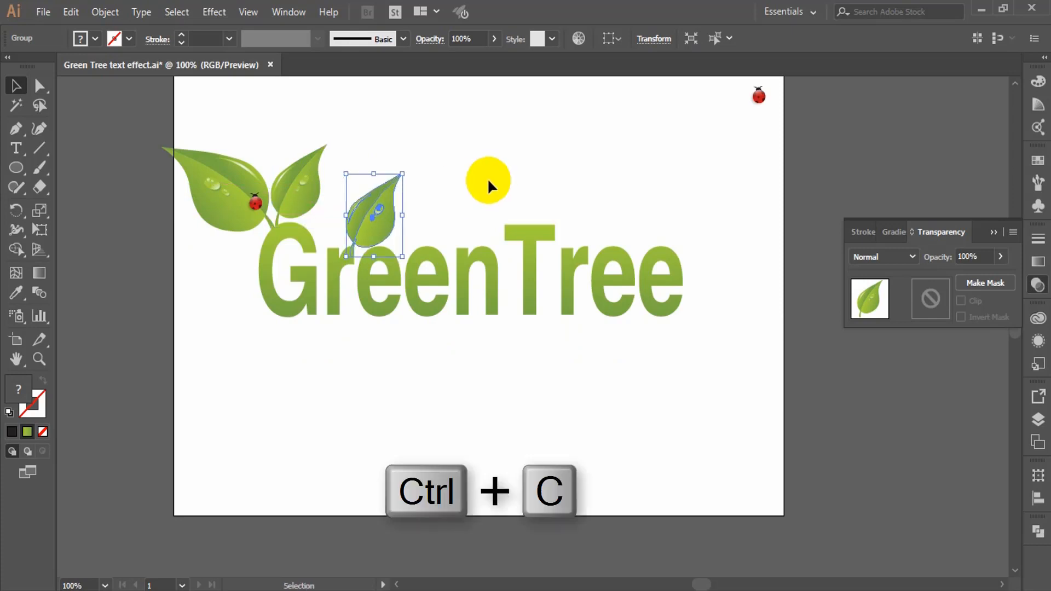
pyautogui.moveTo(402, 257); pyautogui.dragTo(395, 247)
pyautogui.hotkey('ctrl', 'shift', 'a')
pyautogui.moveTo(363, 218); pyautogui.dragTo(353, 219)
# Duplicate the G's mirrored leaf at the upper left corner of the T and reflect it across the vertical axis
pyautogui.hotkey('ctrl', 'v')
pyautogui.scroll(-1, 442, 353)
pyautogui.moveTo(300, 143); pyautogui.dragTo(487, 157)
pyautogui.rightClick(459, 127)
pyautogui.moveTo(507, 270)
pyautogui.click(665, 331)
pyautogui.click(528, 436)
pyautogui.click(573, 137)
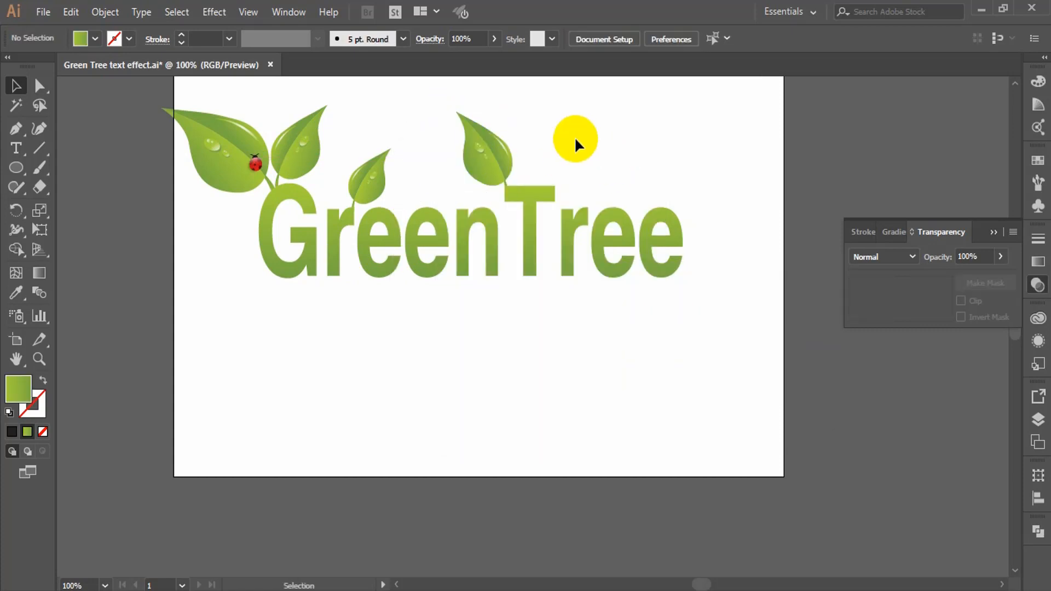
# Duplicate the small leaf on the first r onto the top of the r in "Tree"
pyautogui.scroll(2, 608, 235)
pyautogui.moveTo(368, 260); pyautogui.dragTo(602, 262)
pyautogui.click(645, 232)
pyautogui.scroll(-1, 645, 232)
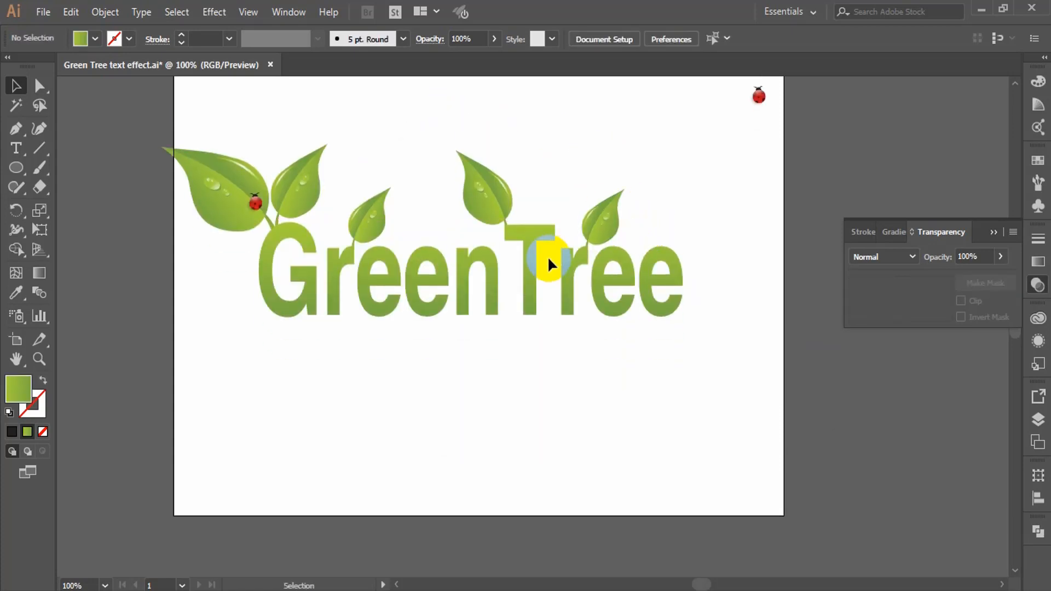
# Rotate the T's leaf counterclockwise to lean outward and set its stem on the T's upper left corner
pyautogui.click(496, 206)
pyautogui.moveTo(516, 146); pyautogui.dragTo(499, 137)
pyautogui.moveTo(492, 203); pyautogui.dragTo(482, 222)
pyautogui.click(586, 148)
pyautogui.scroll(1, 576, 396)
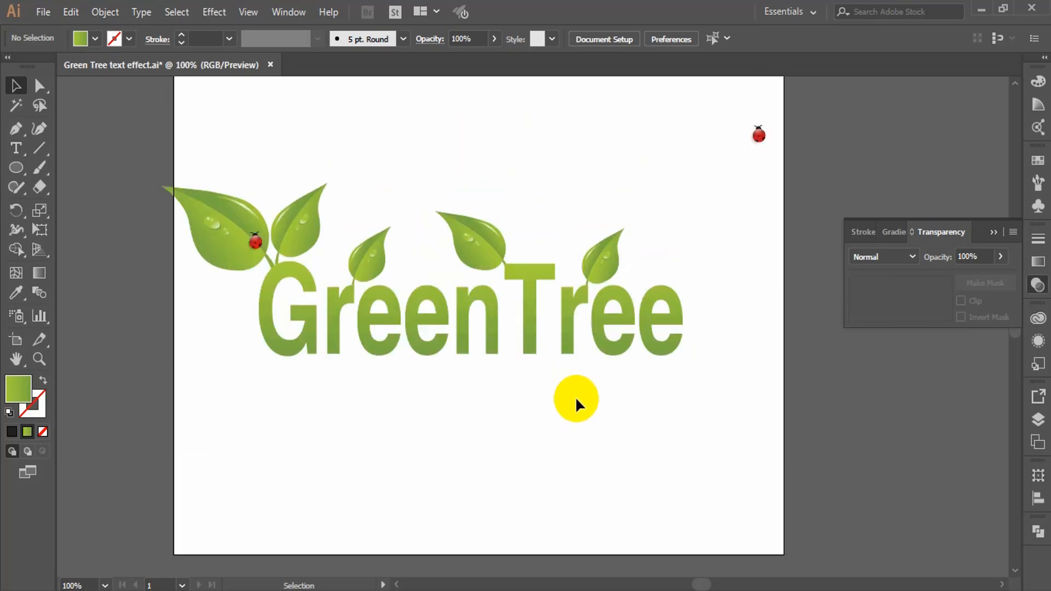
# Duplicate the first r's leaf, shrink the copy to about half, and place it on the T beside the larger leaf
pyautogui.moveTo(355, 257); pyautogui.dragTo(685, 263)
pyautogui.click(710, 290)
pyautogui.click(660, 290)
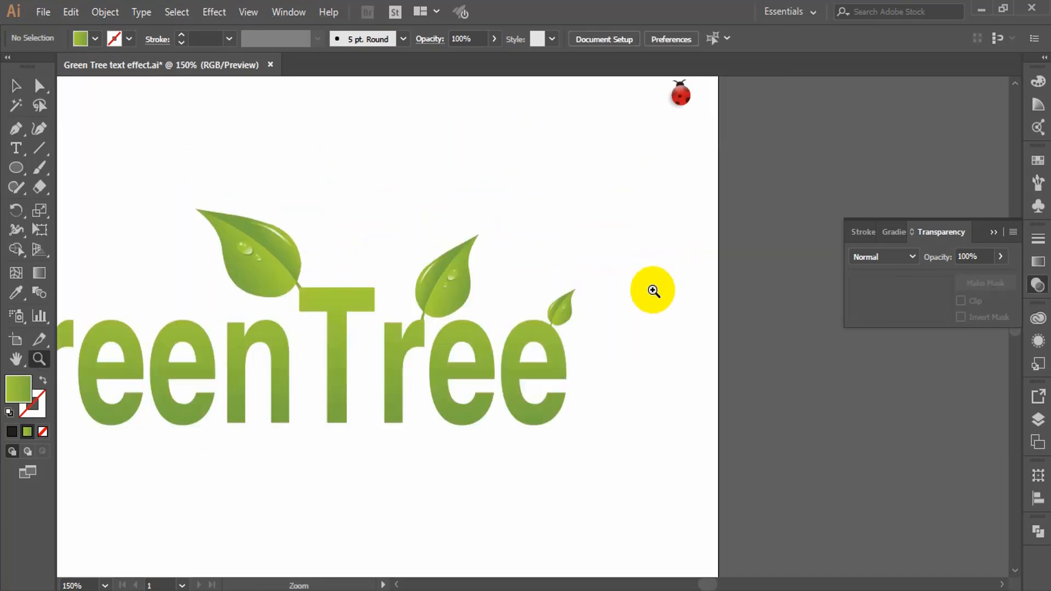
pyautogui.click(432, 292)
pyautogui.click(17, 85)
pyautogui.moveTo(705, 351); pyautogui.dragTo(375, 304)
pyautogui.moveTo(400, 268); pyautogui.dragTo(408, 277)
pyautogui.click(407, 275)
# Draw a thin curved green tendril with the Pen tool, growing outward from the lower left curve of the G
pyautogui.hotkey('ctrl', '0')
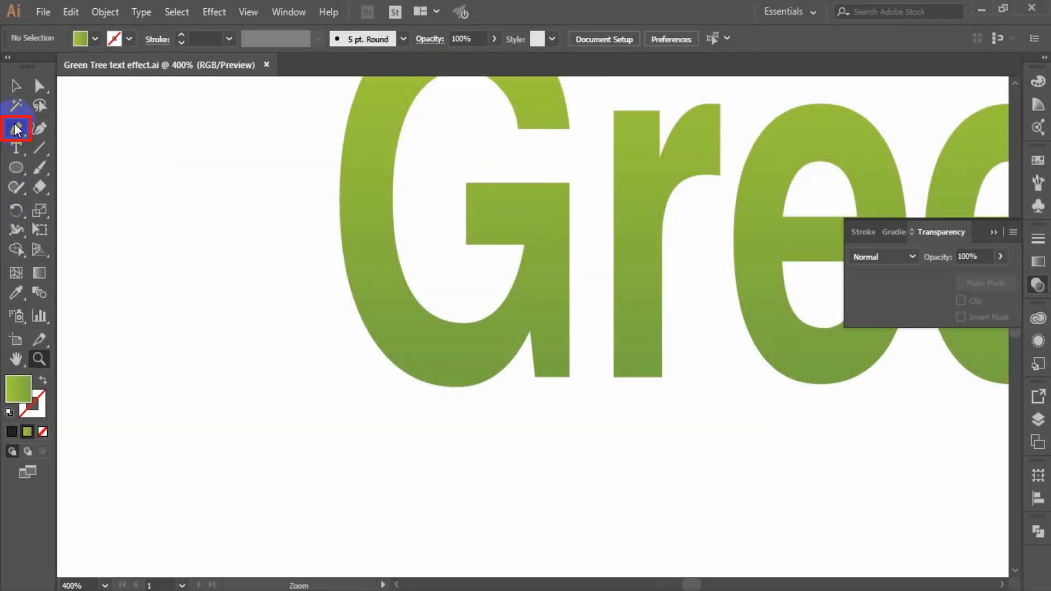
pyautogui.click(15, 129)
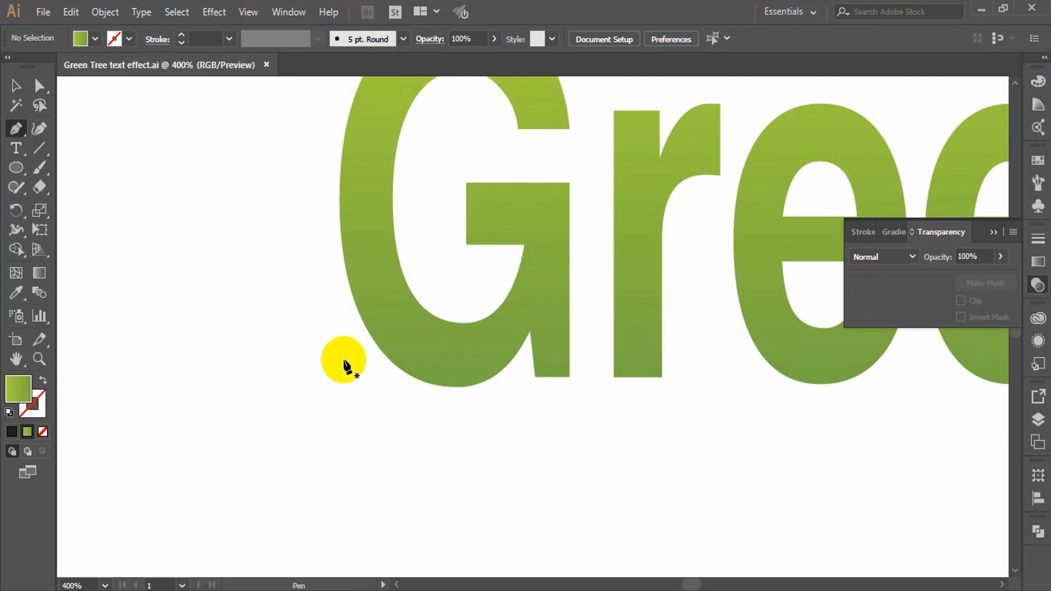
pyautogui.click(390, 360)
pyautogui.moveTo(329, 319); pyautogui.dragTo(289, 308)
pyautogui.click(258, 331)
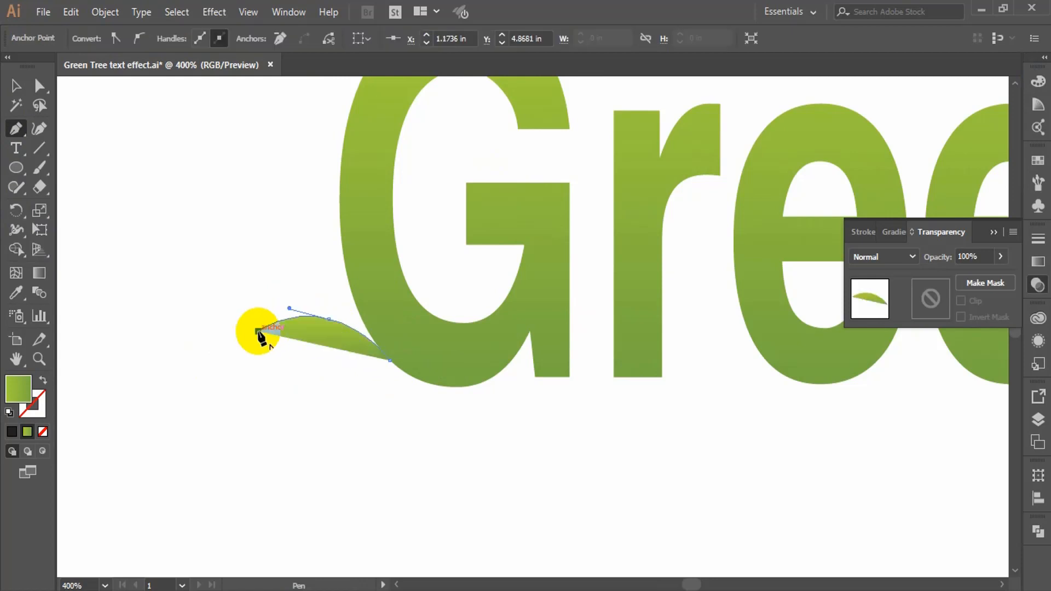
pyautogui.moveTo(351, 338)
pyautogui.mouseDown()
pyautogui.moveTo(383, 371)
pyautogui.moveTo(434, 387)
pyautogui.mouseUp()
pyautogui.click(390, 360)
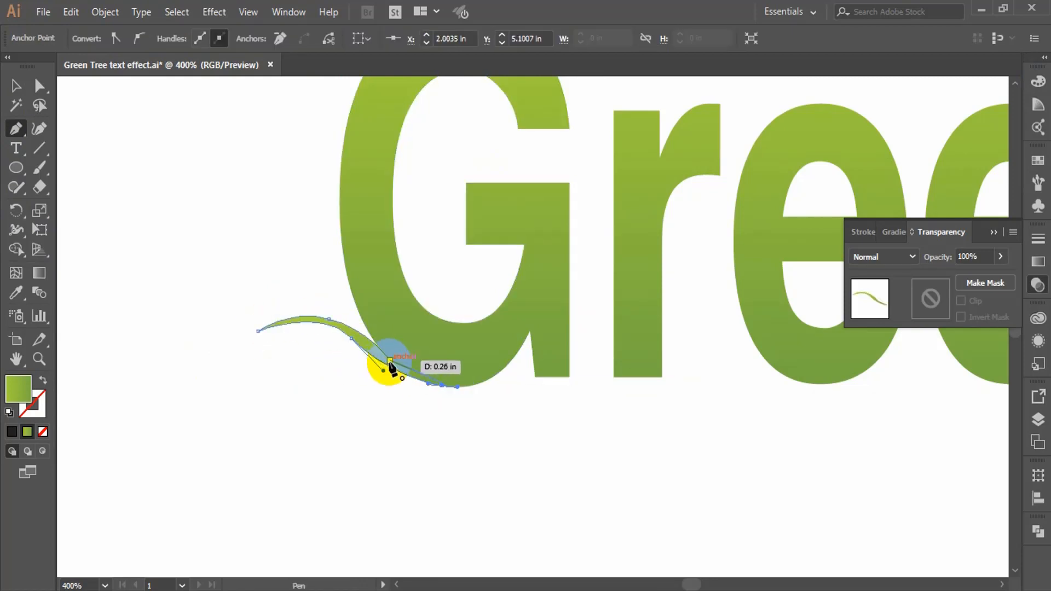
pyautogui.click(16, 85)
pyautogui.click(162, 151)
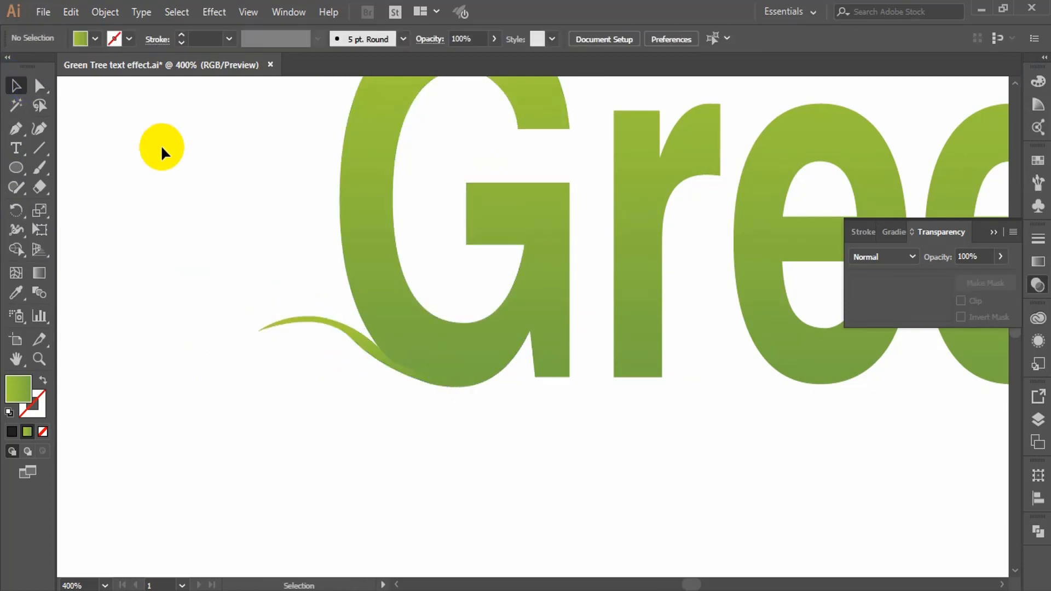
# Send the tendril to the back, behind the letter G
pyautogui.click(357, 332)
pyautogui.rightClick(358, 342)
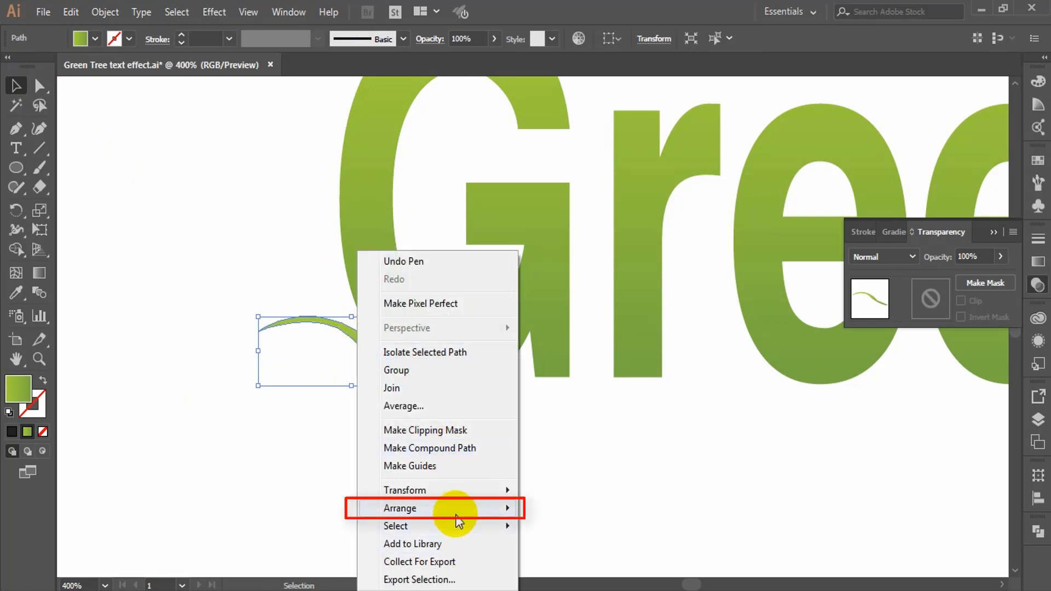
pyautogui.moveTo(457, 517)
pyautogui.click(593, 559)
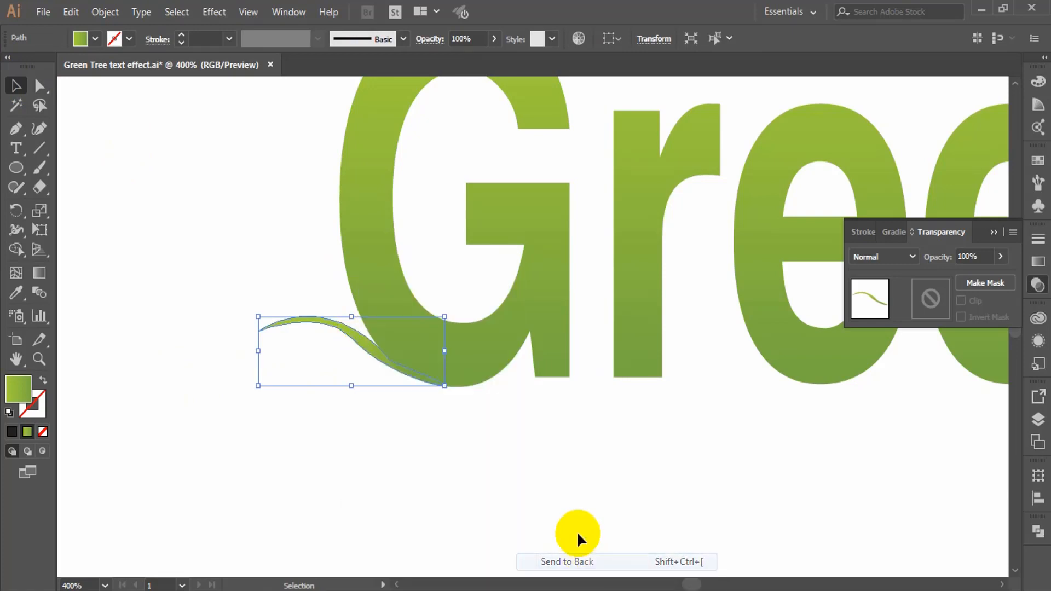
pyautogui.click(569, 504)
# Duplicate the G's tendril below the word "Tree" and reflect the copy across the vertical axis
pyautogui.press('z')
pyautogui.keyDown('alt'); pyautogui.click(584, 343); pyautogui.keyUp('alt')
pyautogui.keyDown('alt'); pyautogui.click(585, 342); pyautogui.keyUp('alt')
pyautogui.keyDown('alt'); pyautogui.click(596, 343); pyautogui.keyUp('alt')
pyautogui.moveTo(611, 341); pyautogui.dragTo(435, 347)
pyautogui.click(23, 82)
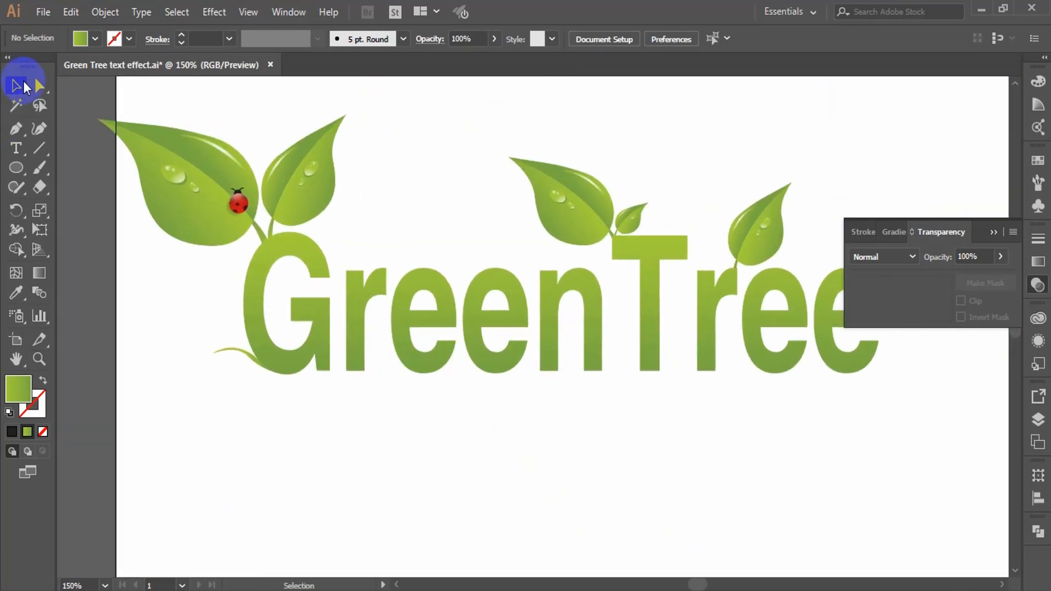
pyautogui.moveTo(230, 347); pyautogui.dragTo(731, 435)
pyautogui.rightClick(730, 433)
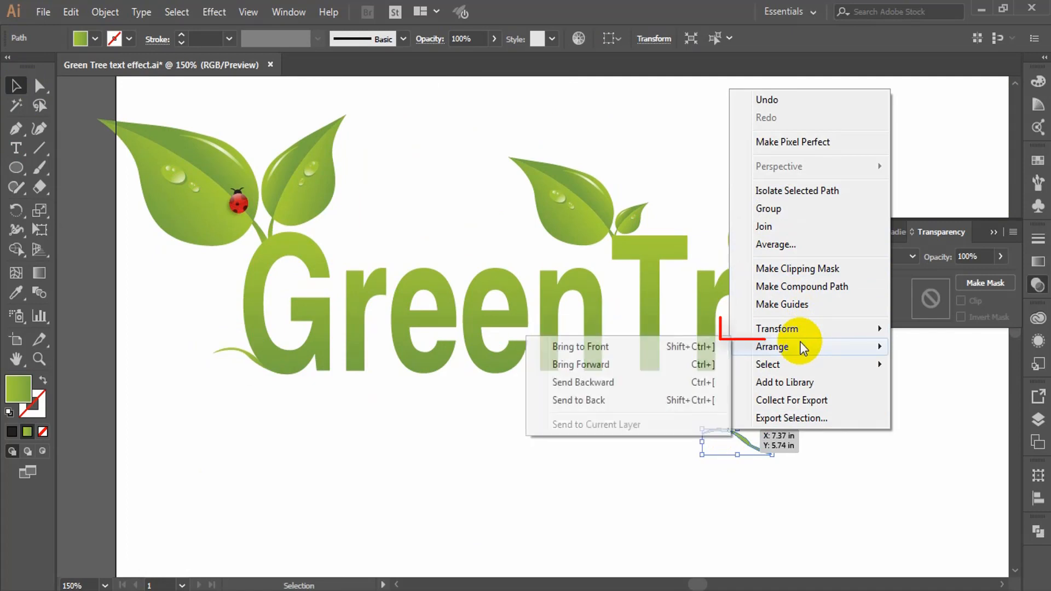
pyautogui.moveTo(792, 329)
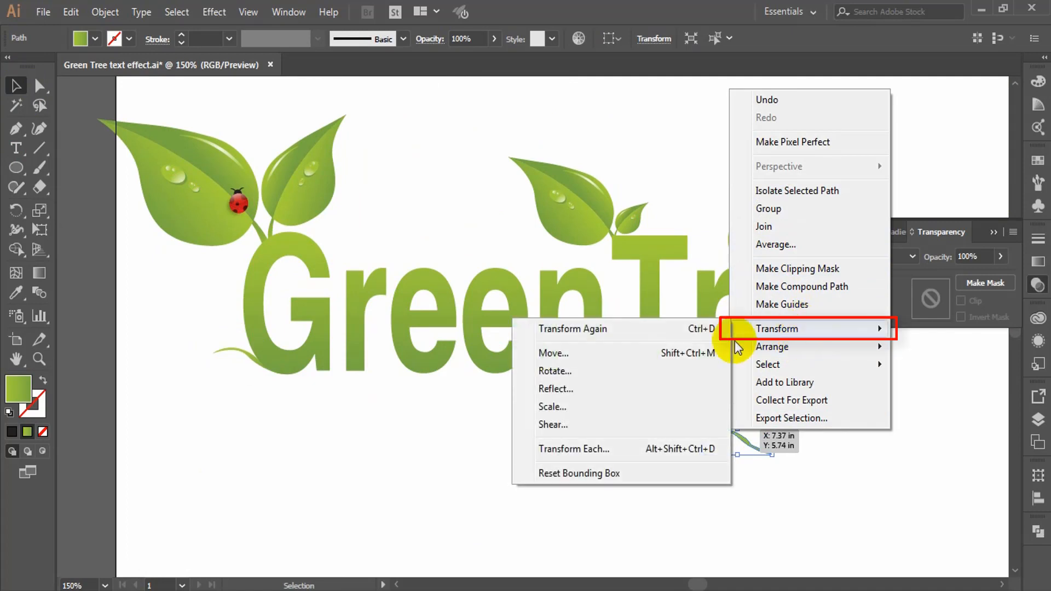
pyautogui.click(570, 387)
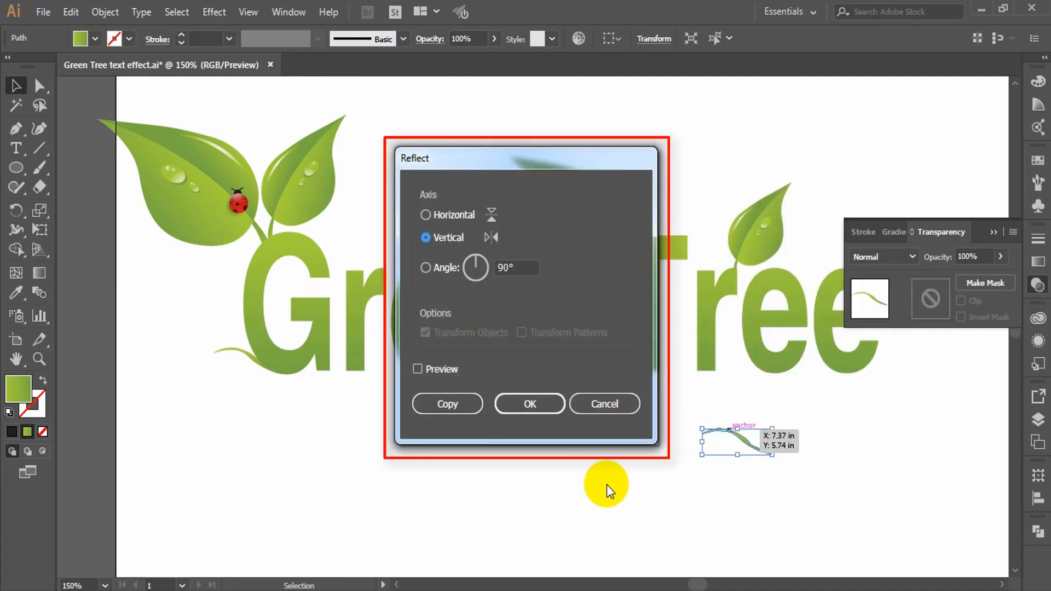
pyautogui.click(514, 412)
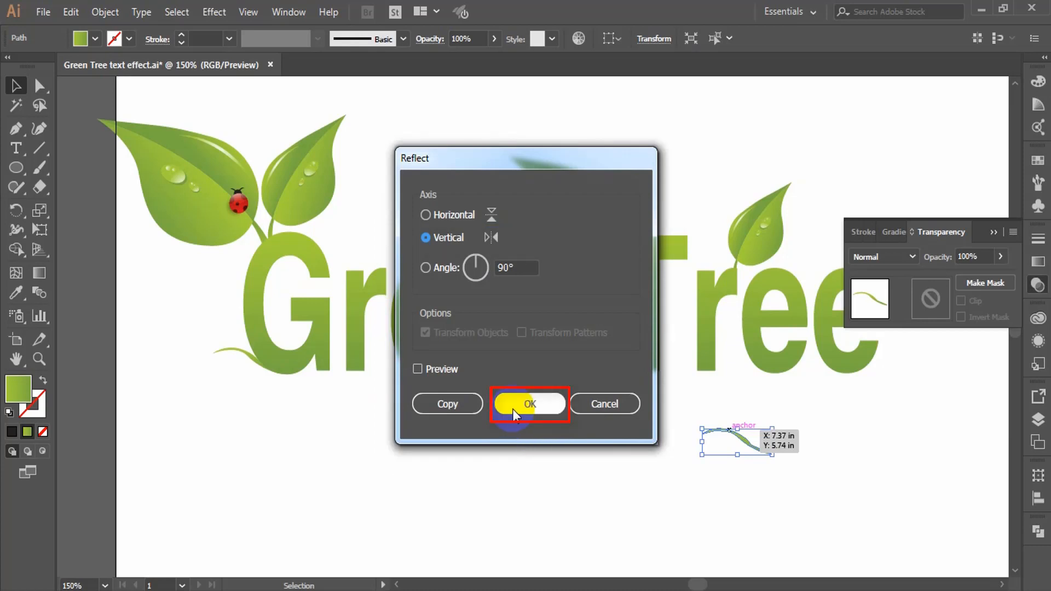
pyautogui.click(660, 471)
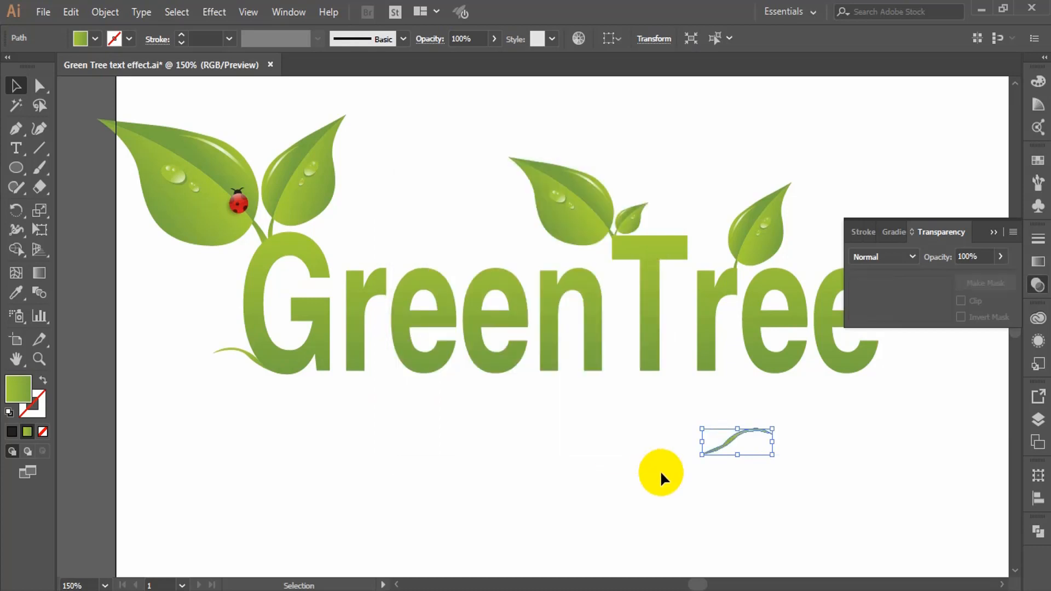
# Place the mirrored tendril at the lower right of the last e and duplicate it onto the top of the first e
pyautogui.moveTo(726, 445); pyautogui.dragTo(871, 363)
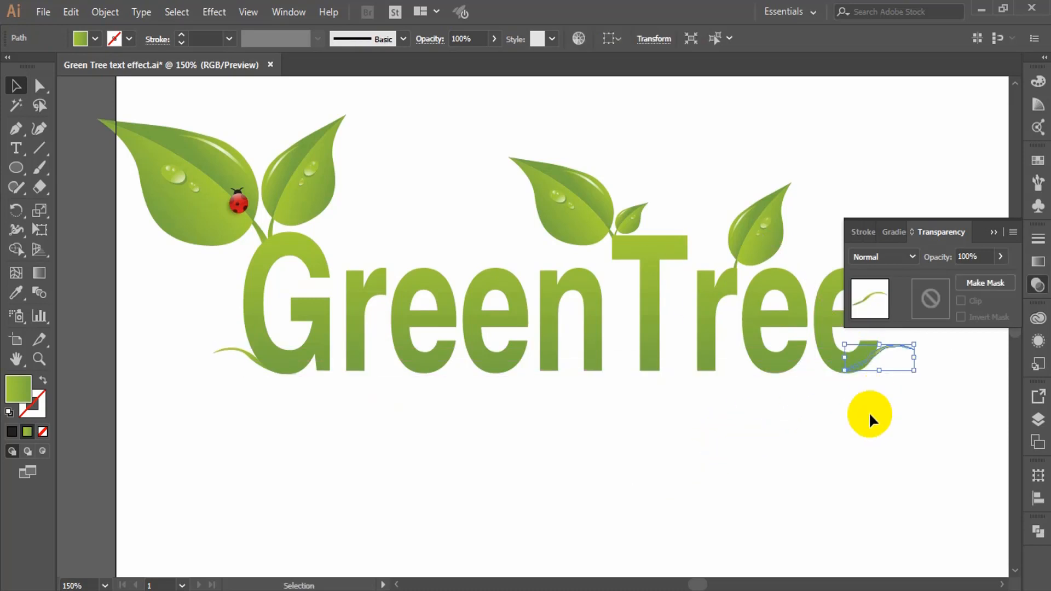
pyautogui.click(869, 411)
pyautogui.scroll(3, 873, 465)
pyautogui.scroll(1, 878, 492)
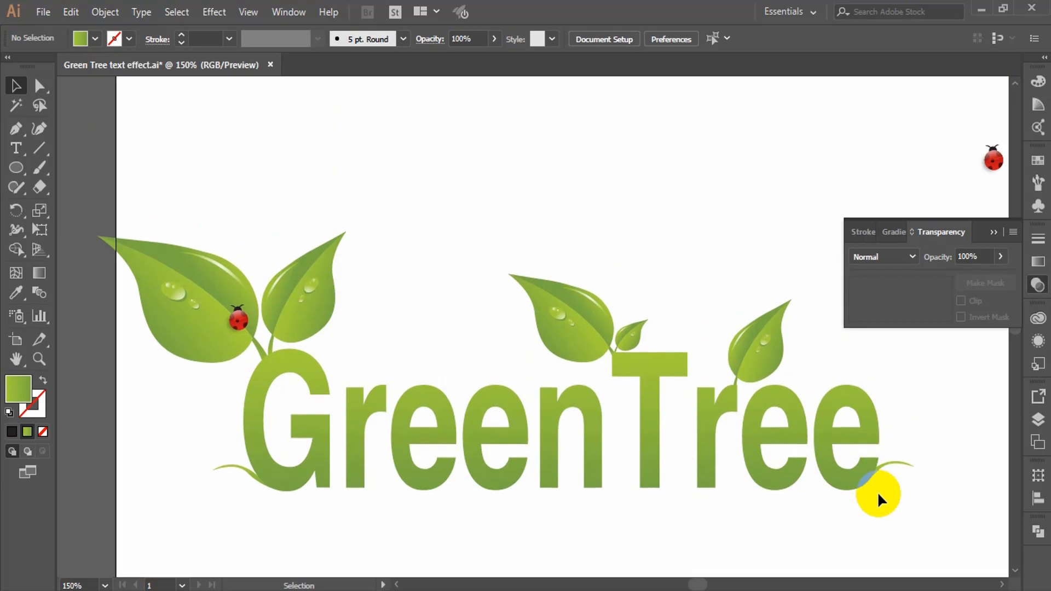
pyautogui.moveTo(872, 497); pyautogui.dragTo(429, 406)
pyautogui.click(416, 307)
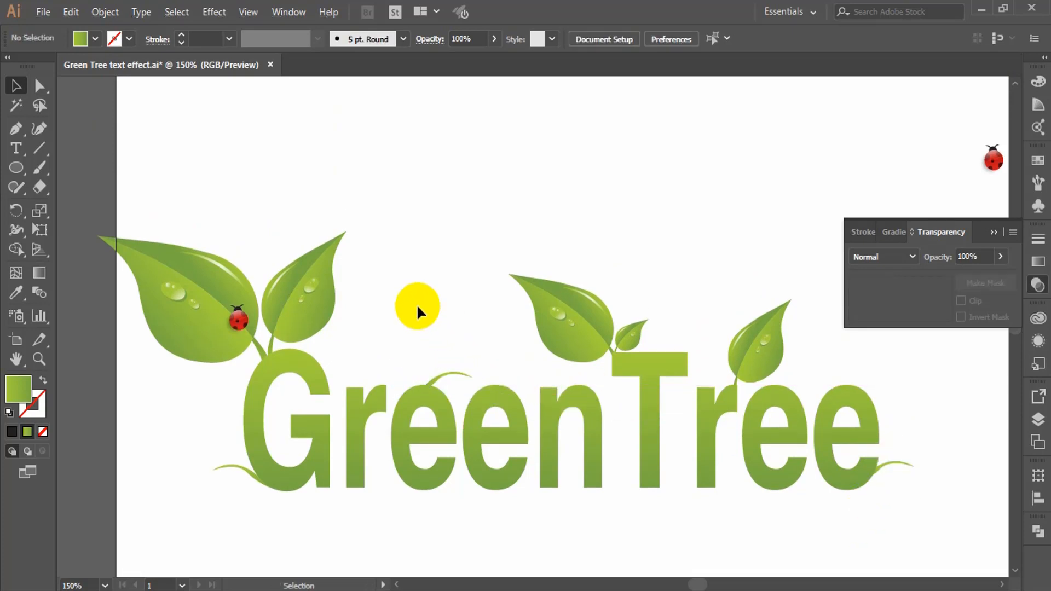
# Draw a short thin blade with the Pen tool, growing leftward from the right end of the G's crossbar
pyautogui.press('z')
pyautogui.click(310, 407)
pyautogui.click(554, 349)
pyautogui.click(555, 349)
pyautogui.click(15, 135)
pyautogui.click(504, 270)
pyautogui.moveTo(436, 248); pyautogui.dragTo(415, 255)
pyautogui.hotkey('ctrl', 'z')
pyautogui.hotkey('ctrl', 'z')
pyautogui.click(450, 253)
pyautogui.click(499, 282)
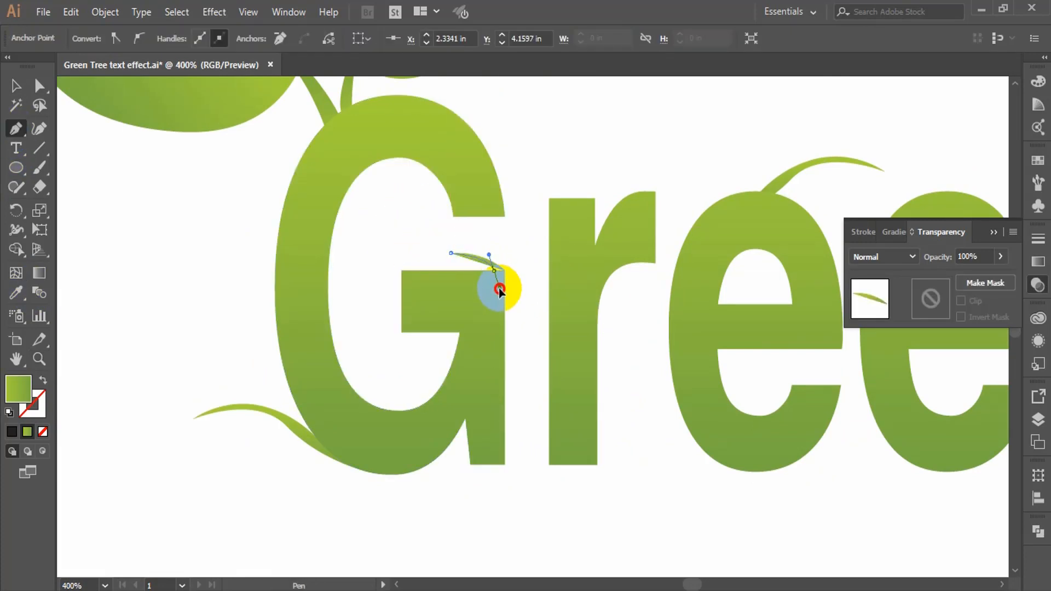
pyautogui.keyDown('ctrl'); pyautogui.click(117, 141); pyautogui.keyUp('ctrl')
pyautogui.press('v')
pyautogui.click(484, 266)
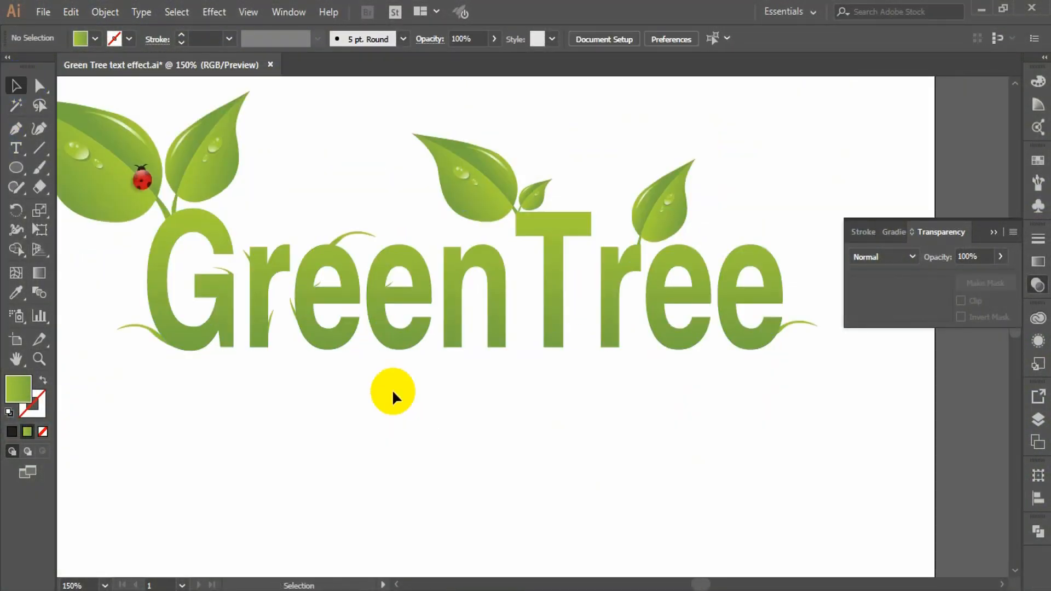
# Duplicate the tendril and thin blades of the first e in "Green" onto the last e of "Tree"
pyautogui.moveTo(345, 403); pyautogui.dragTo(289, 197)
pyautogui.keyDown('shift'); pyautogui.click(340, 339); pyautogui.keyUp('shift')
pyautogui.moveTo(296, 315); pyautogui.dragTo(730, 323)
pyautogui.click(692, 436)
# Send the curved tendril on top of the last e in "Tree" to the back, behind the letter
pyautogui.rightClick(771, 234)
pyautogui.moveTo(792, 492)
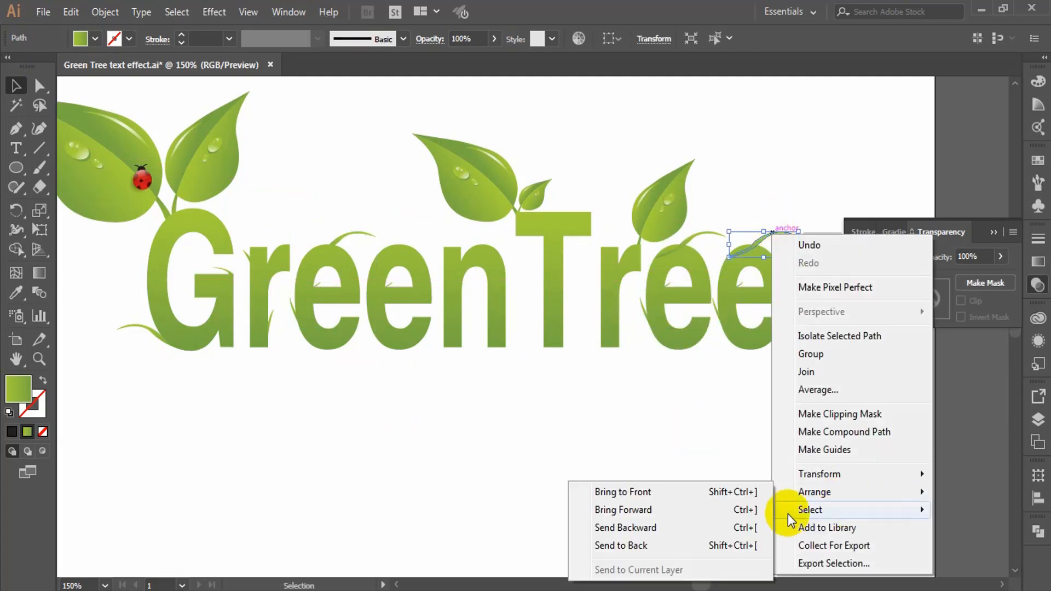
pyautogui.click(703, 545)
pyautogui.click(665, 454)
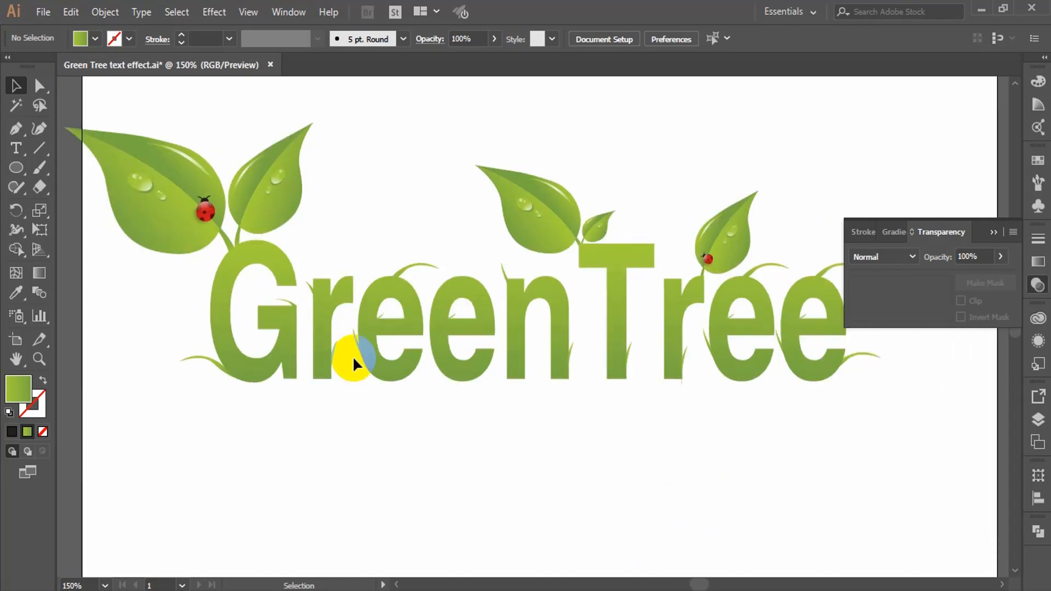
# Copy the droplets from the smaller leaf above the G into the blank area below the G
pyautogui.click(278, 176)
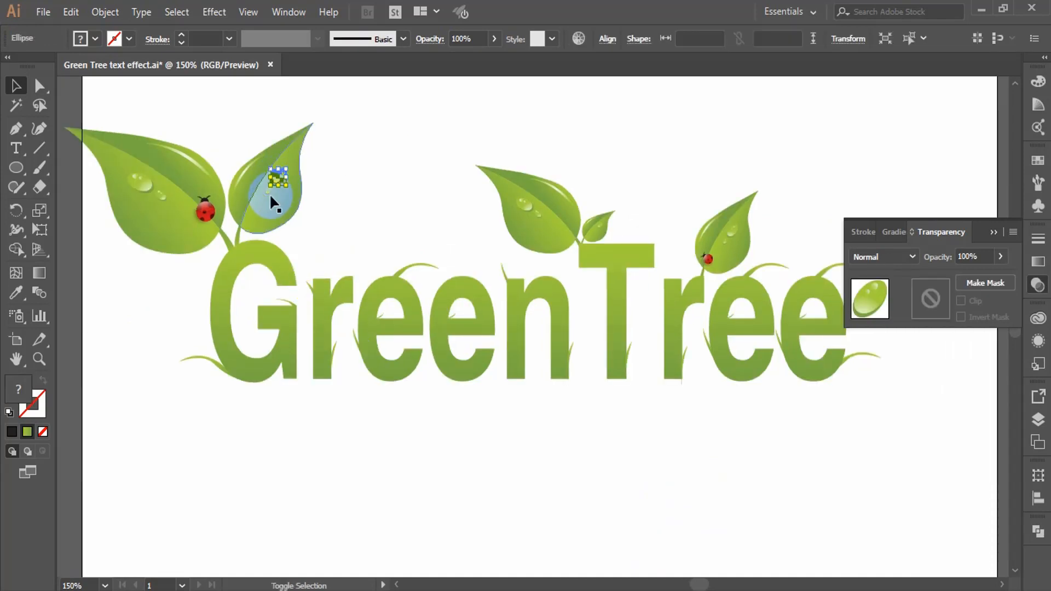
pyautogui.click(334, 190)
pyautogui.moveTo(279, 178); pyautogui.dragTo(211, 460)
pyautogui.hotkey('ctrl', 'c')
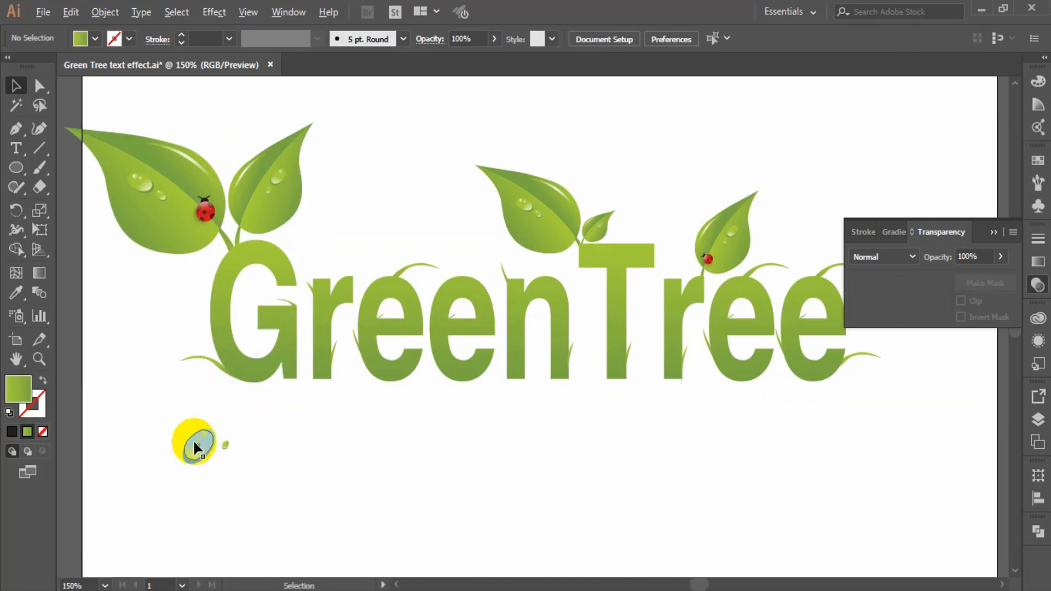
# Duplicate the large and small droplets, group the copies, and place the small pair on the upper left curve of the G
pyautogui.moveTo(195, 443); pyautogui.dragTo(308, 423)
pyautogui.hotkey('ctrl', 'g')
pyautogui.click(350, 465)
pyautogui.moveTo(324, 436); pyautogui.dragTo(230, 272)
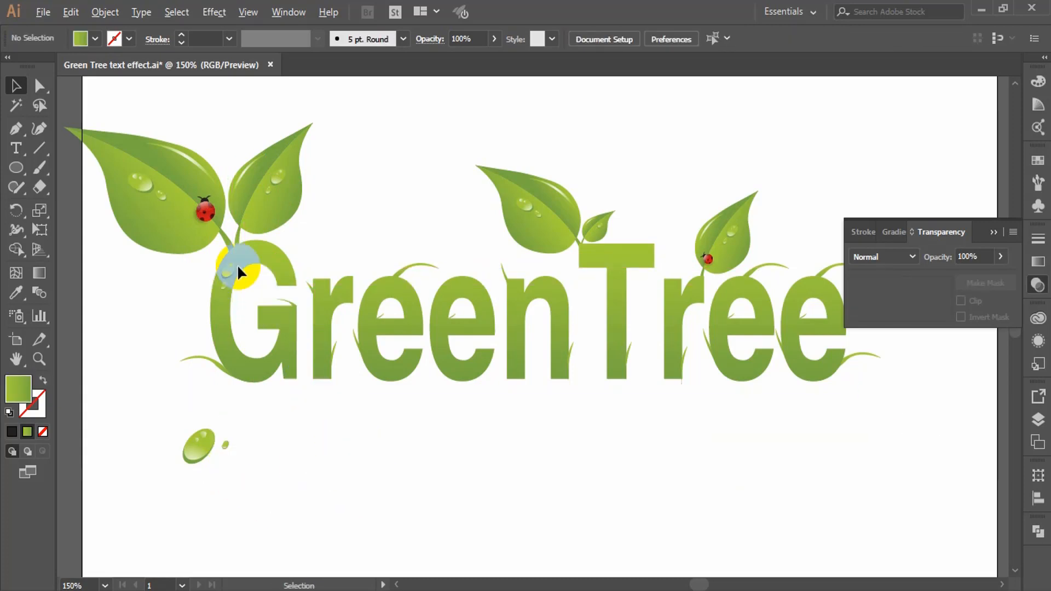
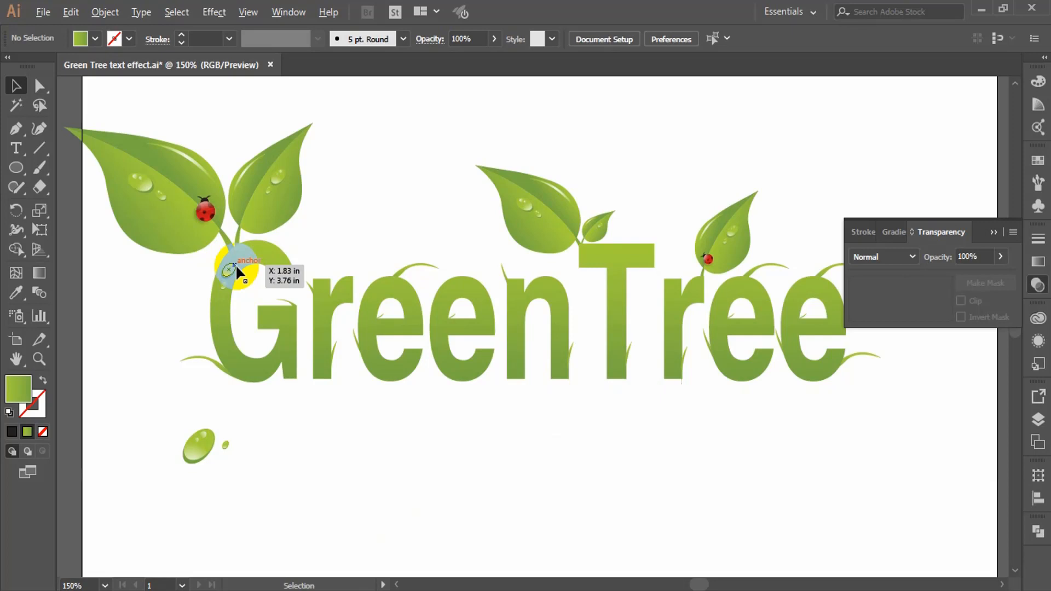
# Bring the droplet pair on the G to the front
pyautogui.click(226, 268)
pyautogui.rightClick(225, 269)
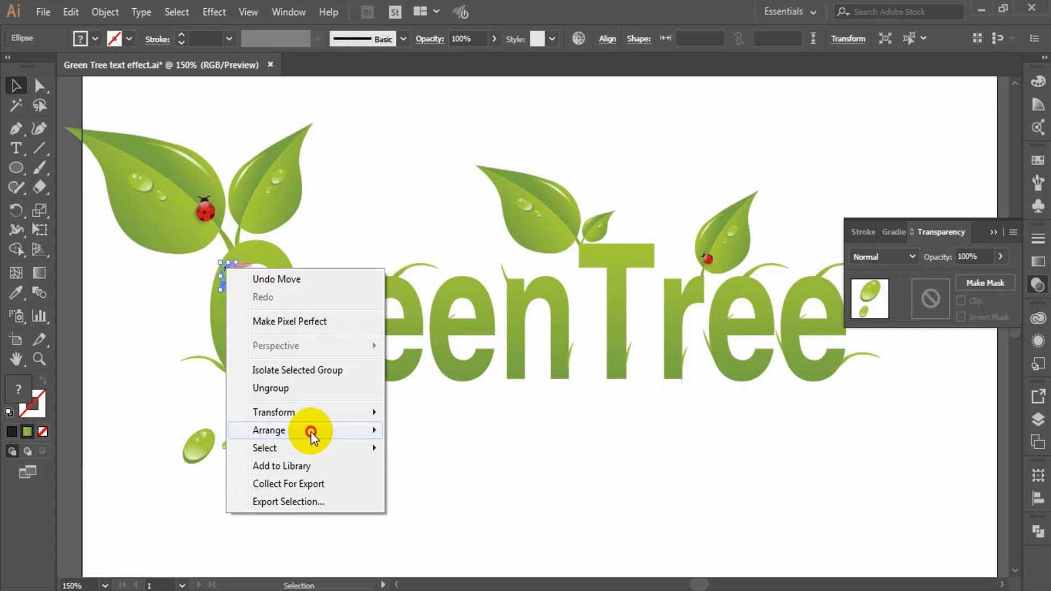
pyautogui.moveTo(311, 432)
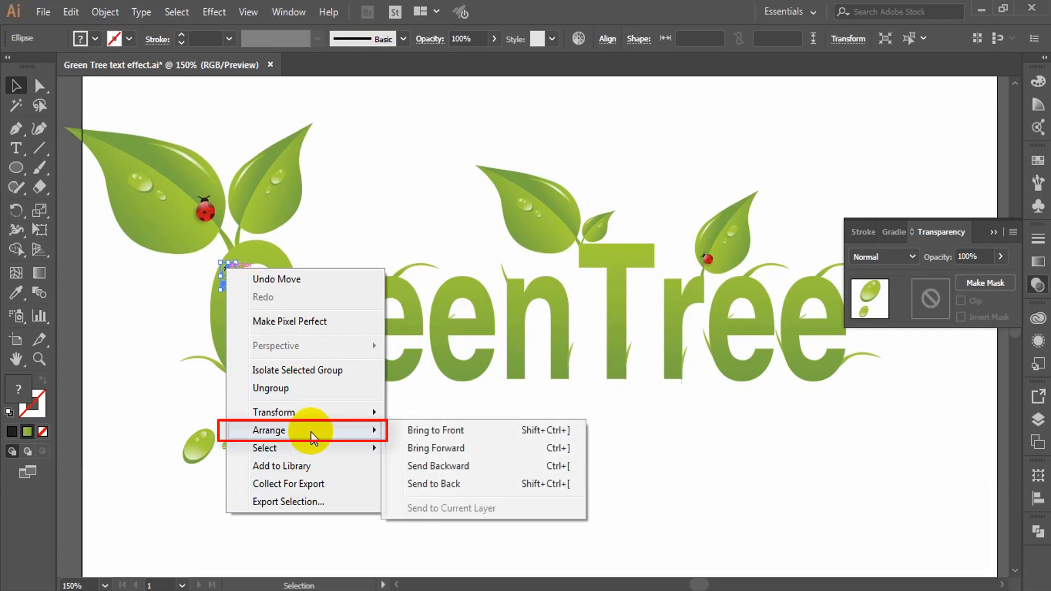
pyautogui.click(414, 432)
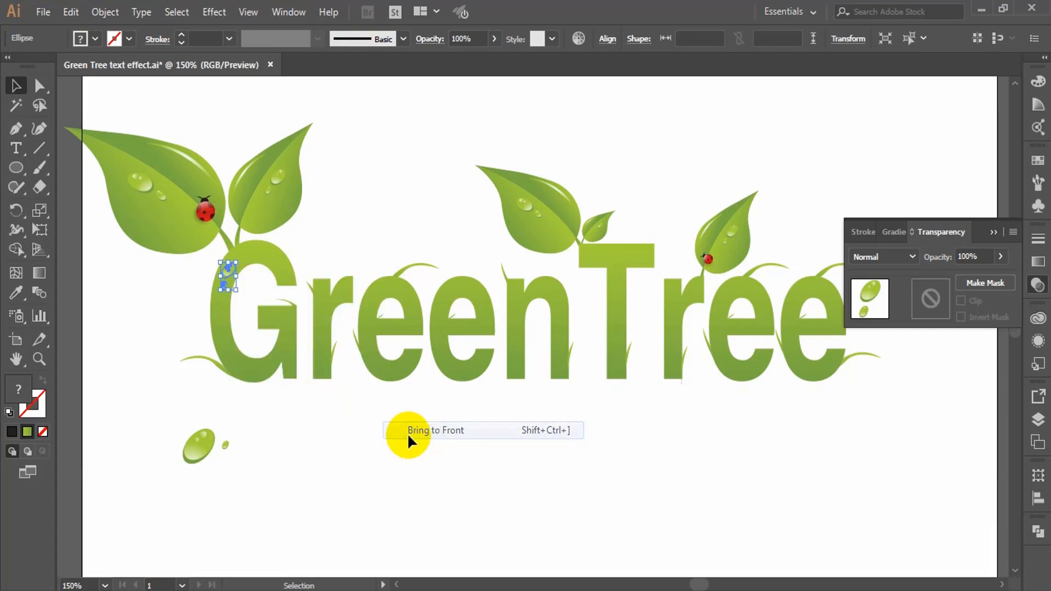
pyautogui.click(380, 466)
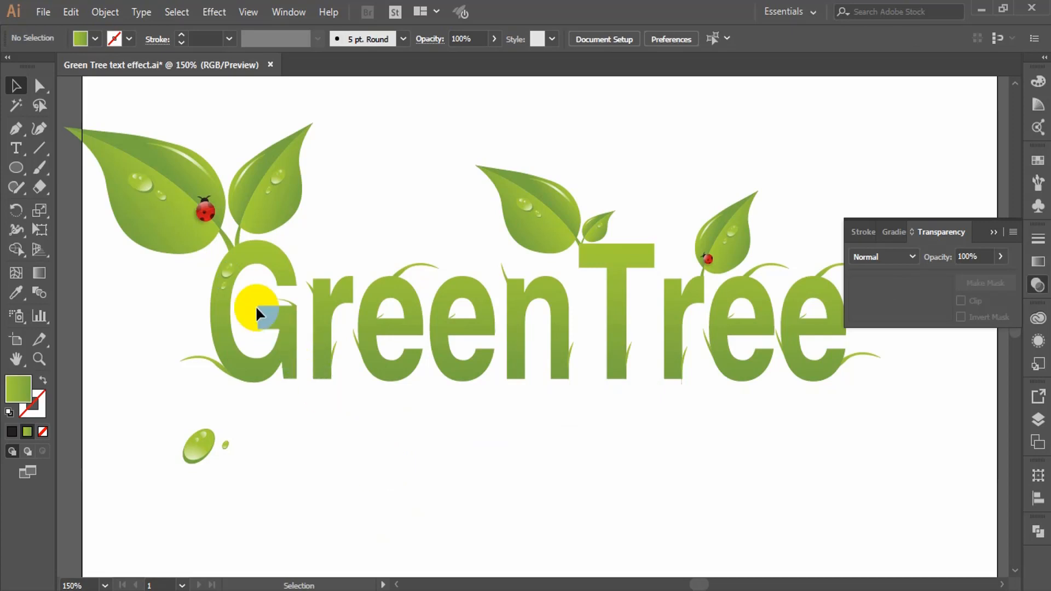
# Duplicate the G's droplet pair onto the r and the first e of "Green"
pyautogui.moveTo(244, 282); pyautogui.dragTo(328, 307)
pyautogui.click(378, 465)
pyautogui.moveTo(324, 302); pyautogui.dragTo(371, 305)
pyautogui.click(368, 482)
# Duplicate the G's droplet pair onto the n of "Green" and reflect the copy so it slants the opposite way
pyautogui.moveTo(232, 276); pyautogui.dragTo(539, 304)
pyautogui.rightClick(539, 304)
pyautogui.click(757, 479)
pyautogui.press('Return')
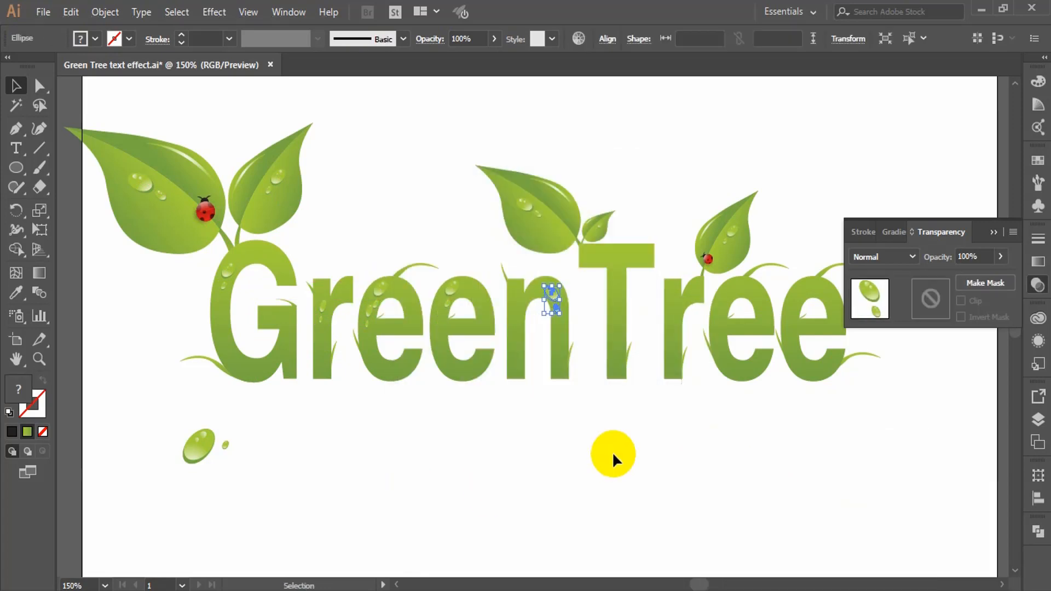
pyautogui.click(613, 453)
# Duplicate the n's mirrored droplet pair onto the T, and add a single small droplet to both the n and the T
pyautogui.moveTo(550, 293); pyautogui.dragTo(611, 259)
pyautogui.moveTo(225, 444); pyautogui.dragTo(558, 308)
pyautogui.moveTo(224, 445); pyautogui.dragTo(619, 272)
# Add a small droplet and a copy of the n's mirrored droplet pair to the r of "Tree"
pyautogui.click(225, 445)
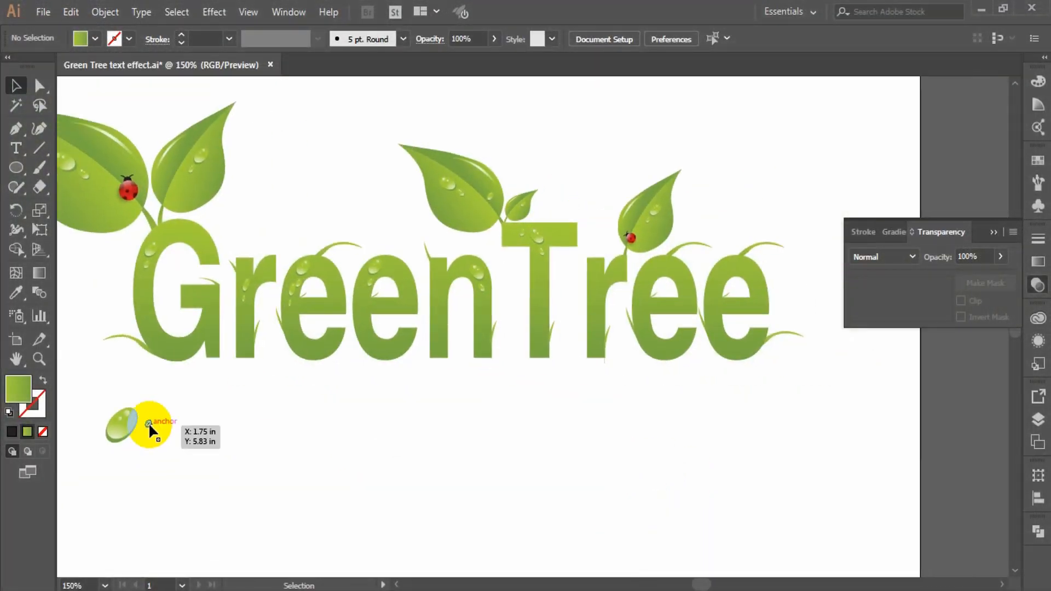
pyautogui.moveTo(146, 429); pyautogui.dragTo(596, 284)
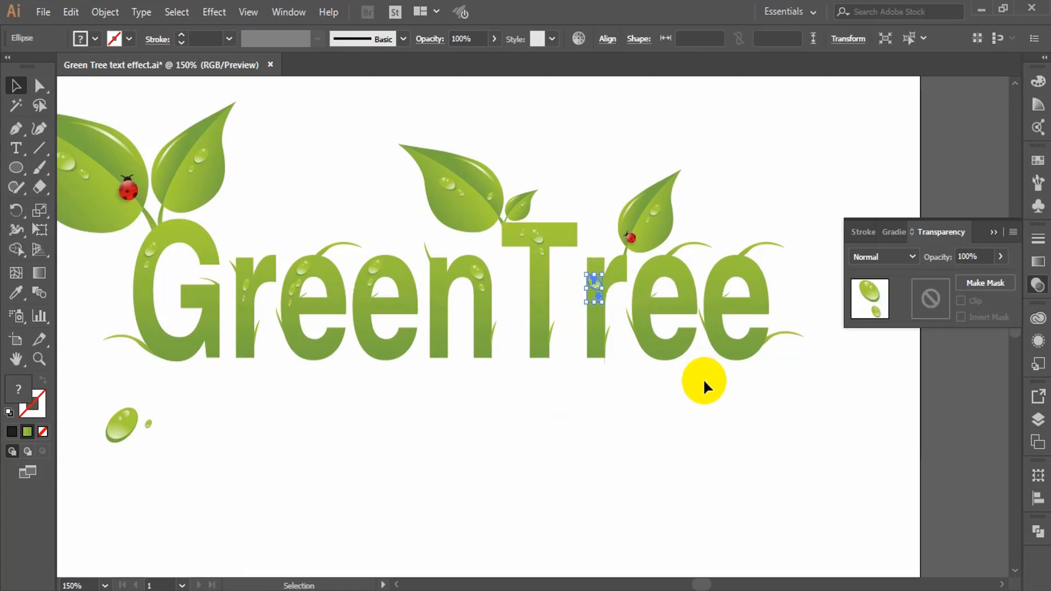
pyautogui.click(668, 436)
pyautogui.moveTo(477, 271); pyautogui.dragTo(591, 302)
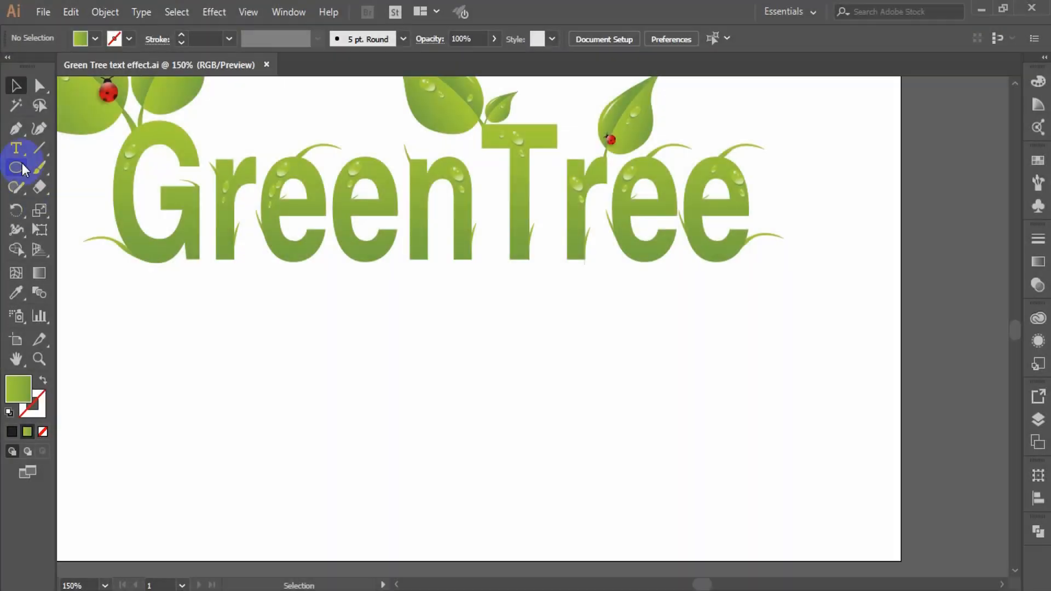
# Draw a black ellipse about 0.40 by 0.49 in below the word "Green" and tilt it
pyautogui.click(21, 164)
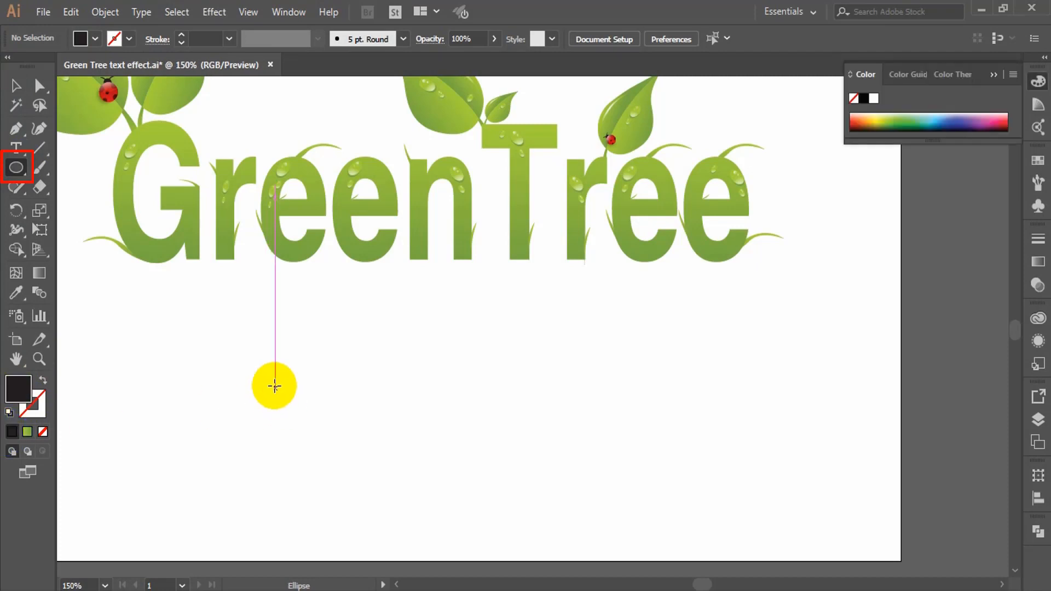
pyautogui.moveTo(275, 386); pyautogui.dragTo(307, 426)
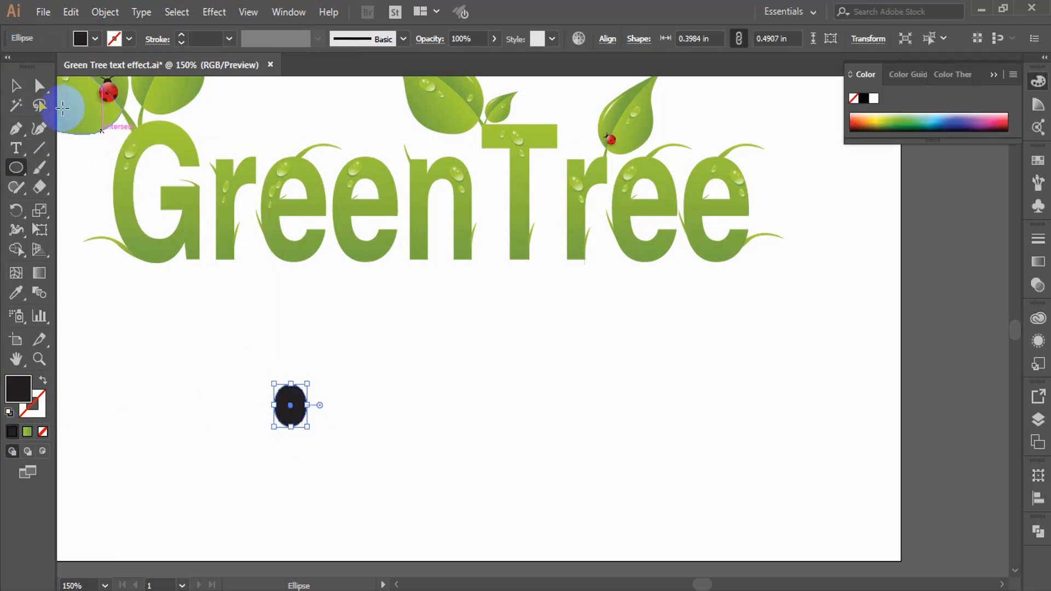
pyautogui.press('v')
pyautogui.click(328, 411)
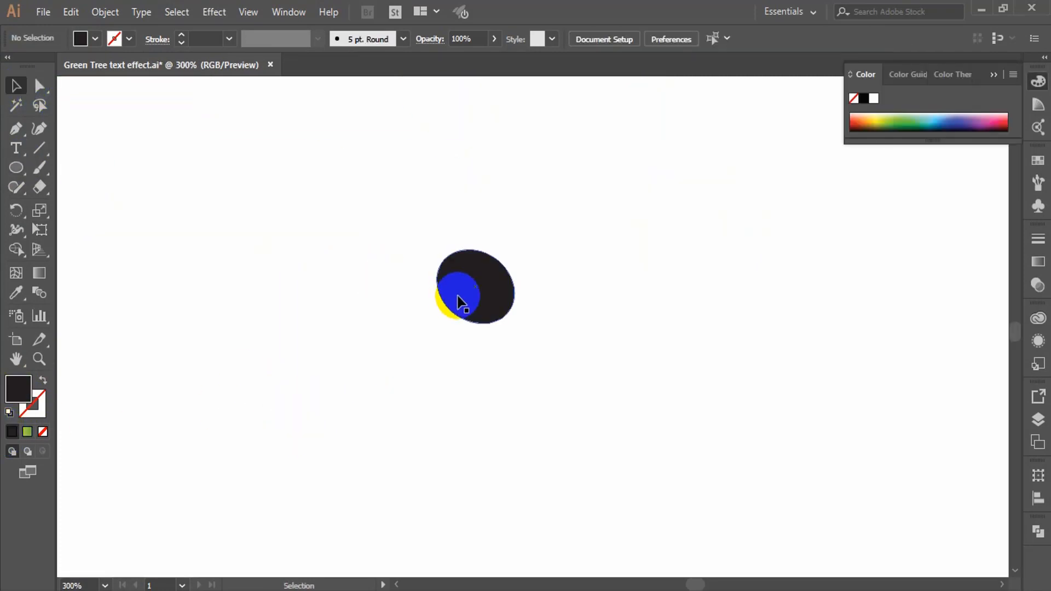
# Fill the tilted ellipse with a gradient and set the gradient type to Radial
pyautogui.click(460, 300)
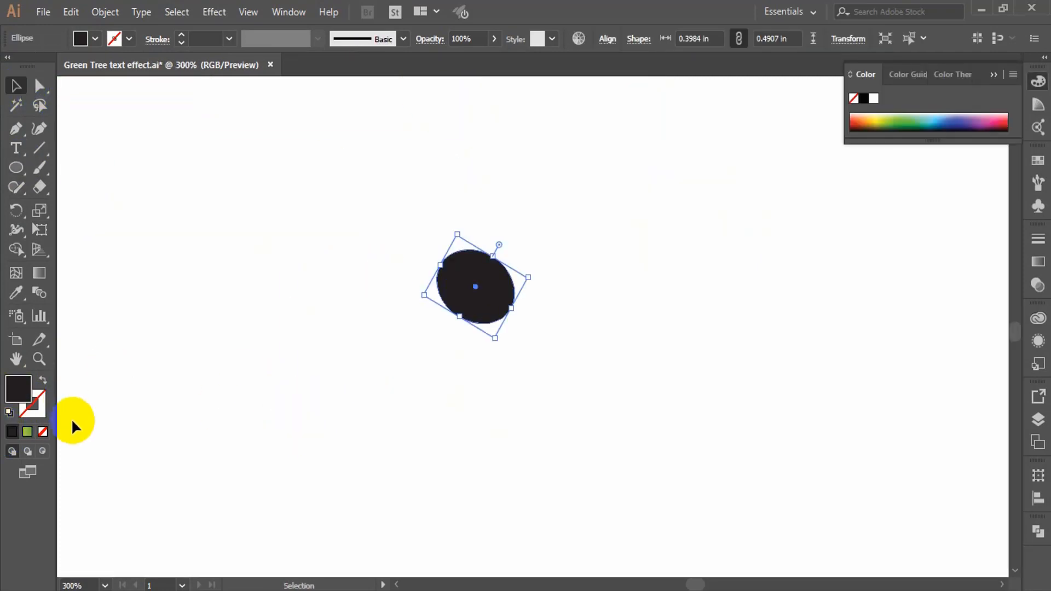
pyautogui.click(28, 432)
pyautogui.click(952, 257)
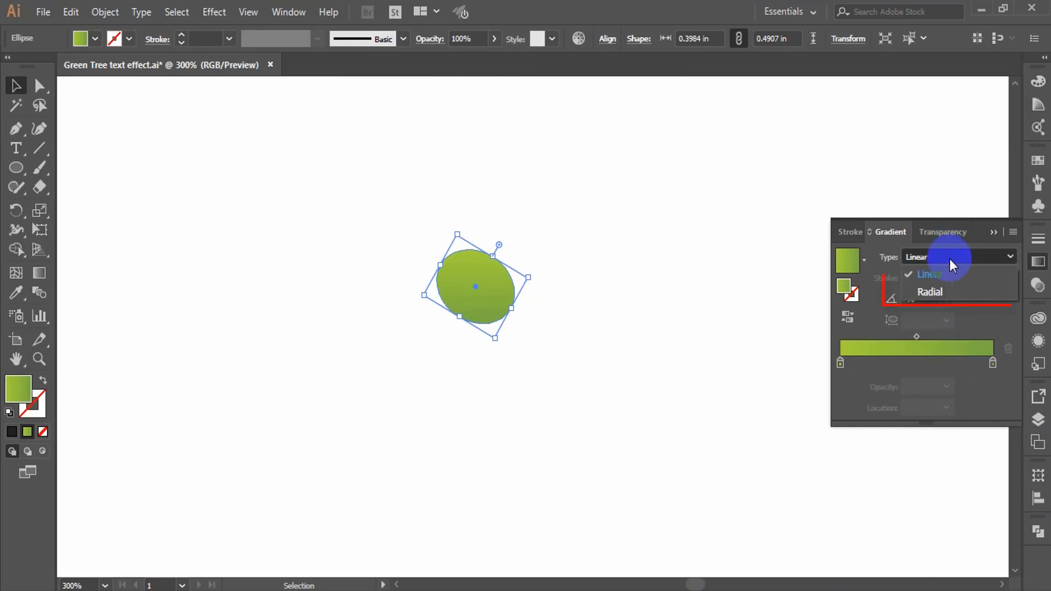
pyautogui.click(936, 291)
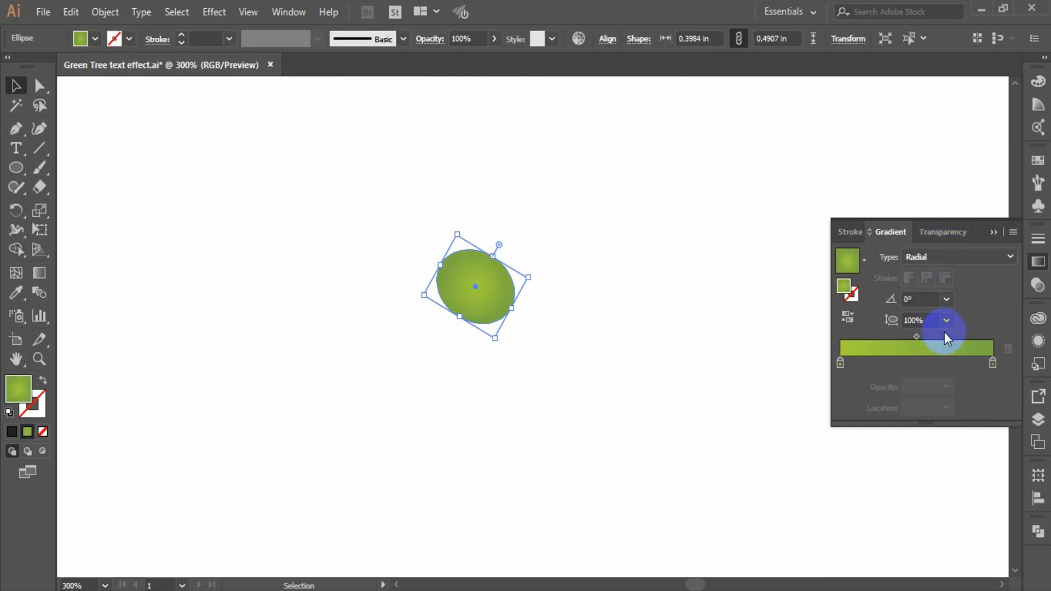
# Recolour the radial gradient's first stop to brown with C 35, M 60, Y 80
pyautogui.doubleClick(839, 363)
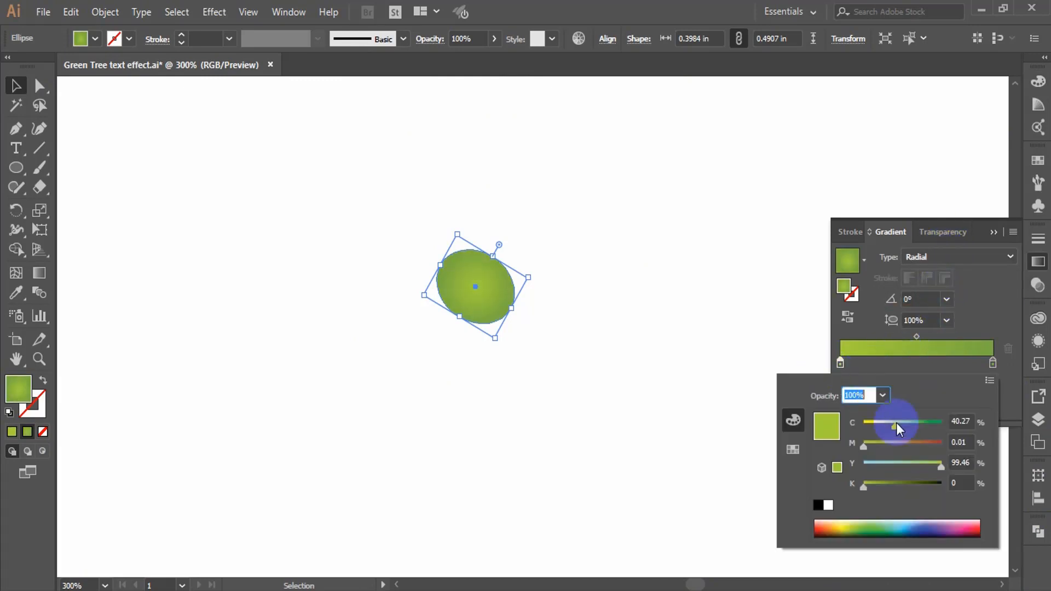
pyautogui.doubleClick(968, 421)
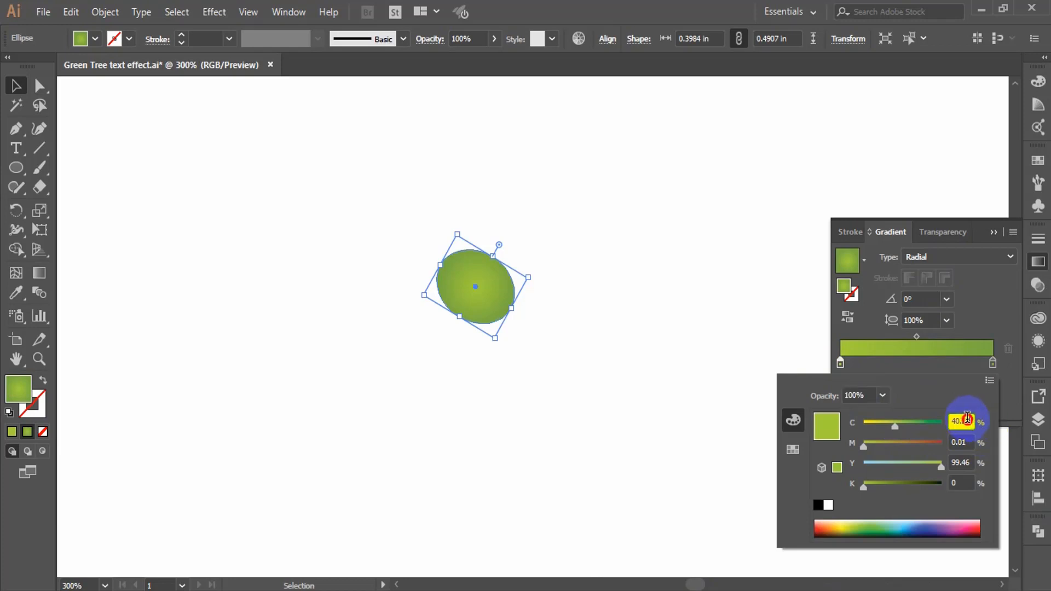
pyautogui.write('35')
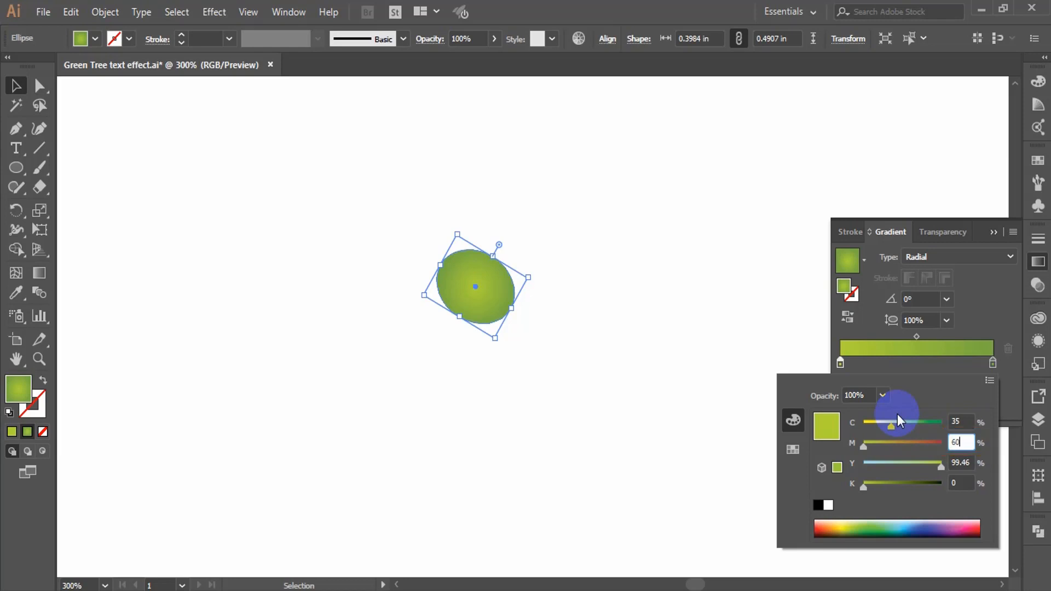
pyautogui.press('Tab')
pyautogui.write('80')
pyautogui.press('Tab')
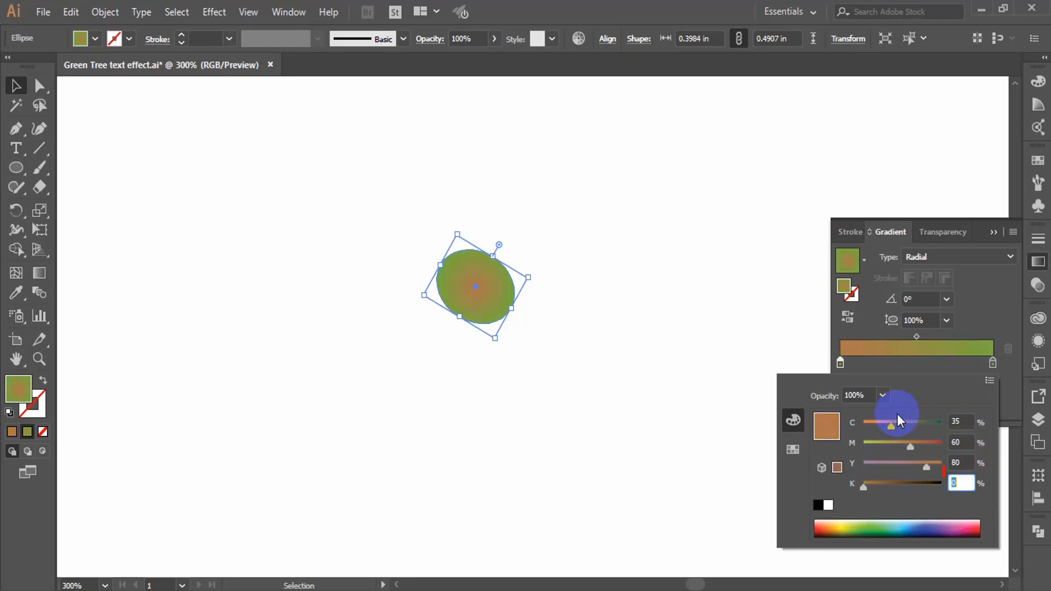
pyautogui.press('Return')
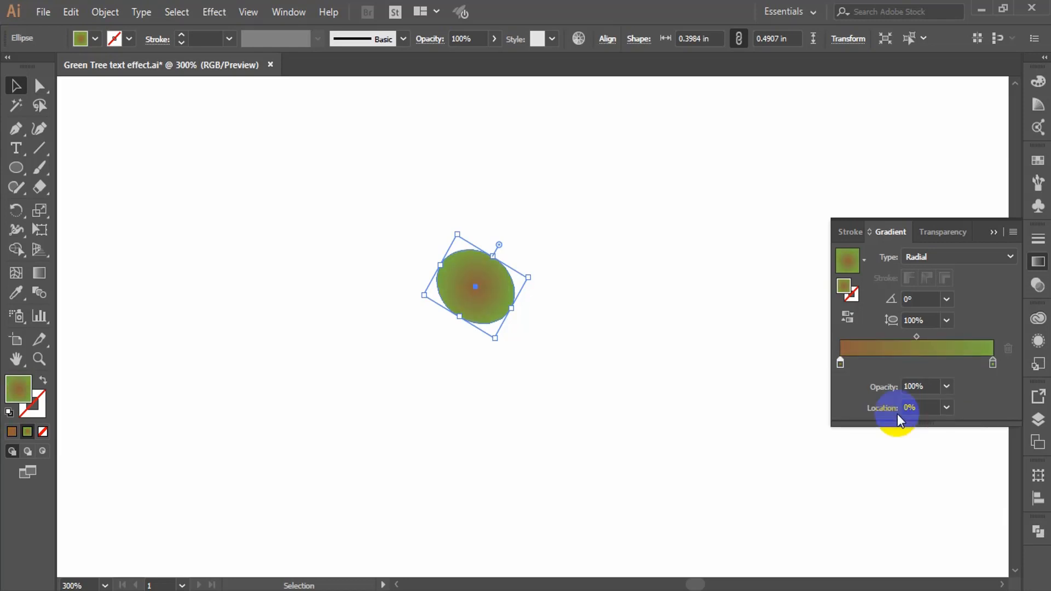
# Recolour the radial gradient's last stop to dark brown with C 50, M 70, Y 80, K 70
pyautogui.doubleClick(993, 364)
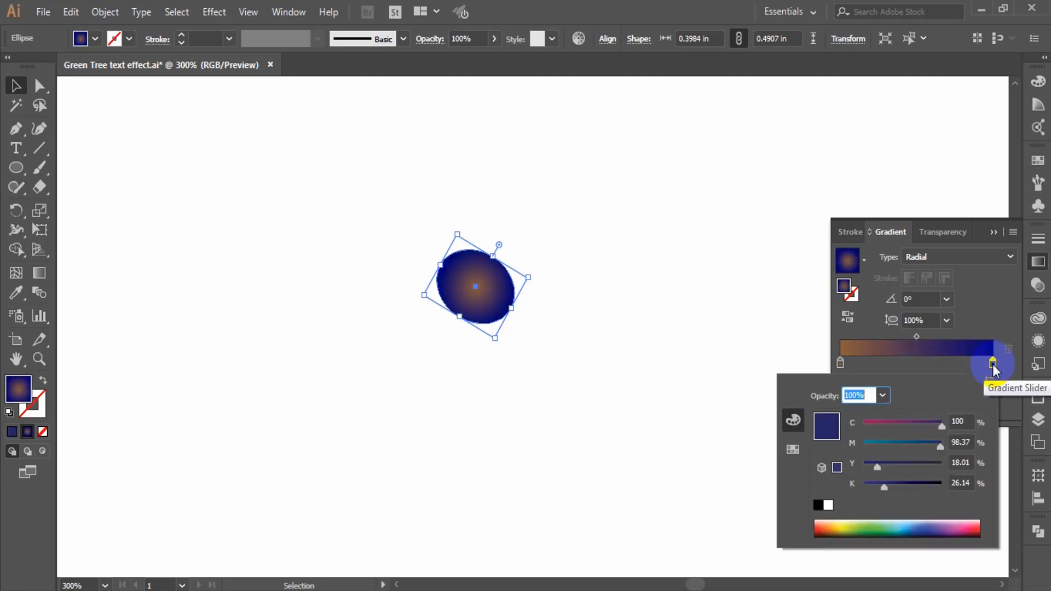
pyautogui.click(967, 419)
pyautogui.doubleClick(952, 423)
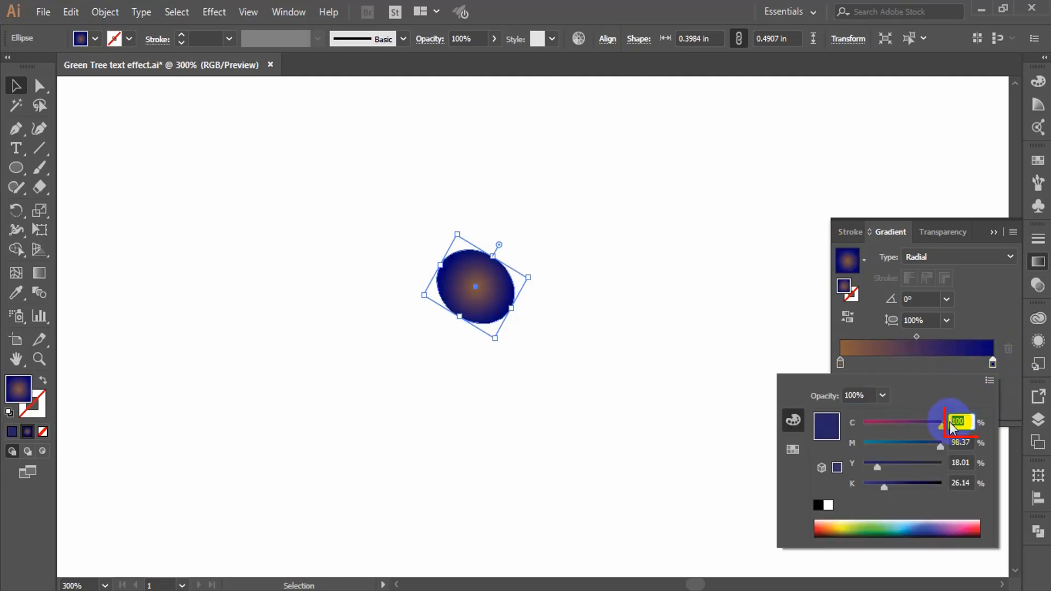
pyautogui.press('Tab')
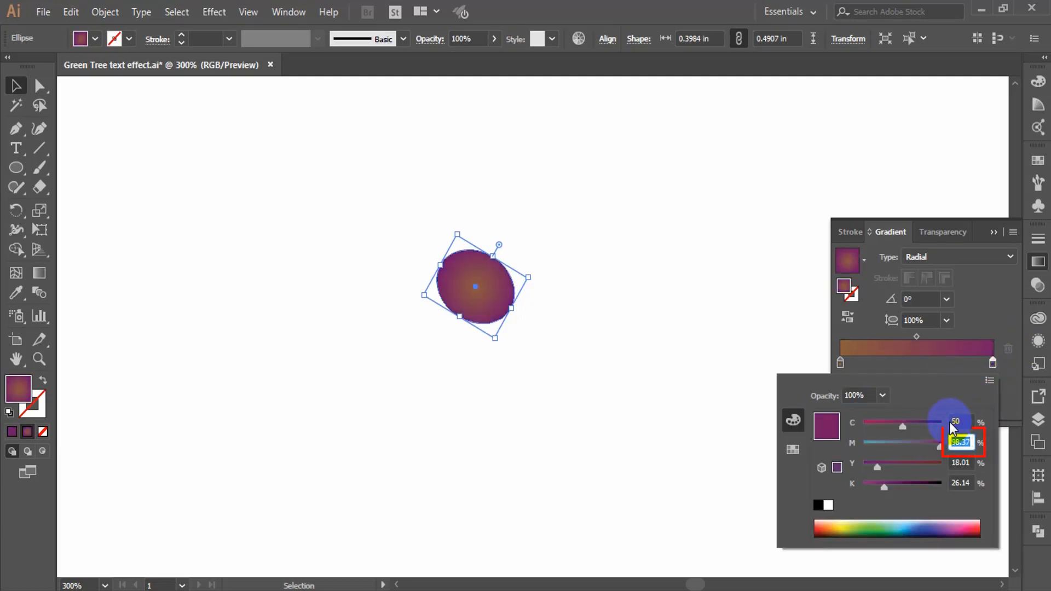
pyautogui.press('Tab')
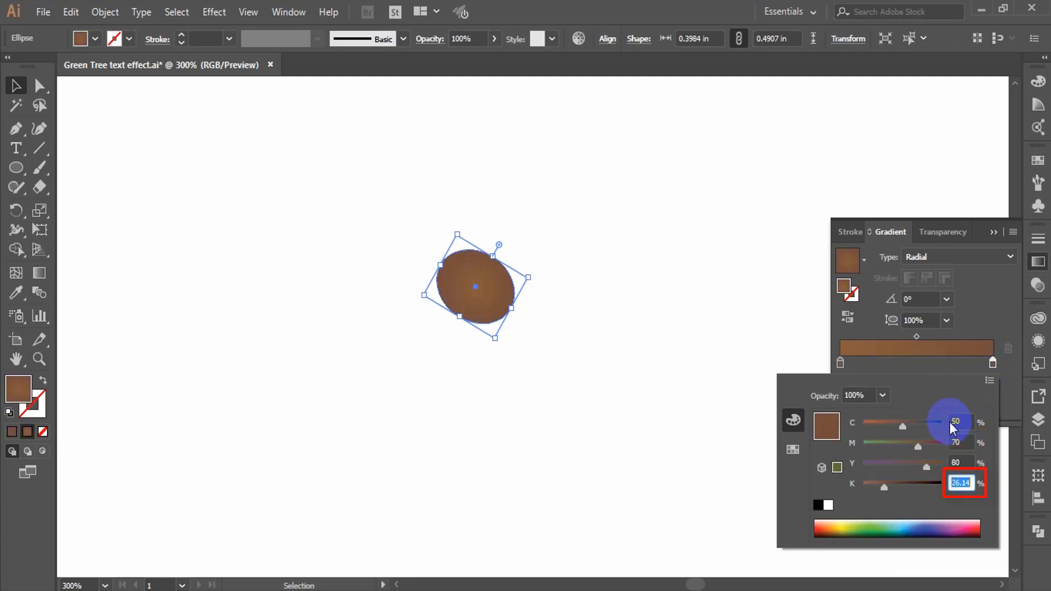
pyautogui.write('70')
pyautogui.press('Return')
# Enlarge the brown ellipse to about 0.43 by 0.53 in and scatter five copies of it below the lettering
pyautogui.moveTo(300, 429); pyautogui.dragTo(300, 429)
pyautogui.click(316, 446)
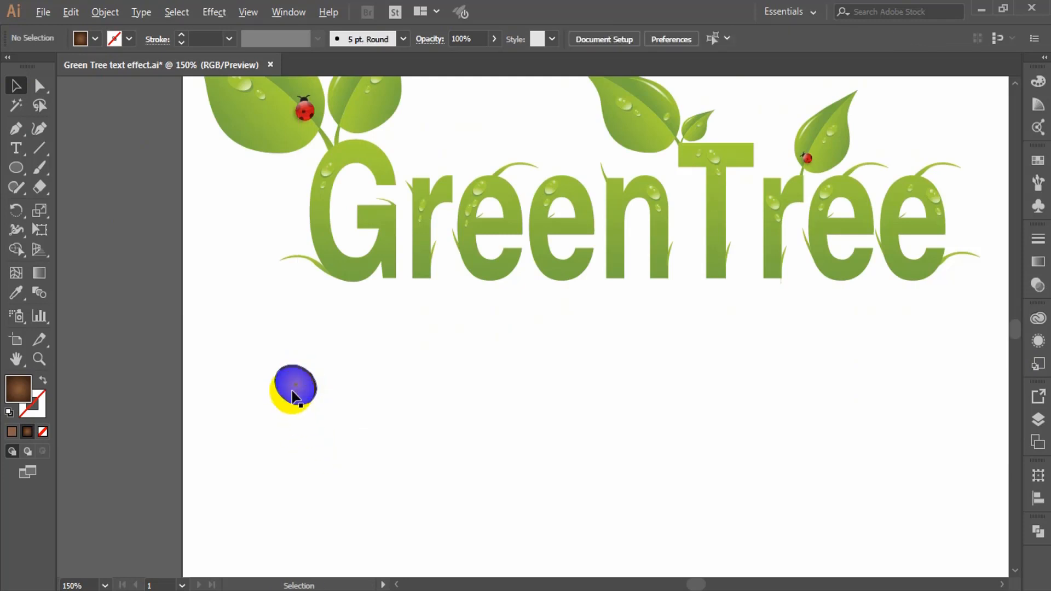
pyautogui.moveTo(293, 391); pyautogui.dragTo(536, 391)
pyautogui.moveTo(437, 405); pyautogui.dragTo(511, 449)
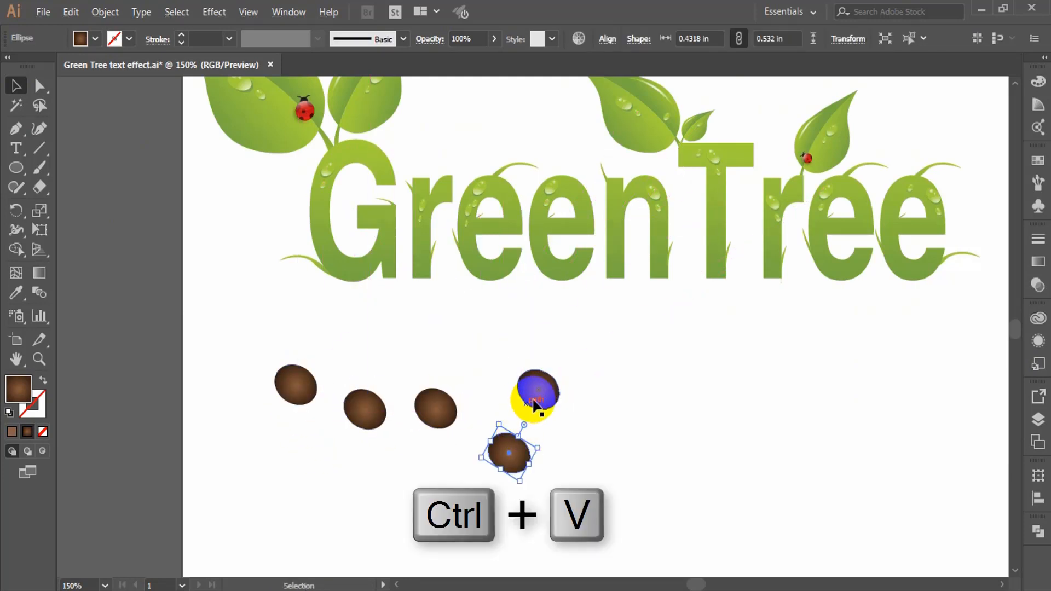
pyautogui.moveTo(534, 388); pyautogui.dragTo(636, 414)
pyautogui.click(429, 430)
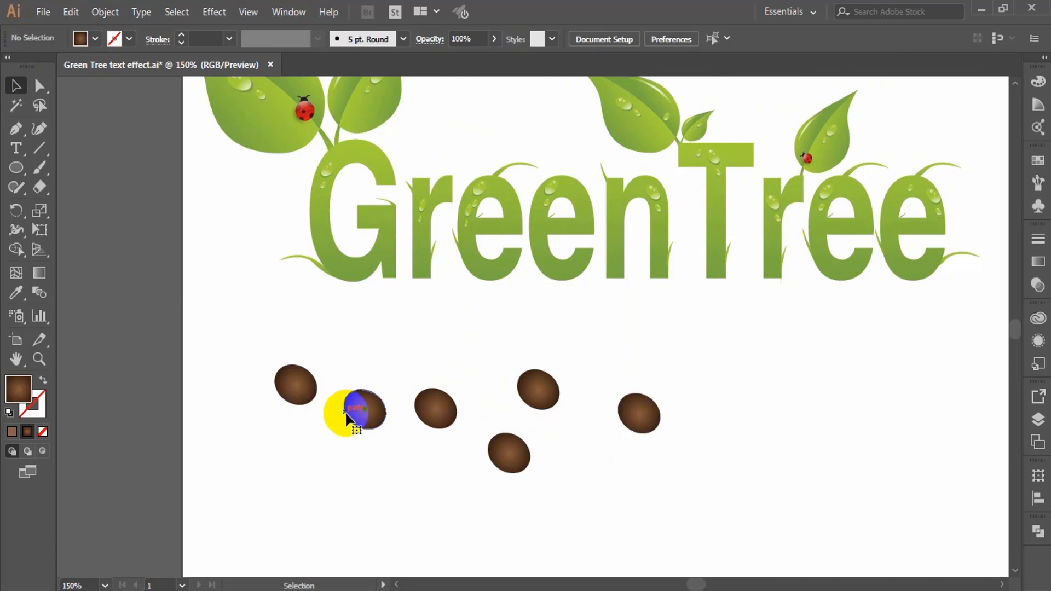
# Warp the second brown ellipse into a wide arc and apply an Arc Lower warp with 50% bend to the third
pyautogui.click(347, 419)
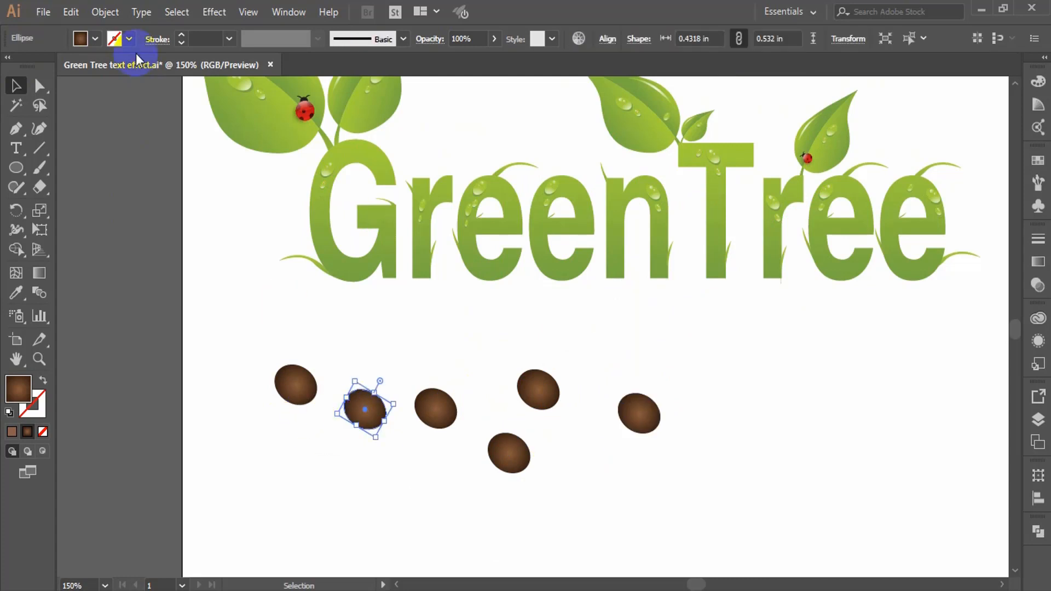
pyautogui.click(214, 14)
pyautogui.moveTo(246, 222)
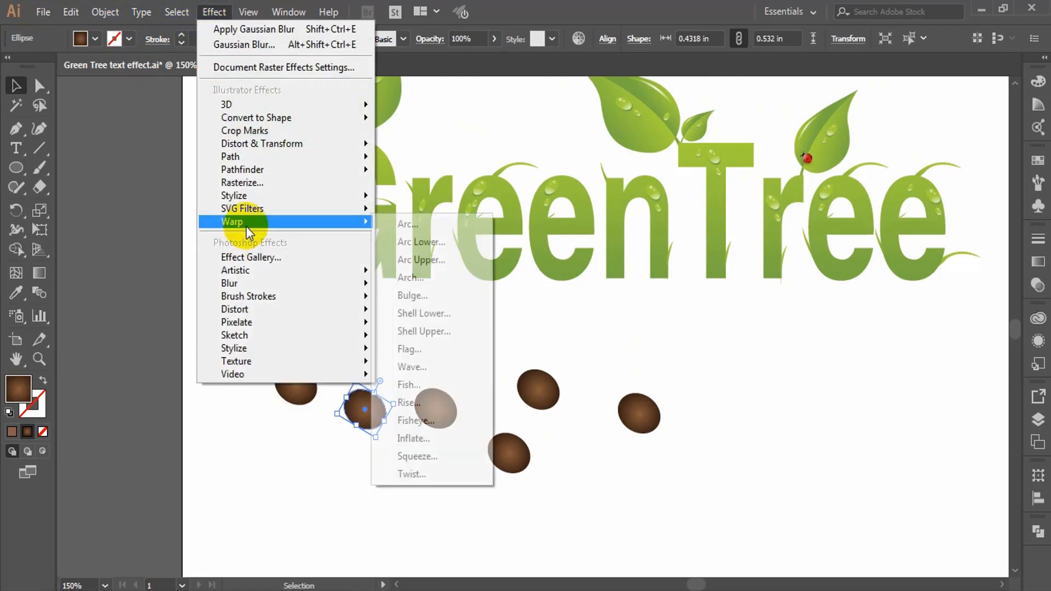
pyautogui.click(420, 242)
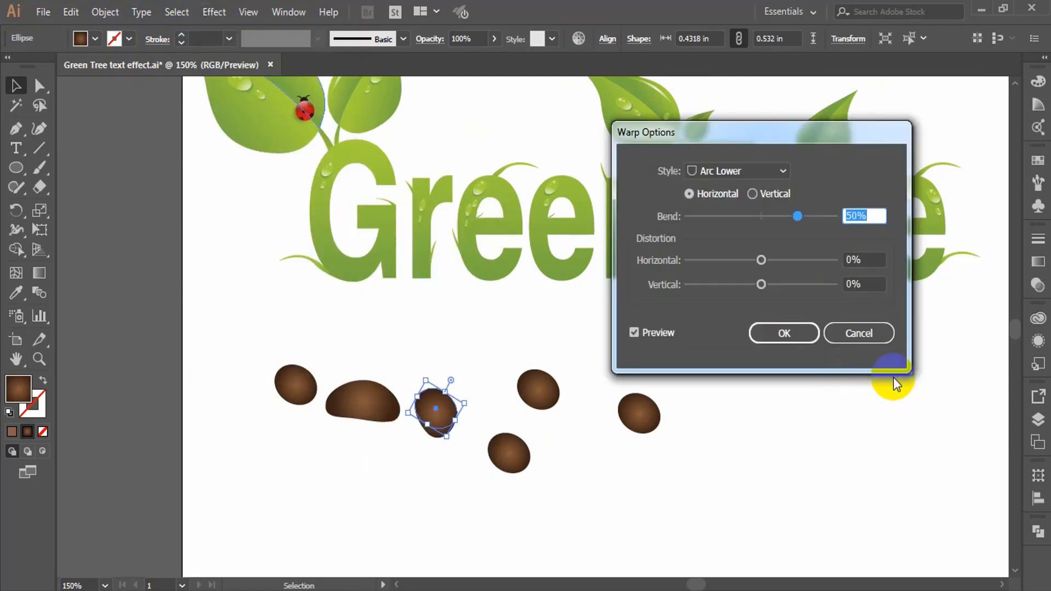
pyautogui.click(765, 346)
pyautogui.click(569, 433)
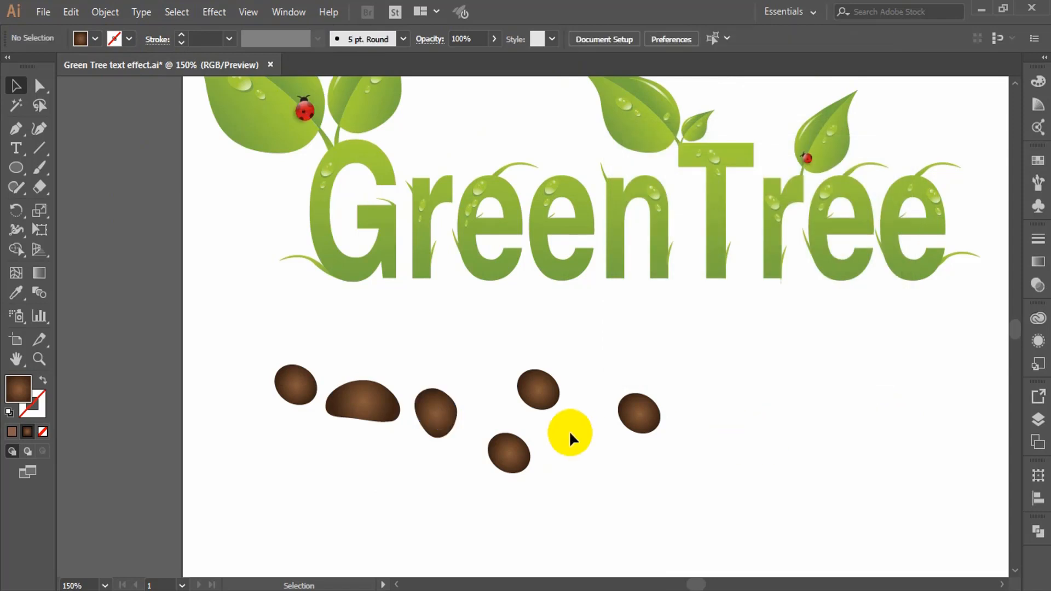
# Apply an Arch warp with a horizontal bend of -33% to the upper ellipse between the third and the rightmost one
pyautogui.click(544, 391)
pyautogui.click(213, 8)
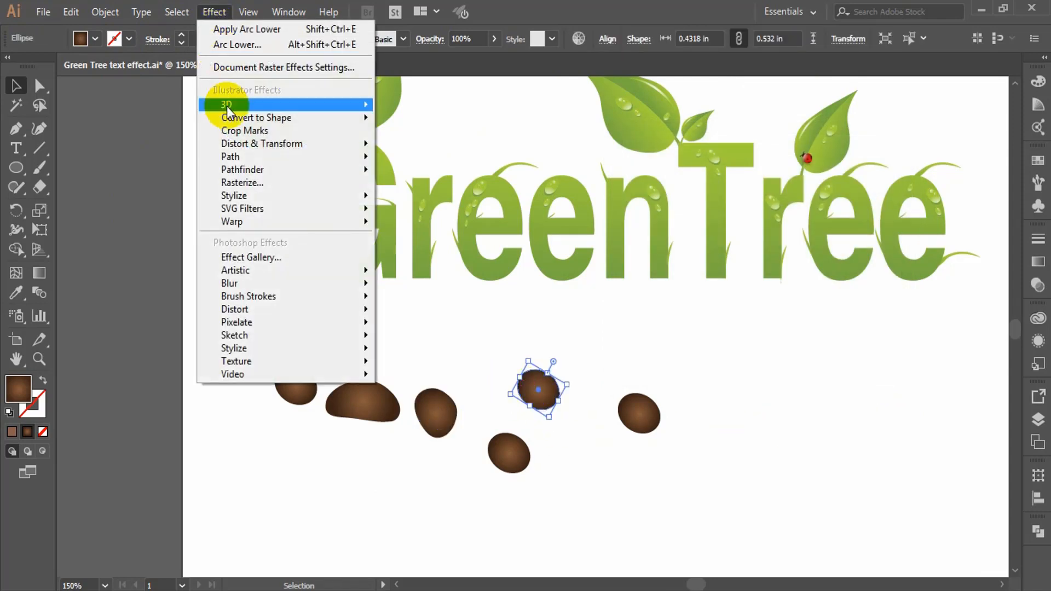
pyautogui.moveTo(252, 224)
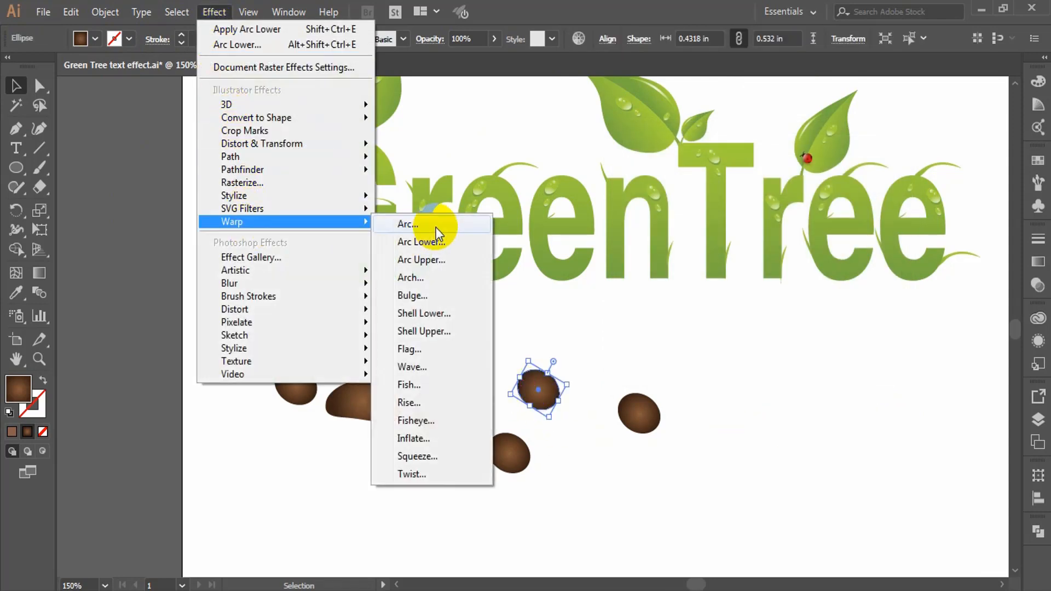
pyautogui.click(427, 276)
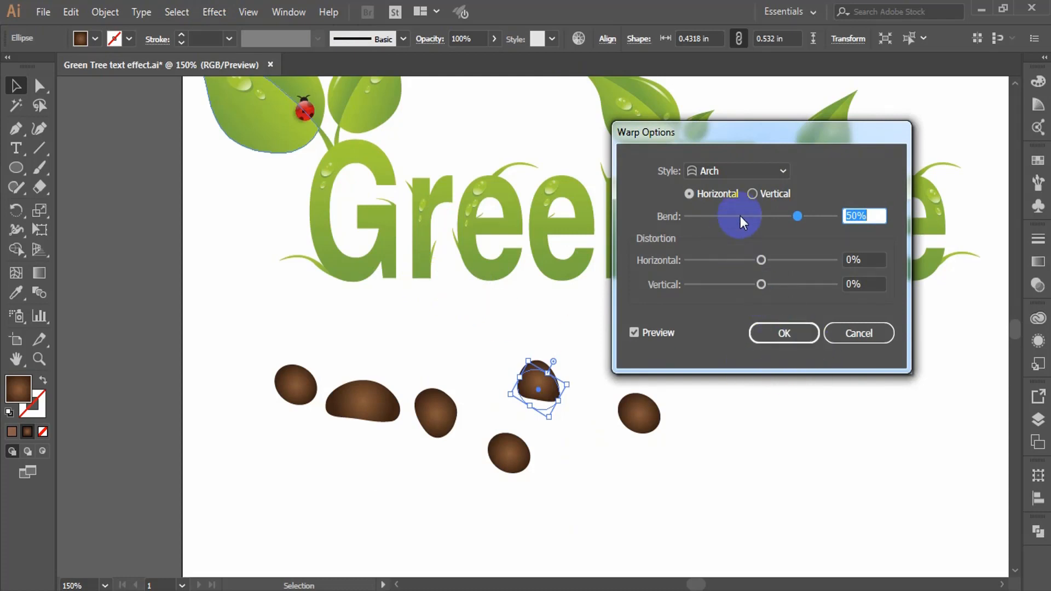
pyautogui.moveTo(740, 216)
pyautogui.mouseDown()
pyautogui.moveTo(751, 216)
pyautogui.moveTo(735, 215)
pyautogui.mouseUp()
pyautogui.click(784, 333)
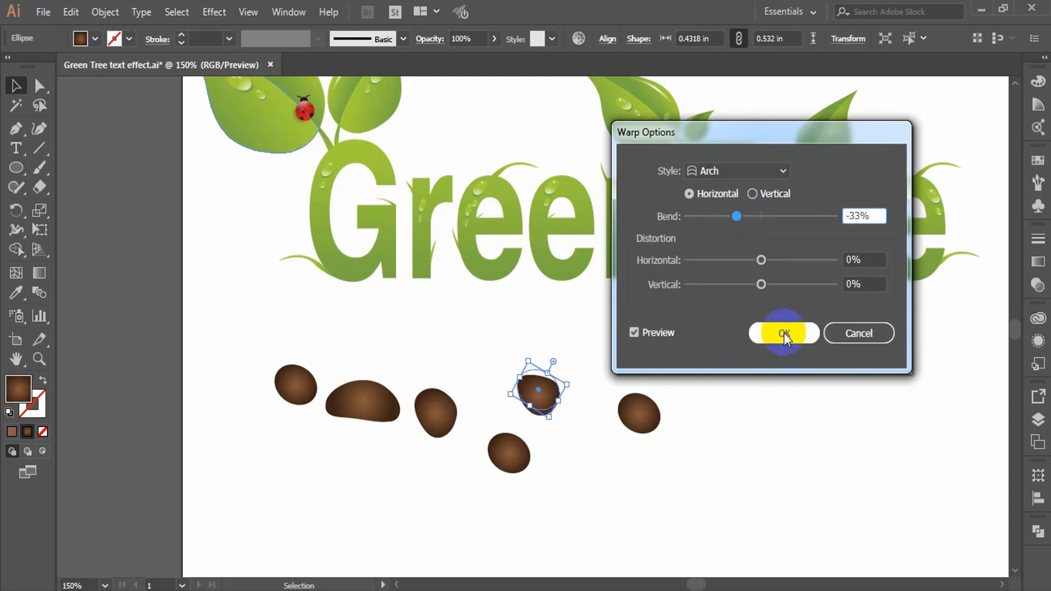
pyautogui.click(742, 416)
# Apply a Bulge warp with -14% bend and -22% horizontal distortion to the lowest brown ellipse
pyautogui.click(509, 451)
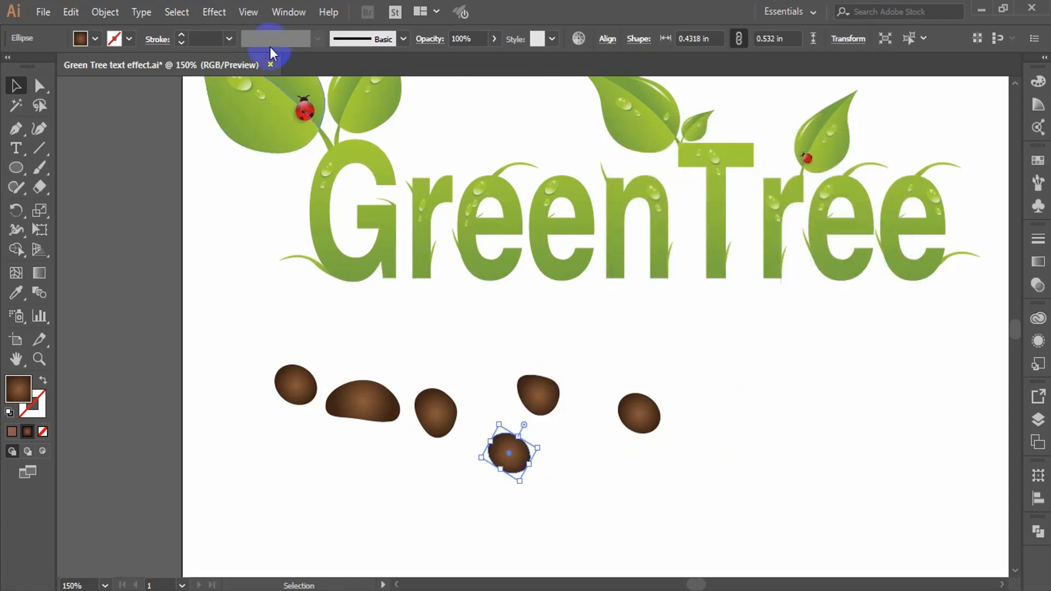
pyautogui.click(228, 13)
pyautogui.moveTo(250, 222)
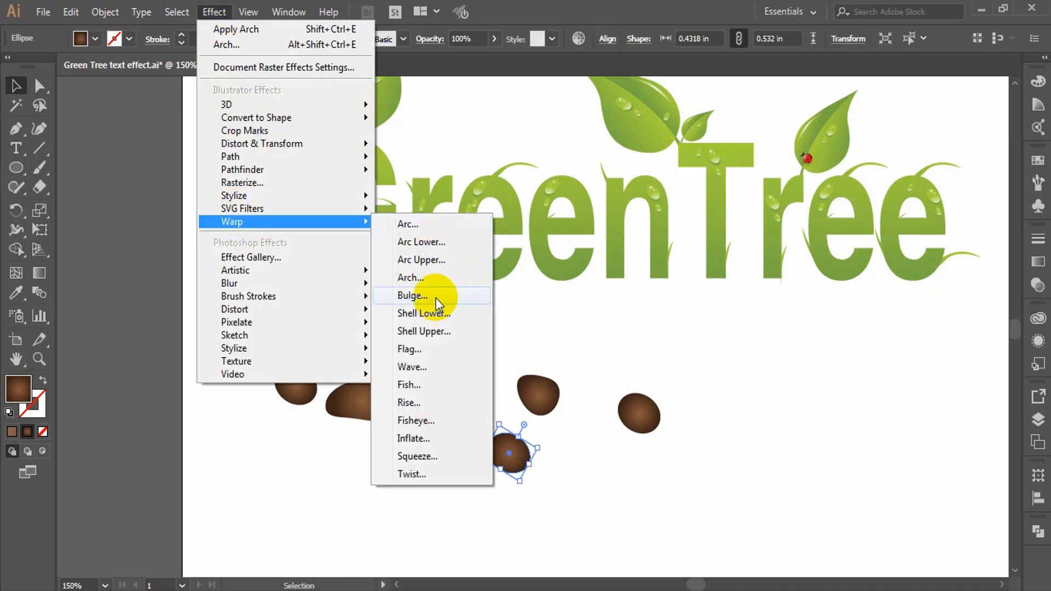
pyautogui.click(436, 296)
pyautogui.click(782, 334)
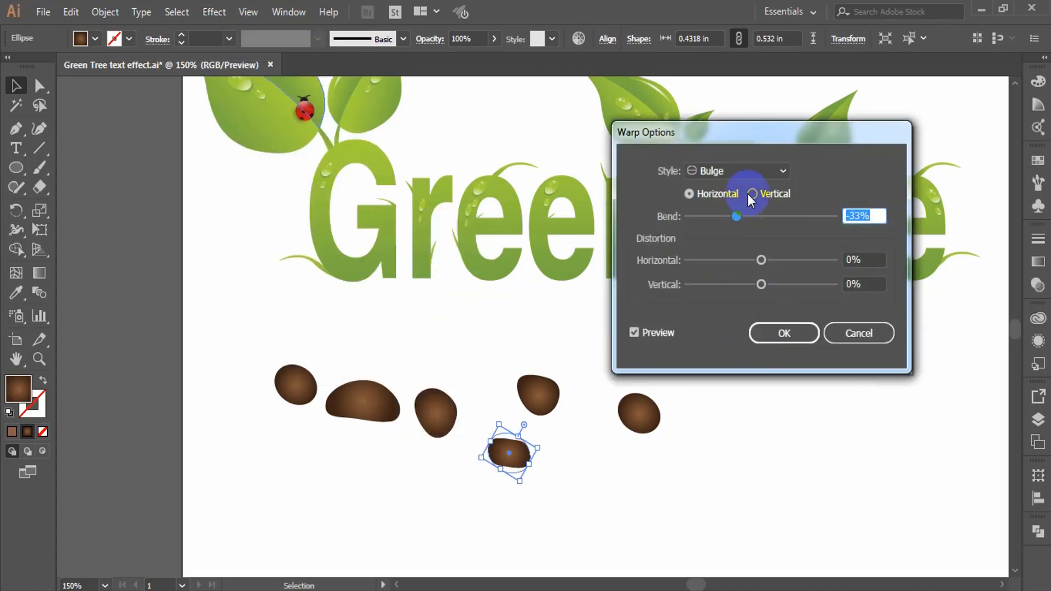
pyautogui.moveTo(757, 219); pyautogui.dragTo(749, 218)
pyautogui.moveTo(761, 260); pyautogui.dragTo(742, 259)
pyautogui.click(783, 334)
# Apply a Wave warp to the rightmost ellipse with a strong negative bend and a slight positive horizontal distortion
pyautogui.click(638, 413)
pyautogui.click(214, 12)
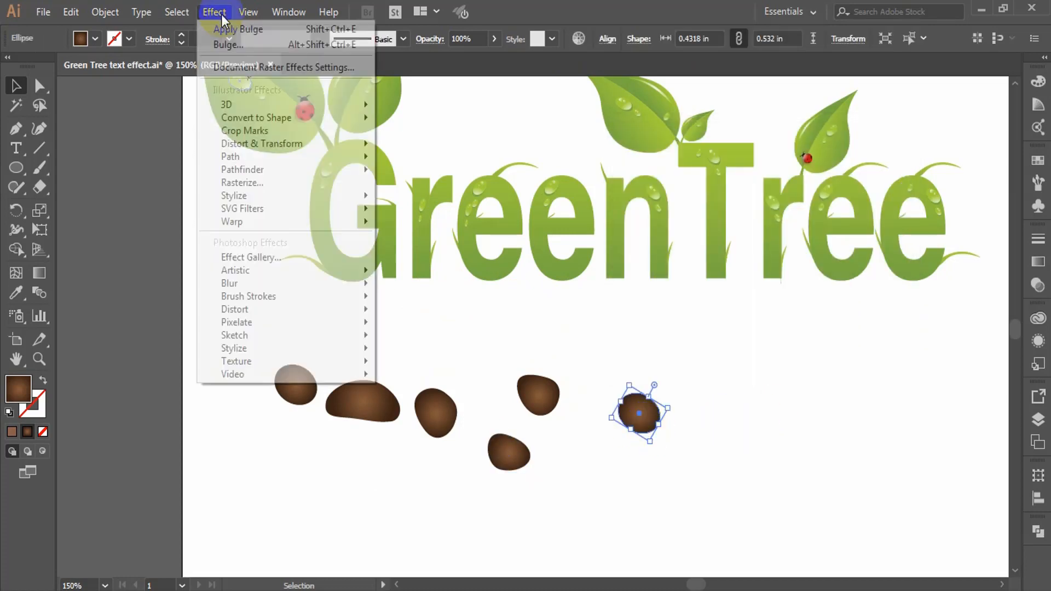
pyautogui.moveTo(329, 222)
pyautogui.click(412, 367)
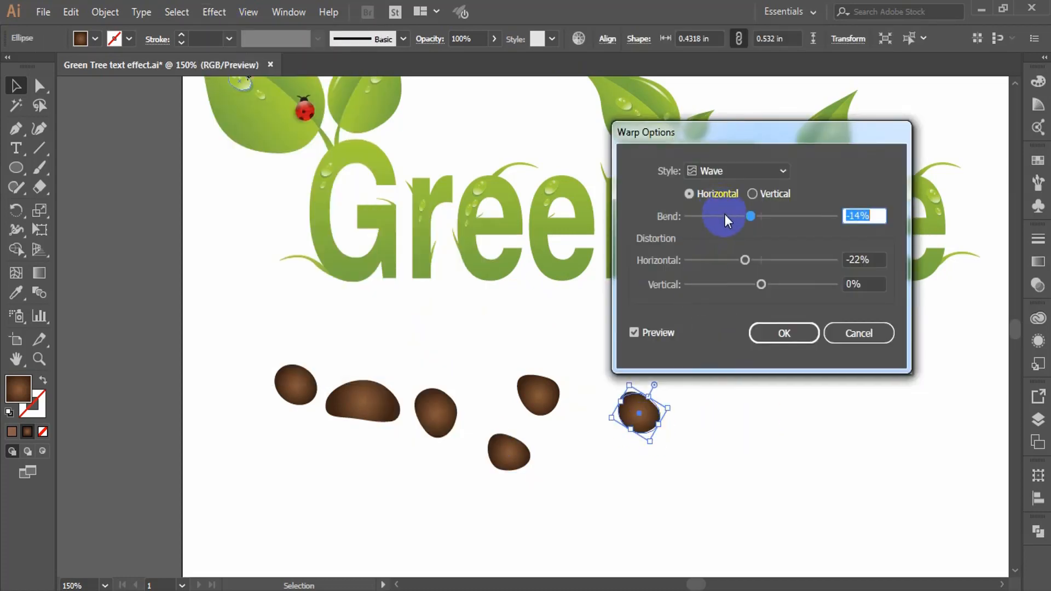
pyautogui.moveTo(725, 215); pyautogui.dragTo(698, 217)
pyautogui.moveTo(742, 263); pyautogui.dragTo(767, 262)
pyautogui.click(807, 332)
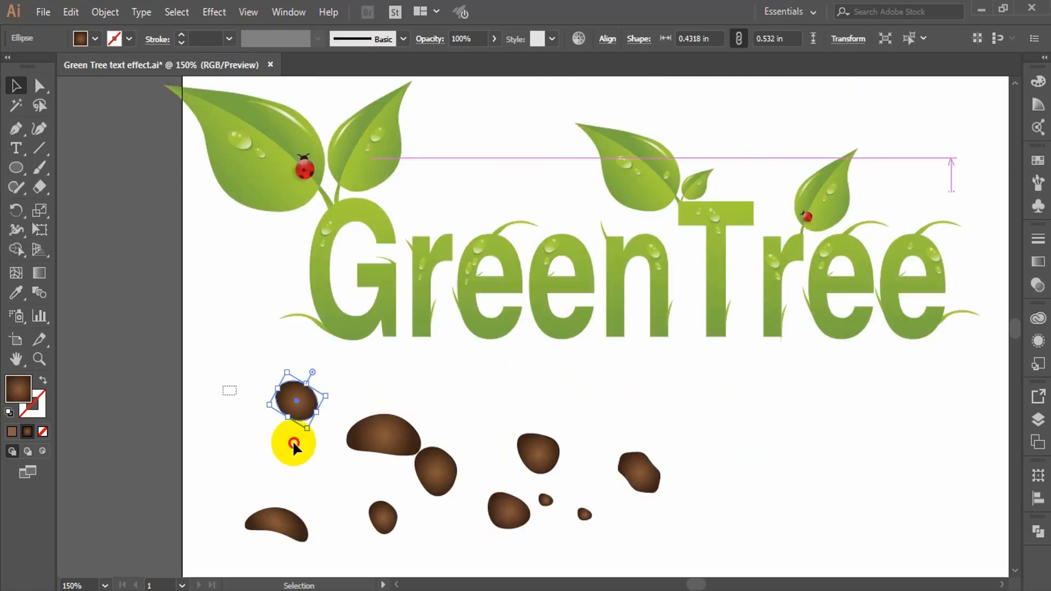
# Select all the brown warped shapes below the lettering and scale them down together
pyautogui.moveTo(294, 446); pyautogui.dragTo(710, 556)
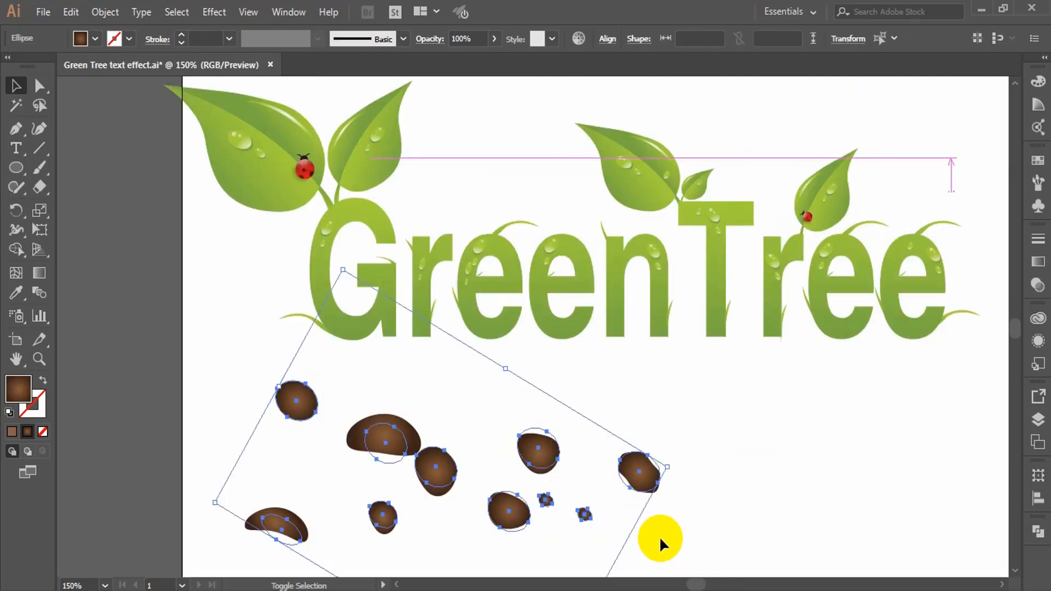
pyautogui.moveTo(666, 466); pyautogui.dragTo(609, 471)
pyautogui.click(738, 465)
# Place copies of the differently warped brown shapes in a row along the base of the G and r
pyautogui.scroll(-2, 402, 459)
pyautogui.moveTo(334, 341); pyautogui.dragTo(330, 255)
pyautogui.moveTo(396, 362); pyautogui.dragTo(364, 258)
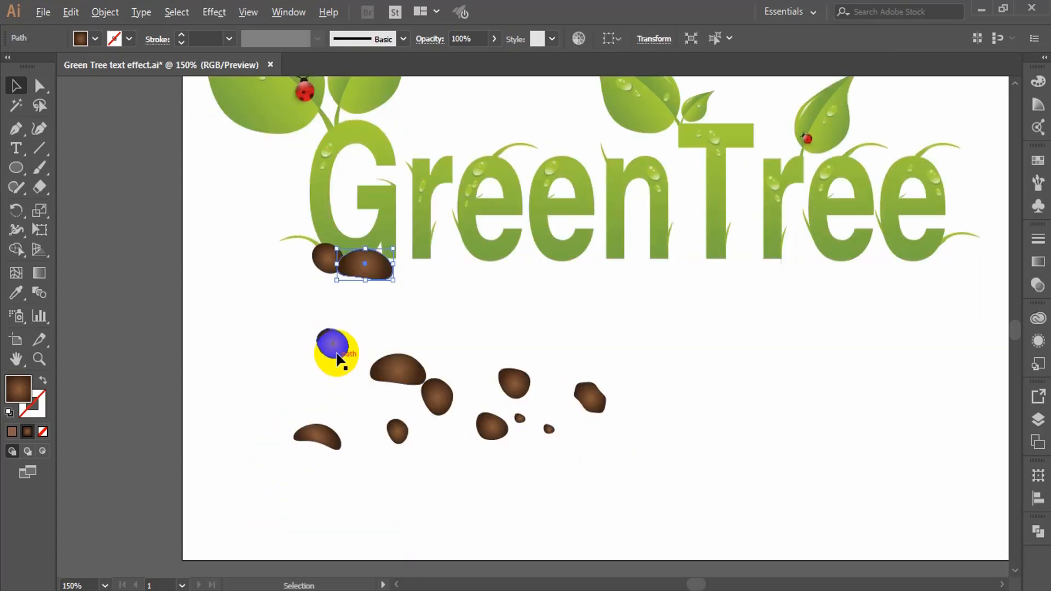
pyautogui.moveTo(398, 431); pyautogui.dragTo(396, 261)
pyautogui.moveTo(514, 384); pyautogui.dragTo(414, 263)
pyautogui.moveTo(592, 399); pyautogui.dragTo(439, 267)
pyautogui.moveTo(318, 435); pyautogui.dragTo(453, 263)
pyautogui.click(432, 332)
# Add round soil copies beneath the base of the G and change the stacking order of one of them
pyautogui.moveTo(332, 344); pyautogui.dragTo(332, 286)
pyautogui.moveTo(337, 351); pyautogui.dragTo(362, 285)
pyautogui.rightClick(361, 287)
pyautogui.click(404, 507)
pyautogui.click(561, 508)
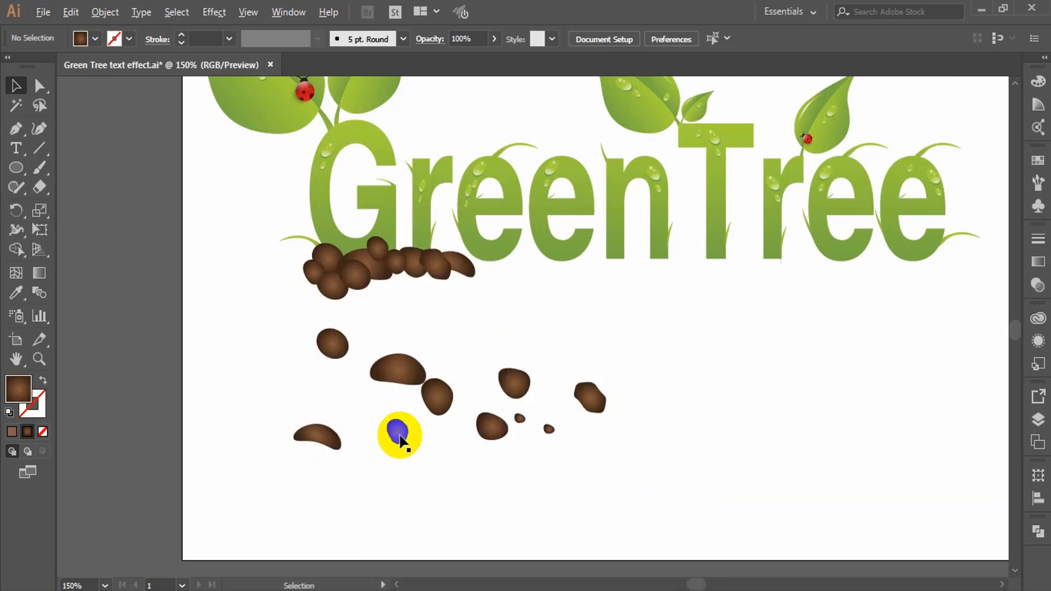
# Scatter small and medium soil copies around the cluster under the G, including tiny crumbs above and below it
pyautogui.moveTo(399, 434); pyautogui.dragTo(379, 282)
pyautogui.moveTo(549, 428); pyautogui.dragTo(355, 301)
pyautogui.click(374, 319)
pyautogui.moveTo(397, 432); pyautogui.dragTo(314, 305)
pyautogui.moveTo(549, 428); pyautogui.dragTo(337, 249)
pyautogui.click(380, 330)
pyautogui.moveTo(521, 419); pyautogui.dragTo(391, 234)
pyautogui.moveTo(436, 397); pyautogui.dragTo(400, 281)
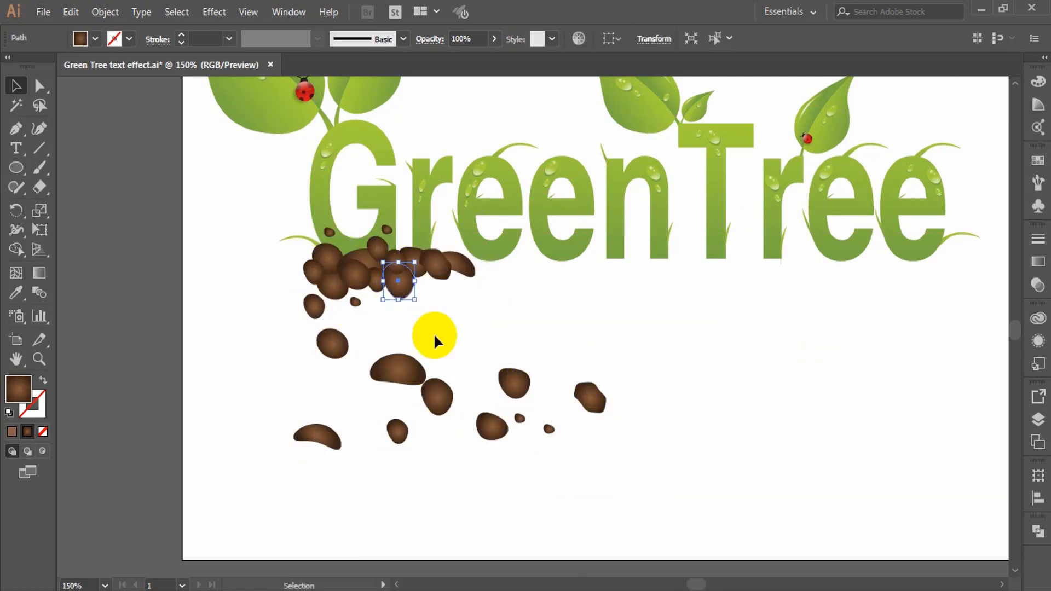
pyautogui.click(436, 335)
# Fill the lower edge of the soil cluster with more copies, extending it under the letter r
pyautogui.moveTo(399, 433); pyautogui.dragTo(357, 292)
pyautogui.moveTo(407, 378); pyautogui.dragTo(442, 287)
pyautogui.scroll(1, 449, 307)
pyautogui.moveTo(516, 423); pyautogui.dragTo(423, 339)
pyautogui.moveTo(494, 468); pyautogui.dragTo(444, 327)
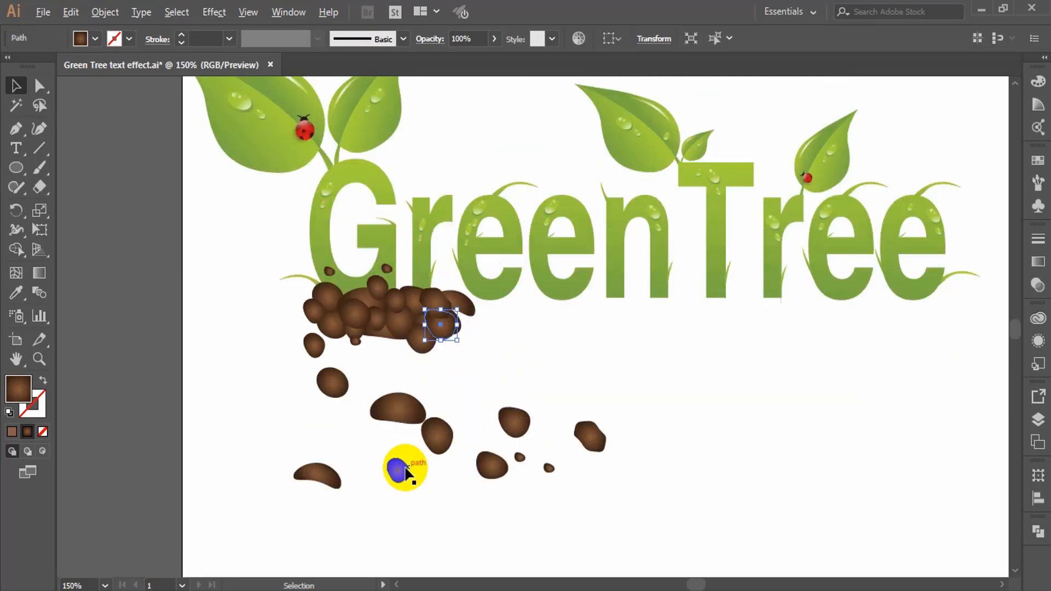
pyautogui.moveTo(404, 469); pyautogui.dragTo(395, 338)
pyautogui.moveTo(521, 457); pyautogui.dragTo(404, 353)
pyautogui.click(416, 430)
# Add more crumb-sized soil copies around the edges of the cluster beneath the G
pyautogui.moveTo(333, 382); pyautogui.dragTo(381, 371)
pyautogui.moveTo(396, 385); pyautogui.dragTo(339, 346)
pyautogui.moveTo(339, 346); pyautogui.dragTo(337, 279)
pyautogui.moveTo(315, 346); pyautogui.dragTo(350, 288)
# Extend the soil cluster toward the first e with further copies and move the source shapes away below it
pyautogui.scroll(1, 307, 363)
pyautogui.moveTo(516, 445); pyautogui.dragTo(440, 352)
pyautogui.moveTo(600, 463); pyautogui.dragTo(467, 347)
pyautogui.moveTo(324, 487); pyautogui.dragTo(475, 329)
pyautogui.moveTo(567, 505); pyautogui.dragTo(287, 479)
pyautogui.moveTo(333, 402); pyautogui.dragTo(440, 343)
pyautogui.moveTo(339, 365); pyautogui.dragTo(355, 351)
# Select only the soil pieces, without the tendrils and droplets, and place copies side by side under the whole word
pyautogui.moveTo(506, 396); pyautogui.dragTo(265, 255)
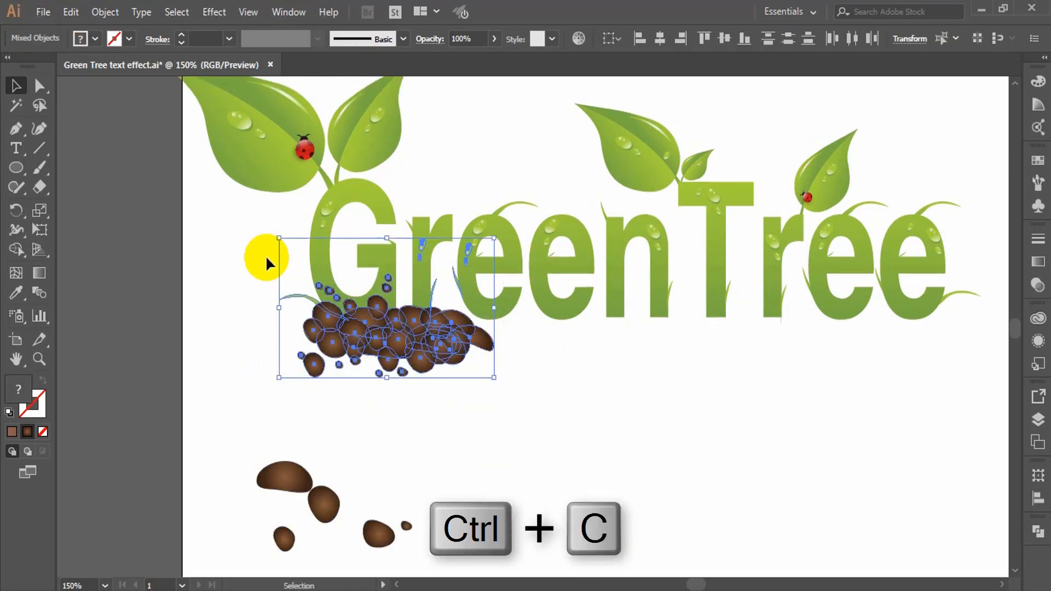
pyautogui.keyDown('shift'); pyautogui.click(300, 298); pyautogui.keyUp('shift')
pyautogui.keyDown('shift'); pyautogui.click(465, 257); pyautogui.keyUp('shift')
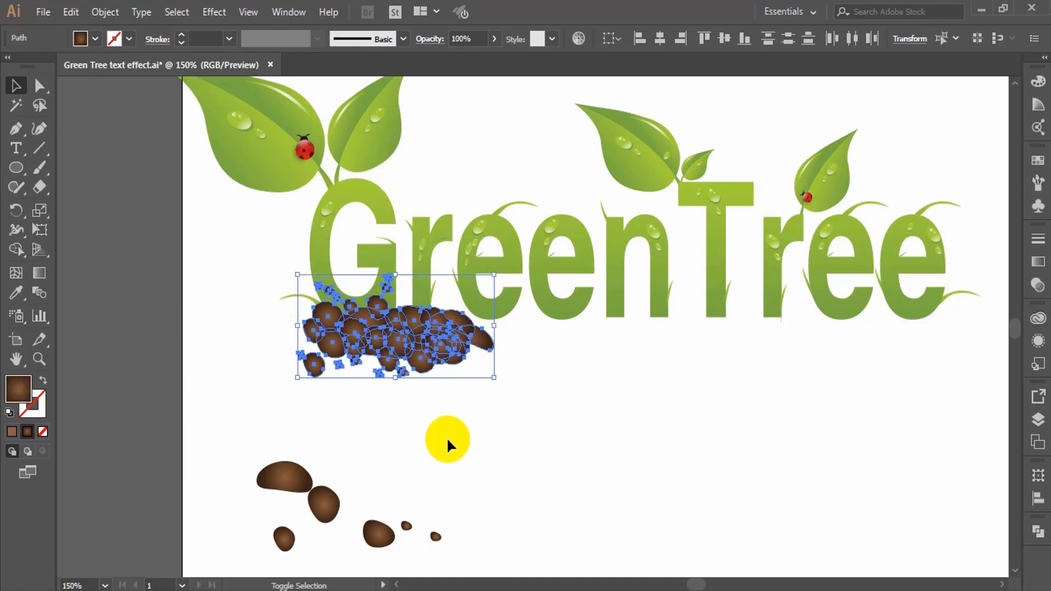
pyautogui.moveTo(394, 329); pyautogui.dragTo(534, 329)
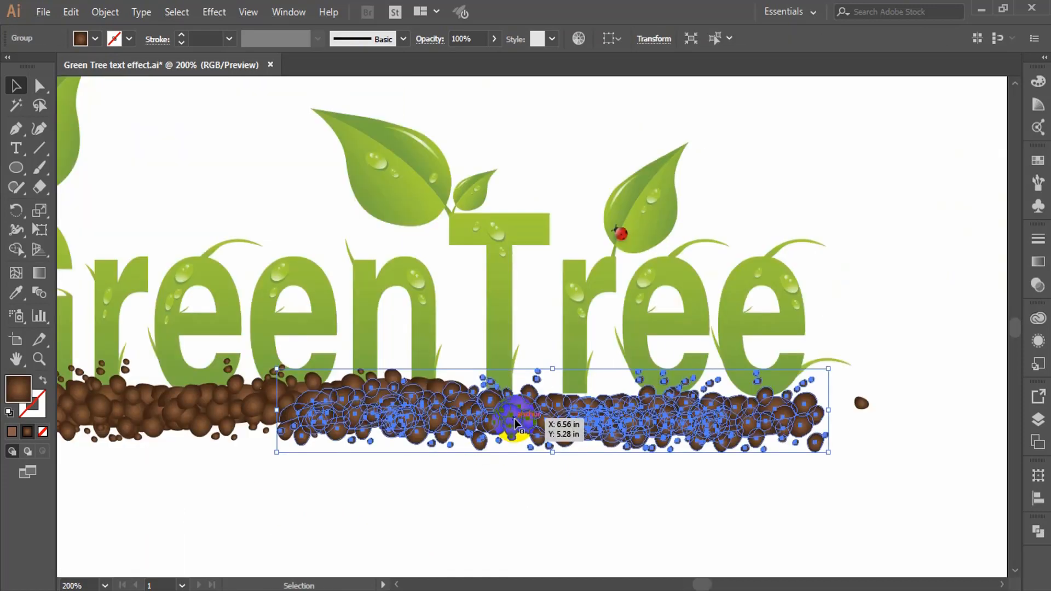
pyautogui.moveTo(515, 423); pyautogui.dragTo(550, 416)
pyautogui.click(538, 492)
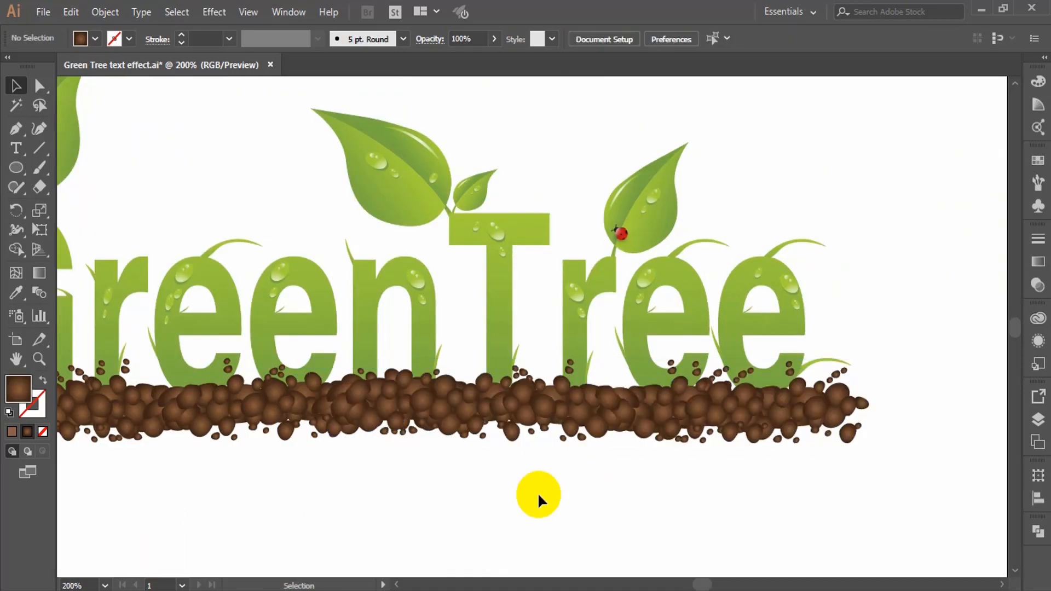
# Place the green leaf background image at the artboard's upper corner and scale it to cover the whole artboard
pyautogui.press('z')
pyautogui.keyDown('alt'); pyautogui.click(438, 449); pyautogui.keyUp('alt')
pyautogui.keyDown('alt'); pyautogui.click(469, 295); pyautogui.keyUp('alt')
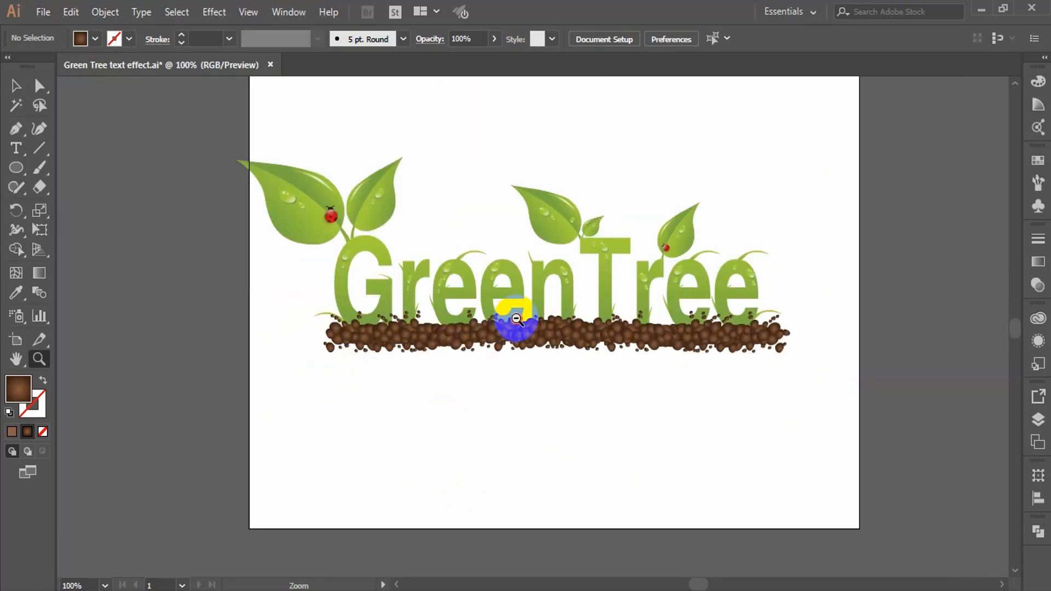
pyautogui.keyDown('alt'); pyautogui.click(526, 326); pyautogui.keyUp('alt')
pyautogui.keyDown('alt'); pyautogui.click(531, 325); pyautogui.keyUp('alt')
pyautogui.click(534, 336)
pyautogui.click(16, 86)
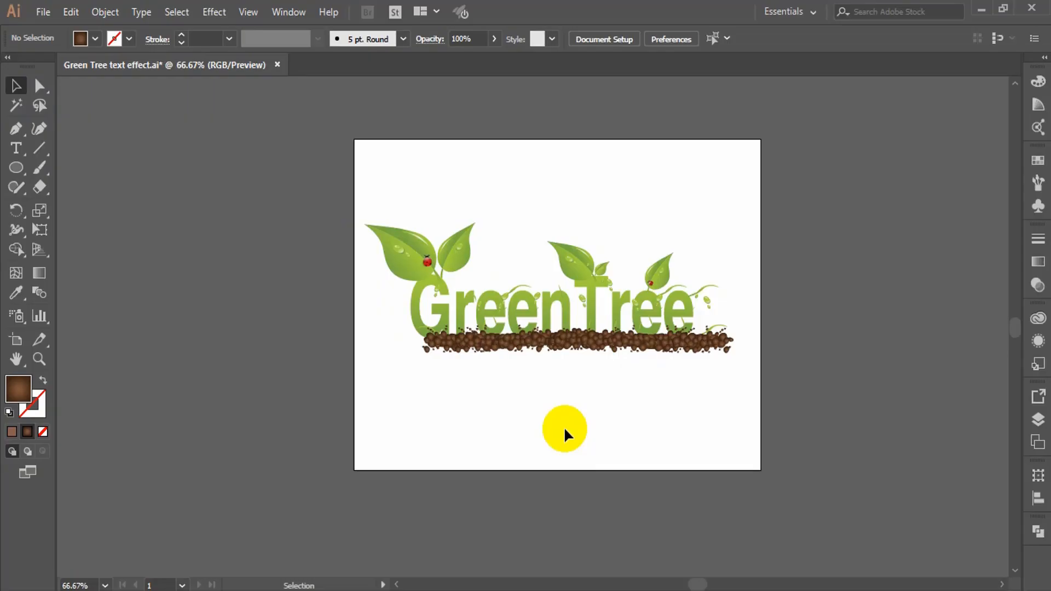
pyautogui.click(43, 13)
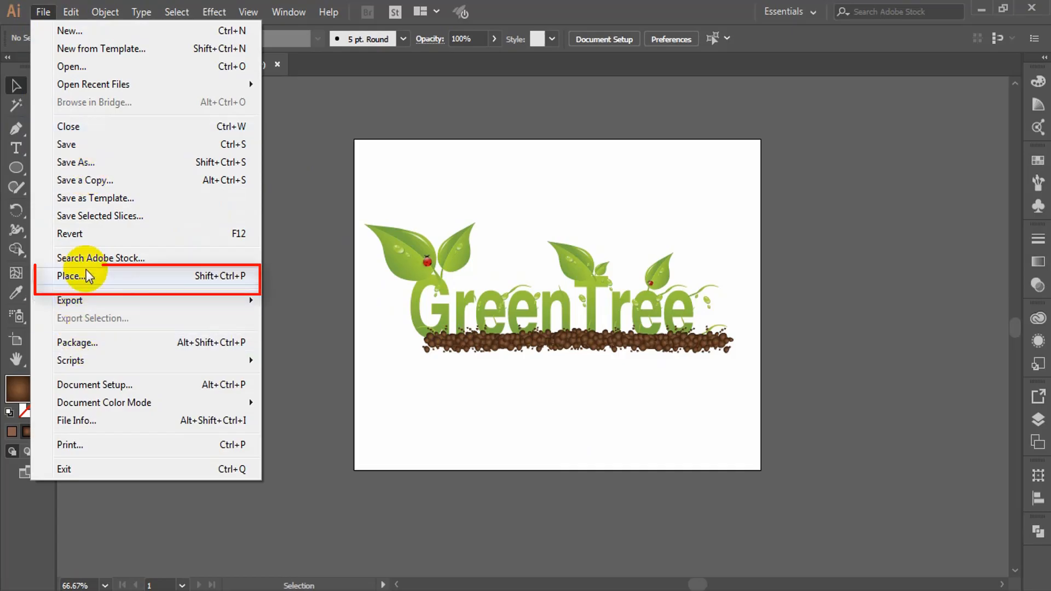
pyautogui.click(64, 275)
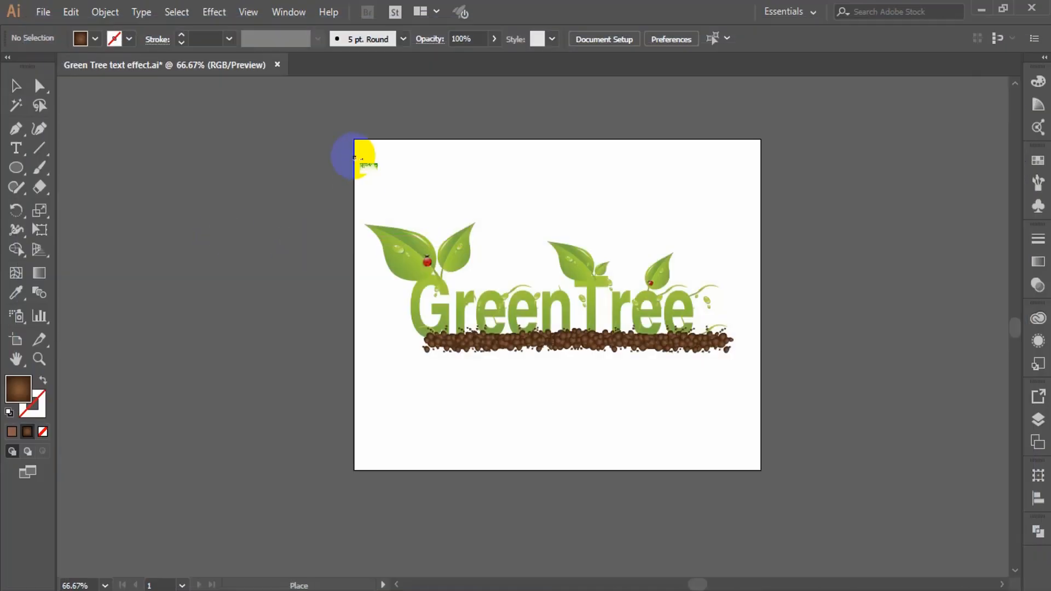
pyautogui.click(347, 150)
pyautogui.moveTo(432, 204)
pyautogui.mouseDown()
pyautogui.moveTo(448, 197)
pyautogui.moveTo(438, 193)
pyautogui.mouseUp()
pyautogui.moveTo(662, 328); pyautogui.dragTo(760, 469)
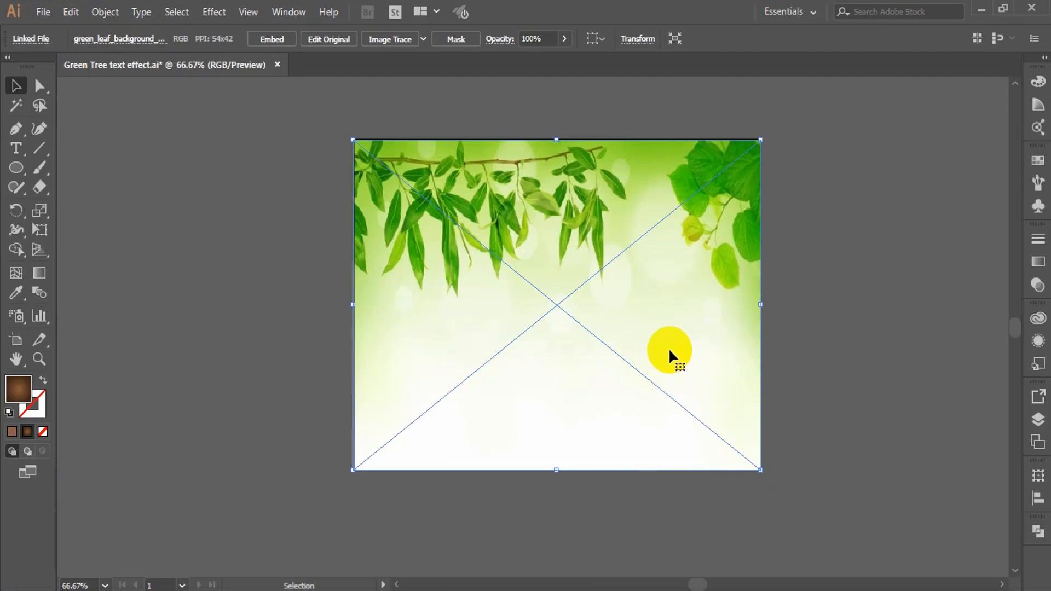
# Send the leaf background image to the back, behind the lettering and soil, and deselect it
pyautogui.rightClick(669, 351)
pyautogui.moveTo(744, 469)
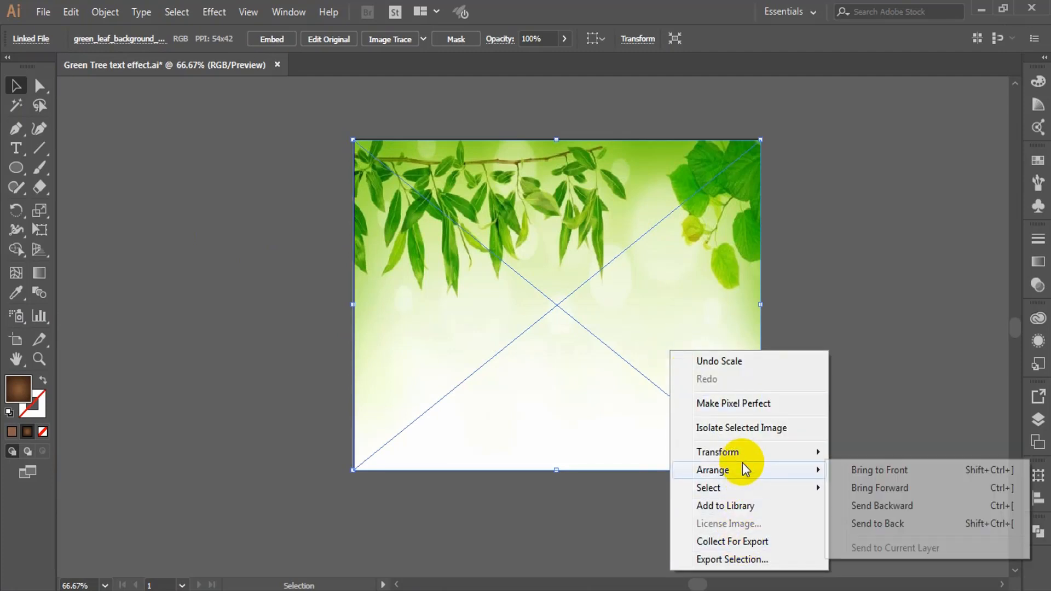
pyautogui.click(849, 524)
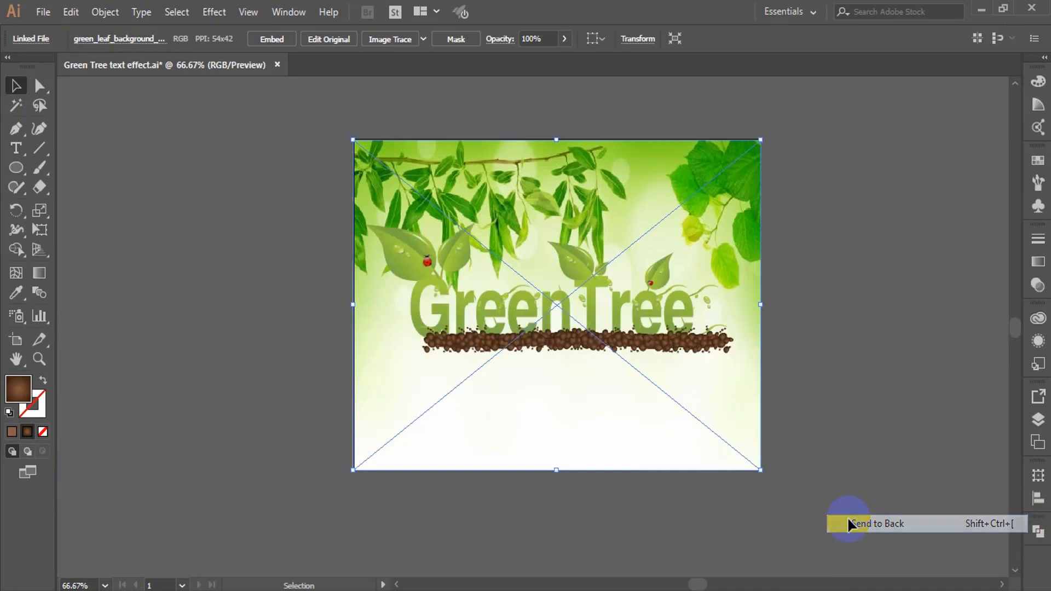
pyautogui.click(855, 364)
pyautogui.click(587, 423)
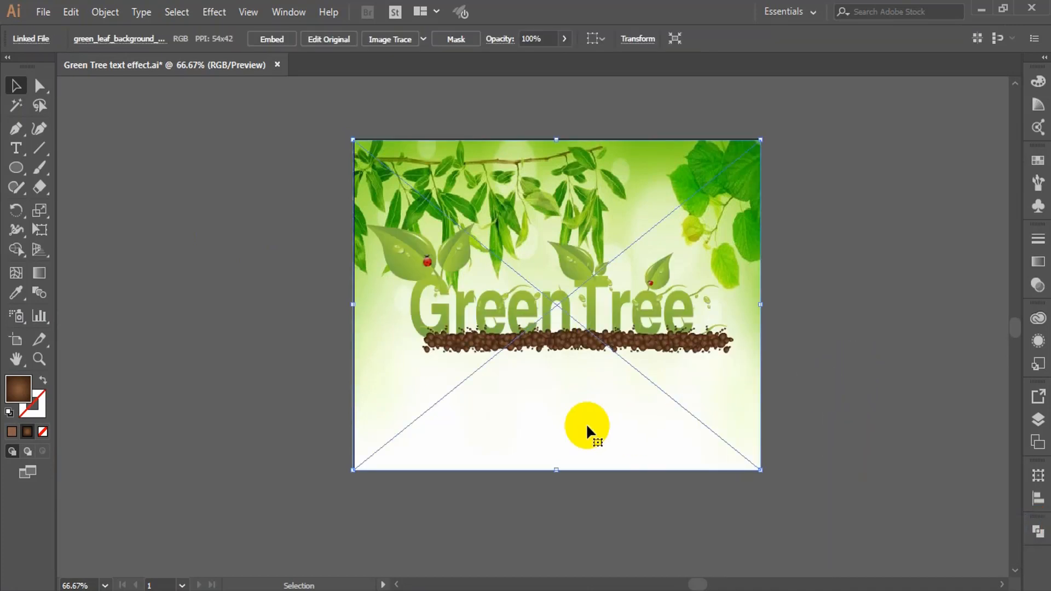
pyautogui.hotkey('ctrl', 'shift', 'a')
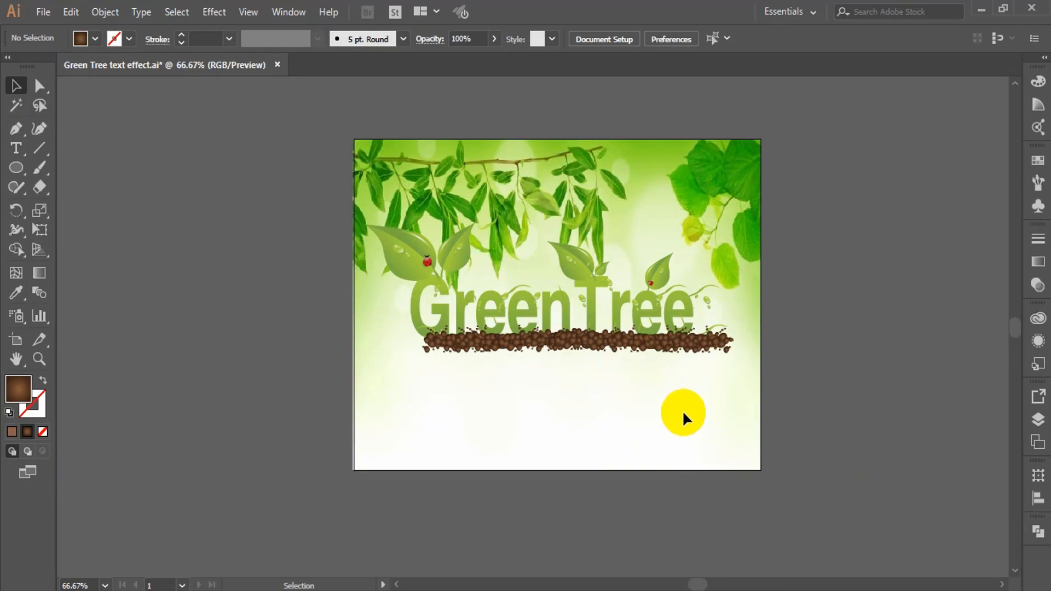
# Group the lettering, leaves and soil, and move the group down and slightly right into the pale lower half of the background
pyautogui.hotkey('ctrl', 'g')
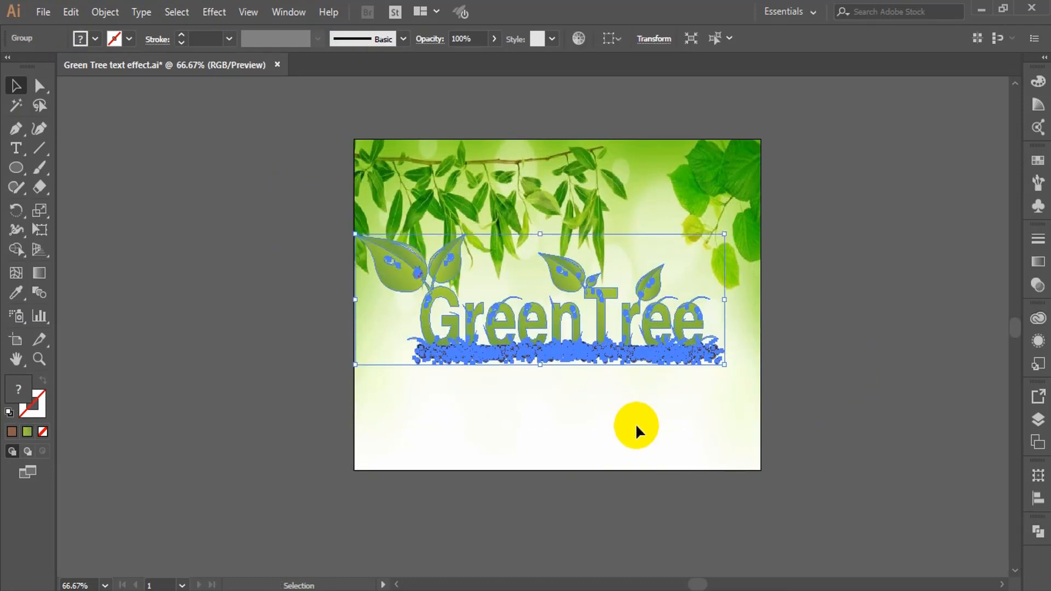
pyautogui.hotkey('shift', 'Down')
pyautogui.hotkey('shift', 'Down')
pyautogui.hotkey('shift', 'Down')
pyautogui.hotkey('shift', 'Down')
pyautogui.hotkey('shift', 'Down')
pyautogui.hotkey('shift', 'Down')
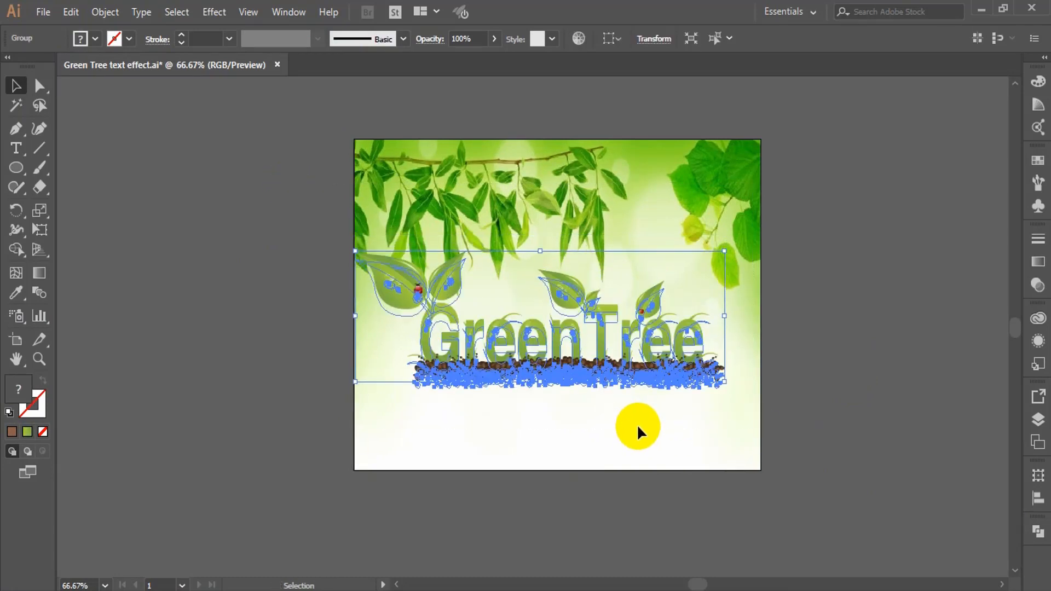
pyautogui.hotkey('shift', 'Down')
pyautogui.hotkey('shift', 'Down')
pyautogui.hotkey('shift', 'Down')
pyautogui.hotkey('shift', 'Down')
pyautogui.hotkey('shift', 'Down')
pyautogui.hotkey('shift', 'Down')
pyautogui.hotkey('shift', 'Down')
pyautogui.hotkey('shift', 'Down')
pyautogui.hotkey('shift', 'Right')
pyautogui.hotkey('shift', 'Right')
pyautogui.hotkey('shift', 'Right')
pyautogui.hotkey('shift', 'Right')
pyautogui.hotkey('shift', 'Right')
pyautogui.hotkey('shift', 'Down')
pyautogui.hotkey('shift', 'Down')
pyautogui.hotkey('shift', 'Down')
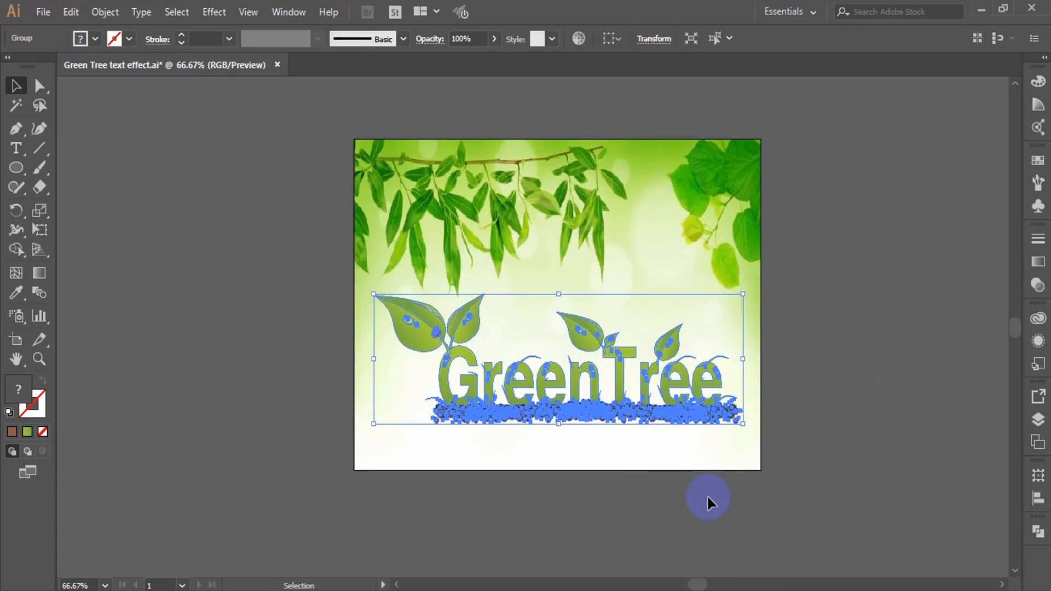
# Nudge the lettering group left and down, enlarge it slightly to span nearly the artboard's full width, and deselect it
pyautogui.hotkey('shift', 'Left')
pyautogui.hotkey('shift', 'Down')
pyautogui.click(696, 507)
pyautogui.click(538, 423)
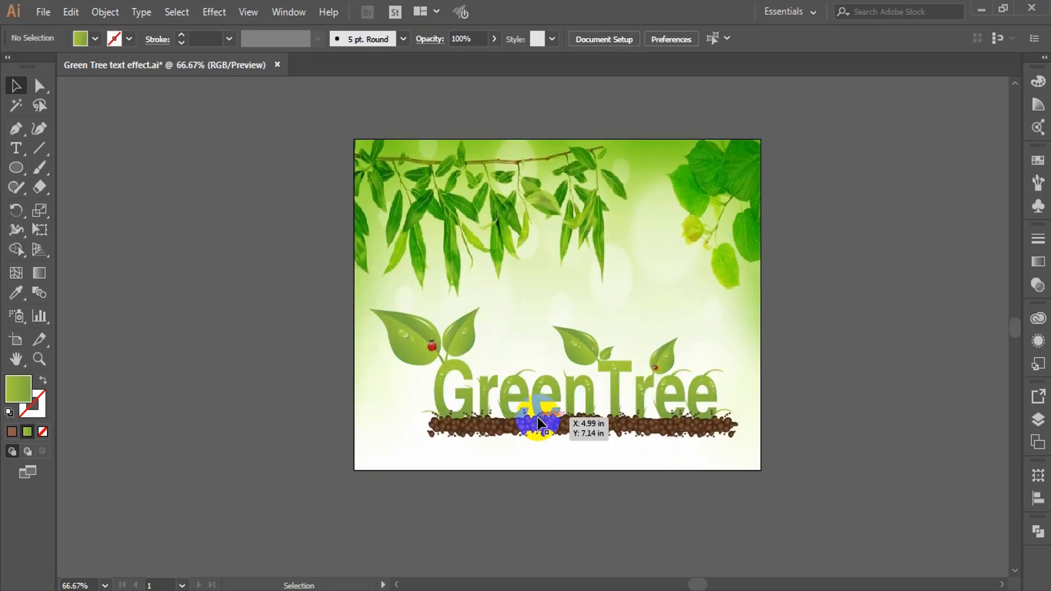
pyautogui.moveTo(371, 438)
pyautogui.mouseDown()
pyautogui.moveTo(350, 445)
pyautogui.moveTo(360, 441)
pyautogui.mouseUp()
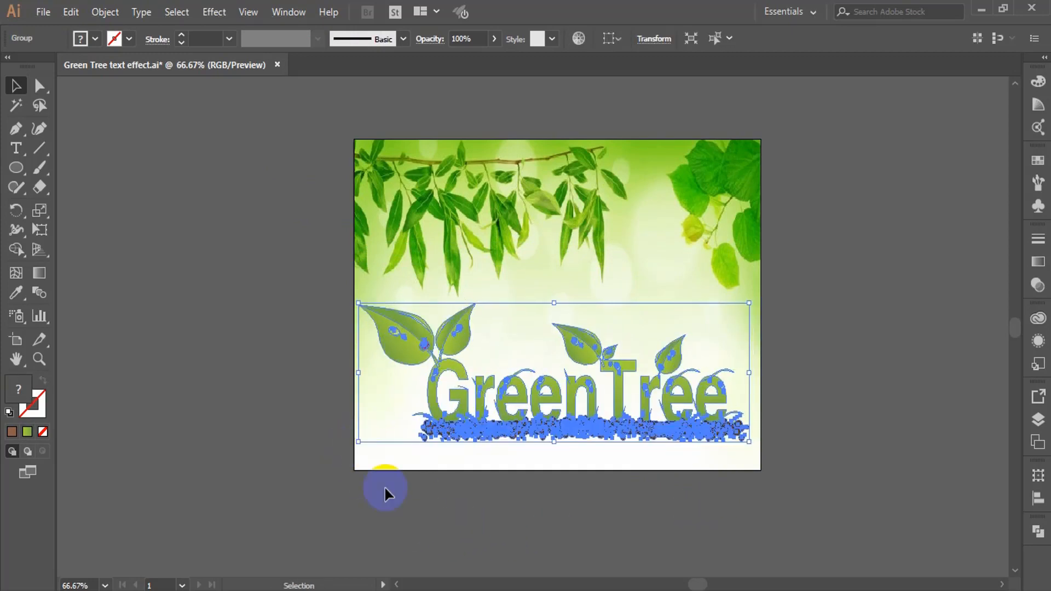
pyautogui.click(413, 526)
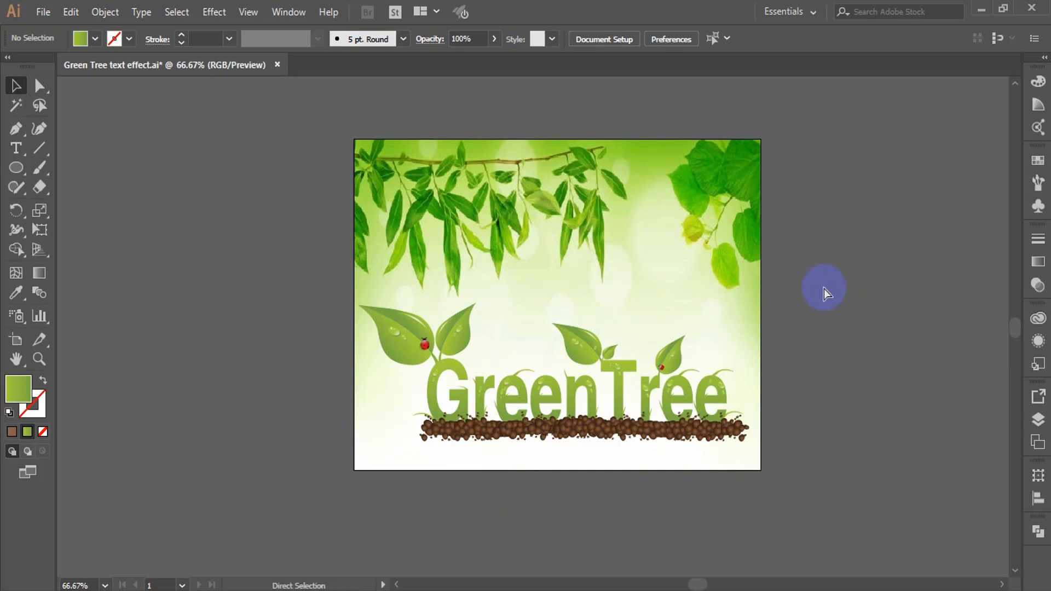
# Save the document and zoom in to 100% to look over the finished lettering, leaves and soil against the background
pyautogui.press('z')
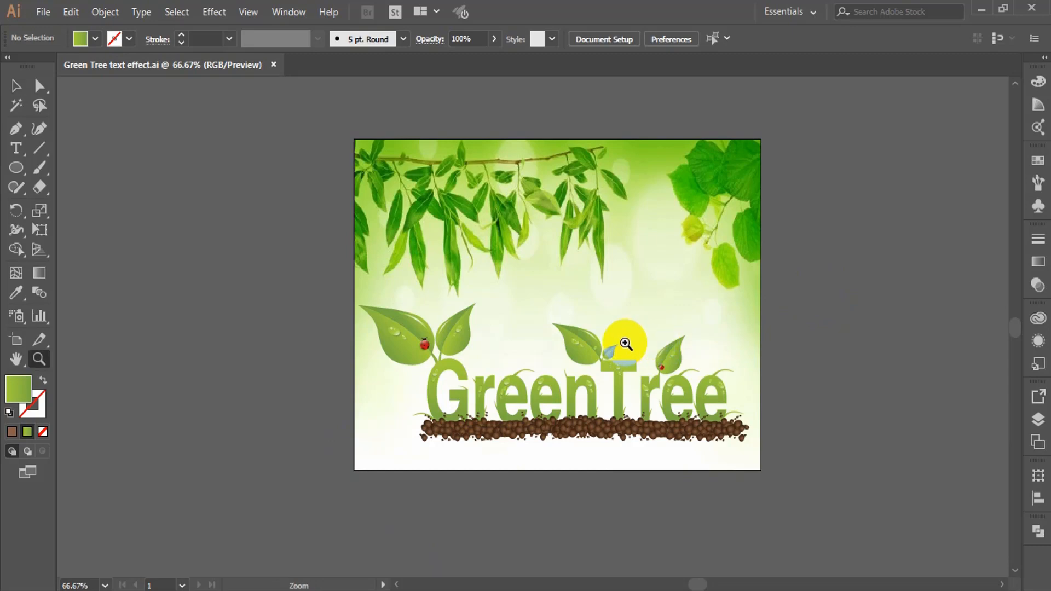
pyautogui.click(623, 345)
pyautogui.scroll(2, 509, 389)
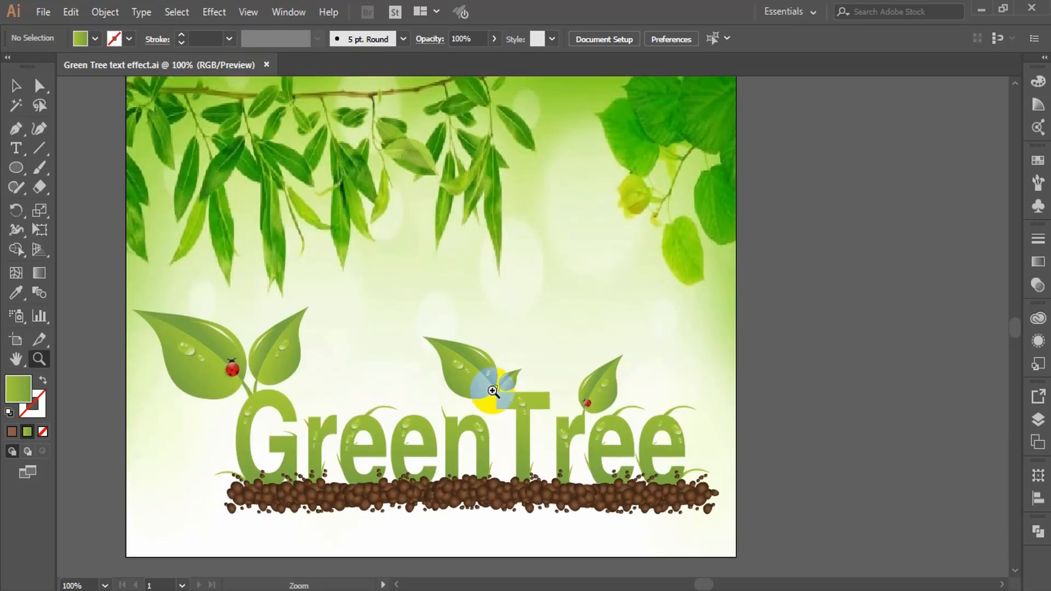
pyautogui.scroll(-3, 493, 391)
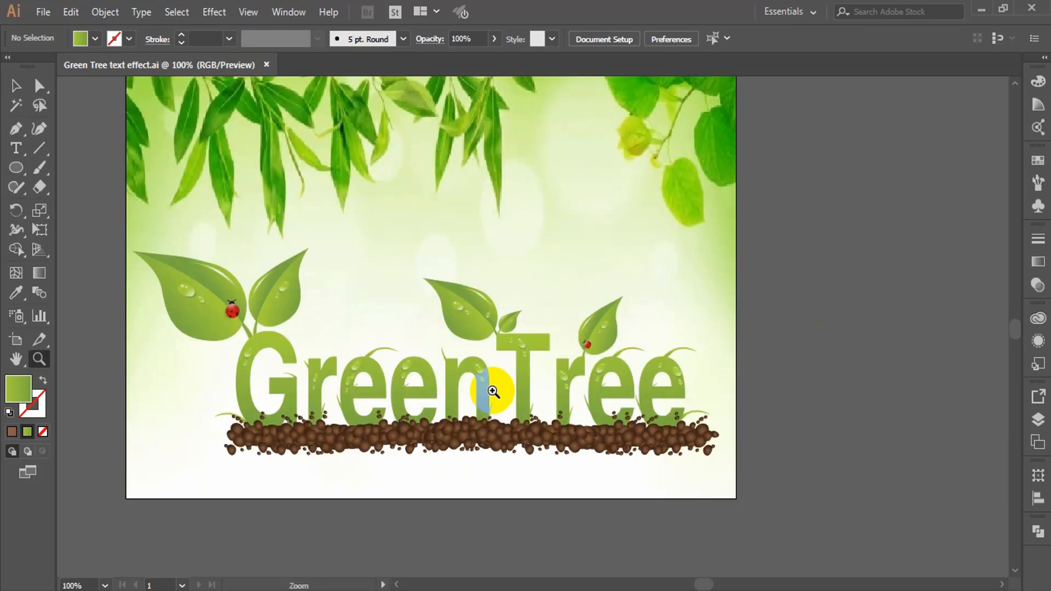
pyautogui.scroll(3, 493, 391)
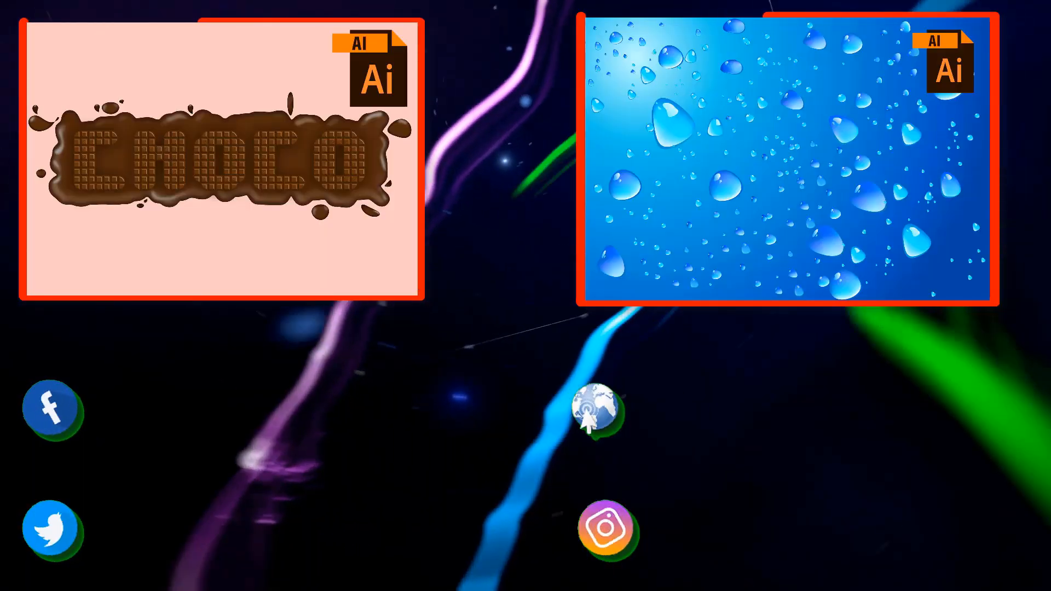